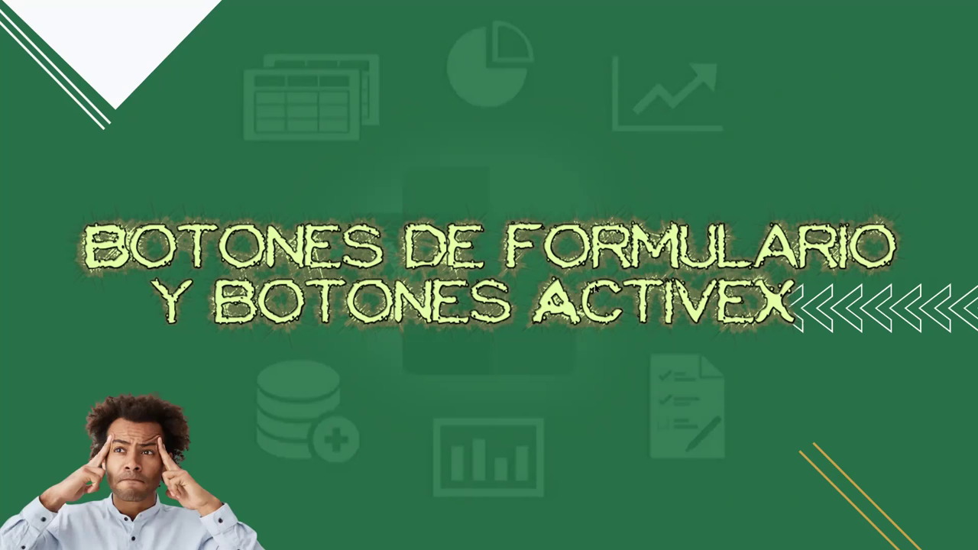
Advance past the form-controls summary to the 'Resumen de controles ActiveX' slide.
click(551, 174)
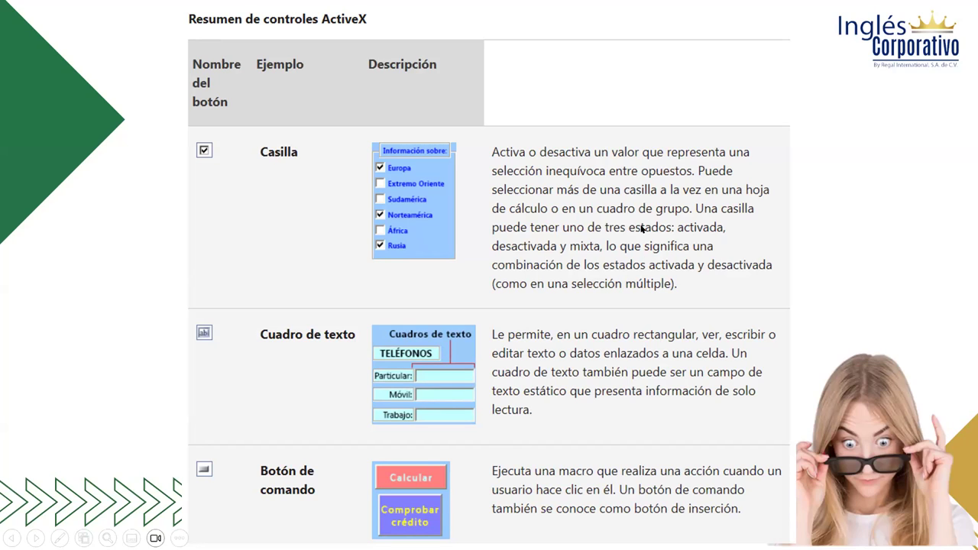
Advance to the slide showing Sheets("Hoja3").Select code for sheet-link buttons.
click(438, 252)
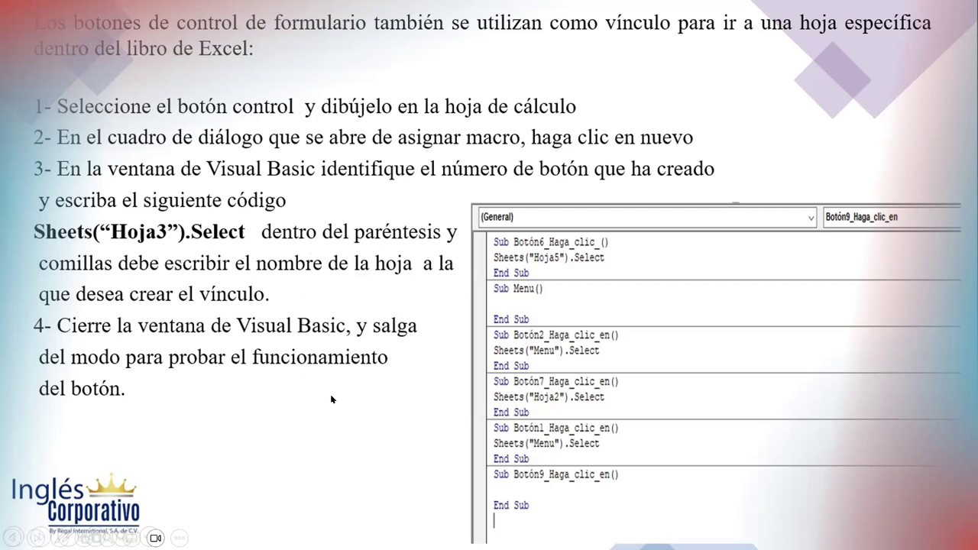
Advance through the form and ActiveX controls overview slide to the Ejemplos slide.
click(413, 291)
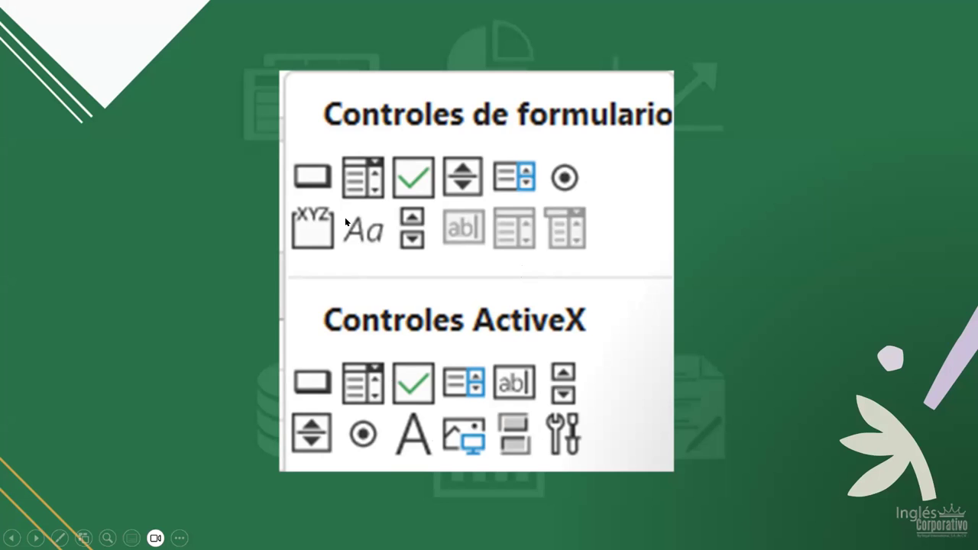
click(626, 271)
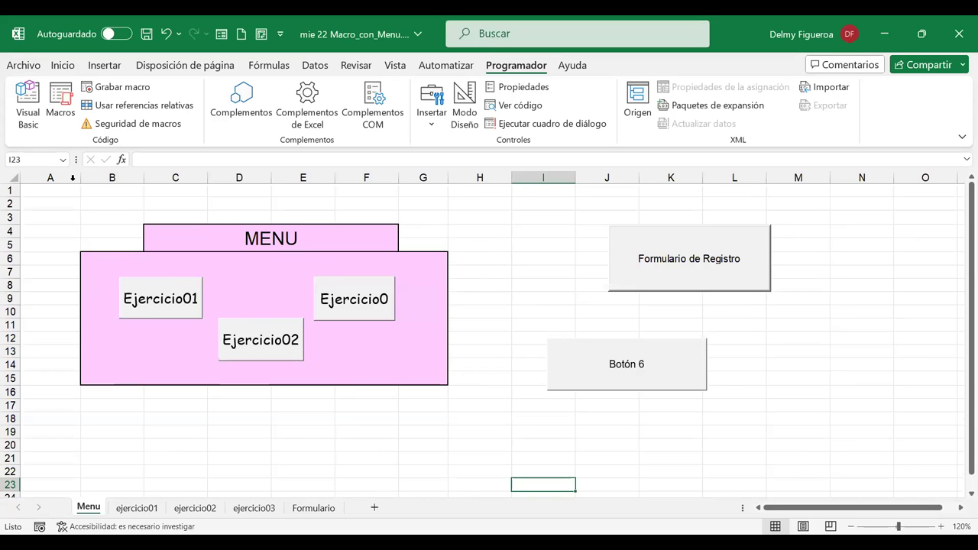
key(ctrl+Home)
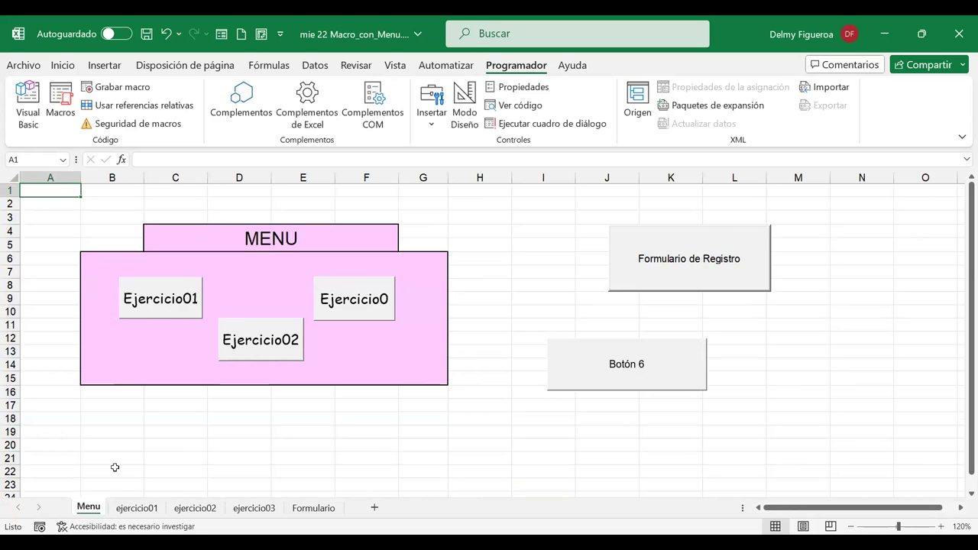
click(169, 299)
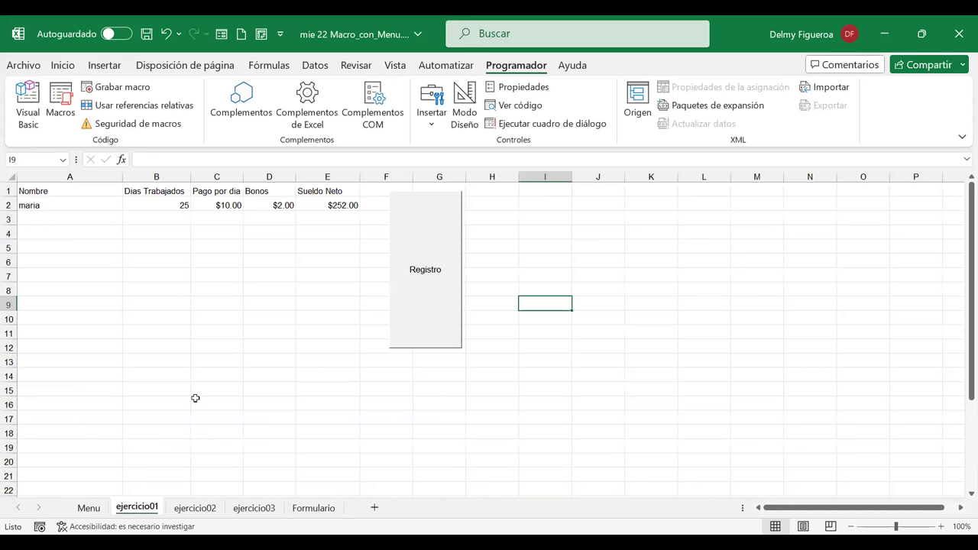
click(940, 526)
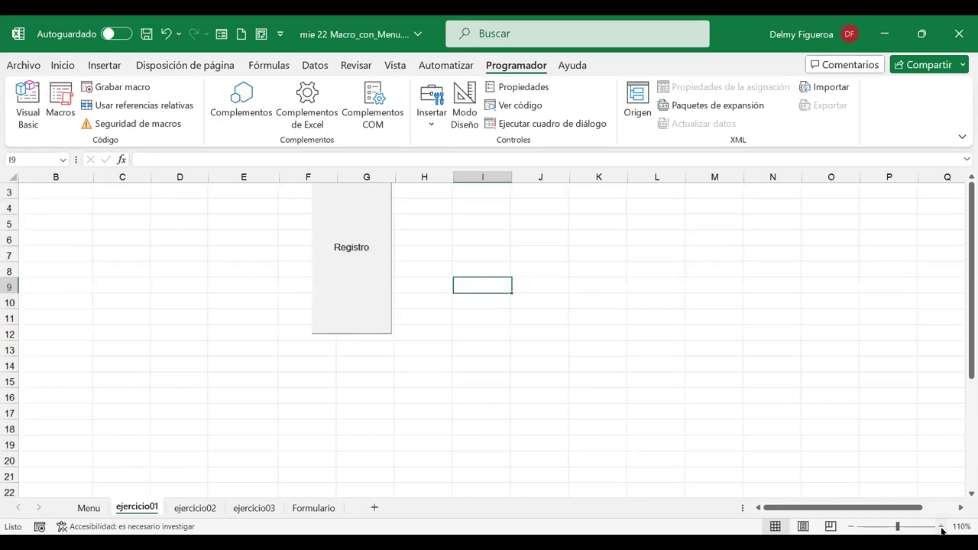
click(941, 526)
scroll(573, 351, up, 1)
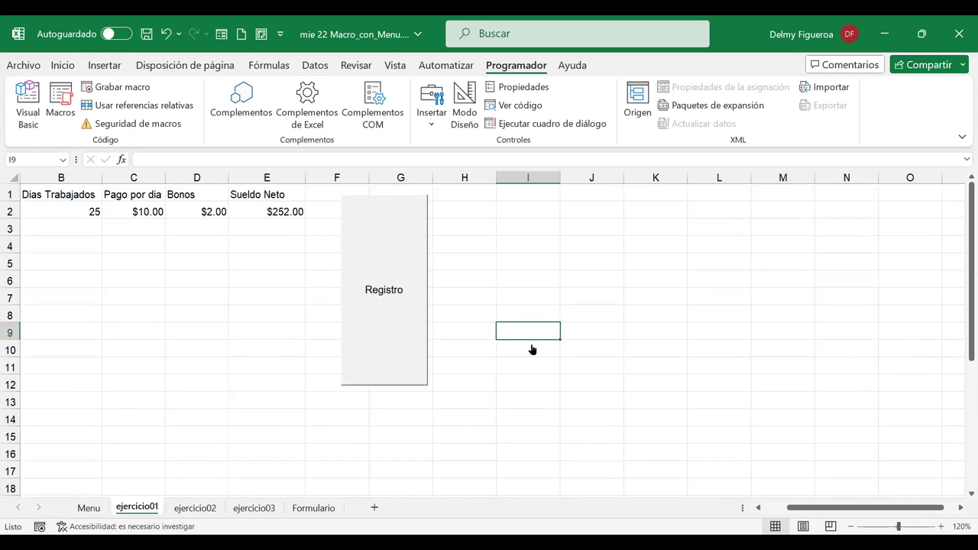
key(ctrl+Home)
click(89, 508)
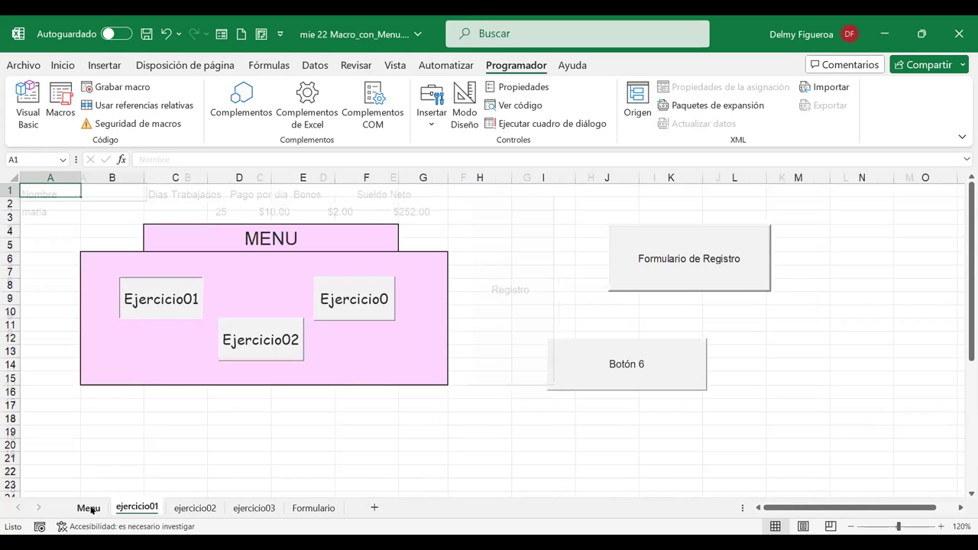
click(281, 344)
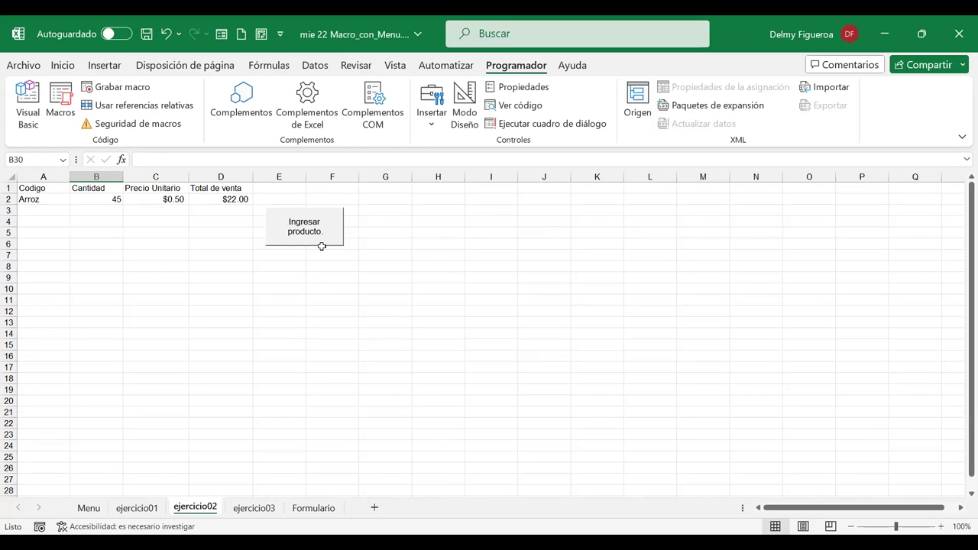
click(939, 527)
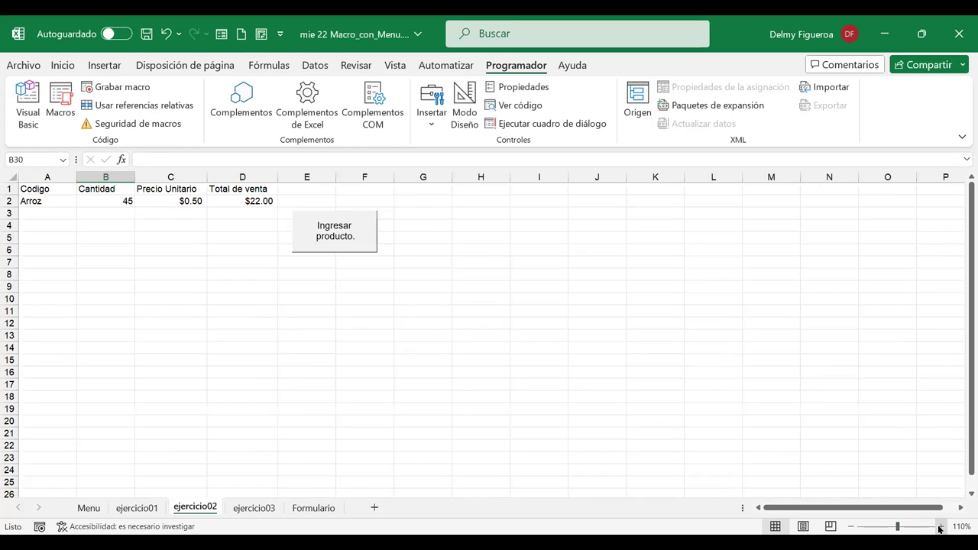
click(939, 527)
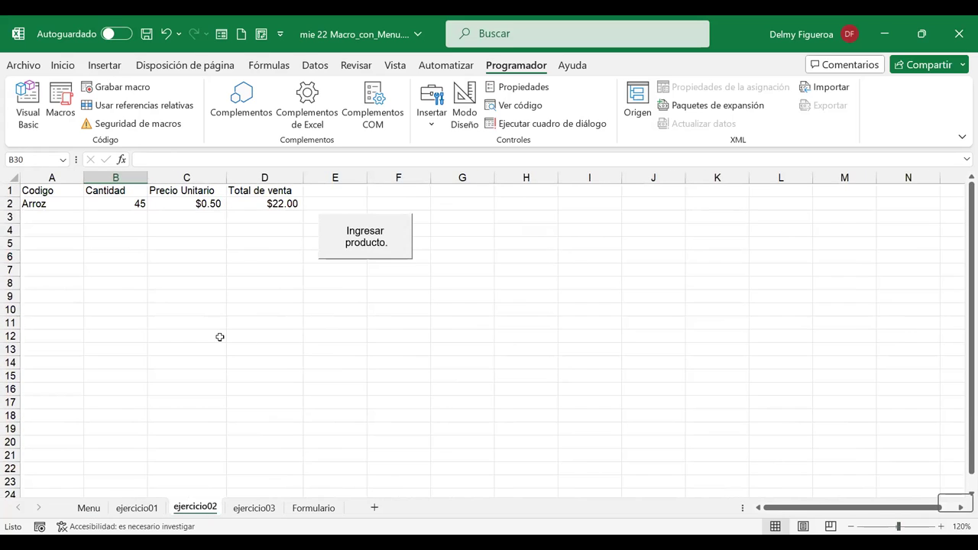
click(87, 508)
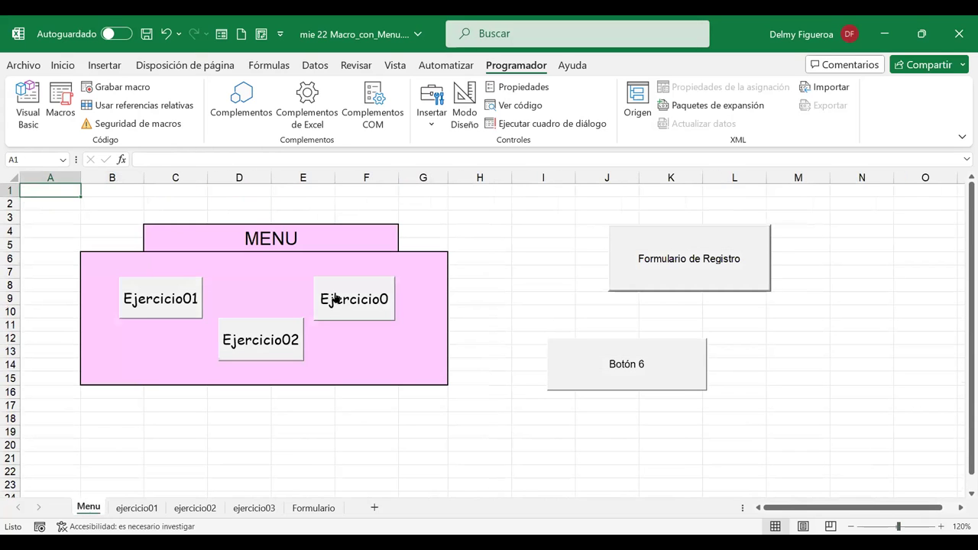
Widen the third Menu button so its full 'Ejercicio03' label fits.
ctrl+click(385, 306)
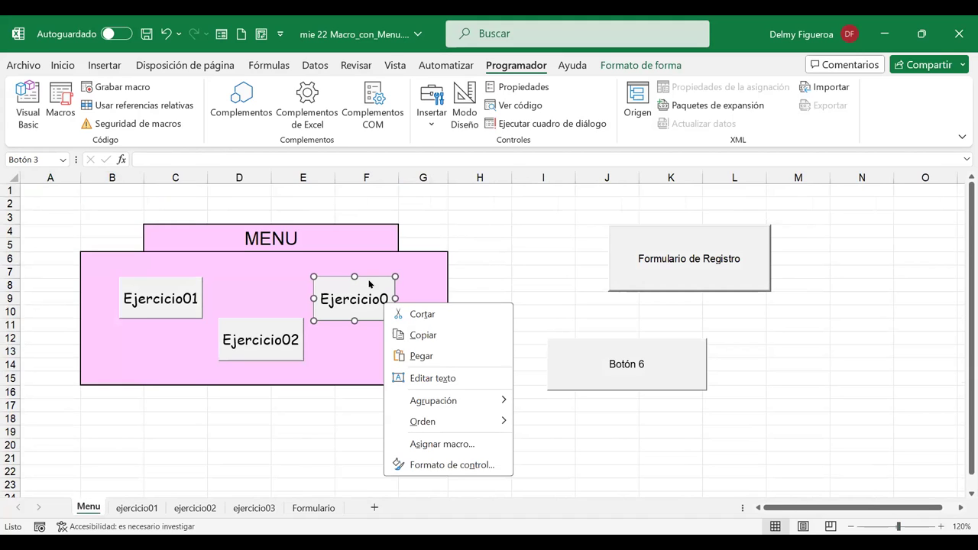
click(397, 299)
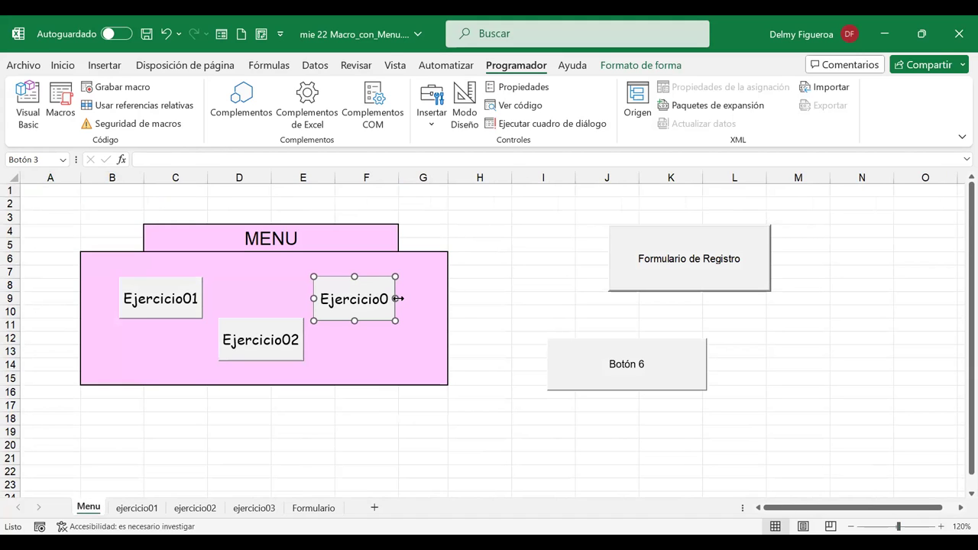
drag(397, 299, 406, 302)
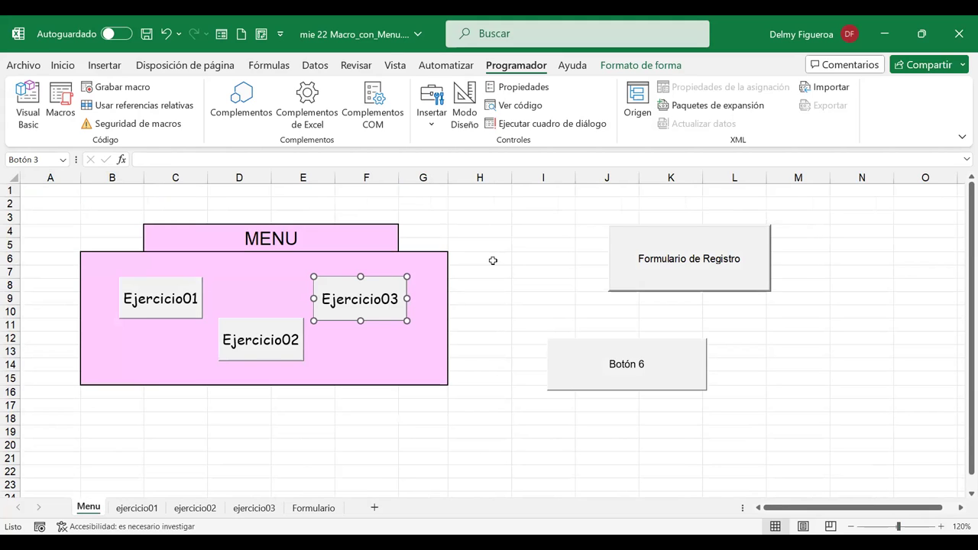
click(491, 260)
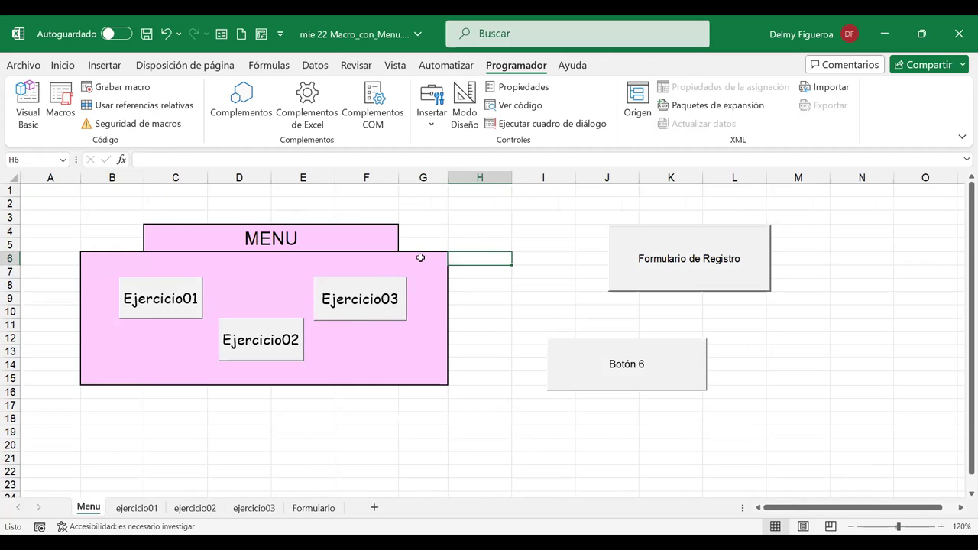
click(391, 306)
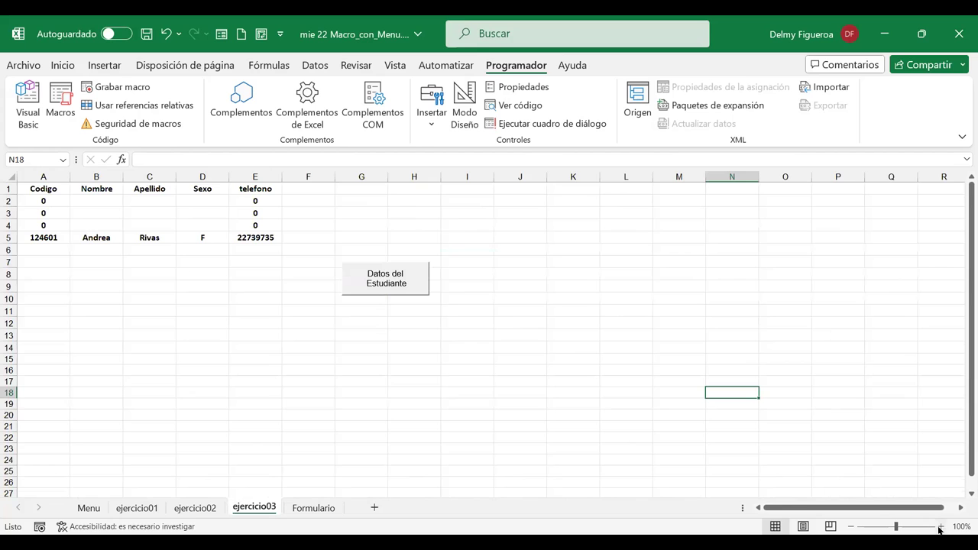
click(940, 526)
click(940, 526)
click(543, 399)
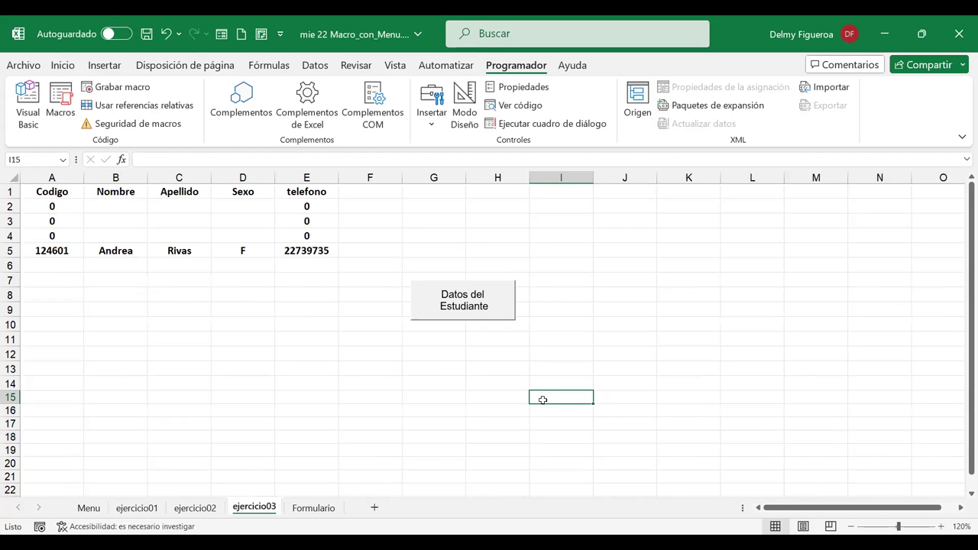
key(ctrl+Home)
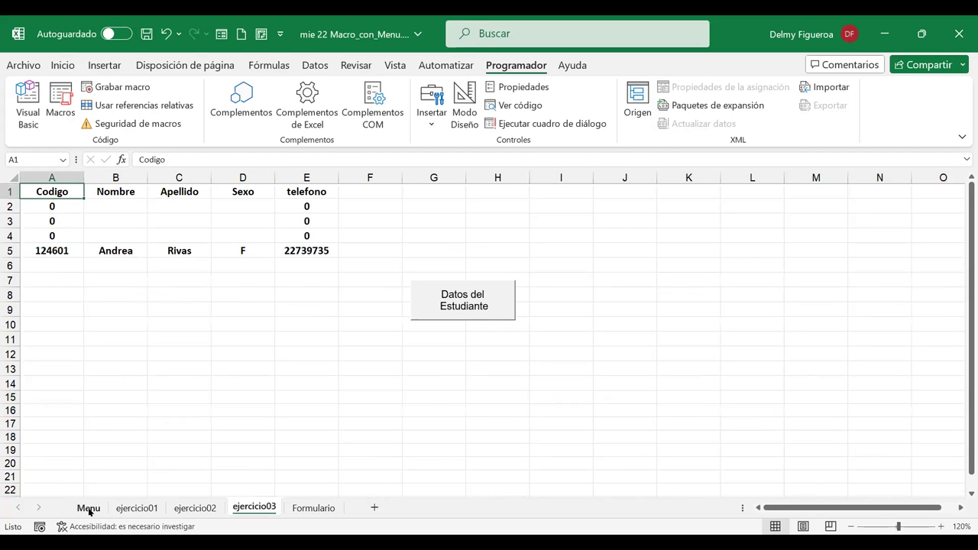
click(89, 509)
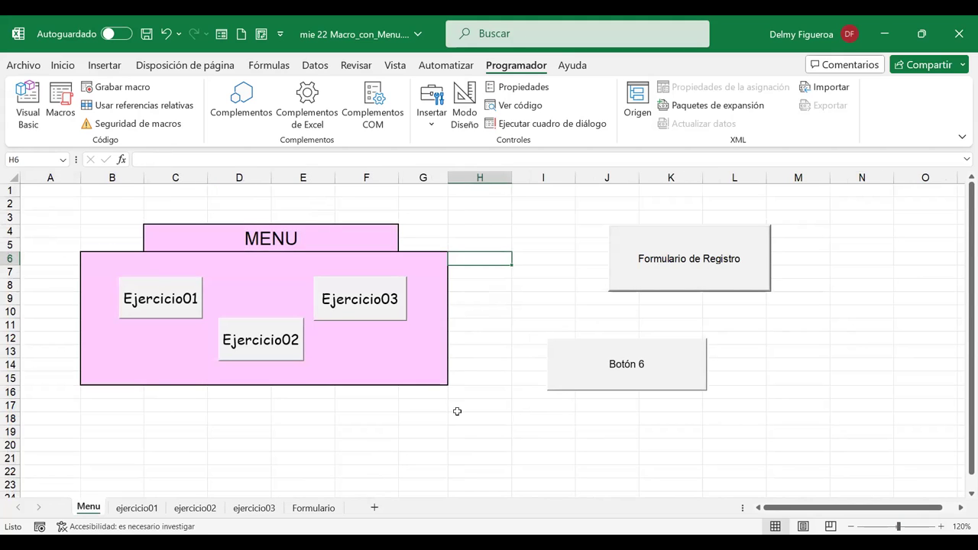
click(648, 372)
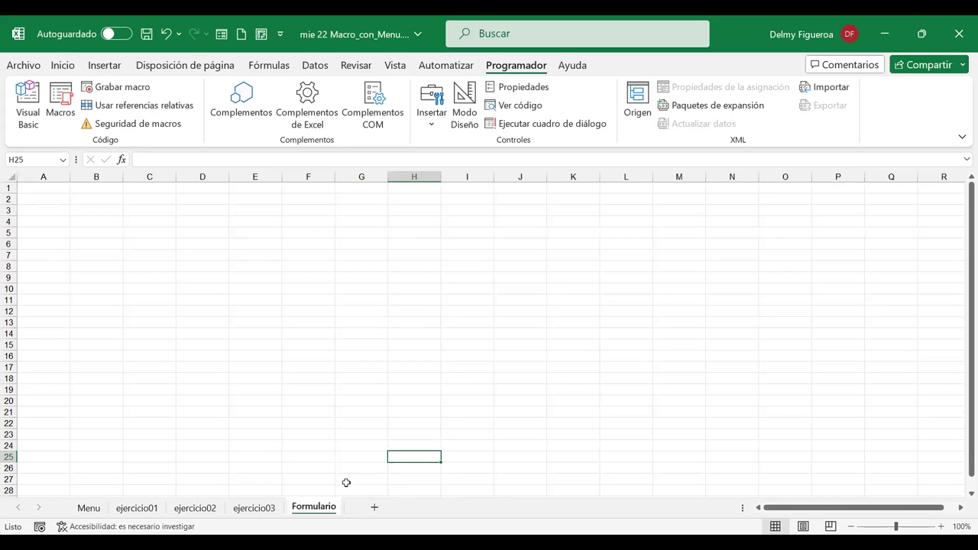
click(98, 508)
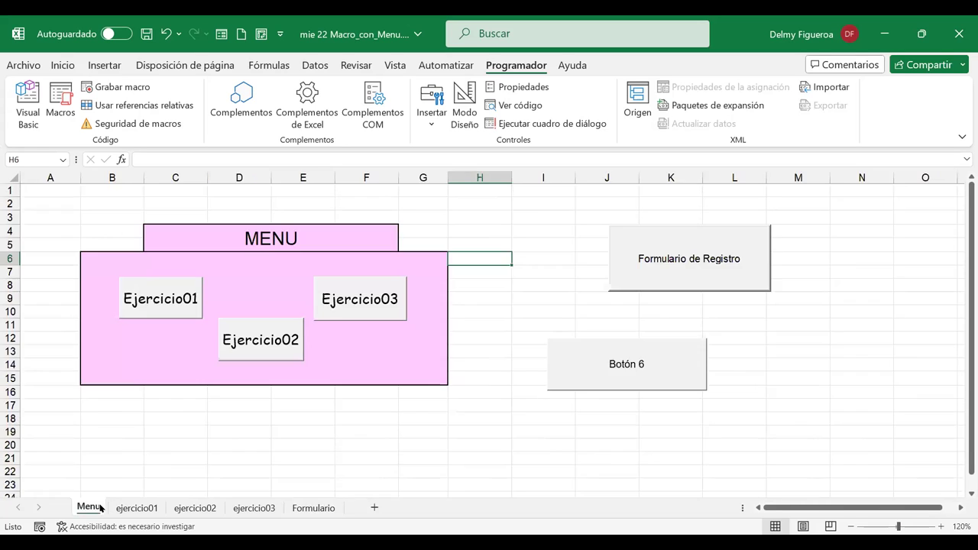
click(771, 365)
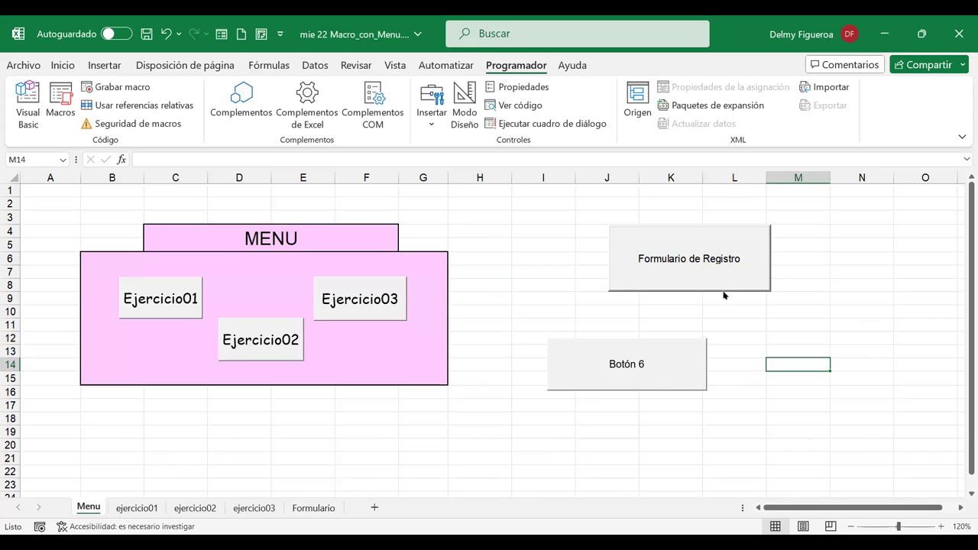
click(700, 256)
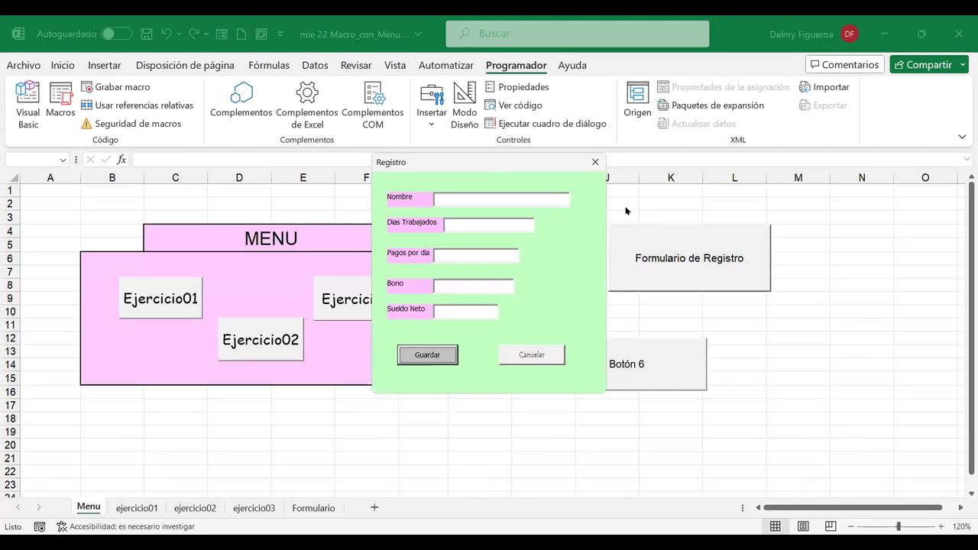
click(596, 162)
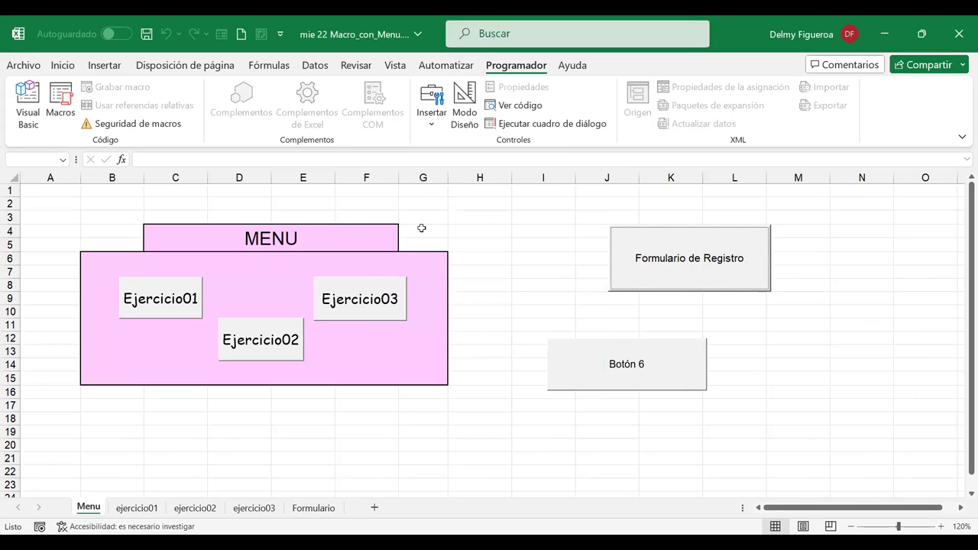
Open the Ejercicio01 button's assigned macro in Módulo1 through Asignar macro > Modificar.
right_click(163, 284)
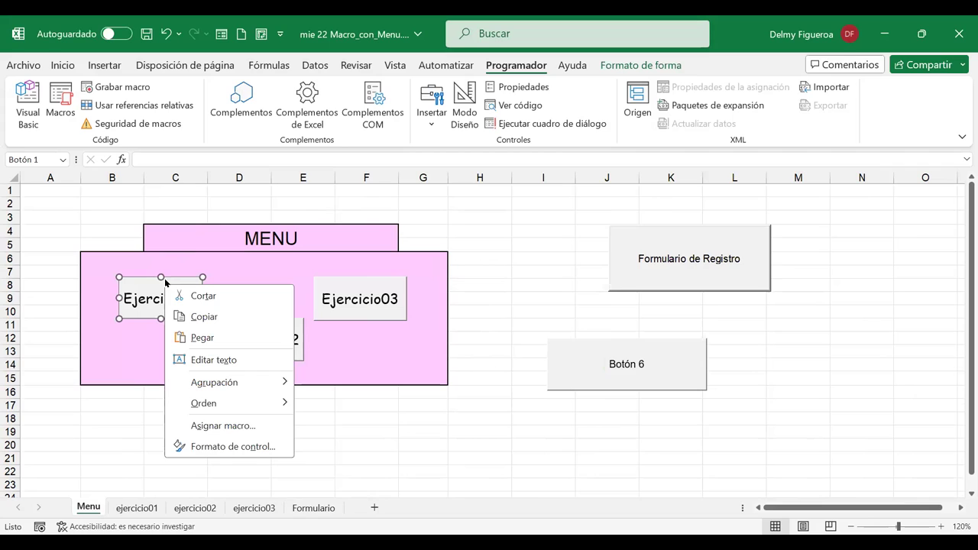
click(224, 425)
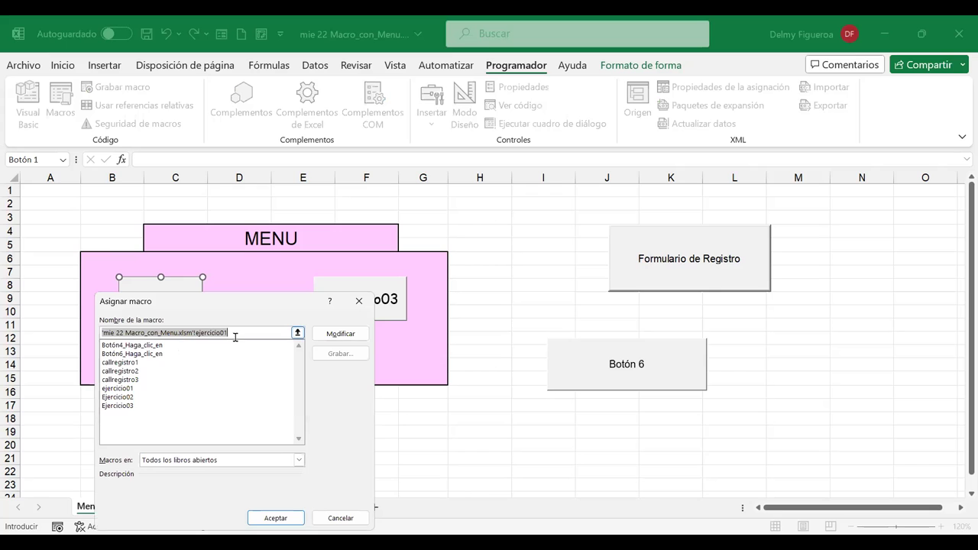
click(334, 334)
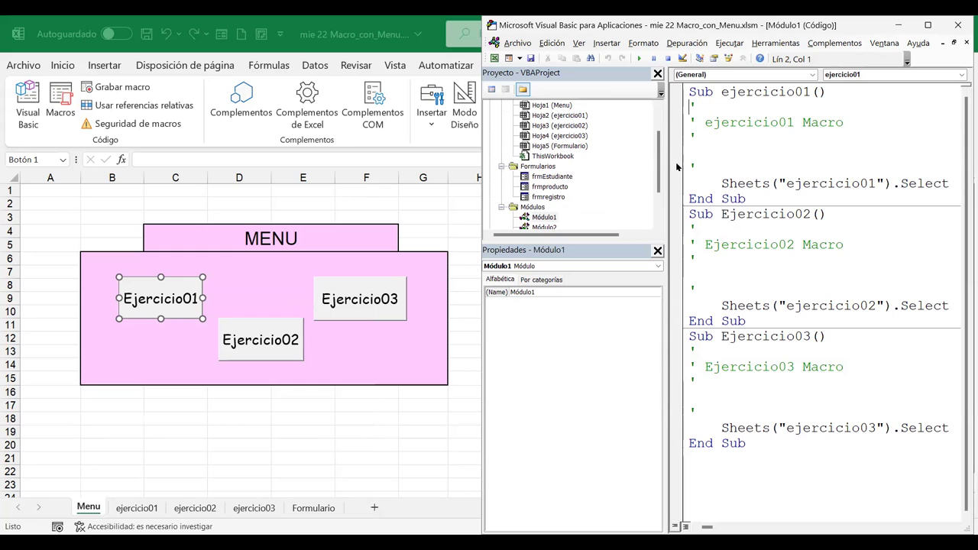
Widen the code pane and select the blank comment lines in the ejercicio01 macro.
drag(667, 166, 597, 167)
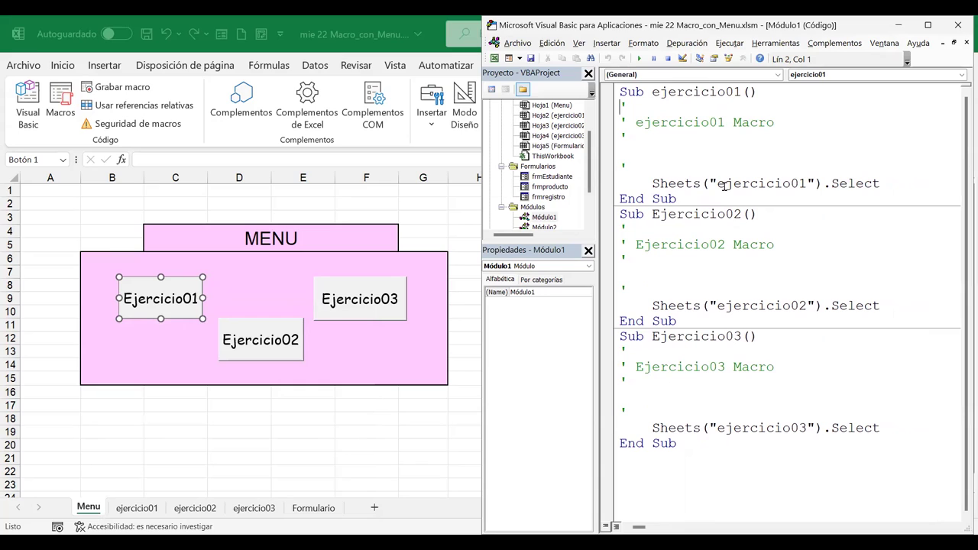
drag(650, 184, 696, 185)
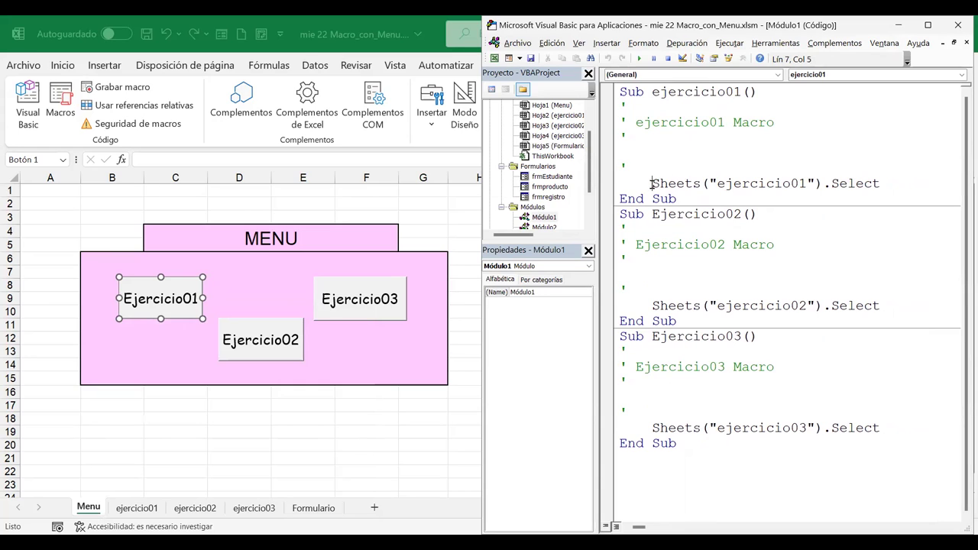
click(697, 184)
drag(644, 161, 632, 137)
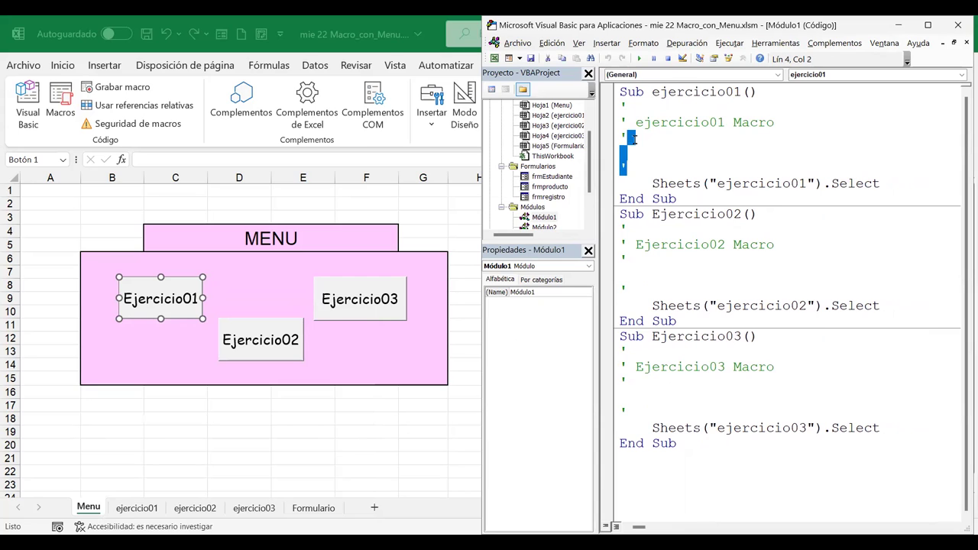
Delete the empty comment lines and change the comment's capital E to lowercase 'ejercicio01'.
key(Delete)
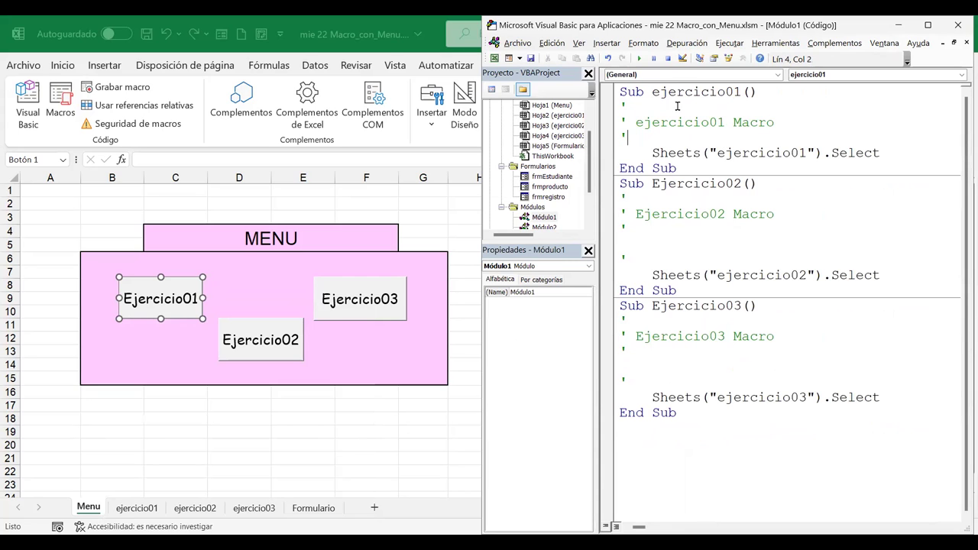
click(643, 123)
key(BackSpace)
text(e)
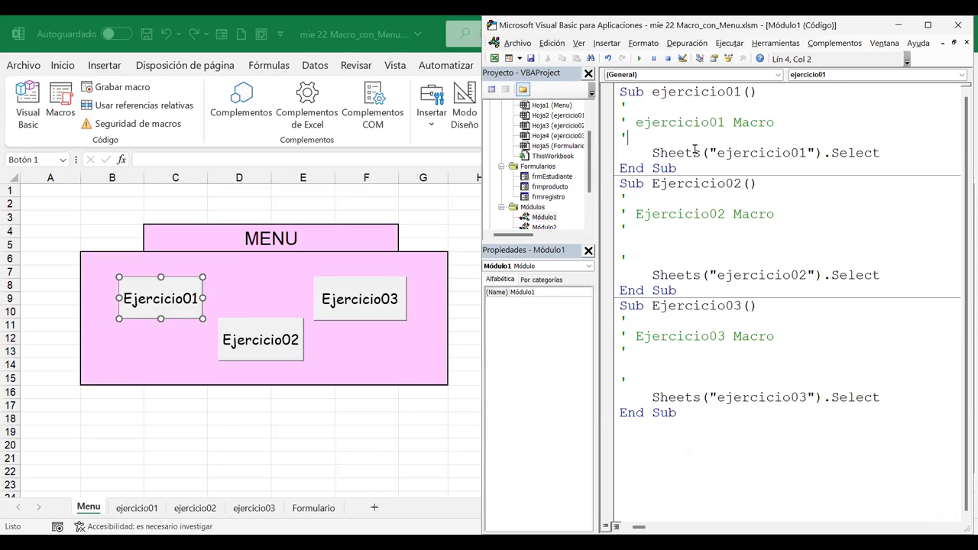
Review the Sheets().Select line in the ejercicio01, Ejercicio02 and Ejercicio03 macros.
drag(651, 152, 658, 152)
click(731, 153)
click(846, 153)
click(735, 183)
drag(651, 275, 882, 275)
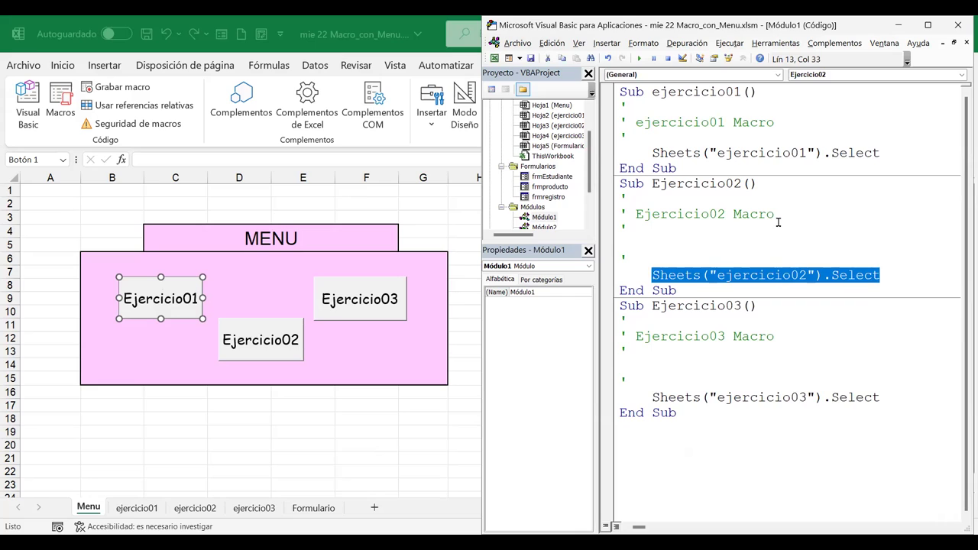
click(693, 306)
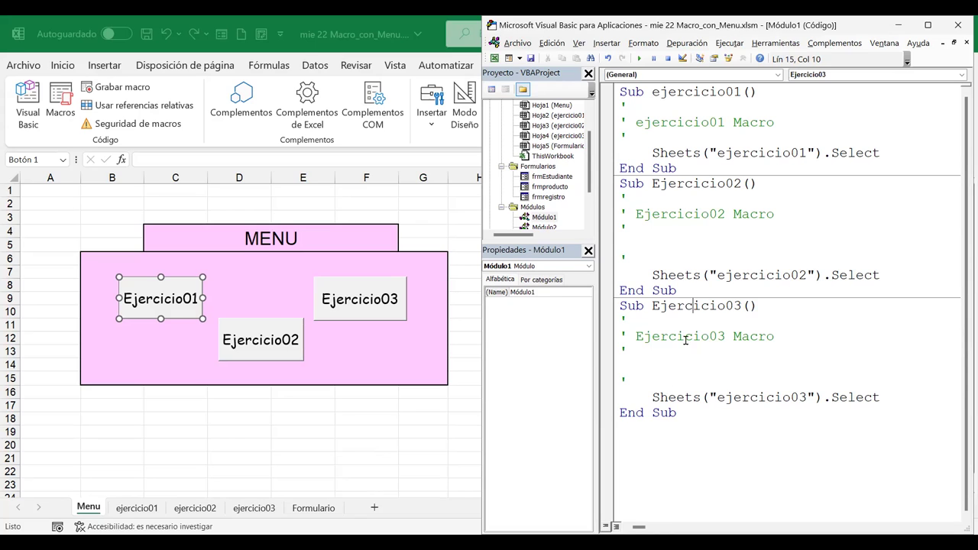
drag(653, 396, 880, 397)
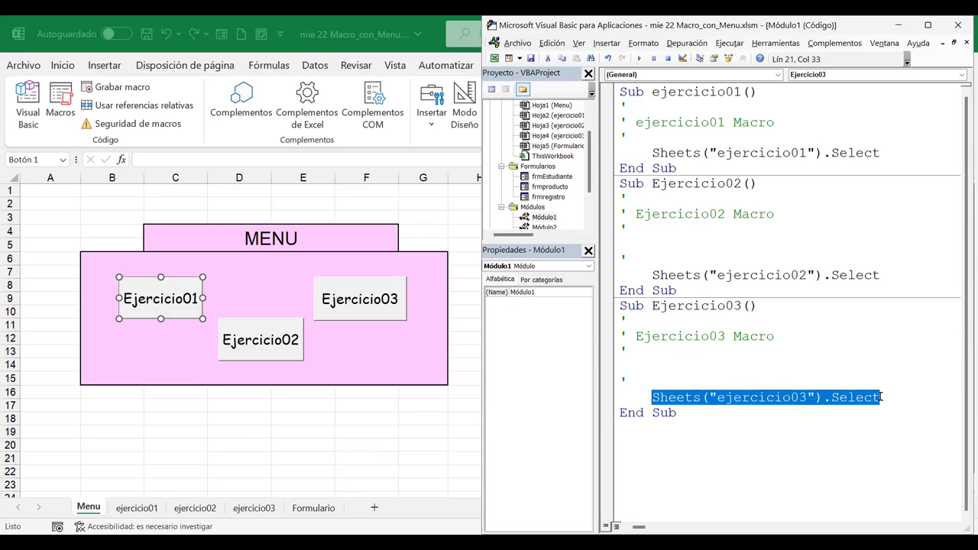
click(797, 321)
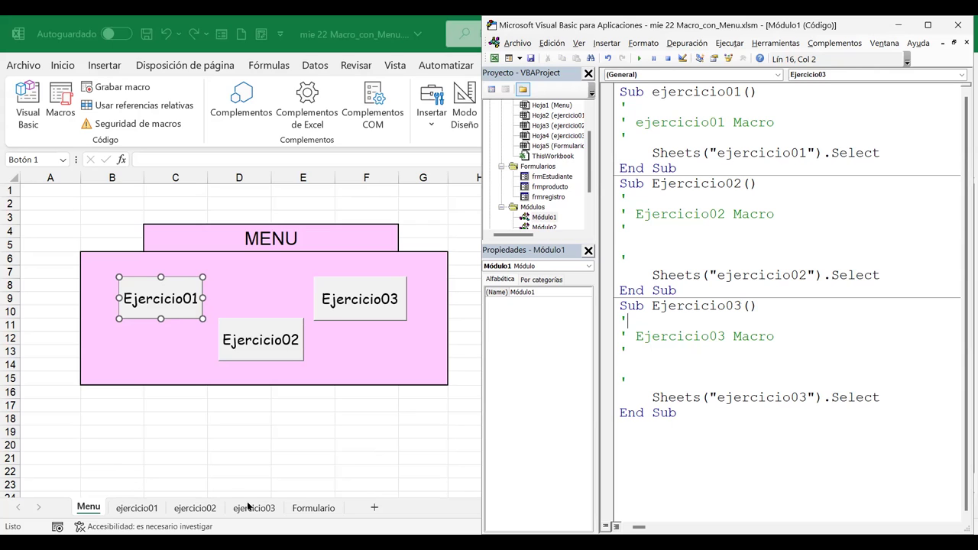
From the Menu sheet, run Ejercicio01 to show the ejercicio01 salary table sheet.
click(246, 434)
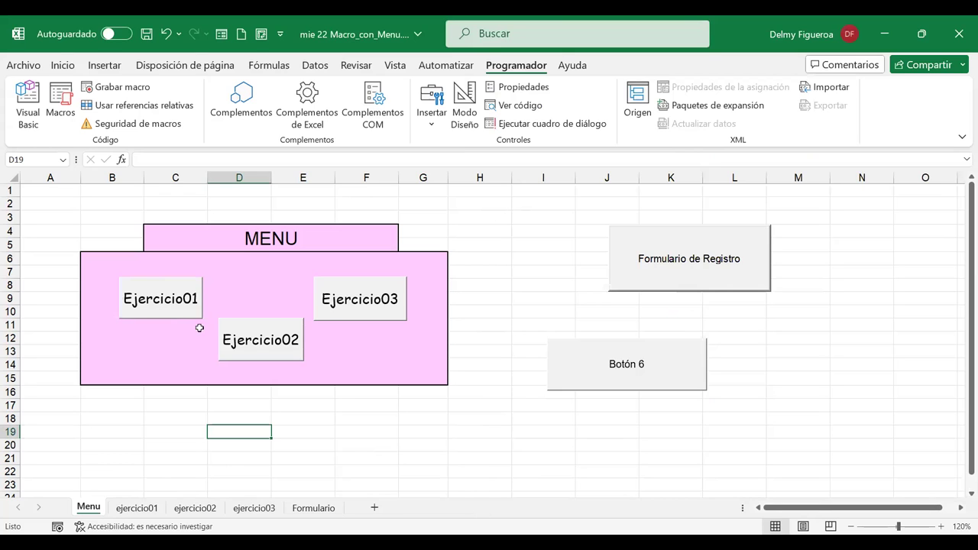
click(173, 306)
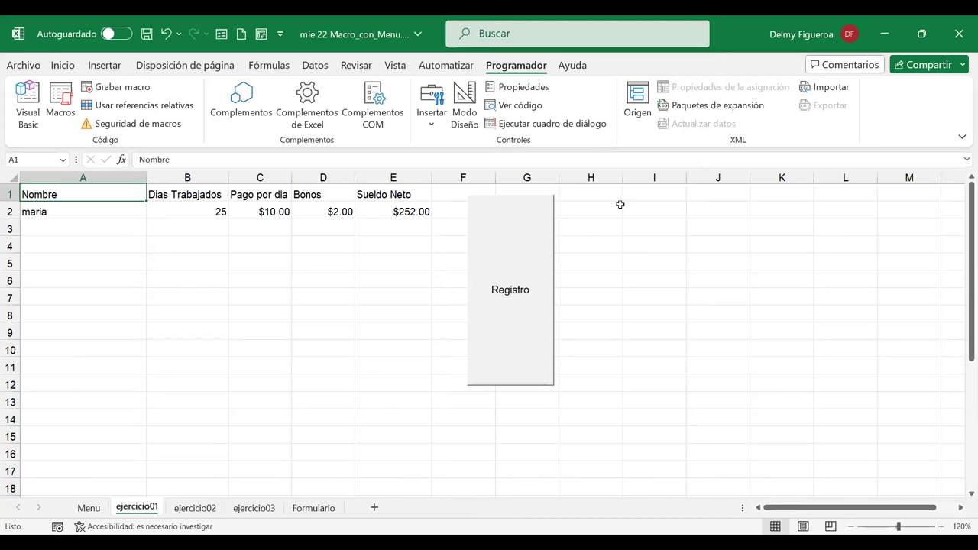
click(658, 211)
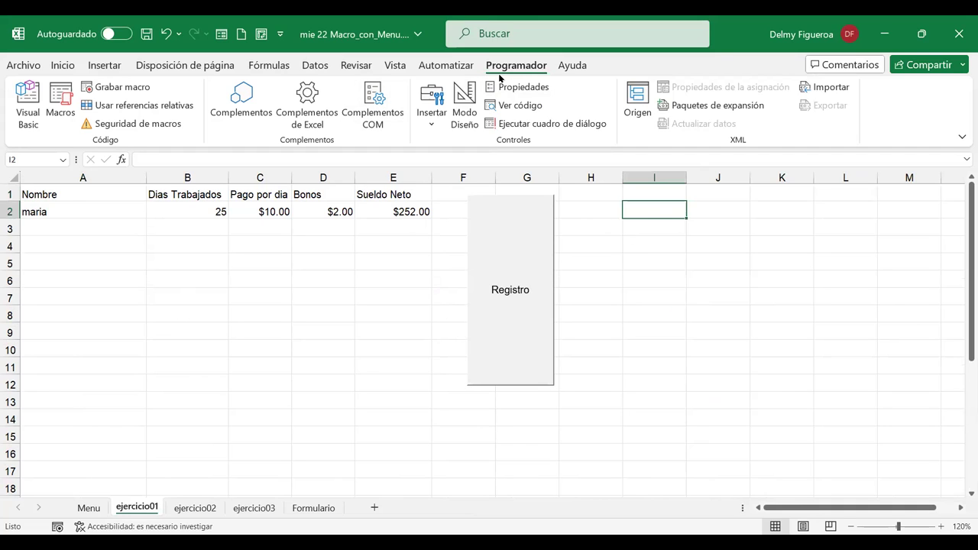
Draw a form-control button from Programador > Insertar onto the ejercicio01 sheet.
click(435, 126)
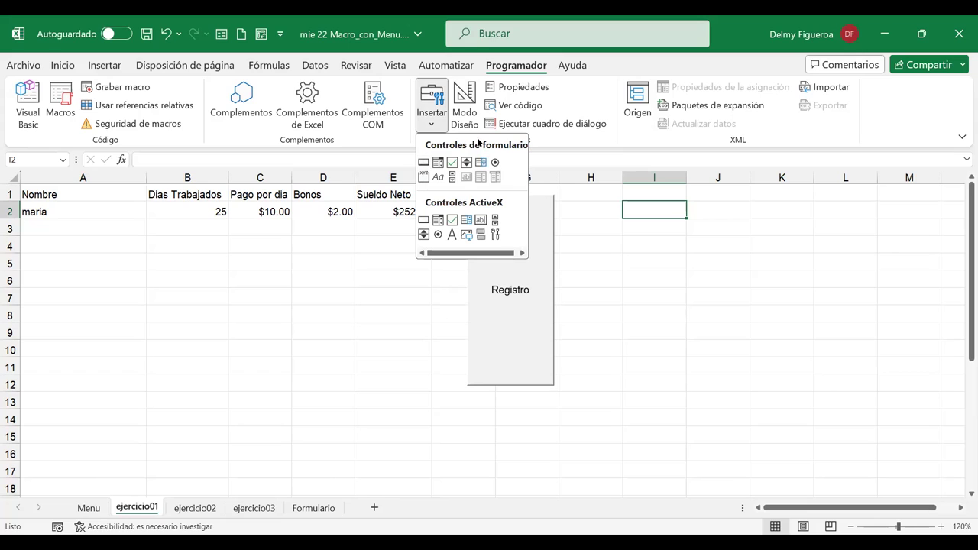
click(425, 162)
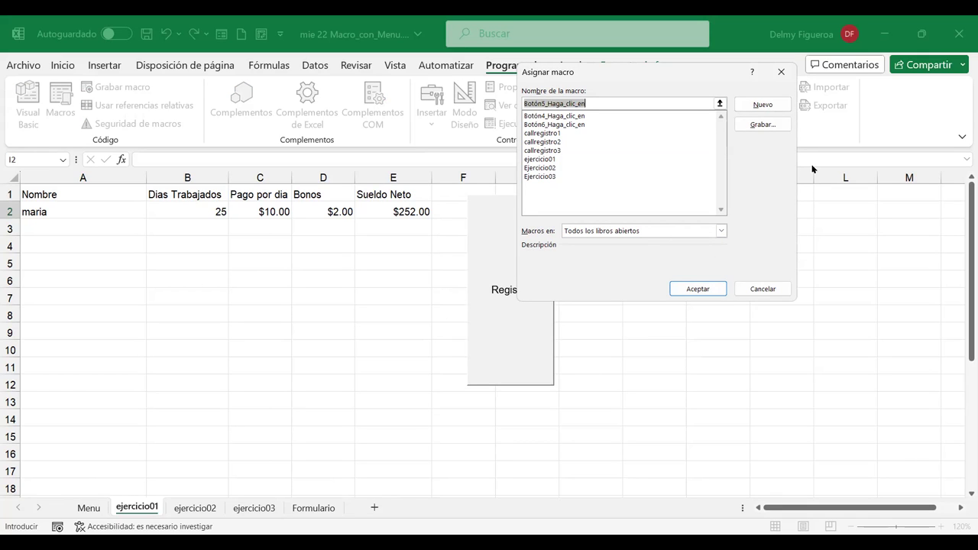
Create a new macro for the button, then return from the VBA editor to Excel.
click(769, 103)
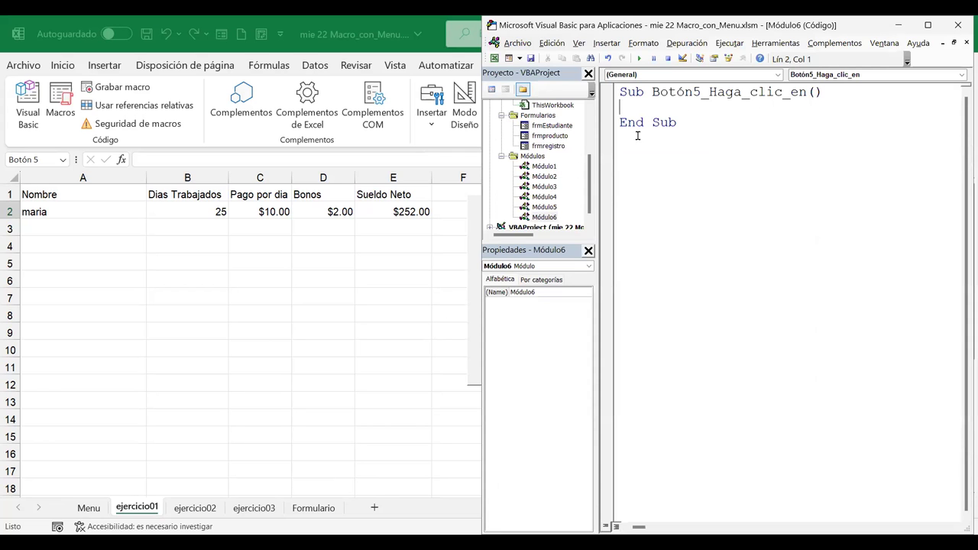
drag(590, 165, 593, 189)
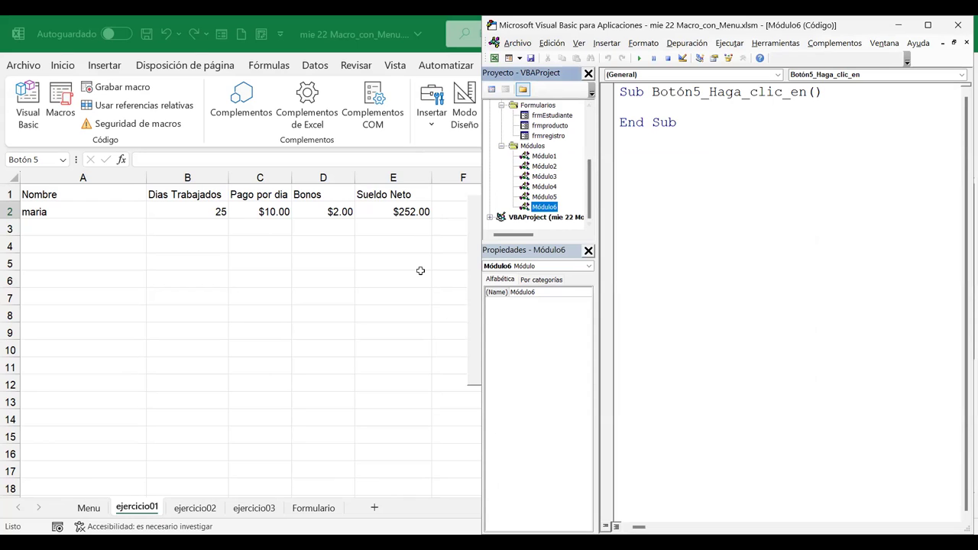
key(alt+F11)
click(706, 224)
Delete the newly drawn Botón button, leaving only the Registro button.
ctrl+click(651, 215)
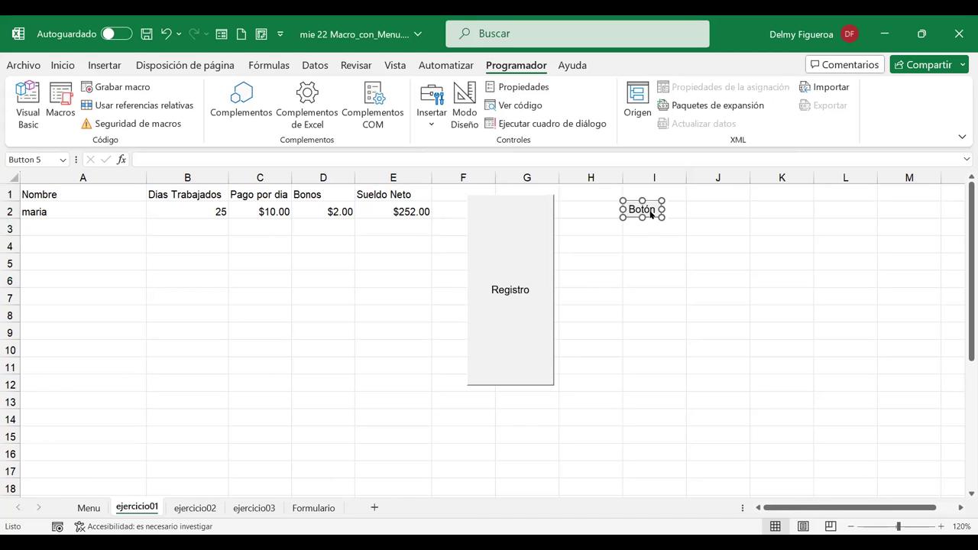
right_click(655, 218)
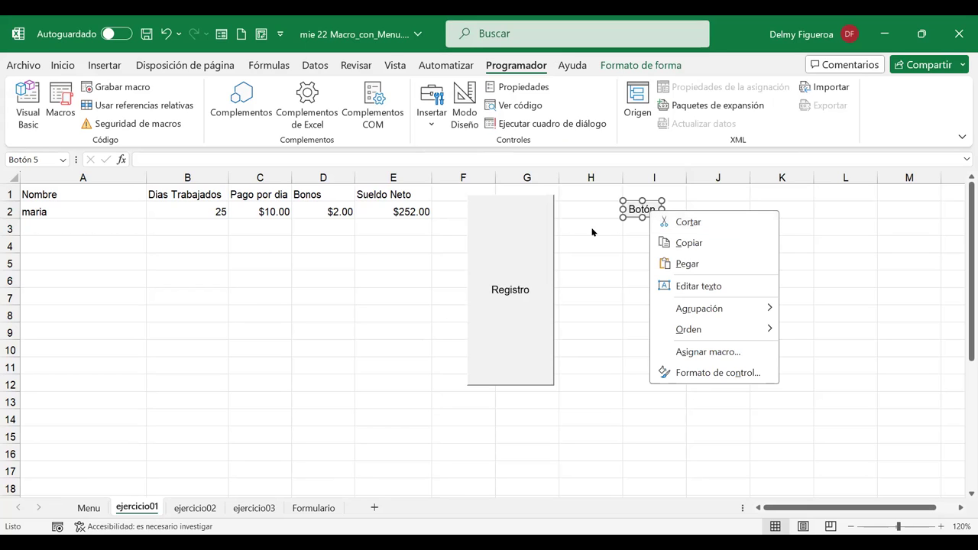
click(663, 236)
key(Delete)
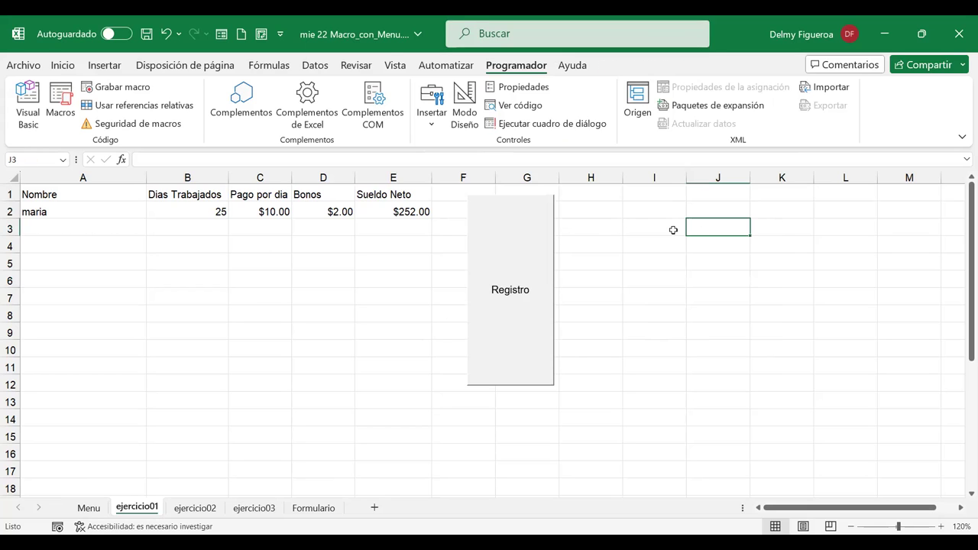
click(658, 207)
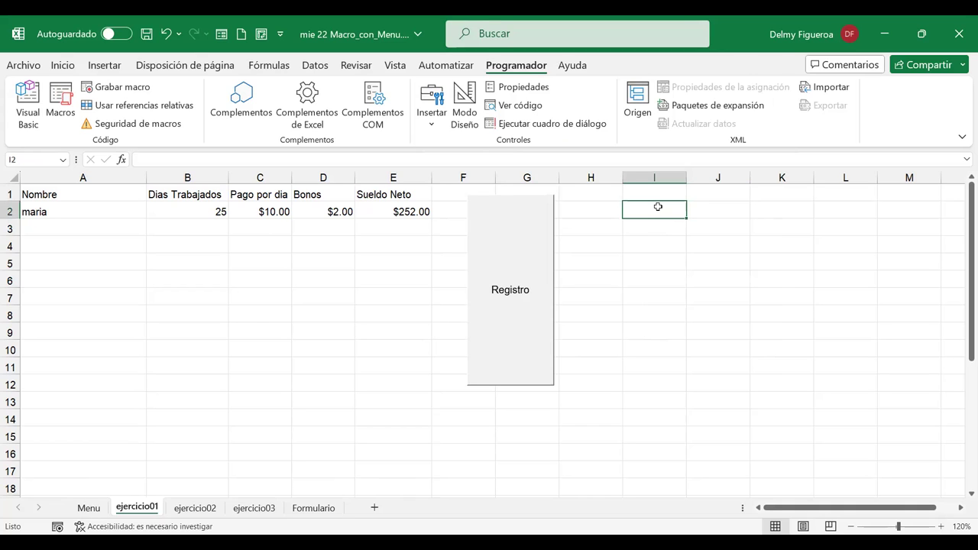
Delete the leftover Botón5 procedure code from Módulo6 in the Visual Basic editor.
click(23, 98)
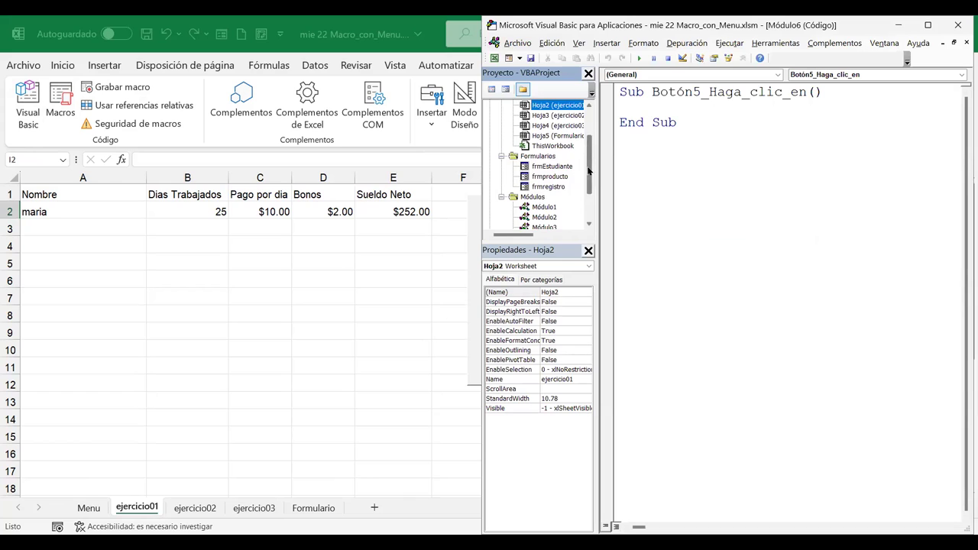
drag(589, 168, 580, 218)
drag(679, 145, 579, 70)
key(Delete)
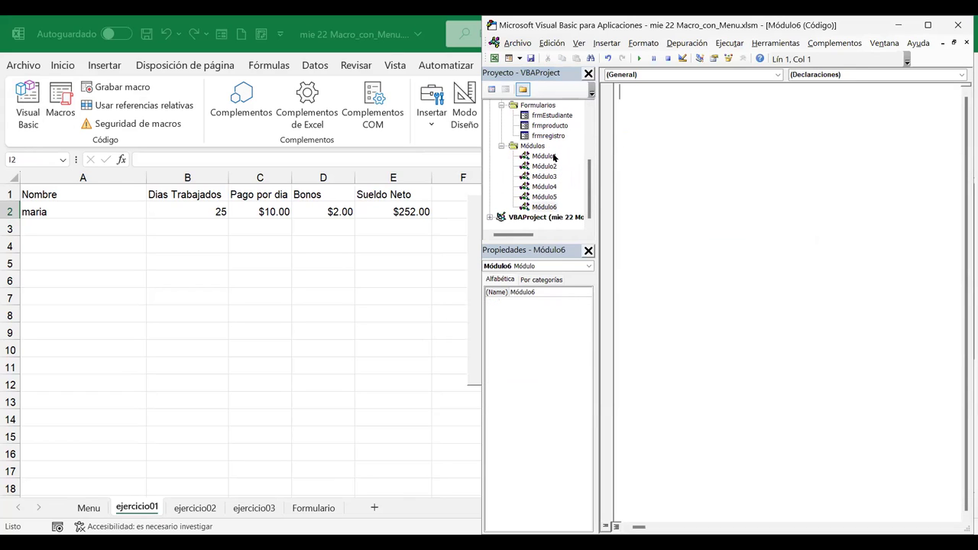
Review the code of Módulo1 through Módulo6, including Módulo3's frmregistro.Show callregistro macros.
double_click(554, 157)
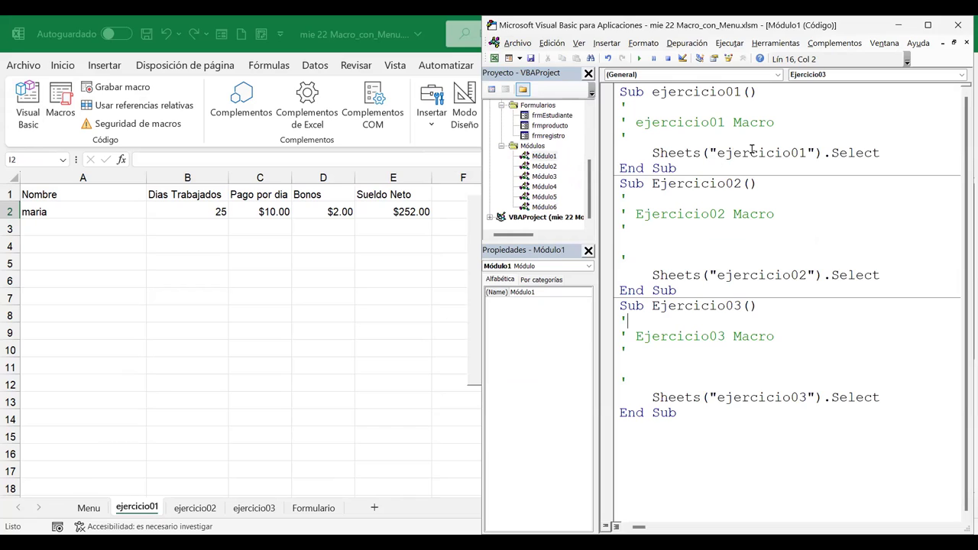
double_click(553, 167)
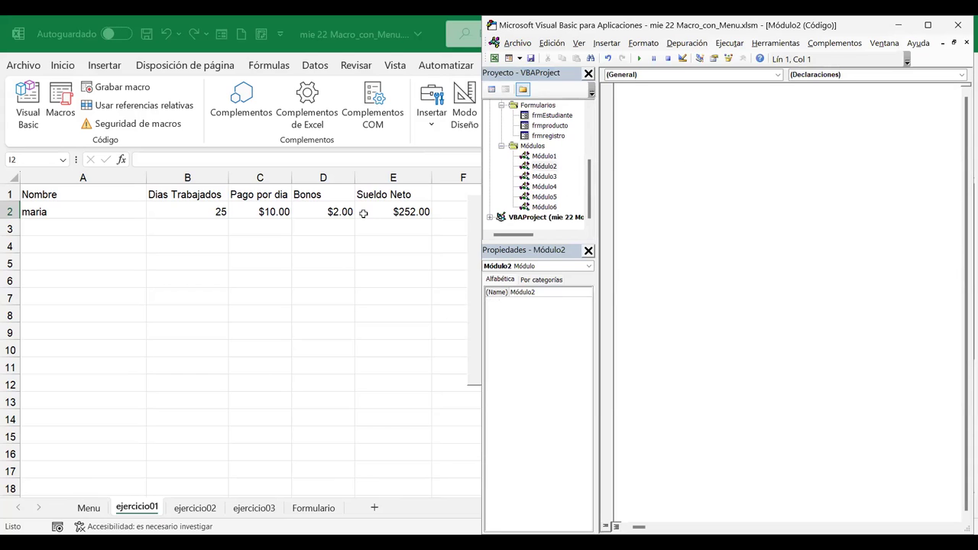
double_click(553, 177)
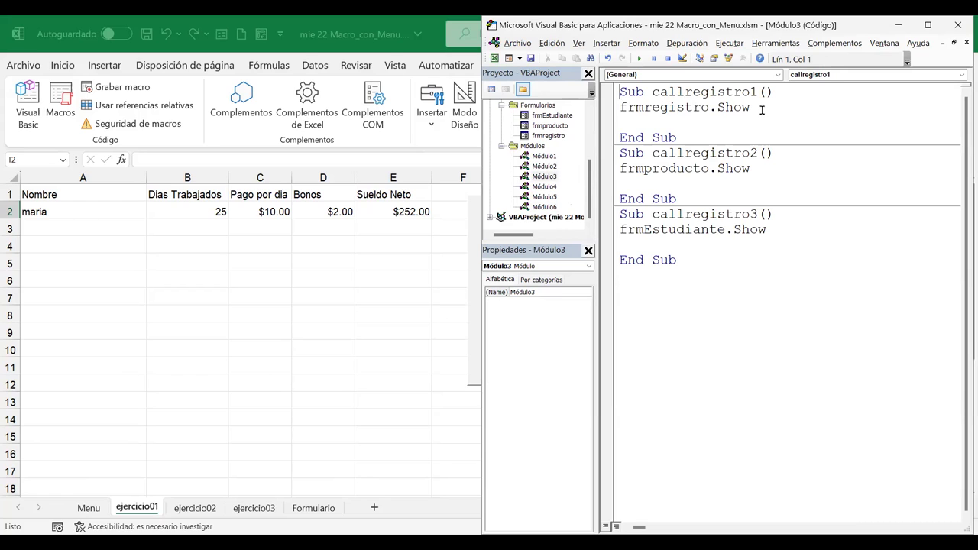
drag(751, 108, 619, 108)
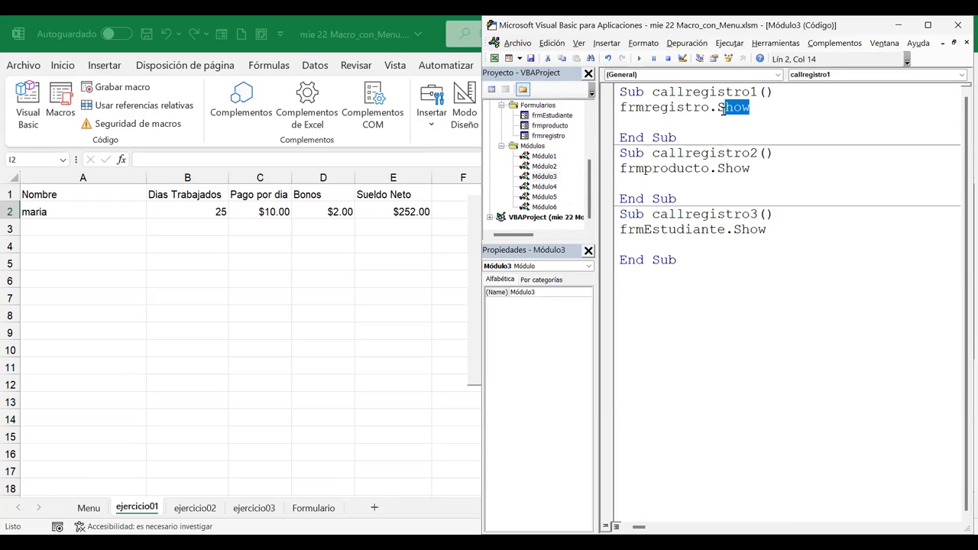
click(763, 109)
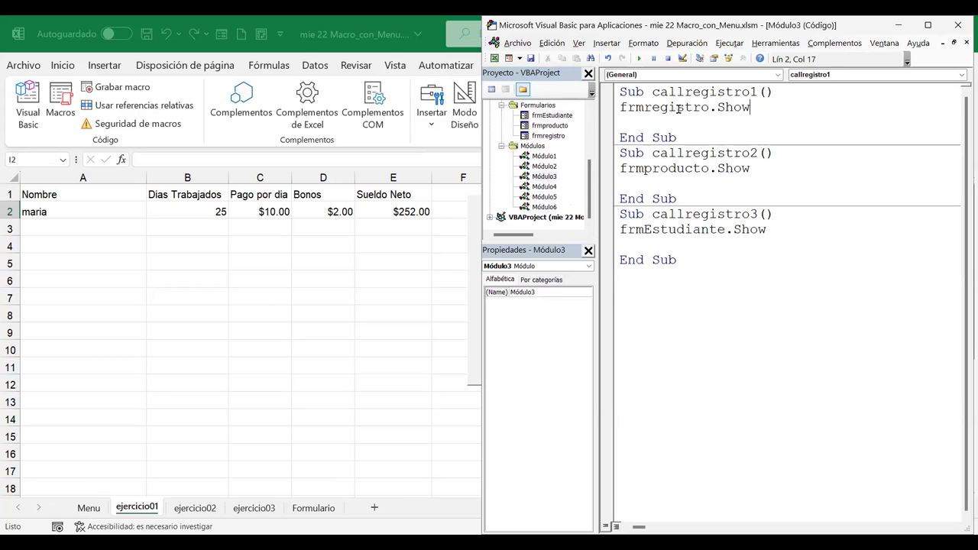
click(759, 229)
double_click(548, 188)
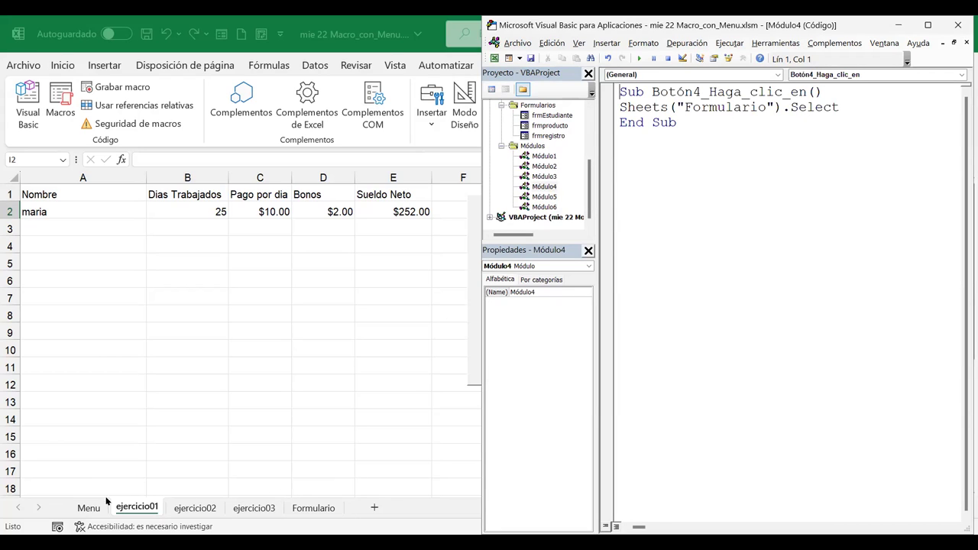
double_click(557, 197)
double_click(552, 207)
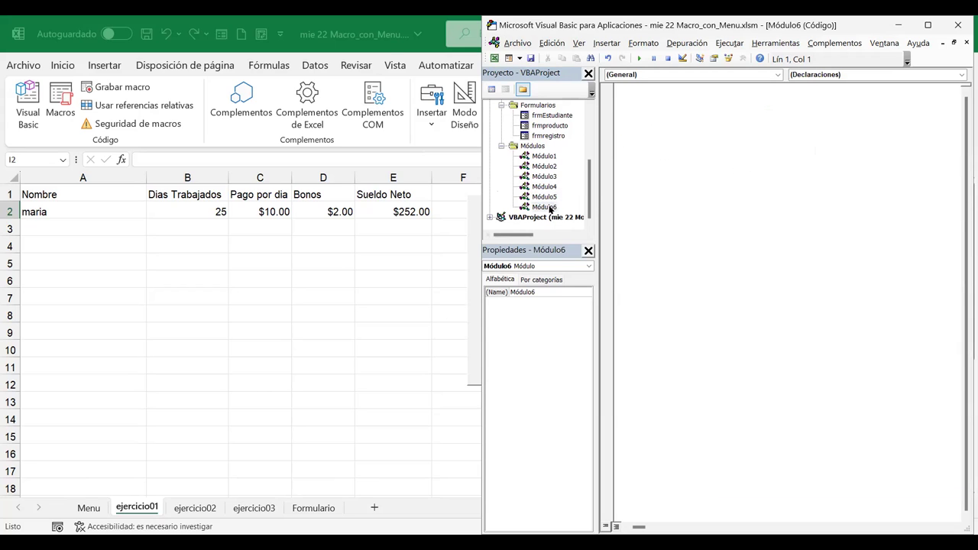
click(590, 194)
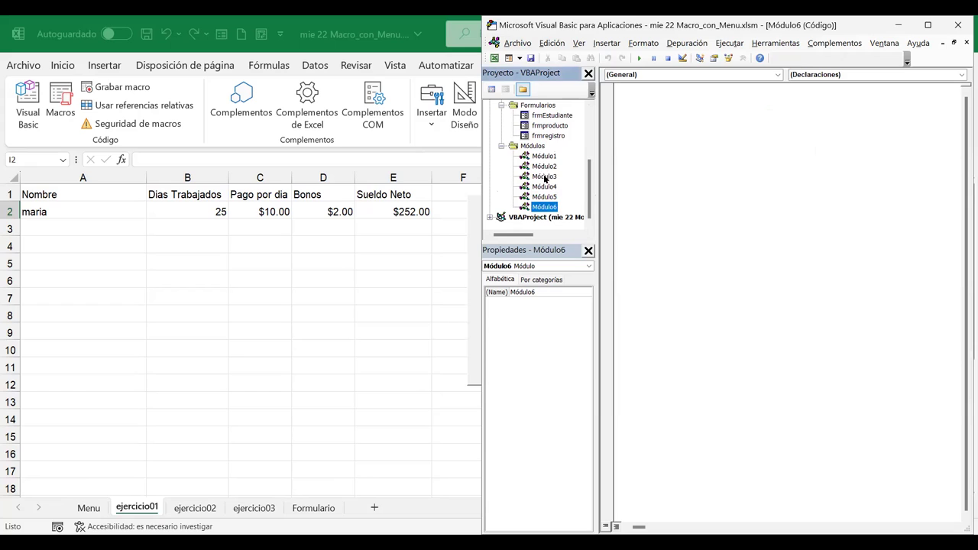
Draw an ActiveX command button beside the Registro button on the ejercicio01 sheet.
click(371, 257)
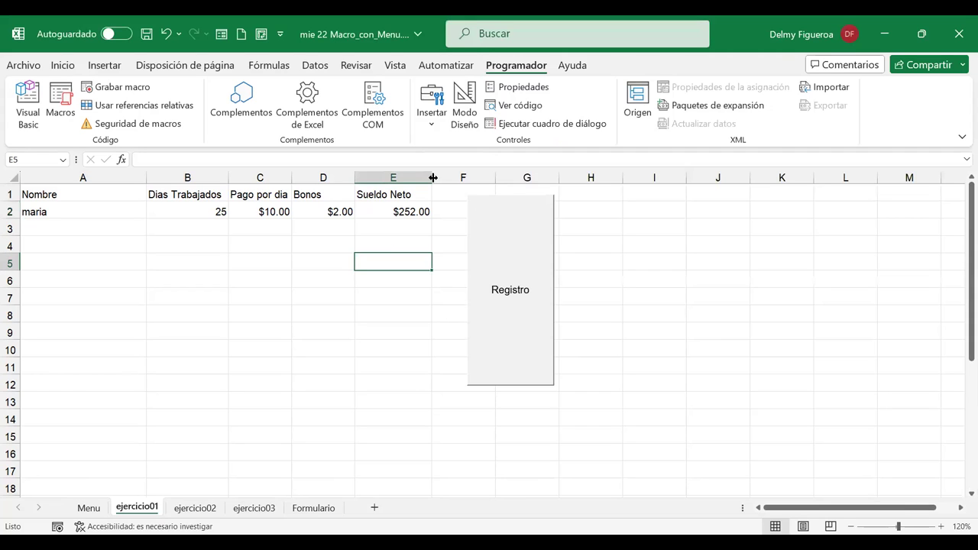
click(431, 124)
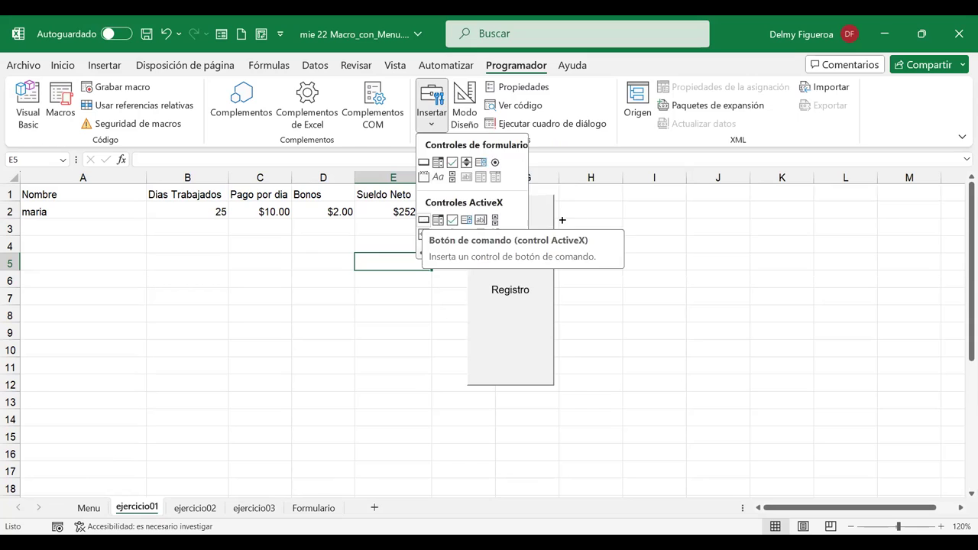
click(424, 220)
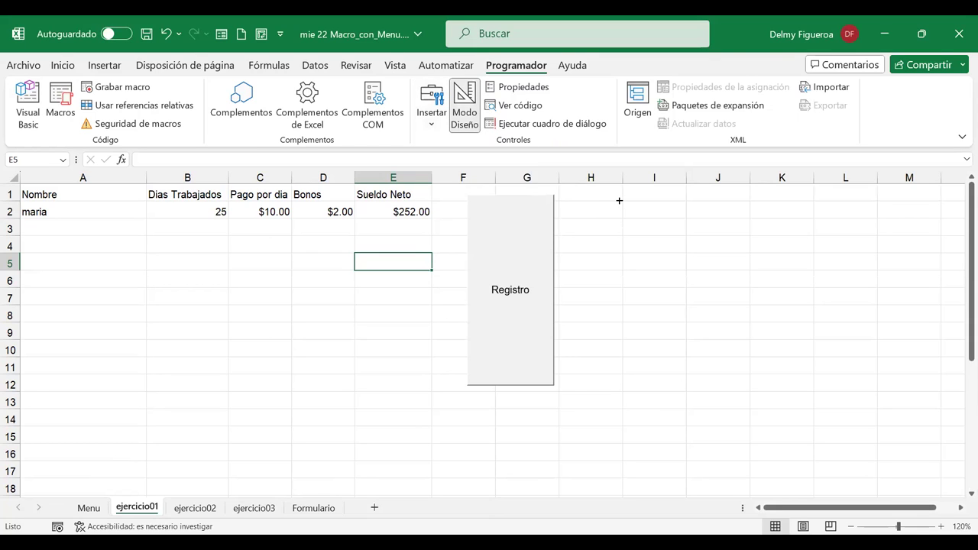
drag(619, 201, 694, 226)
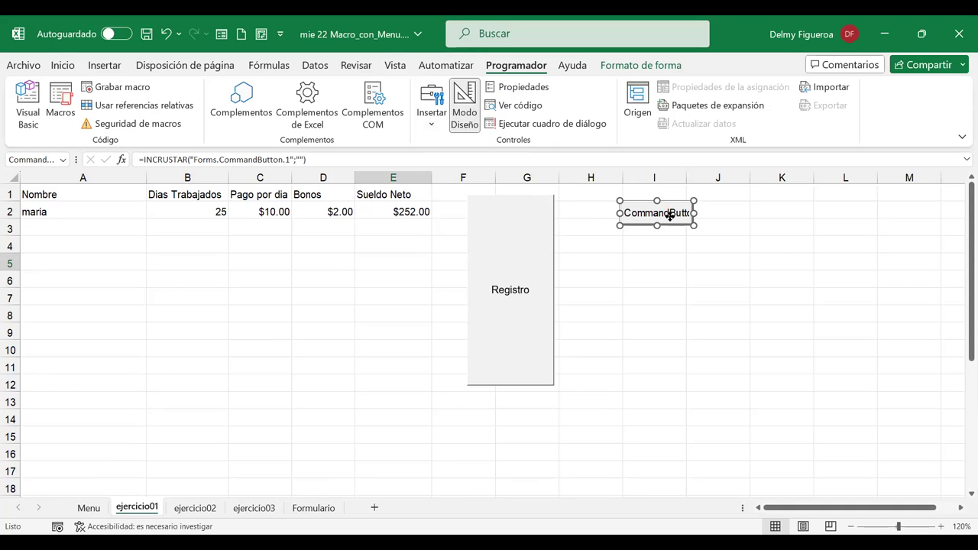
Open the empty CommandButton1_Click procedure with Ver código.
right_click(671, 217)
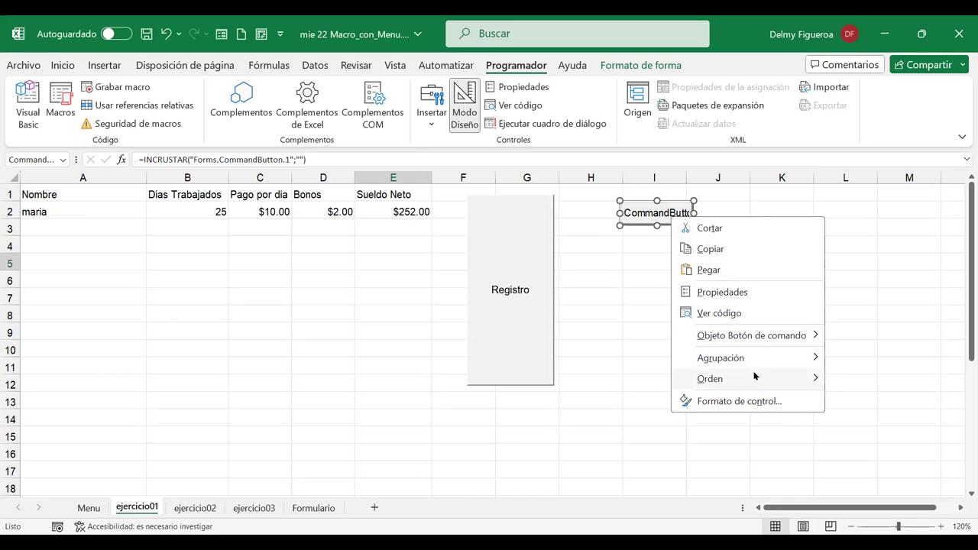
mouse_move(754, 375)
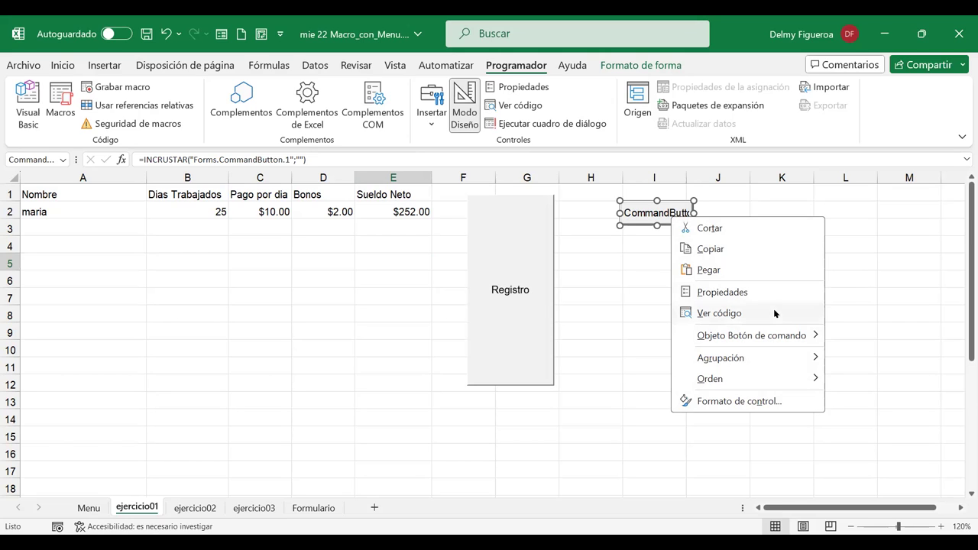
click(718, 313)
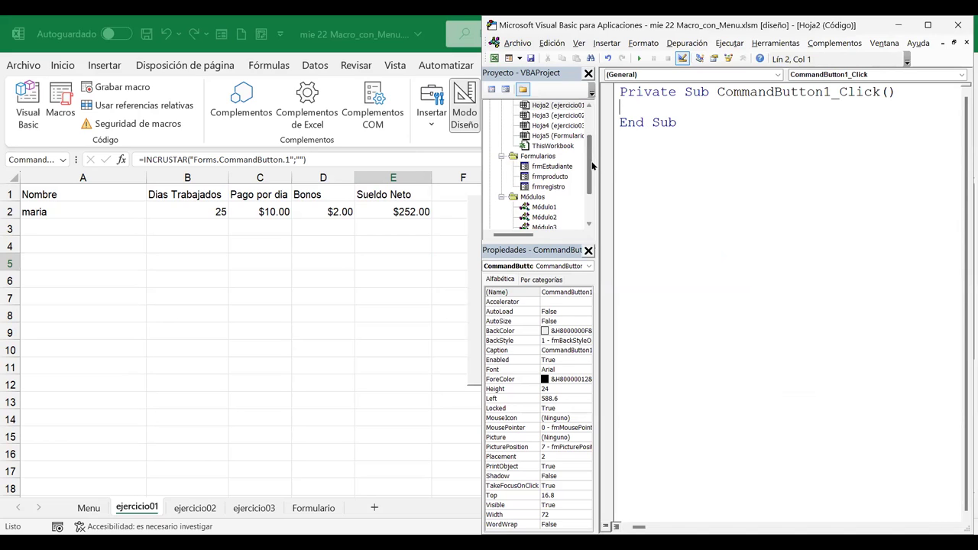
Place the cursor inside the empty CommandButton1_Click procedure in Hoja2's code.
mouse_move(589, 183)
mouse_down()
mouse_move(582, 209)
mouse_move(589, 148)
mouse_up()
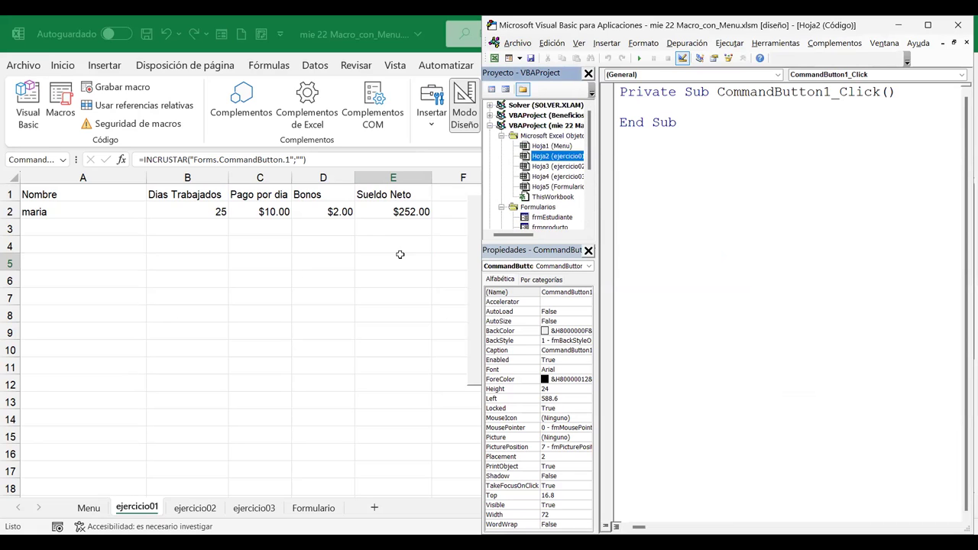
click(699, 107)
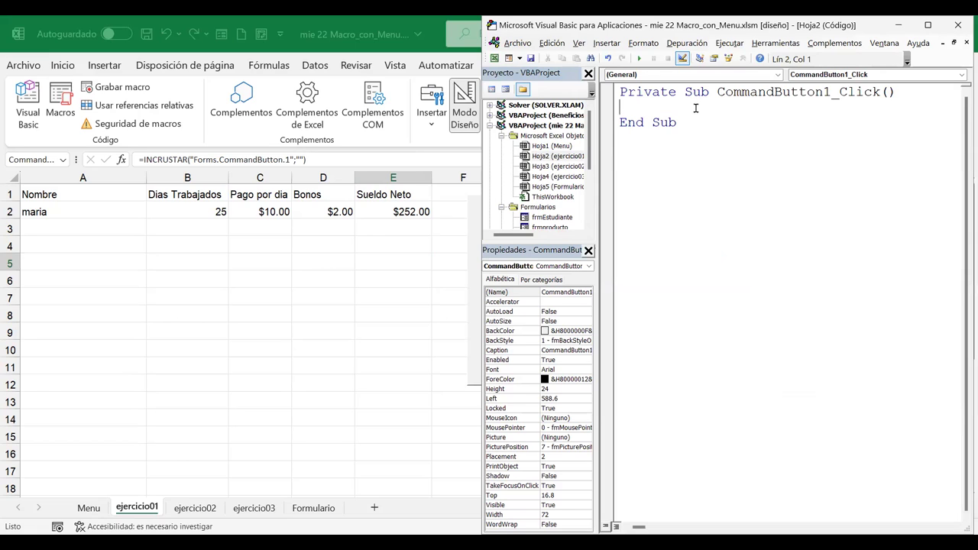
Place a form-control button at cell I5 on the ejercicio01 sheet.
click(393, 352)
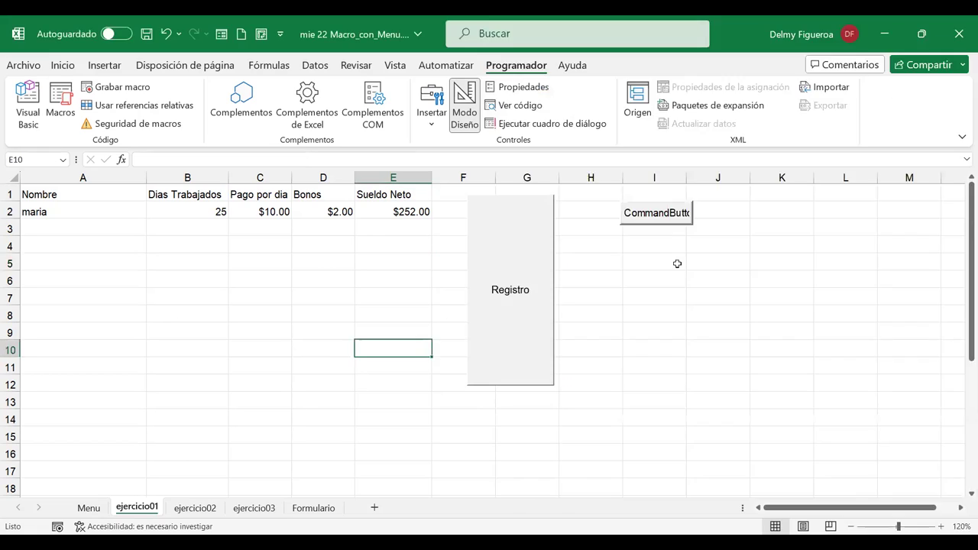
click(634, 262)
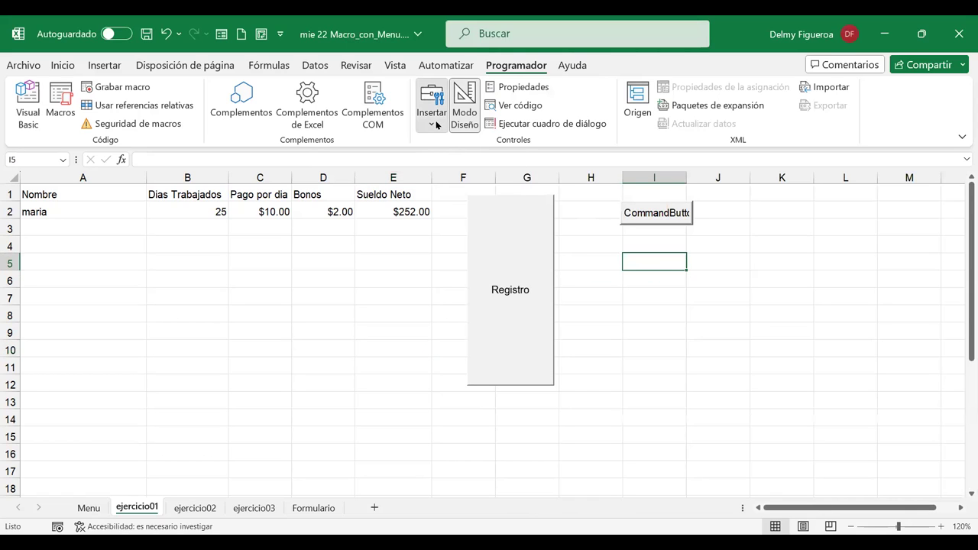
click(433, 120)
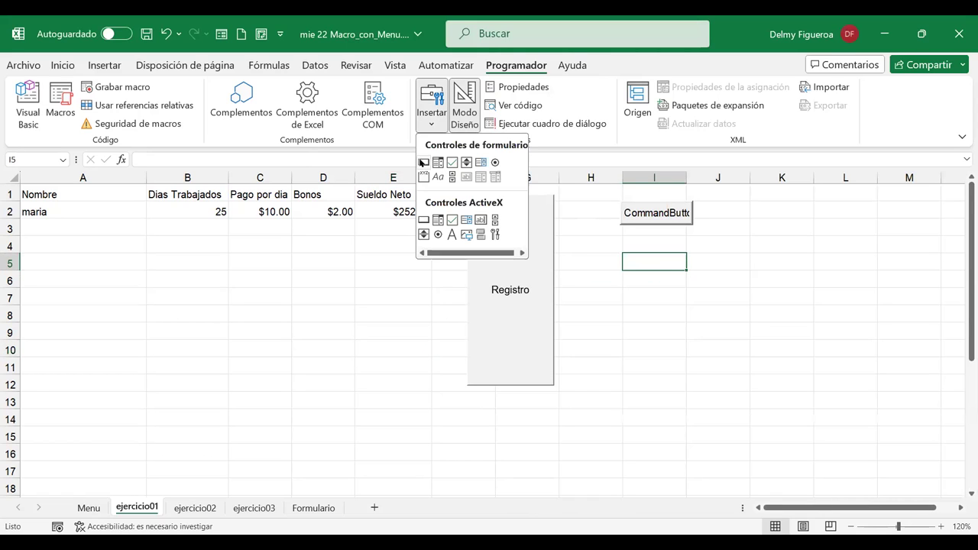
click(421, 162)
click(623, 254)
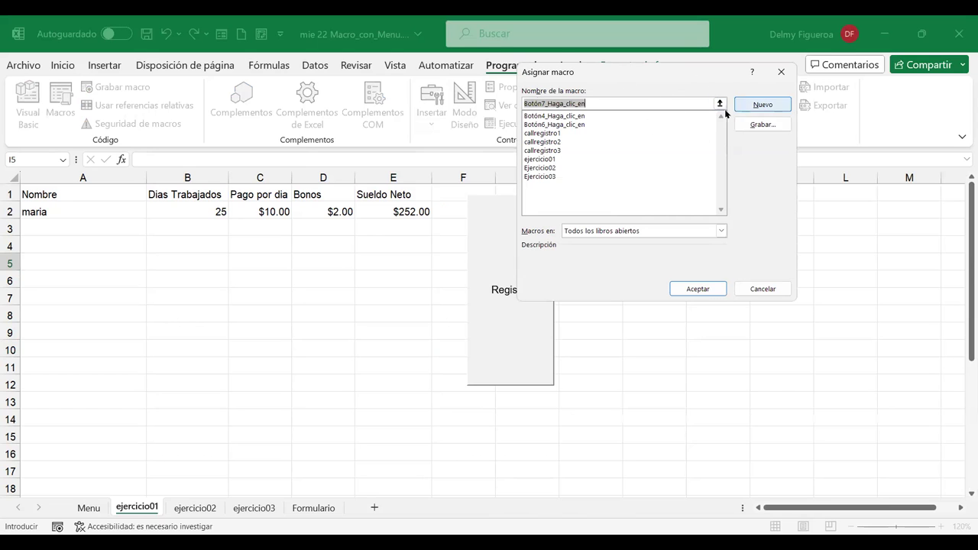
Create a new empty Botón7_Haga_clic_en macro for the button in Módulo6.
click(769, 105)
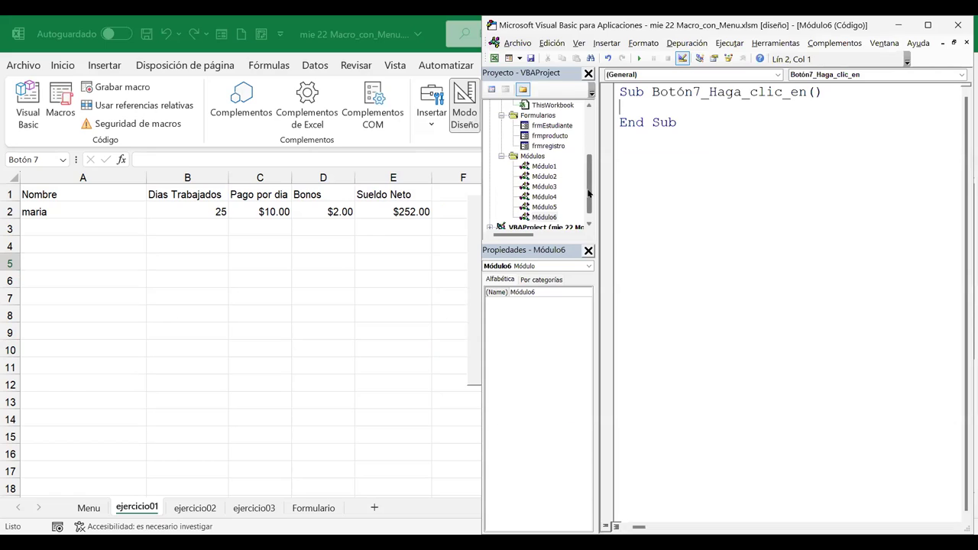
drag(588, 194, 588, 203)
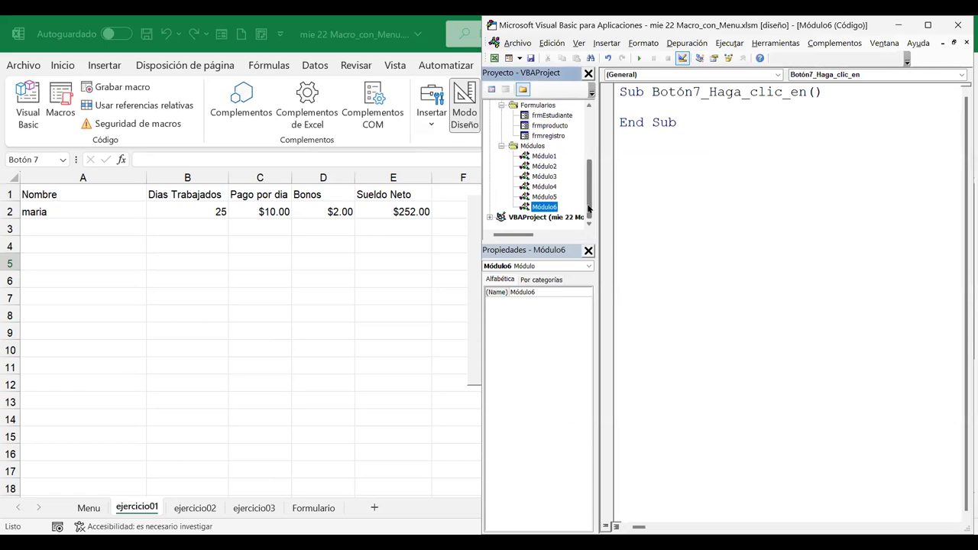
click(701, 106)
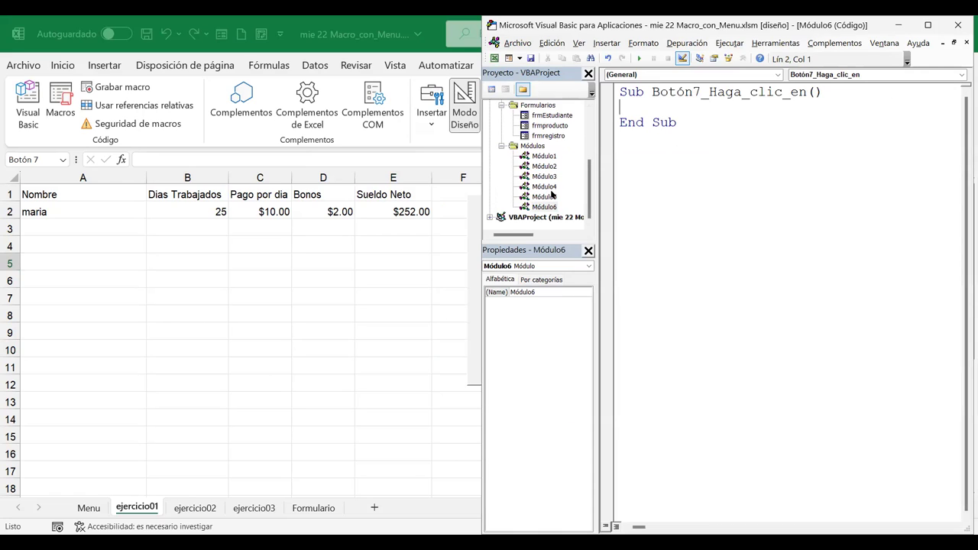
click(327, 346)
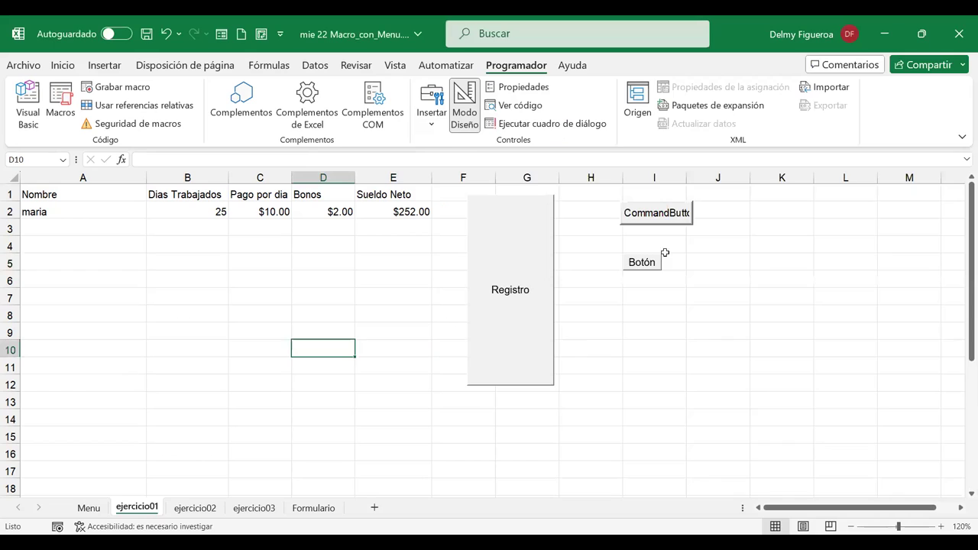
Delete the ActiveX CommandButton from the ejercicio01 sheet.
click(687, 208)
right_click(690, 209)
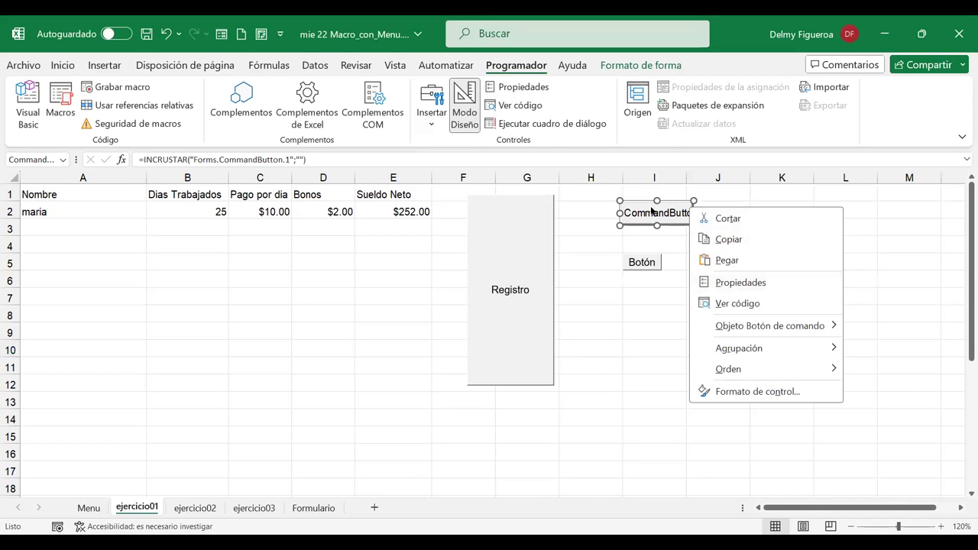
key(Escape)
key(Delete)
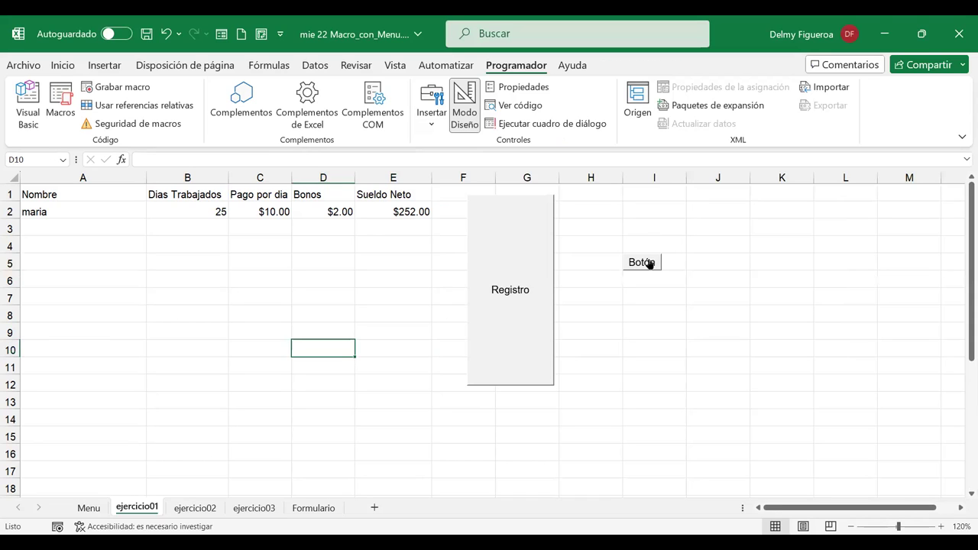
Change the form button's caption to 'Menú' with Editar texto.
right_click(648, 261)
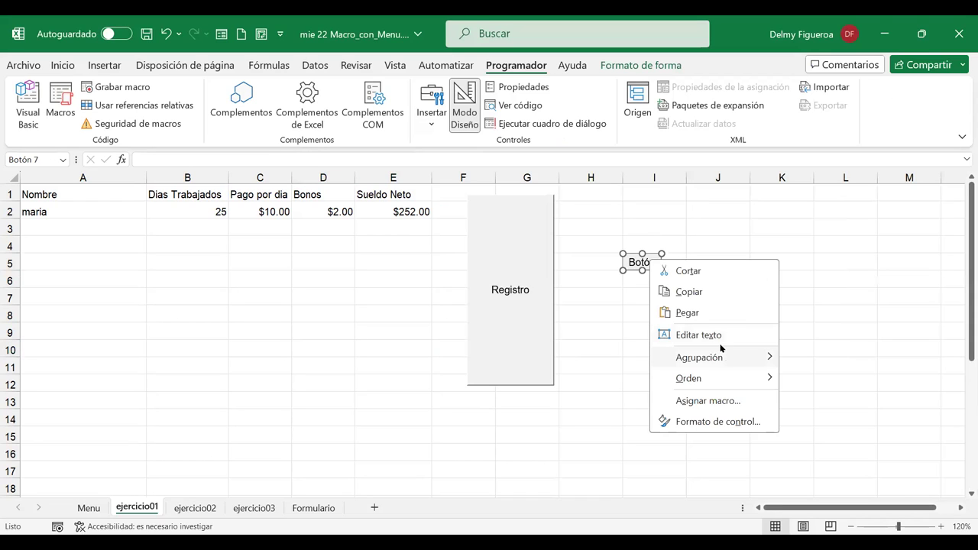
click(716, 334)
key(ctrl+a)
key(Delete)
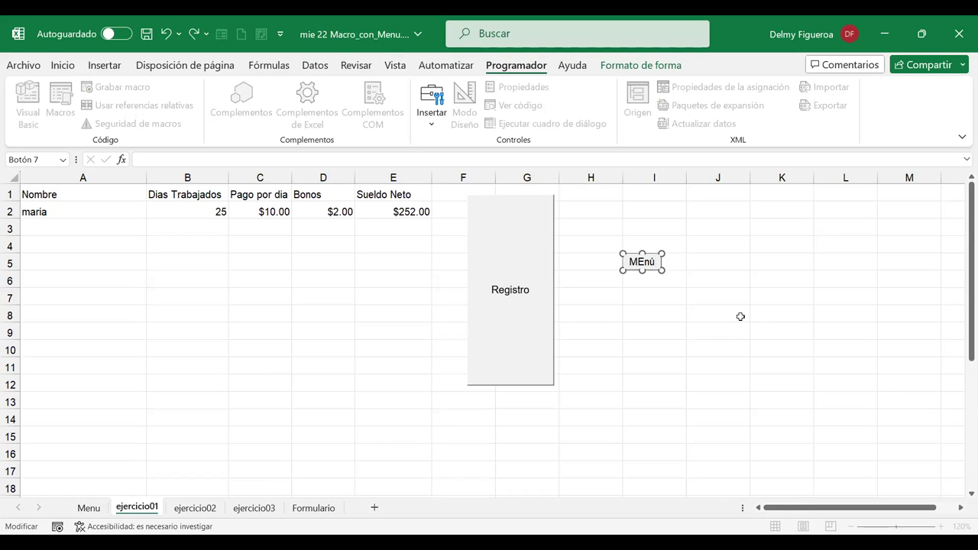
key(BackSpace)
text(Men)
key(BackSpace)
key(BackSpace)
key(BackSpace)
text(Menú)
click(740, 316)
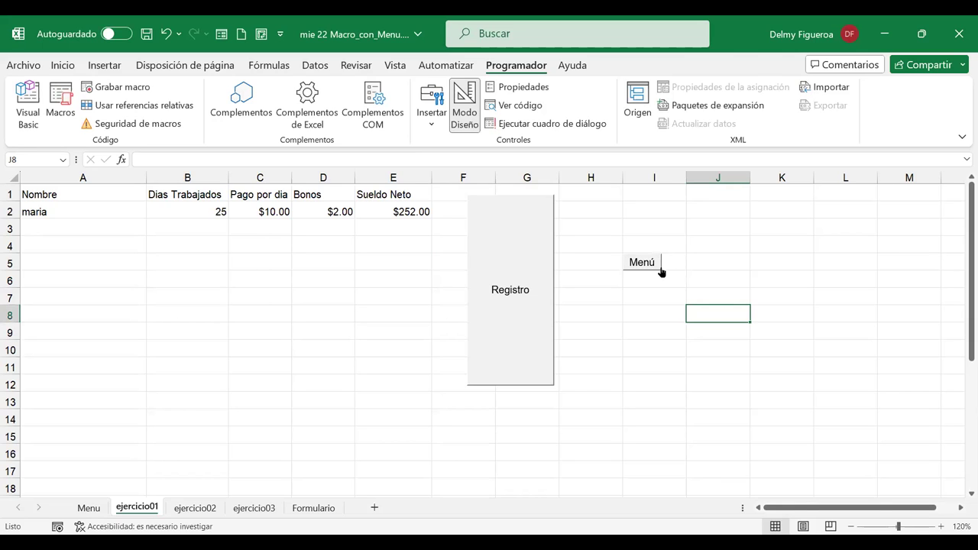
Move the Menú button up to cell I2 and widen it to fill the cell.
drag(656, 268, 654, 217)
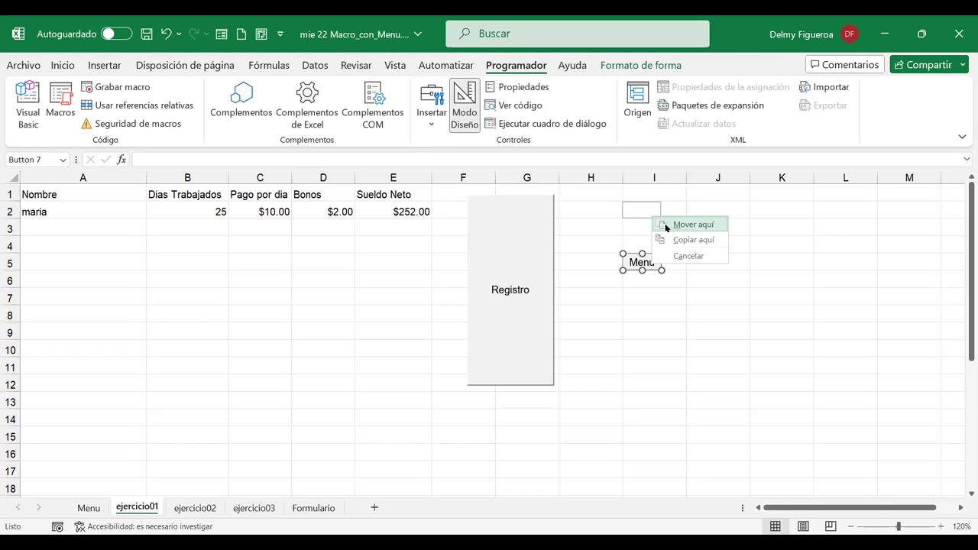
click(713, 224)
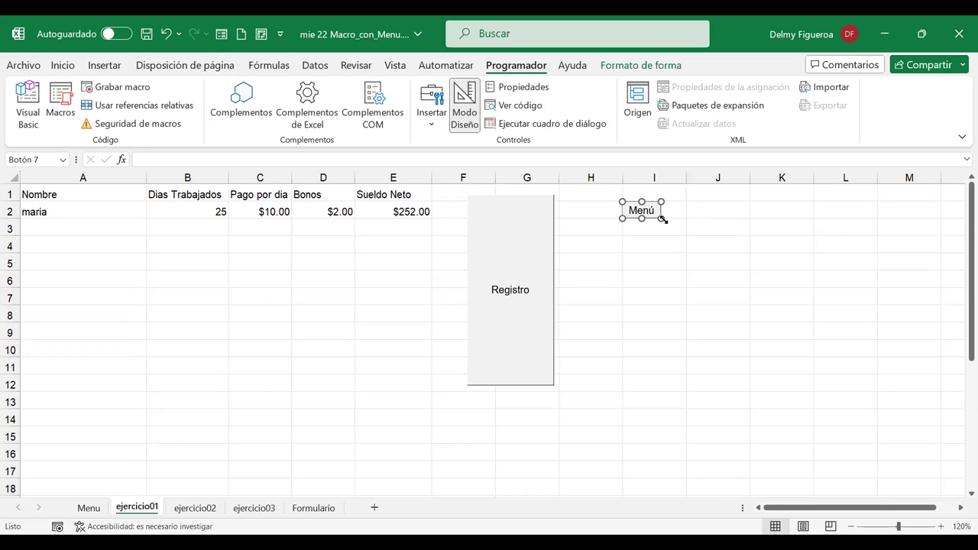
drag(663, 219, 687, 217)
Format the Menú caption as bold, size 12, blue in Formato de control.
right_click(687, 208)
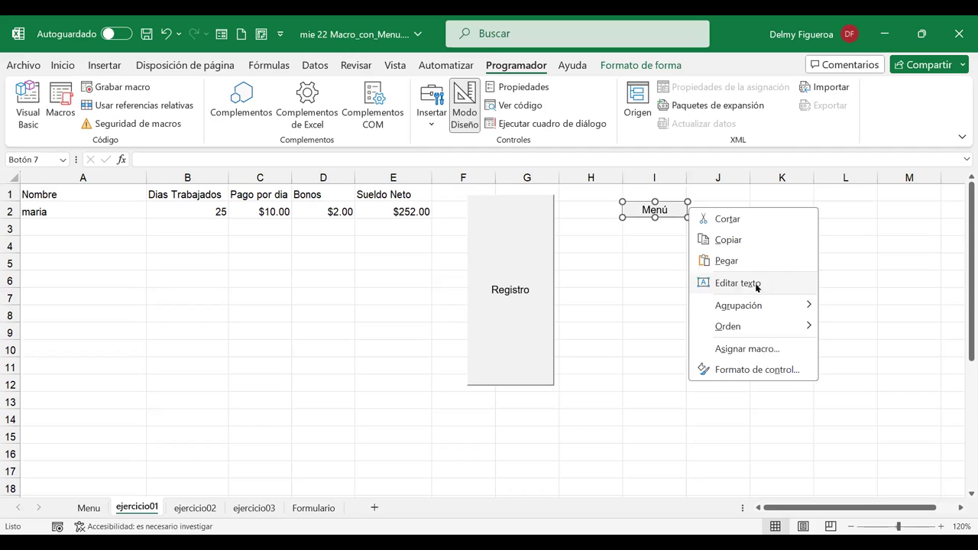
click(774, 369)
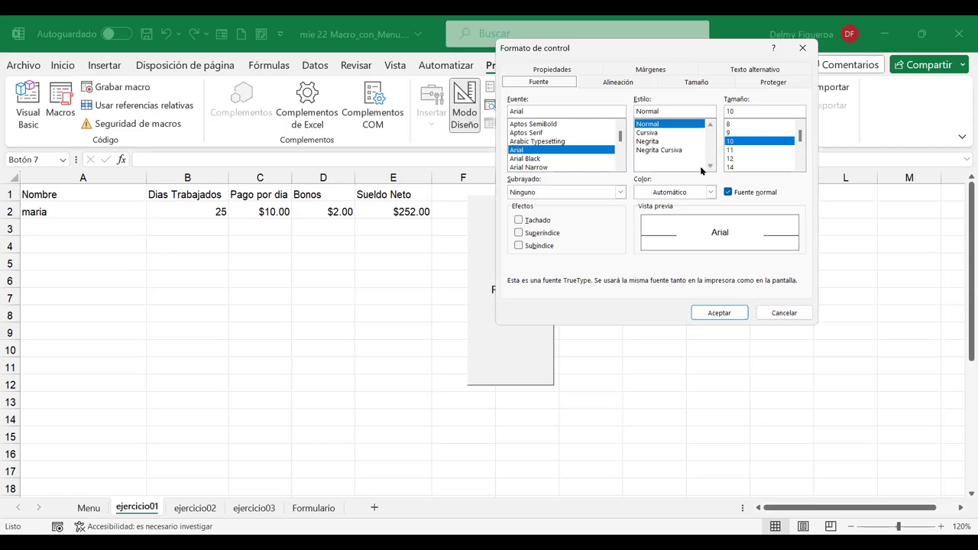
click(651, 142)
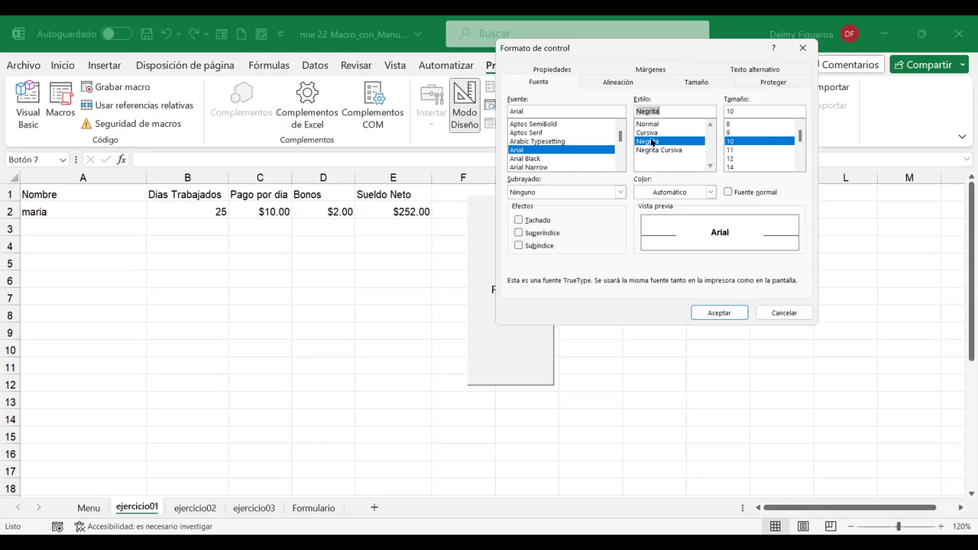
click(742, 152)
click(735, 159)
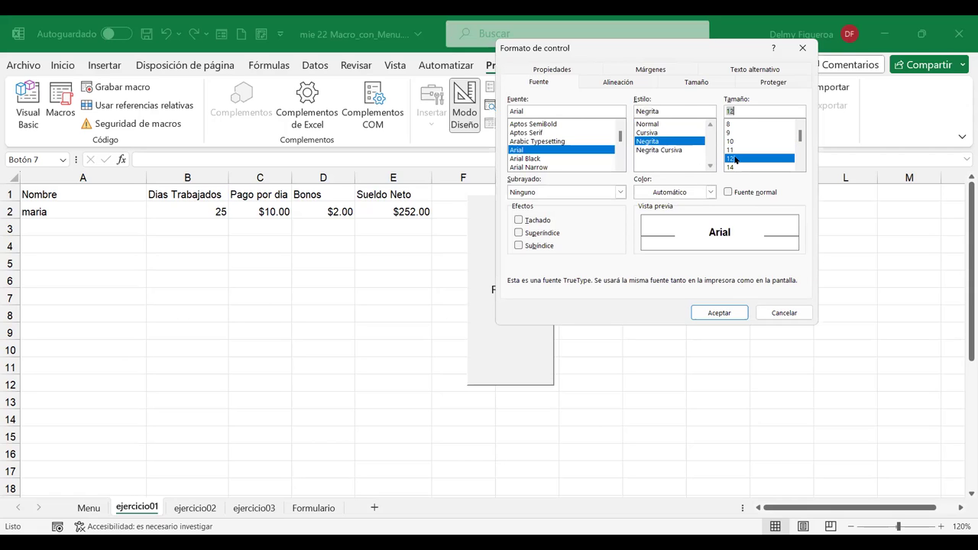
click(711, 191)
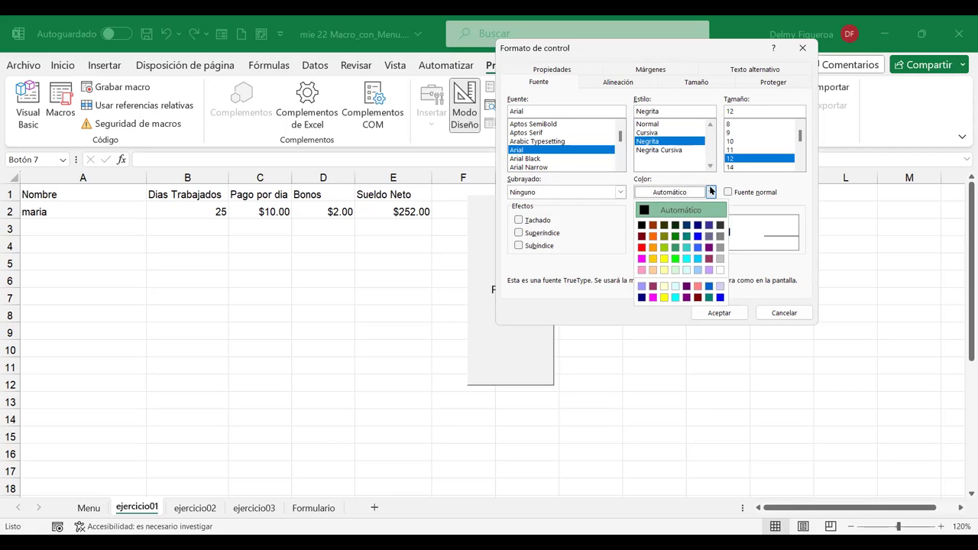
click(720, 297)
click(719, 313)
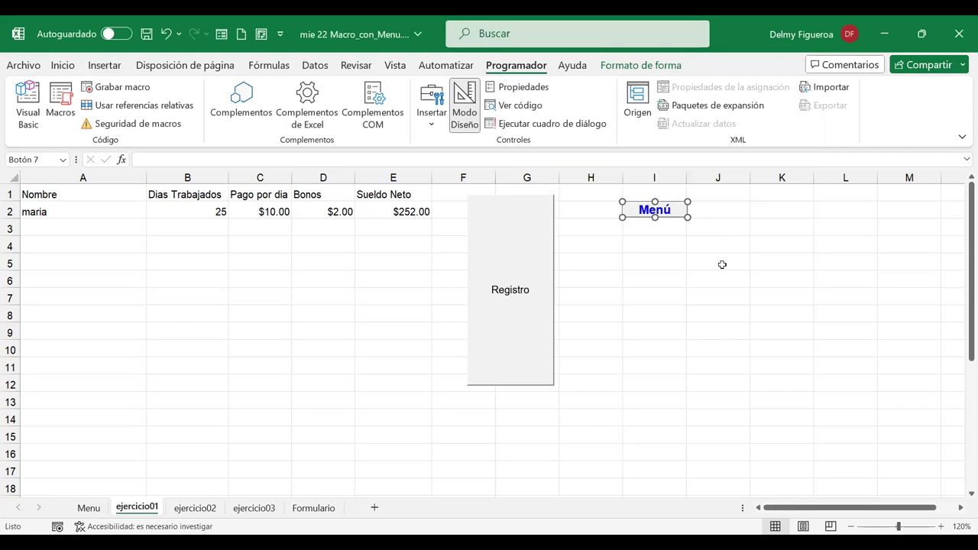
click(718, 251)
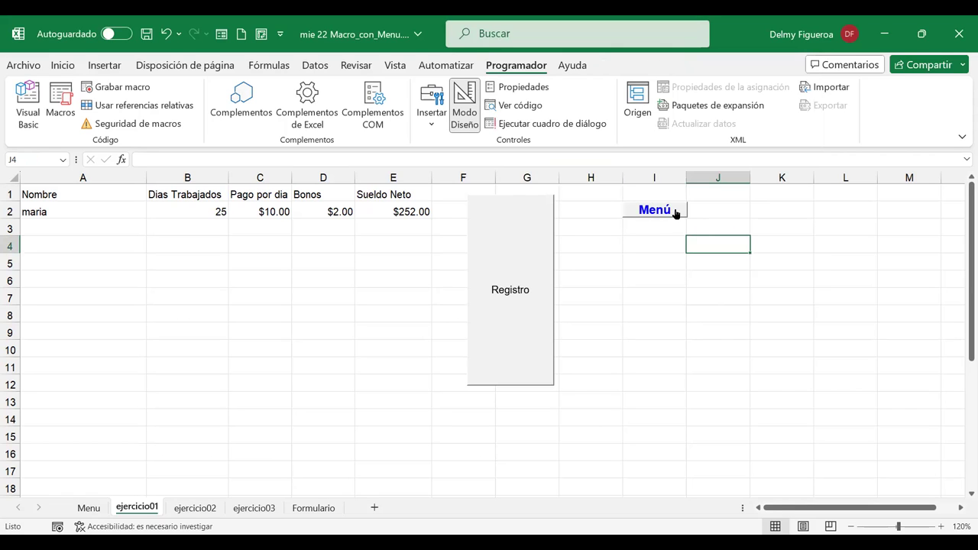
Make the Menú button slightly taller, then open its Asignar macro dialog.
right_click(675, 213)
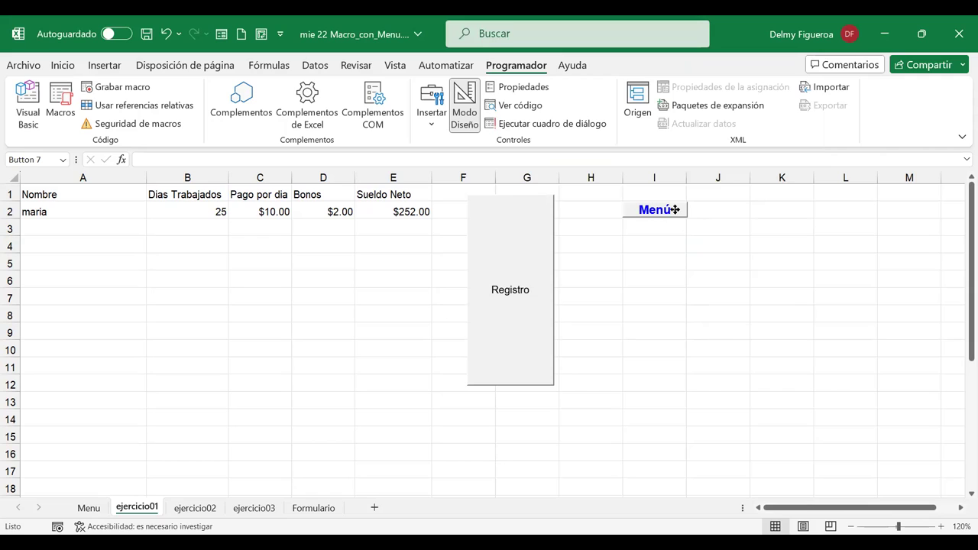
click(657, 220)
drag(655, 220, 654, 222)
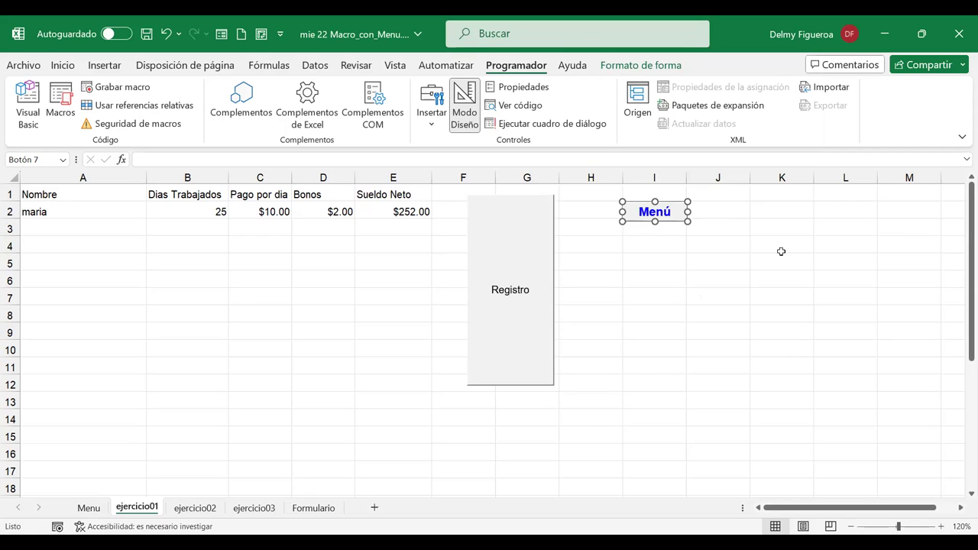
click(725, 225)
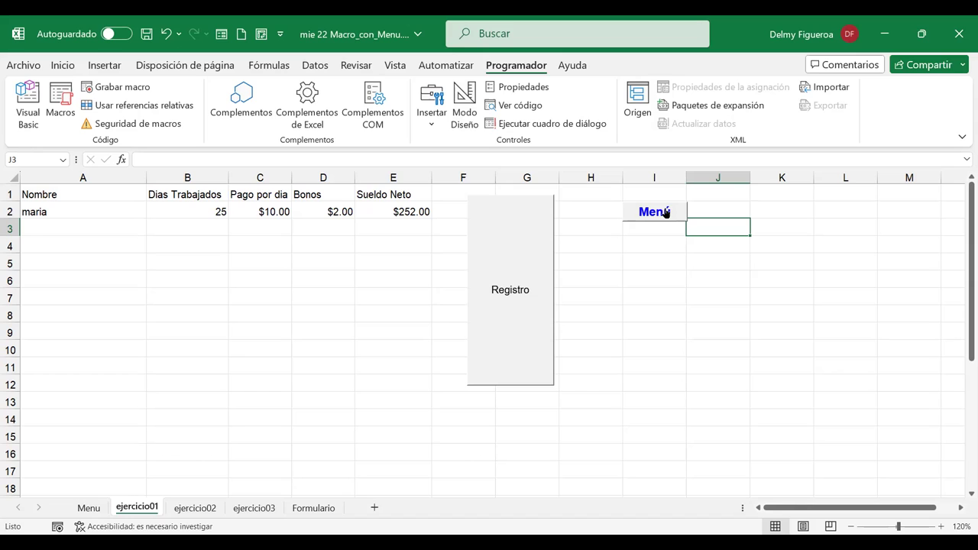
right_click(664, 209)
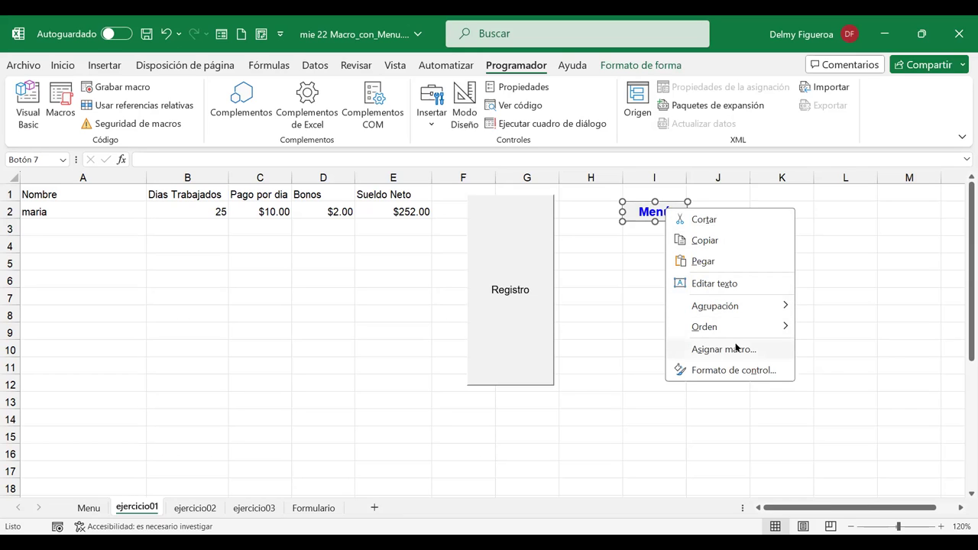
click(736, 347)
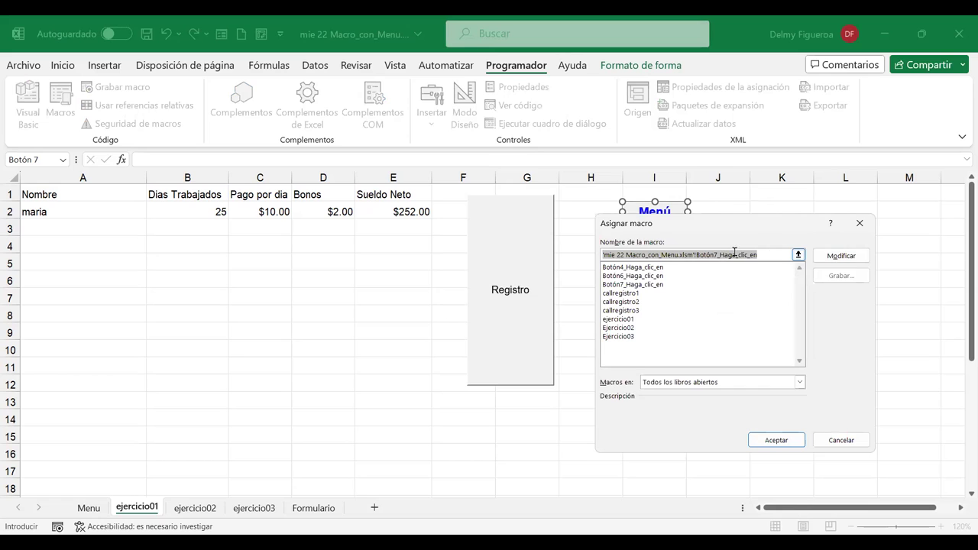
Open the new Botón7_Haga_clic_en macro and review Módulo1 through Módulo6.
click(836, 255)
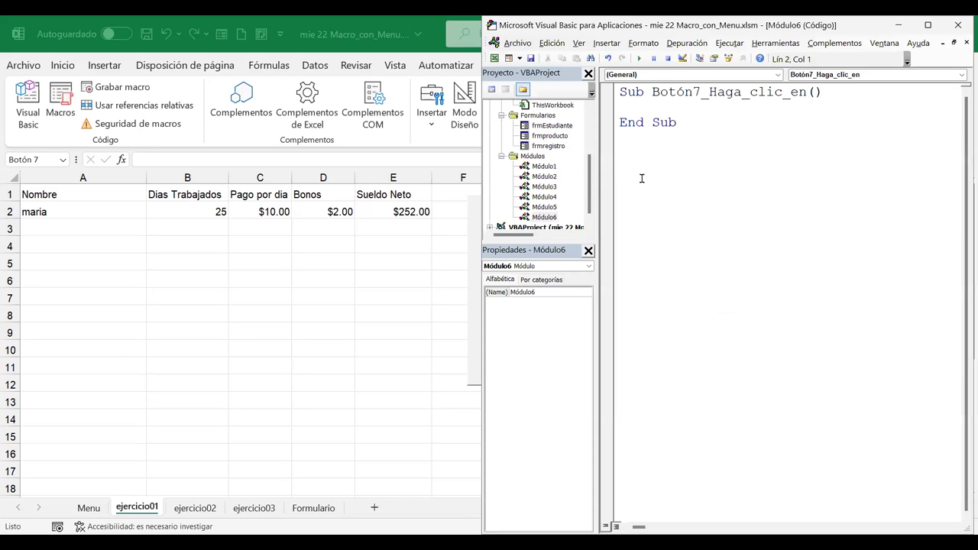
double_click(544, 167)
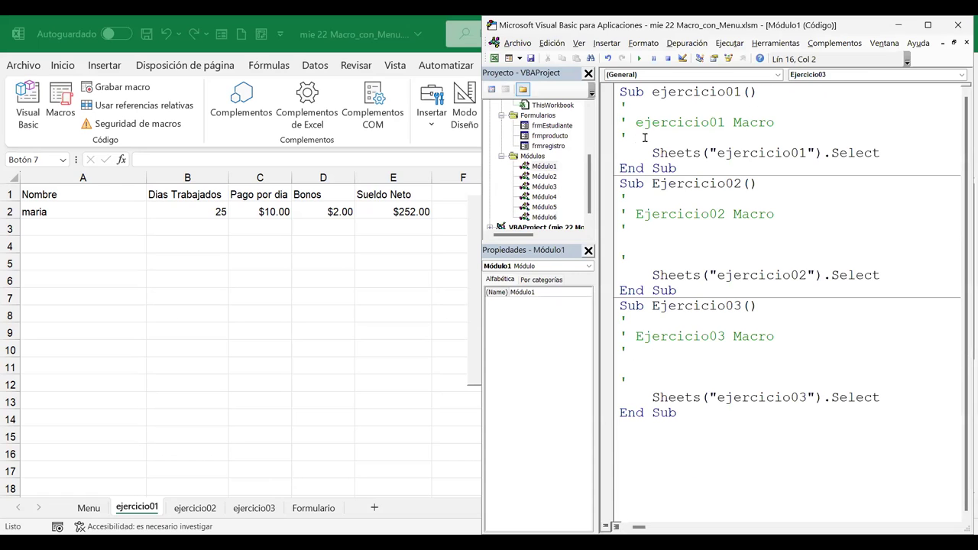
double_click(549, 177)
double_click(549, 187)
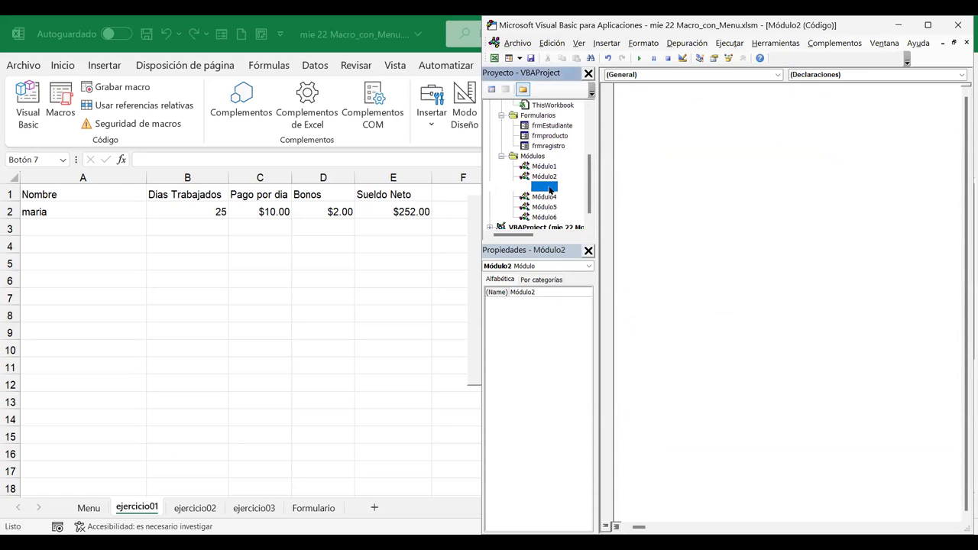
double_click(547, 197)
double_click(546, 207)
double_click(550, 217)
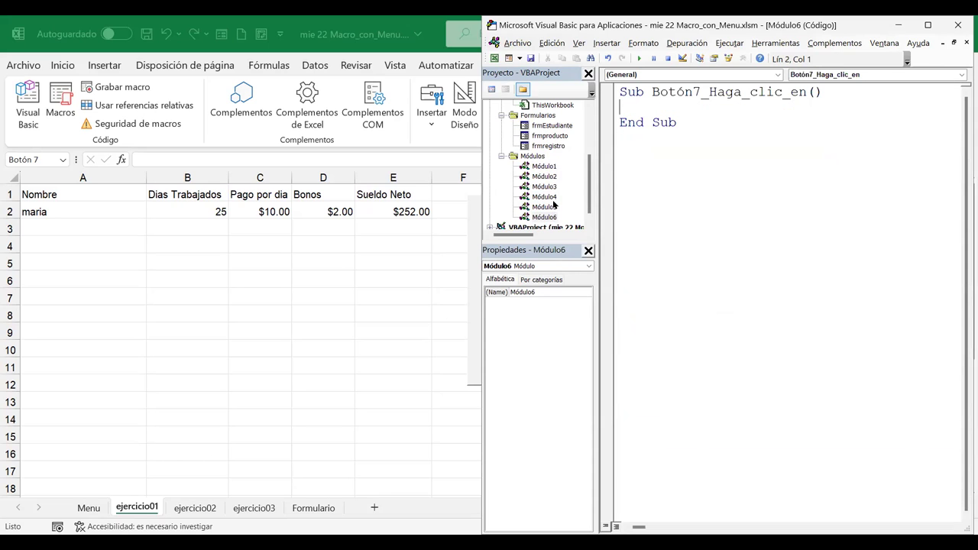
Select Módulo1's line switching to ejercicio01, then switch back to Excel.
double_click(547, 165)
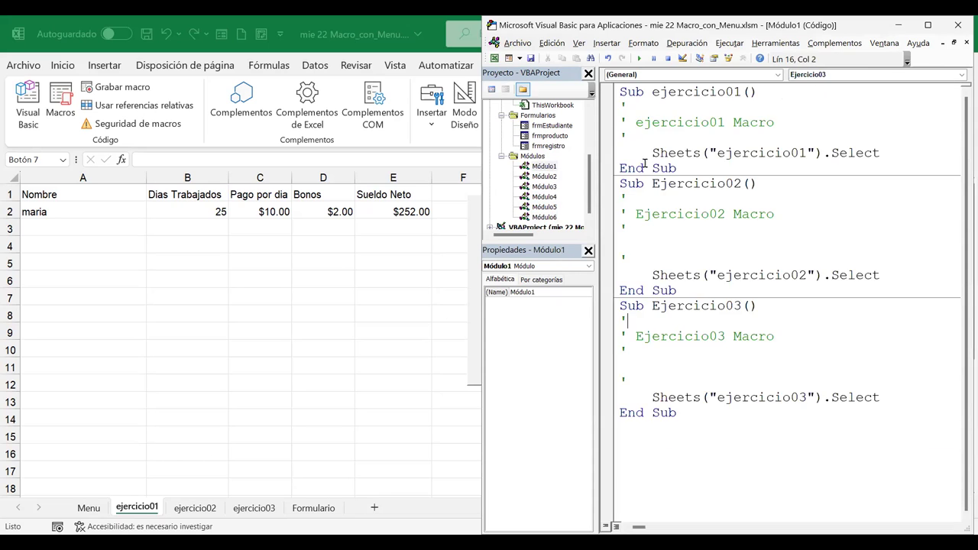
drag(652, 153, 880, 152)
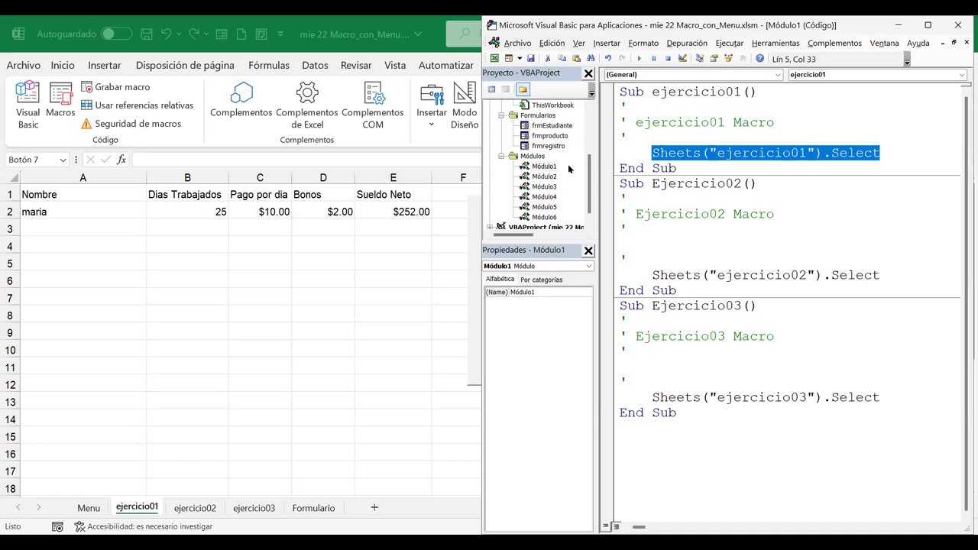
scroll(569, 168, down, 1)
scroll(569, 171, up, 3)
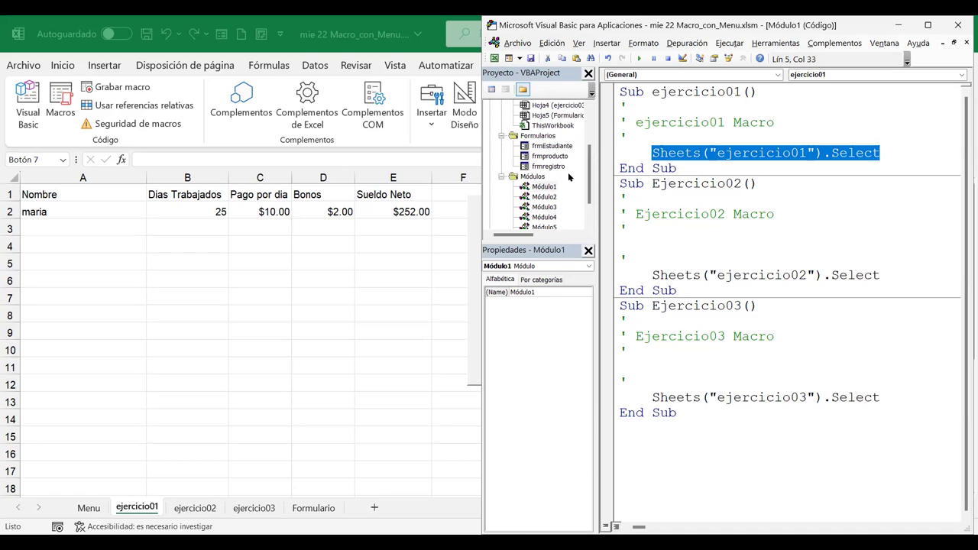
scroll(569, 173, up, 3)
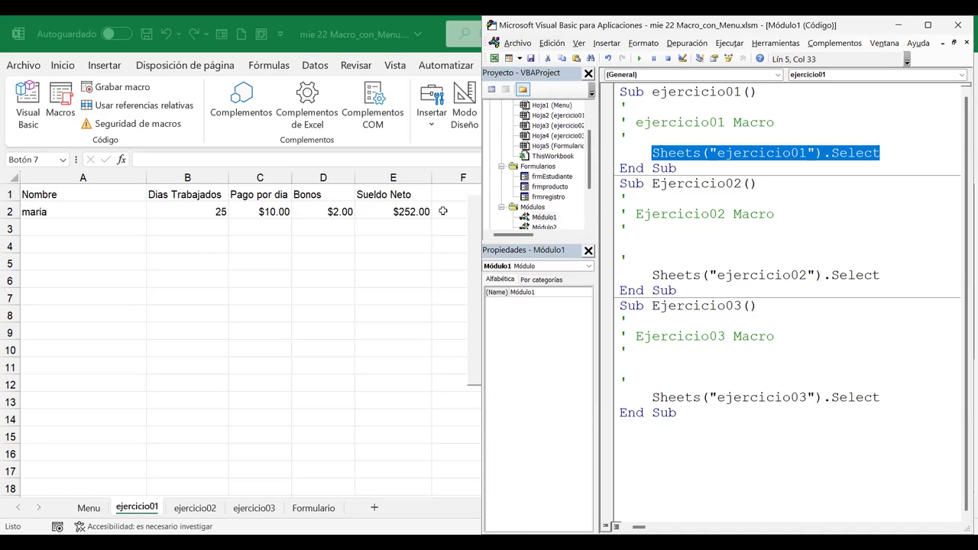
key(alt+F11)
Write Sheets("Menu").Select into the Menú button's Botón7_Haga_clic_en macro.
right_click(655, 212)
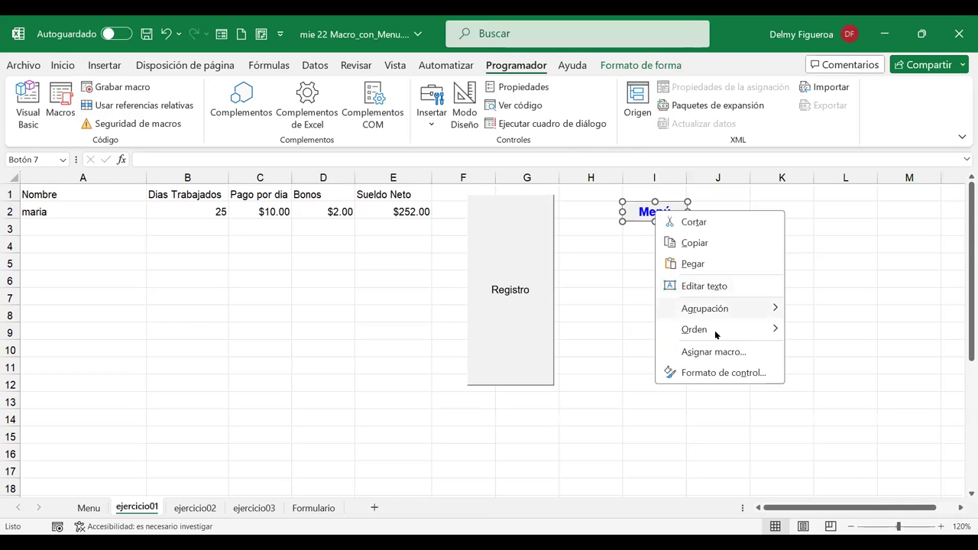
click(721, 352)
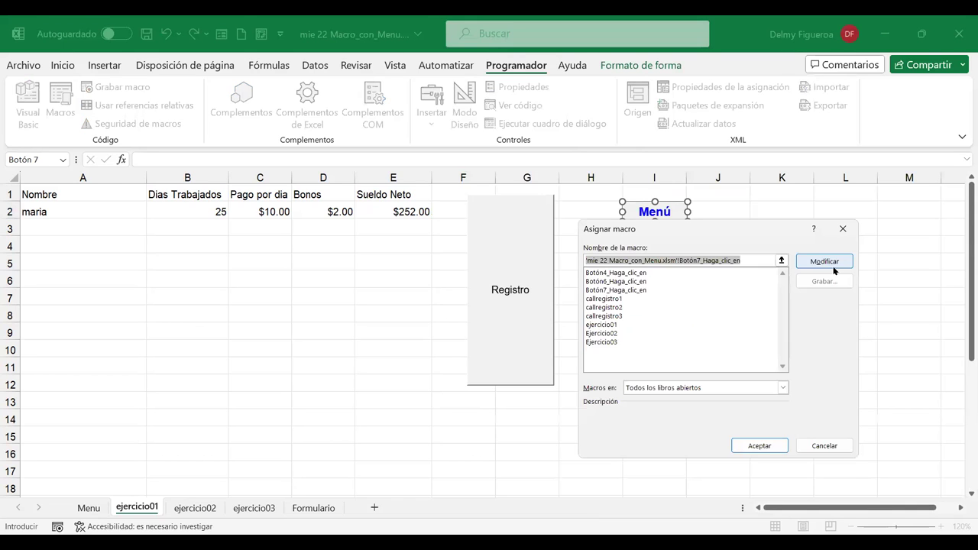
click(832, 265)
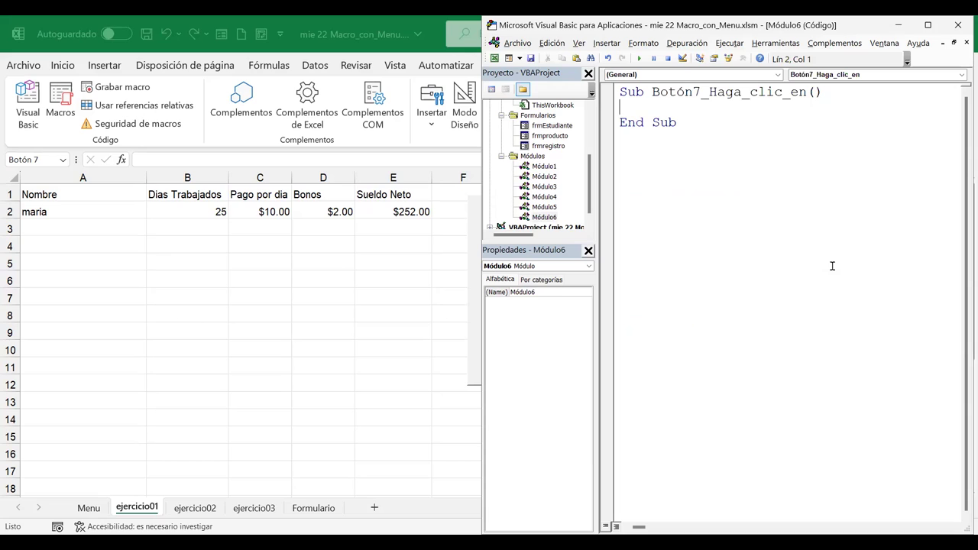
text(Sheets("ejercicio01").Select)
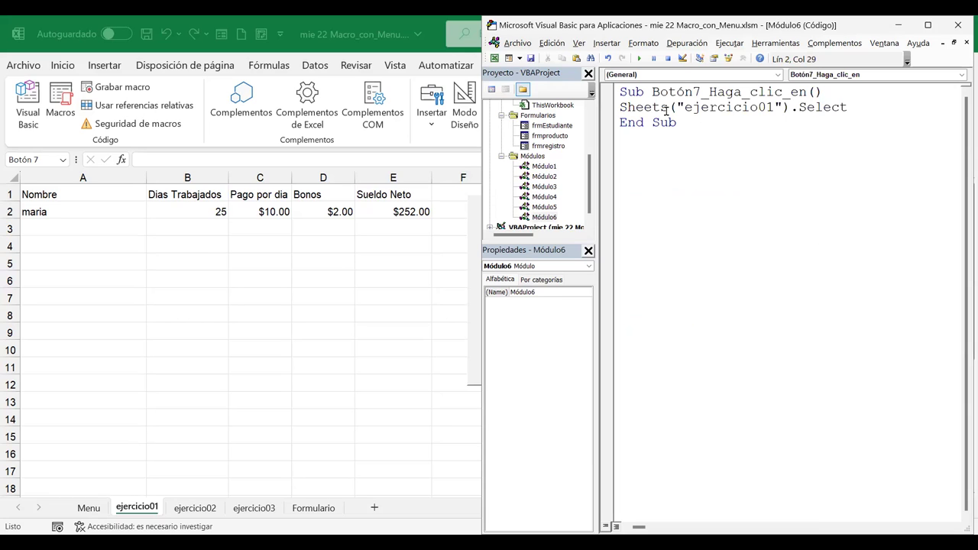
click(662, 107)
drag(683, 107, 774, 108)
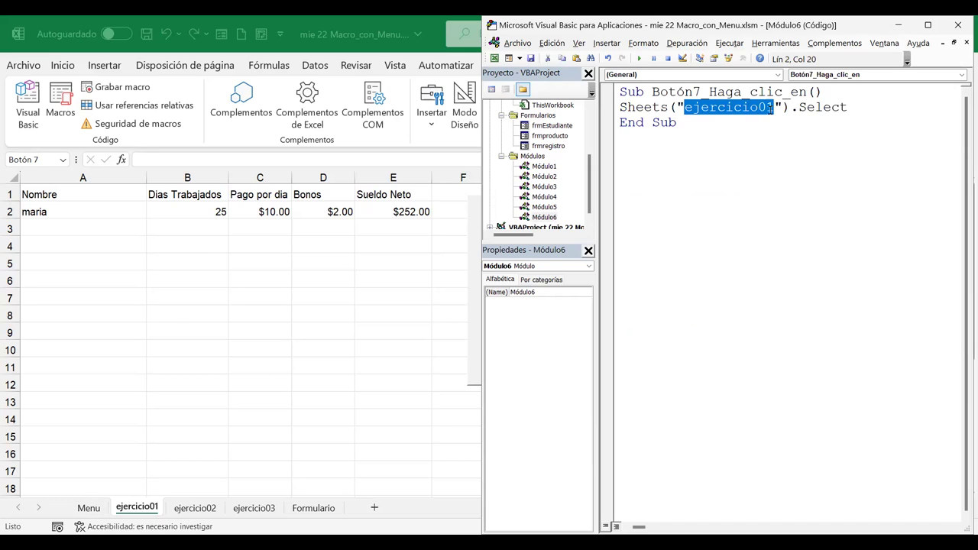
text(Menu)
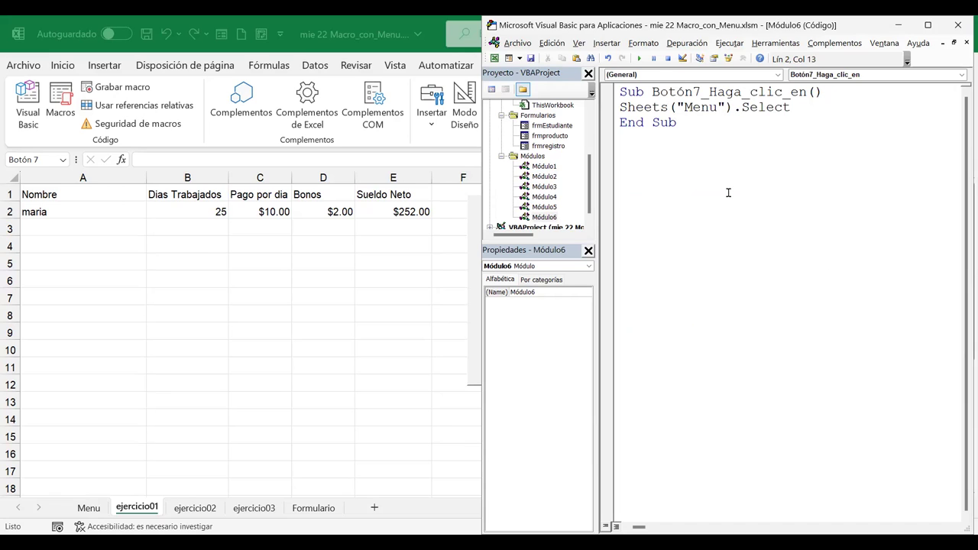
click(743, 155)
Reset the VBA project and bring up the macro list, closing it without running.
key(alt+F11)
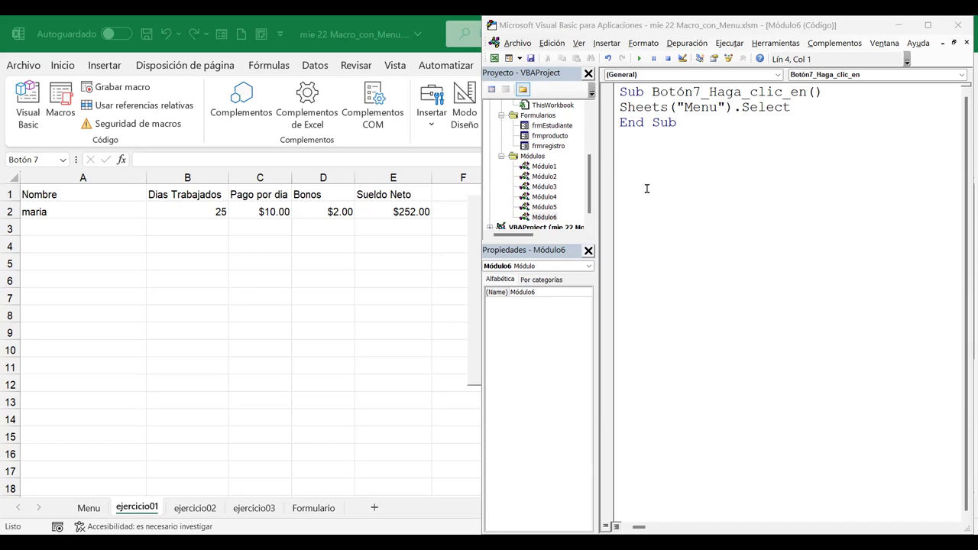
click(668, 60)
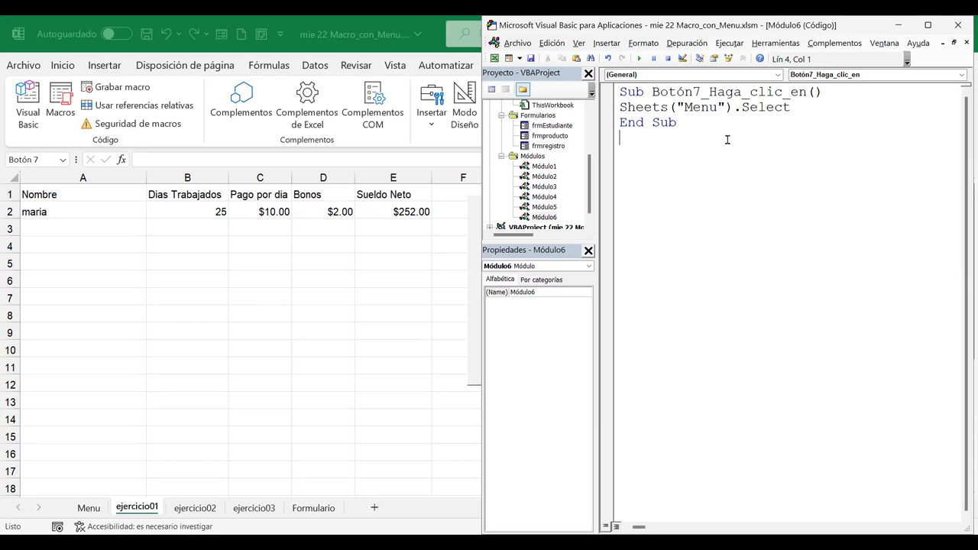
click(641, 59)
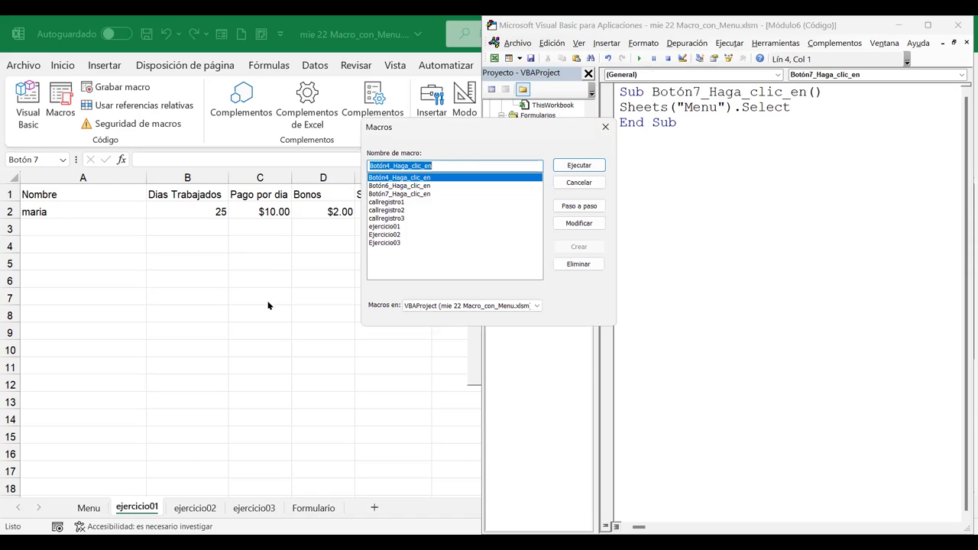
click(578, 184)
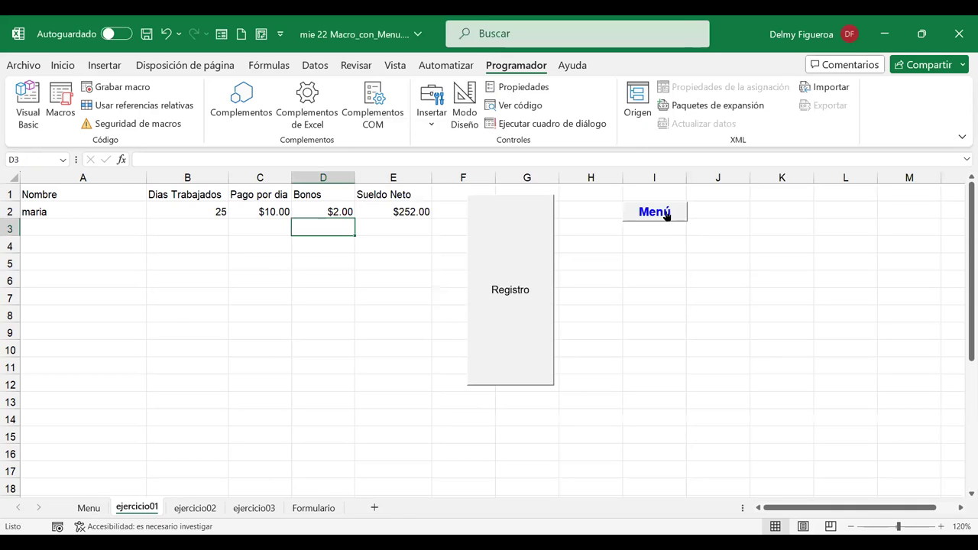
Test that Menú jumps to the Menu sheet and Ejercicio01 back to ejercicio01, twice.
click(665, 213)
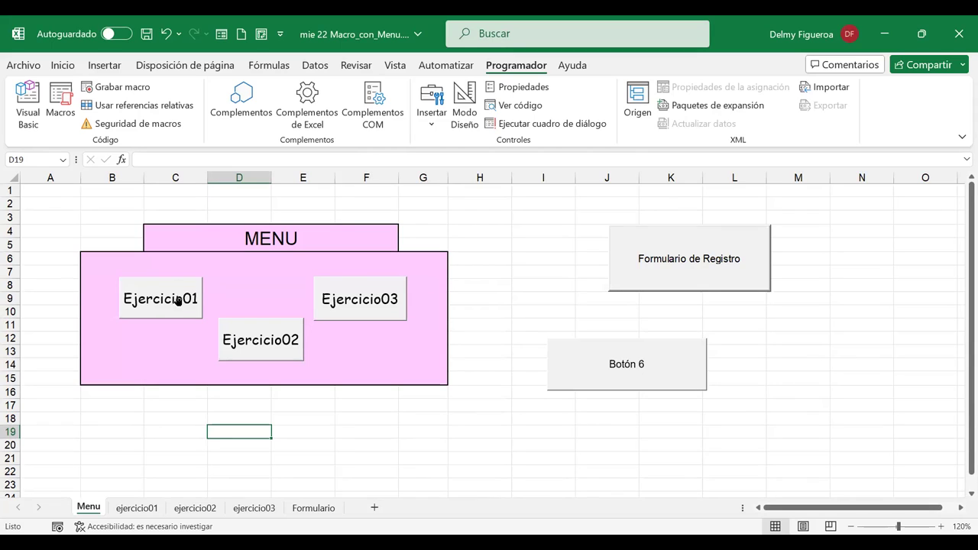
click(189, 294)
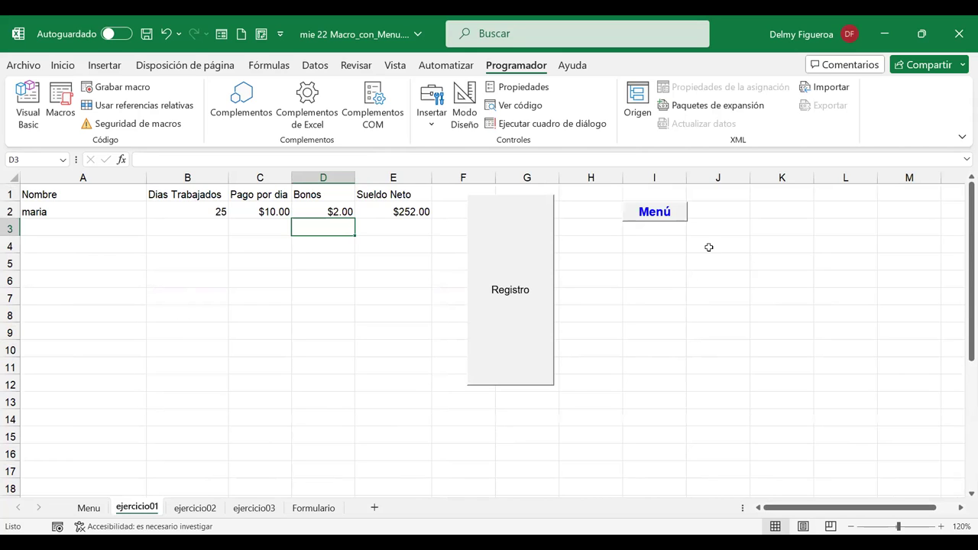
click(655, 210)
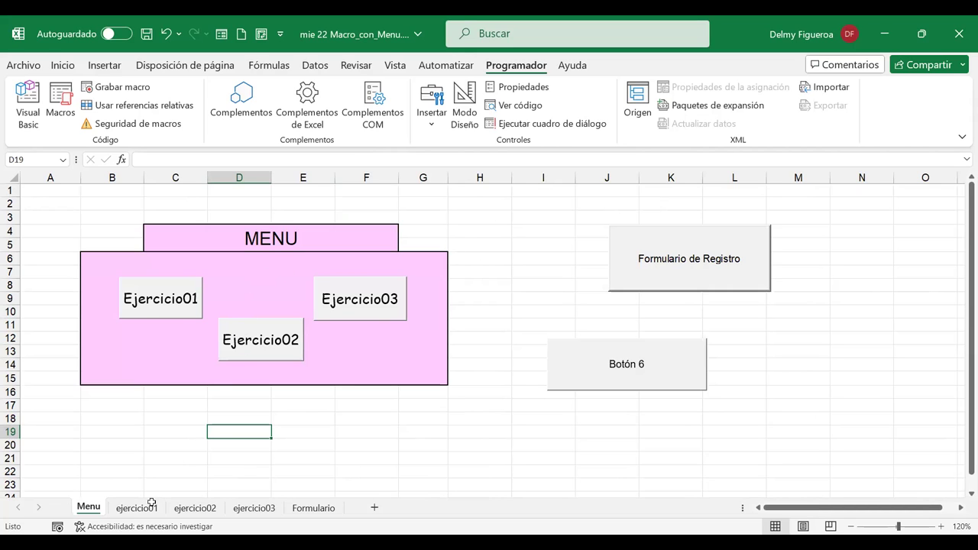
click(191, 301)
Copy the Menú button and paste it onto the ejercicio02 sheet.
right_click(660, 211)
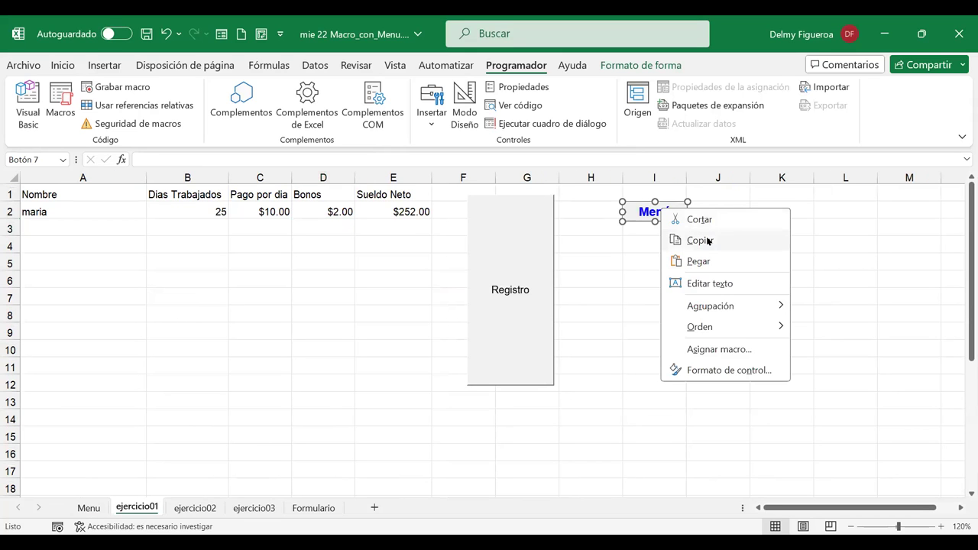
click(699, 241)
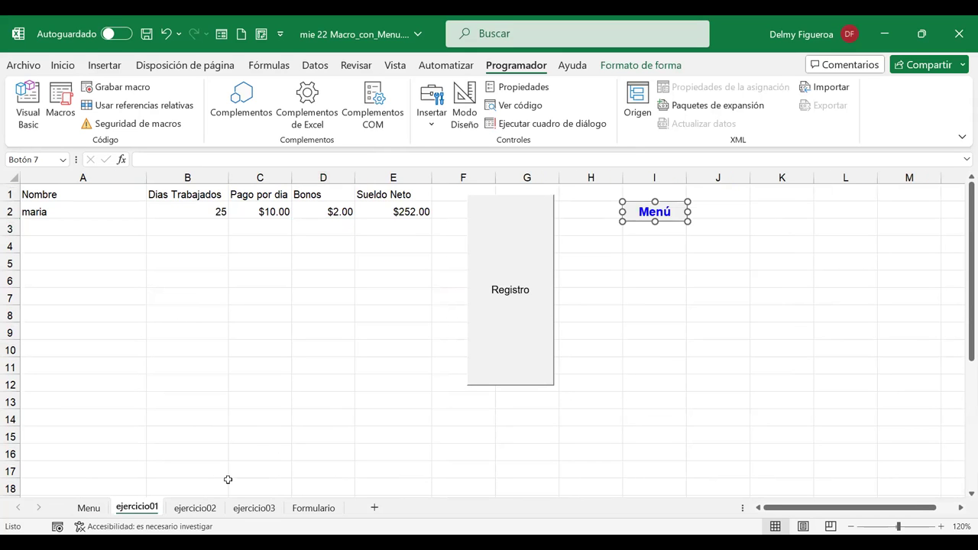
click(196, 508)
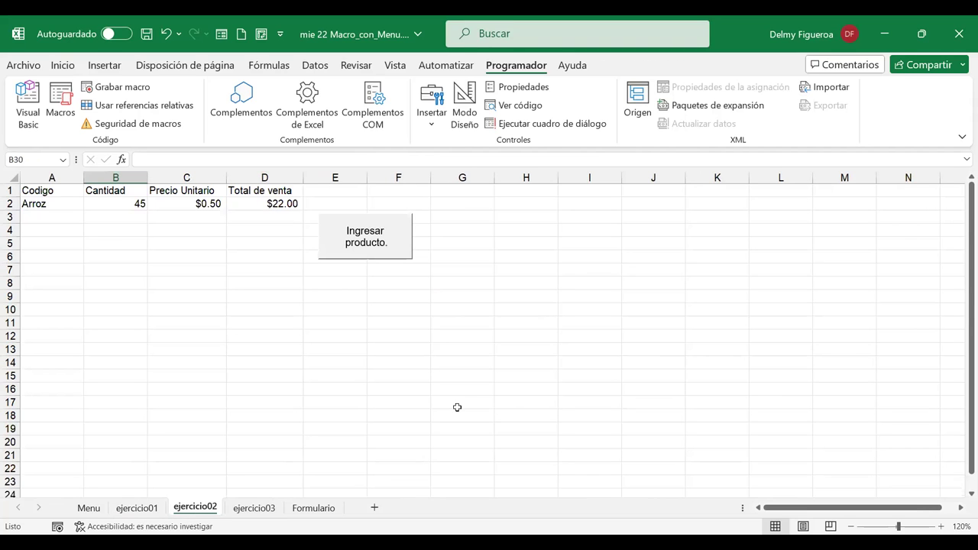
key(ctrl+v)
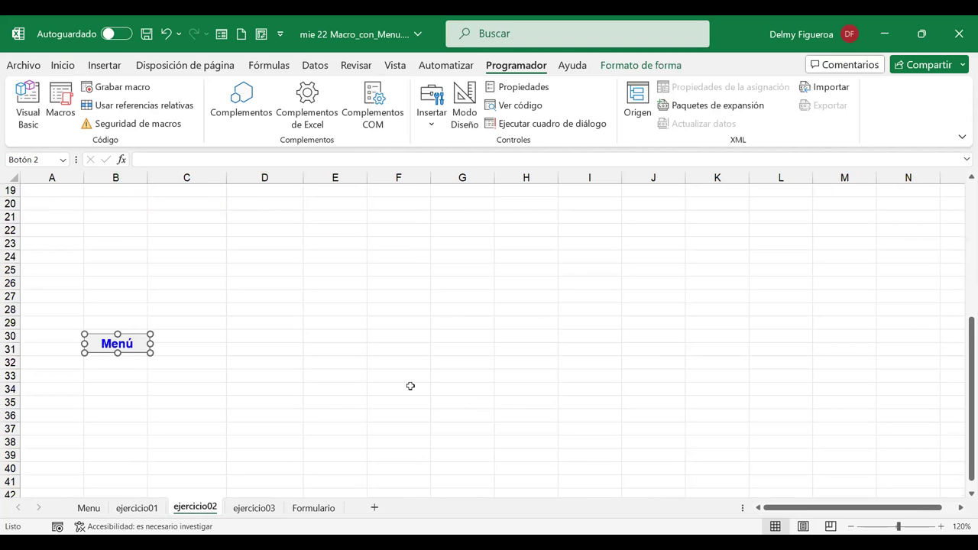
Drag the pasted Menú button up beside the Arroz sales table, over cell I2.
drag(149, 347, 611, 224)
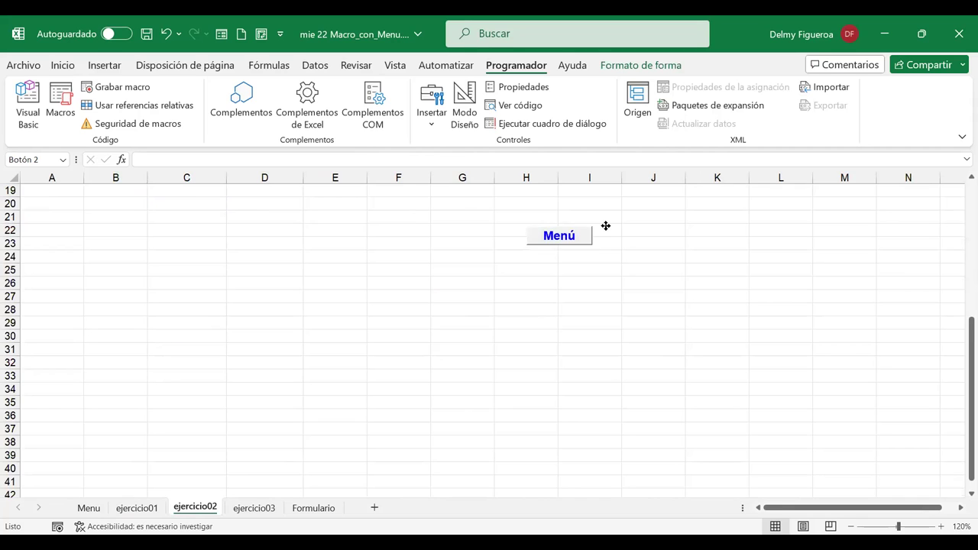
scroll(610, 226, up, 3)
scroll(610, 226, up, 1)
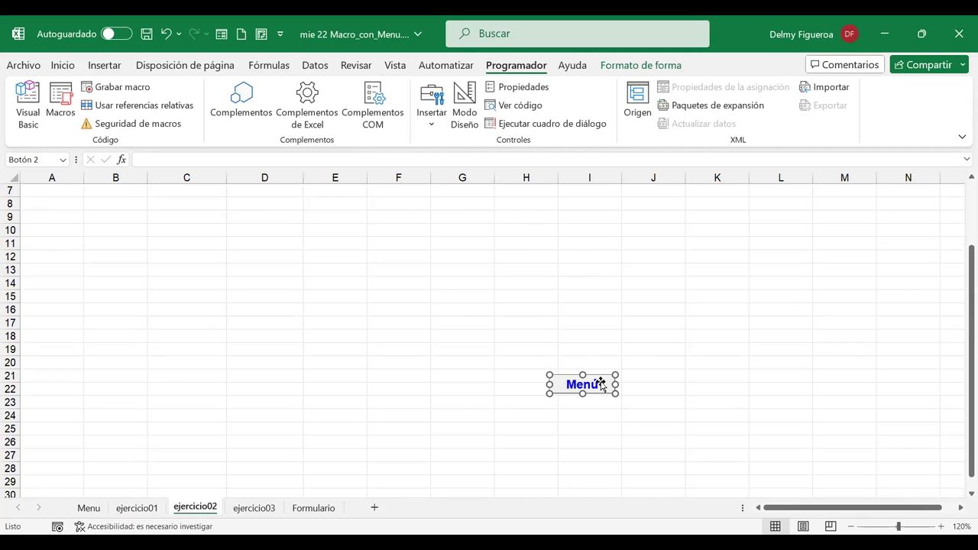
drag(611, 373, 249, 224)
scroll(247, 227, up, 2)
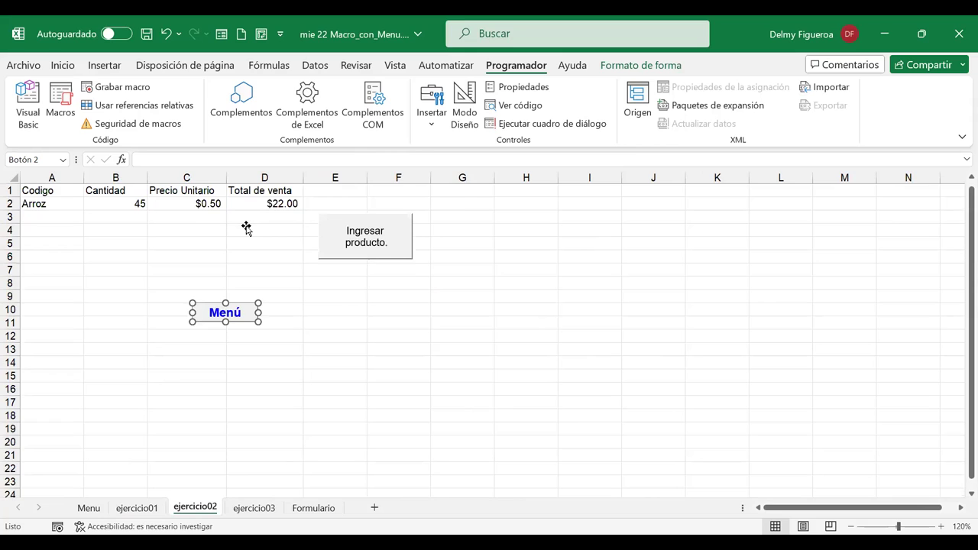
drag(251, 307, 595, 201)
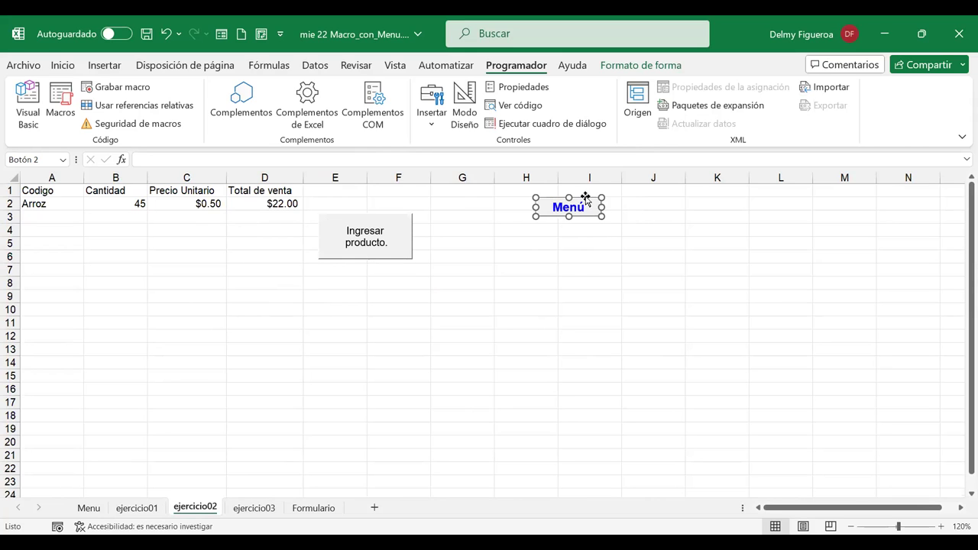
drag(586, 197, 610, 197)
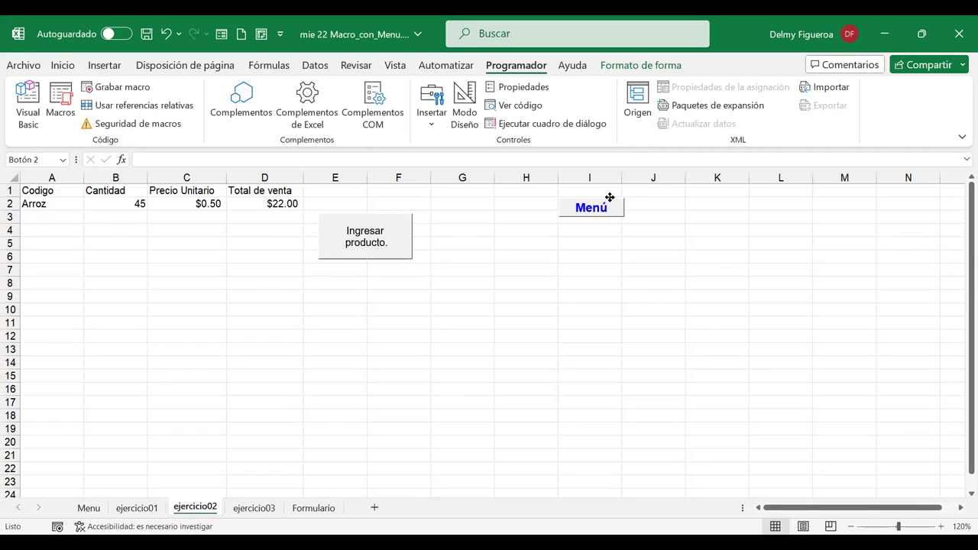
drag(609, 197, 607, 198)
click(698, 239)
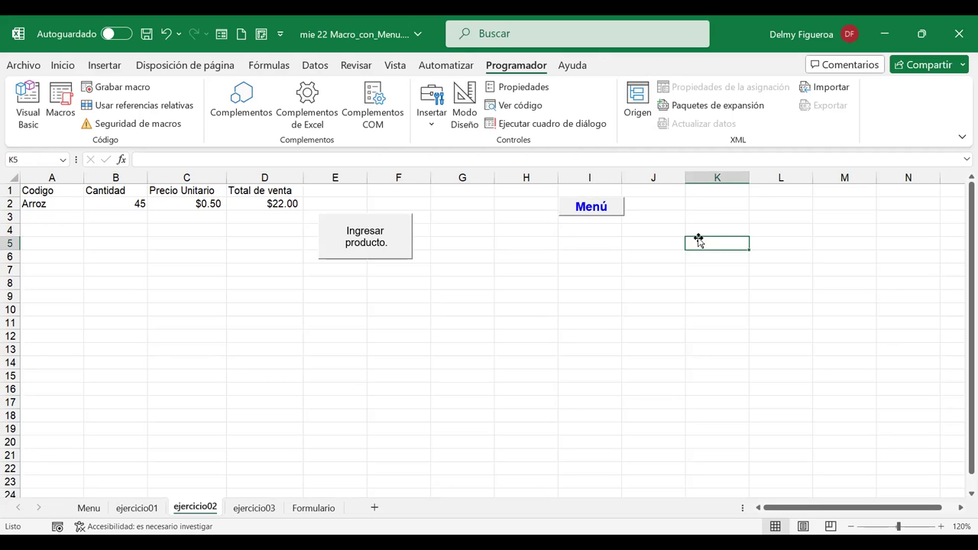
Test that ejercicio02's Menú button reaches the Menu sheet and Ejercicio02 leads back.
click(609, 208)
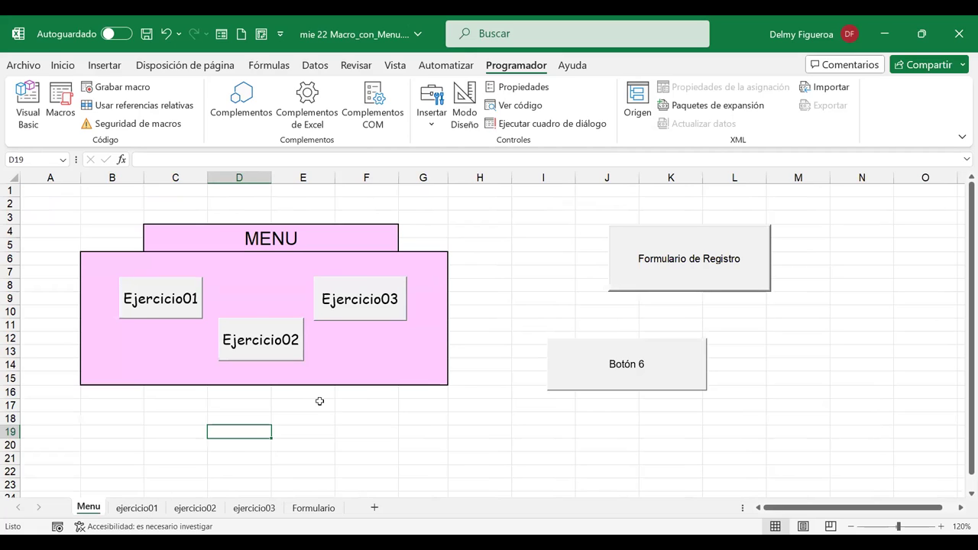
click(280, 345)
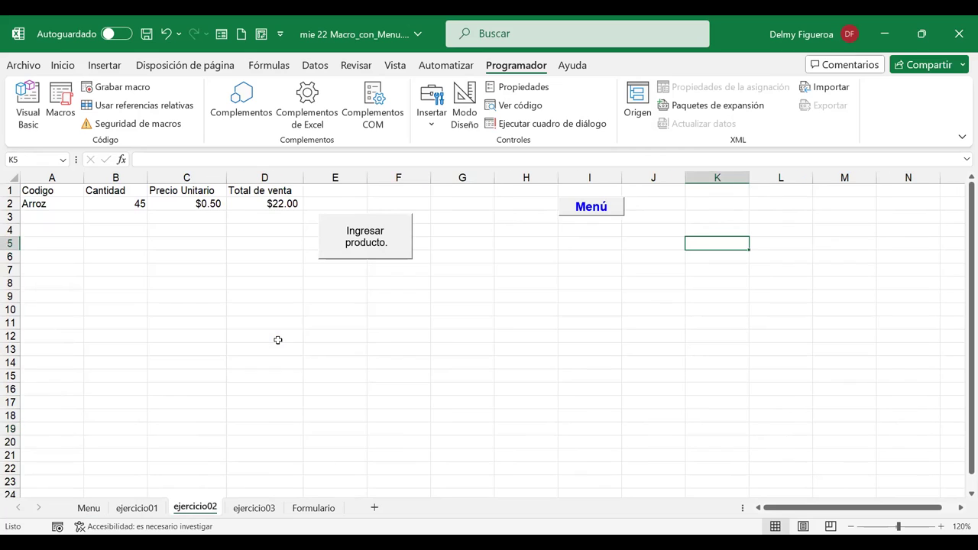
click(601, 207)
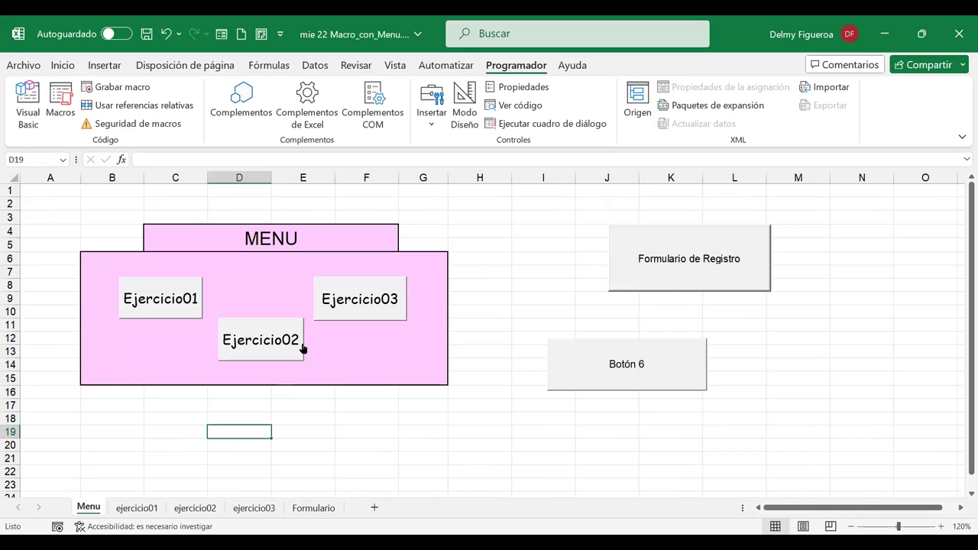
Paste a Menú button onto ejercicio03 at cell I2 and check it returns to Menu.
click(391, 299)
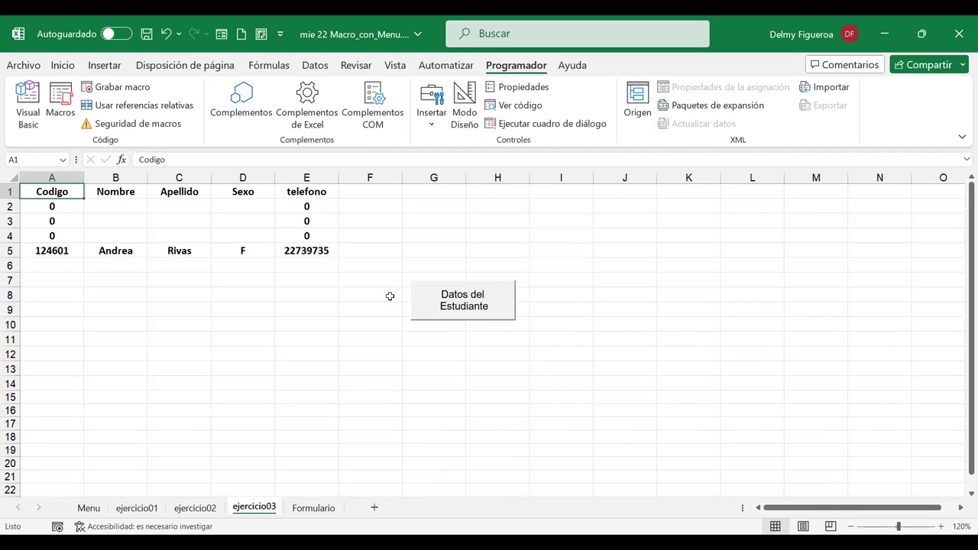
key(ctrl+v)
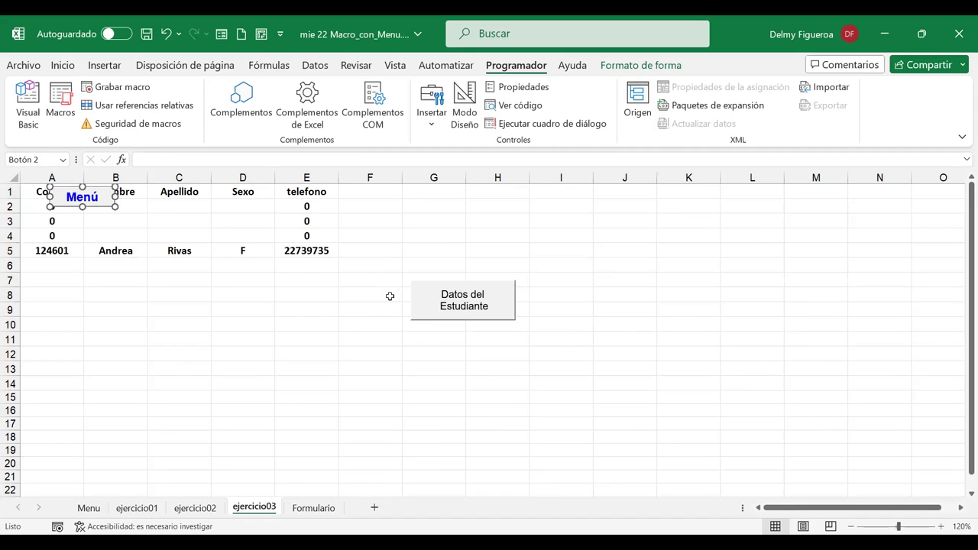
drag(99, 197, 312, 241)
drag(377, 248, 578, 205)
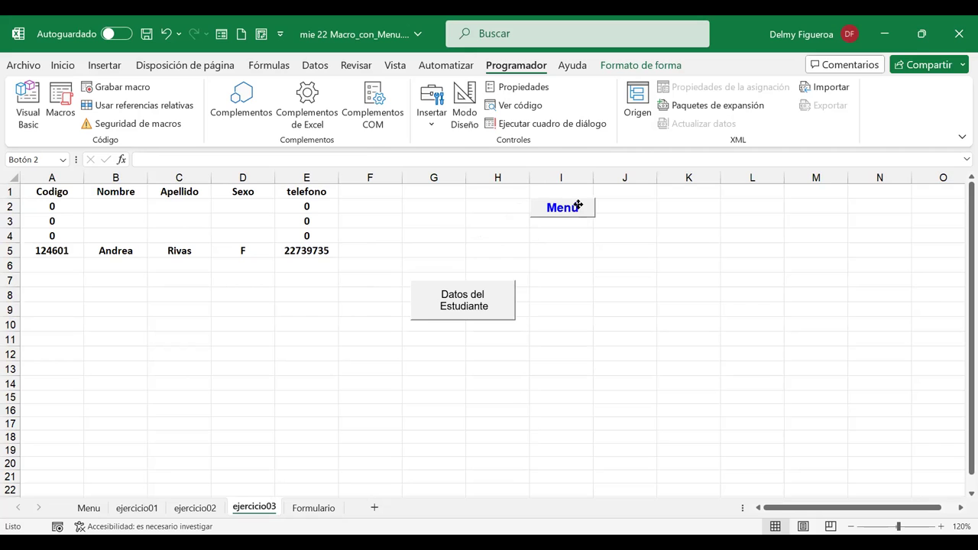
click(578, 277)
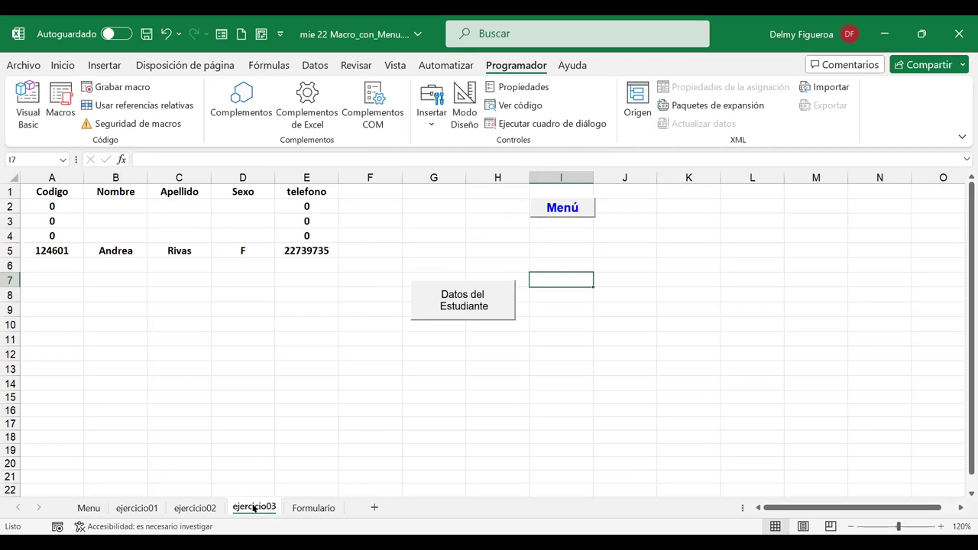
click(566, 209)
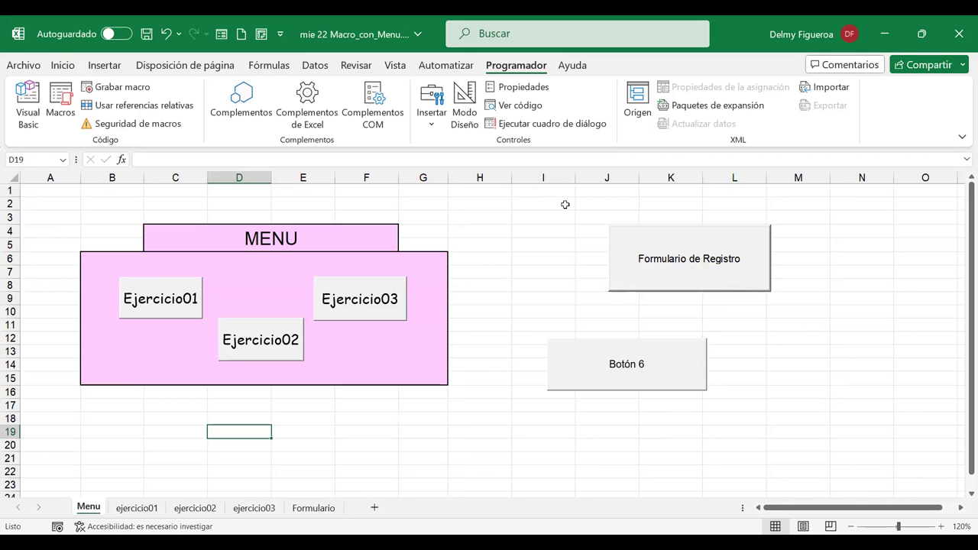
click(162, 299)
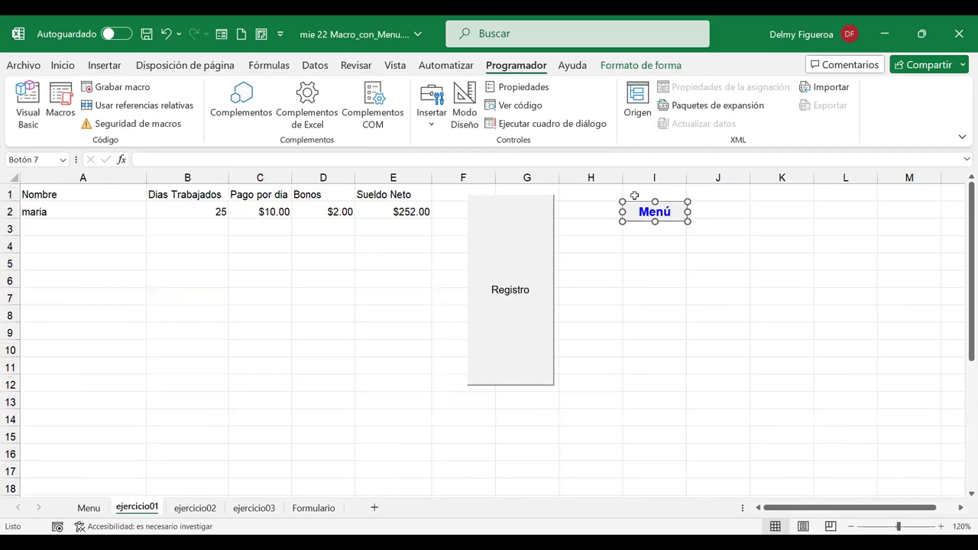
click(739, 257)
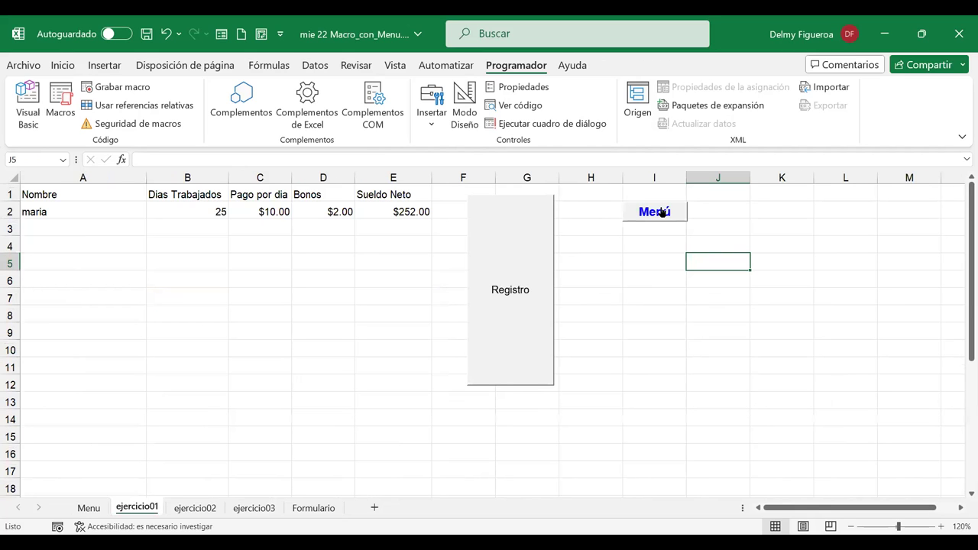
click(661, 212)
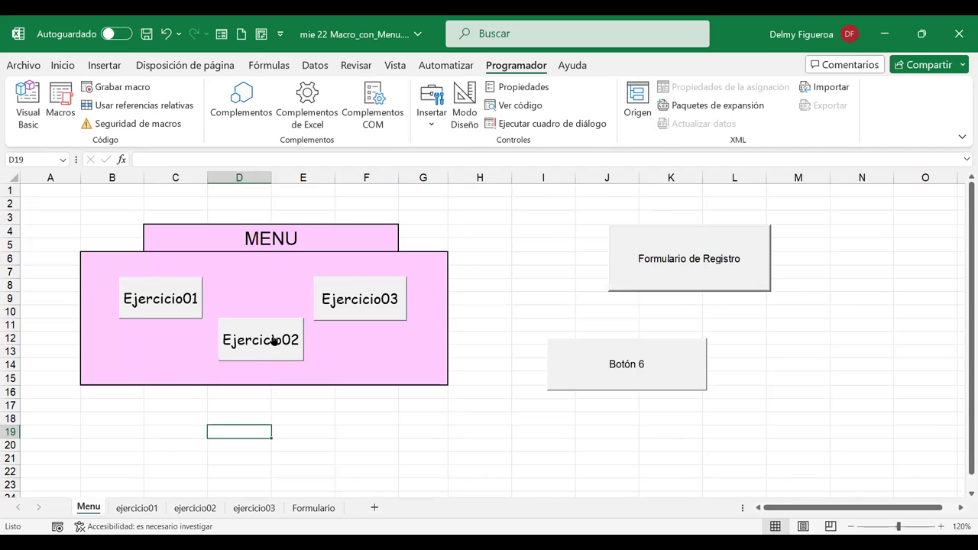
click(274, 340)
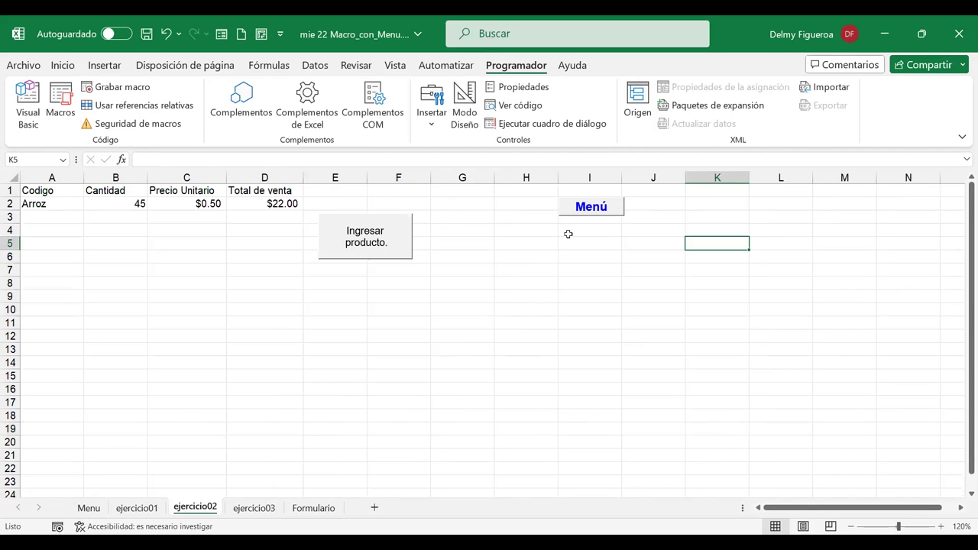
click(590, 210)
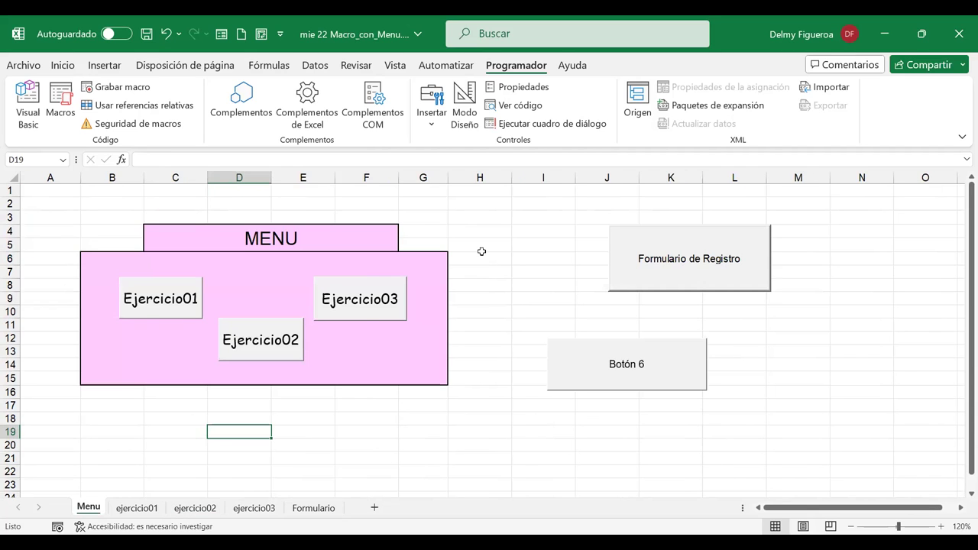
click(370, 294)
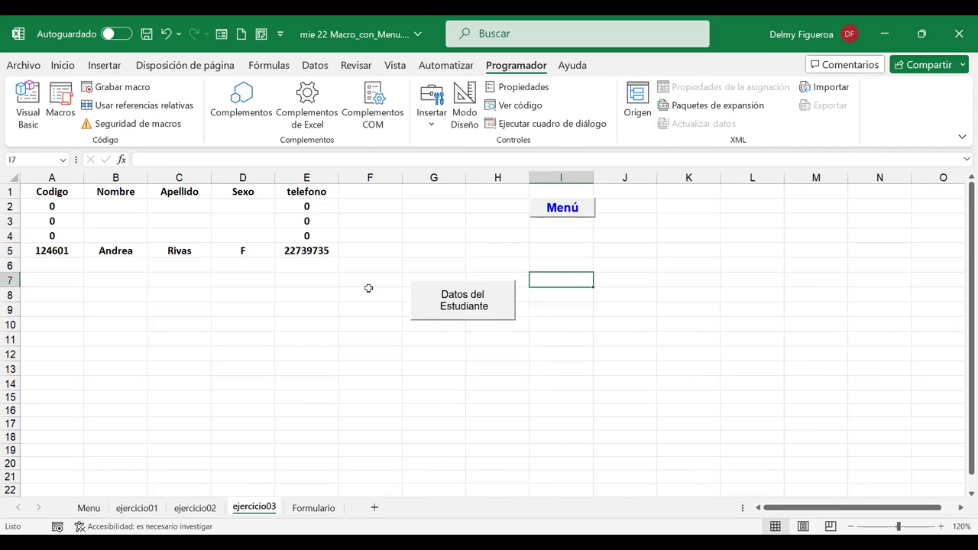
click(572, 209)
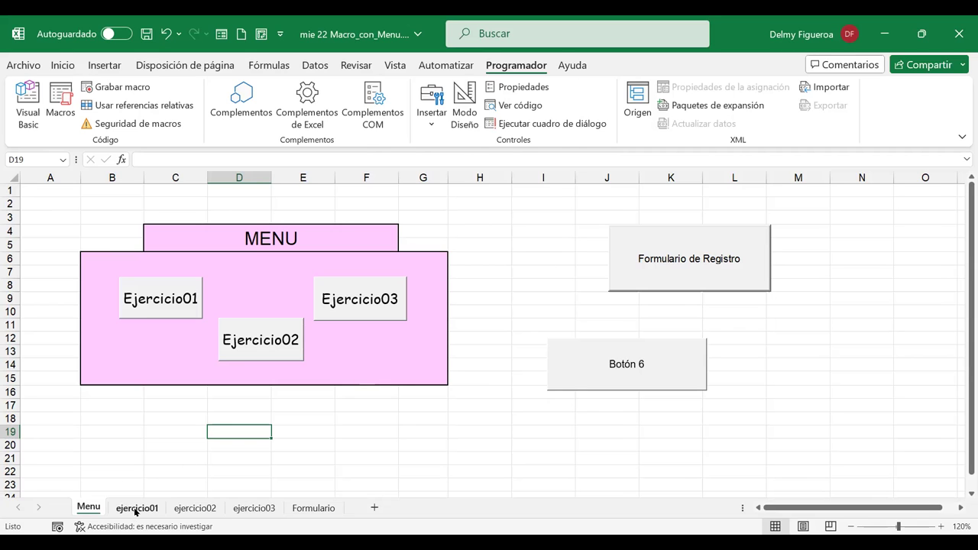
Open the VBA code of the macro assigned to ejercicio01's Menú button.
click(135, 509)
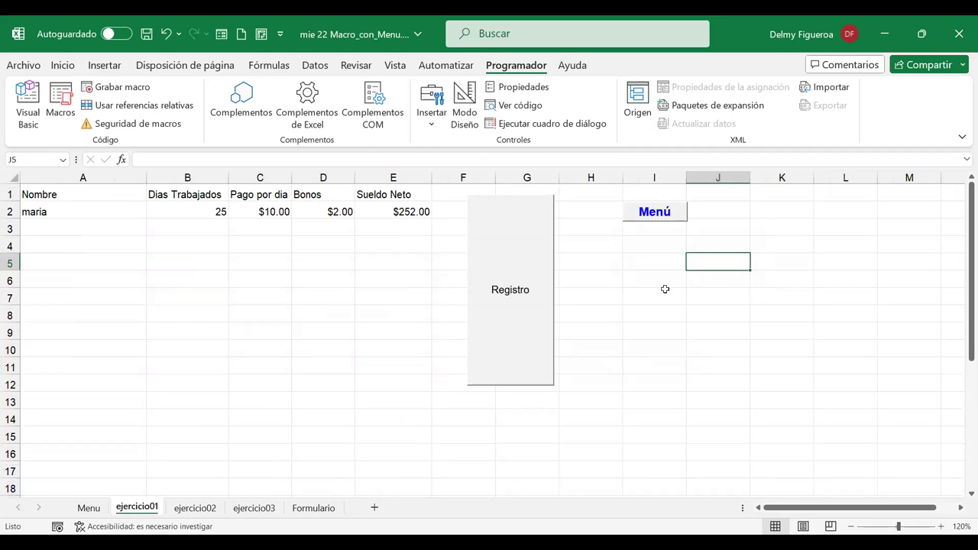
right_click(683, 214)
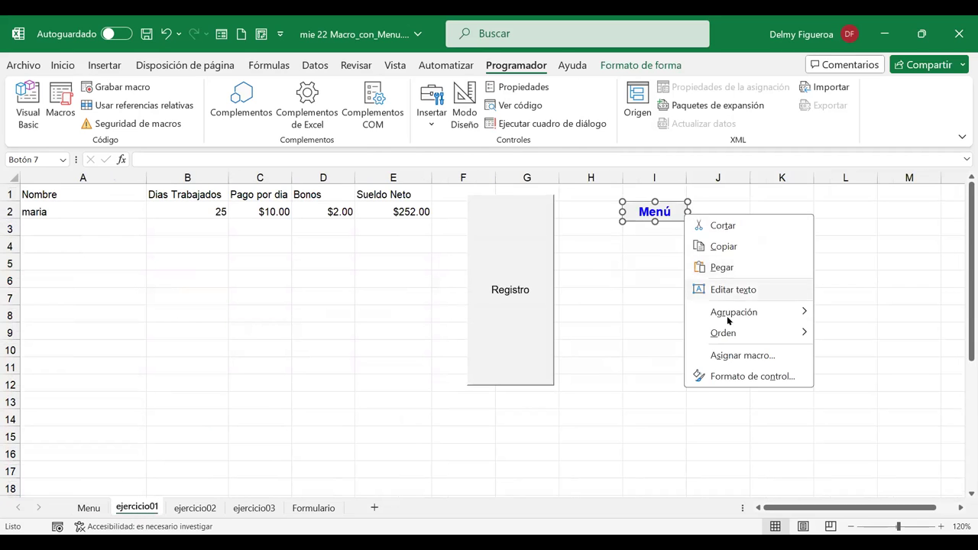
click(752, 356)
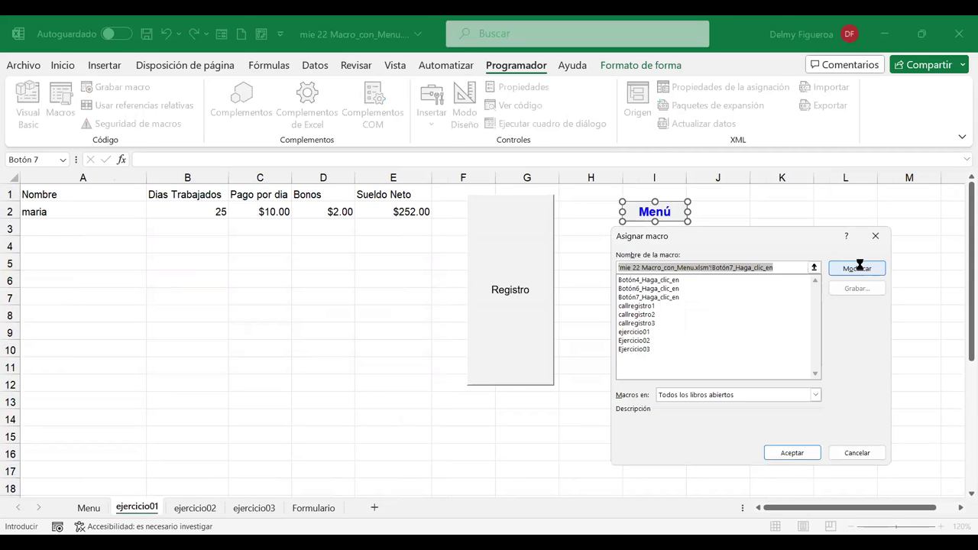
click(858, 266)
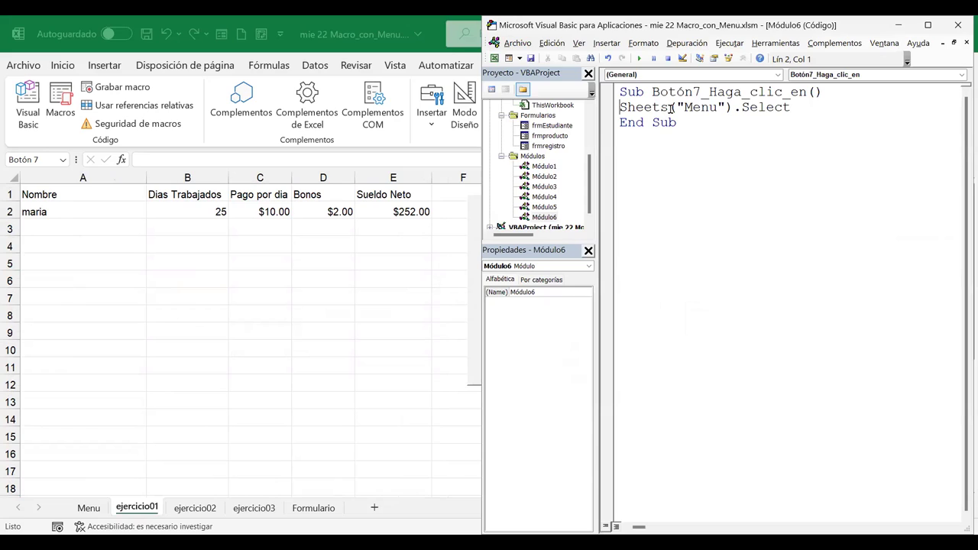
click(758, 109)
From the Menu sheet, open and close the Registro form, then visit the Formulario sheet.
click(374, 273)
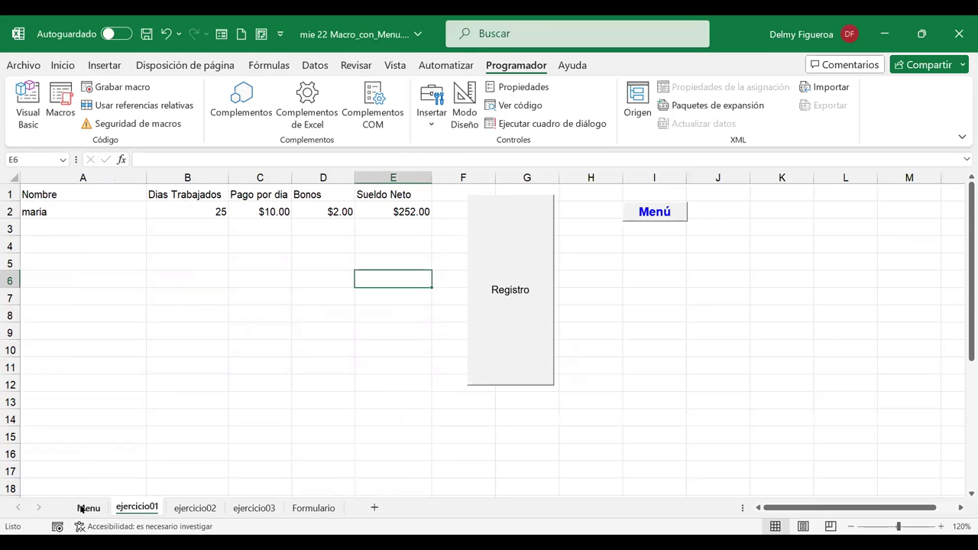
click(82, 508)
click(524, 255)
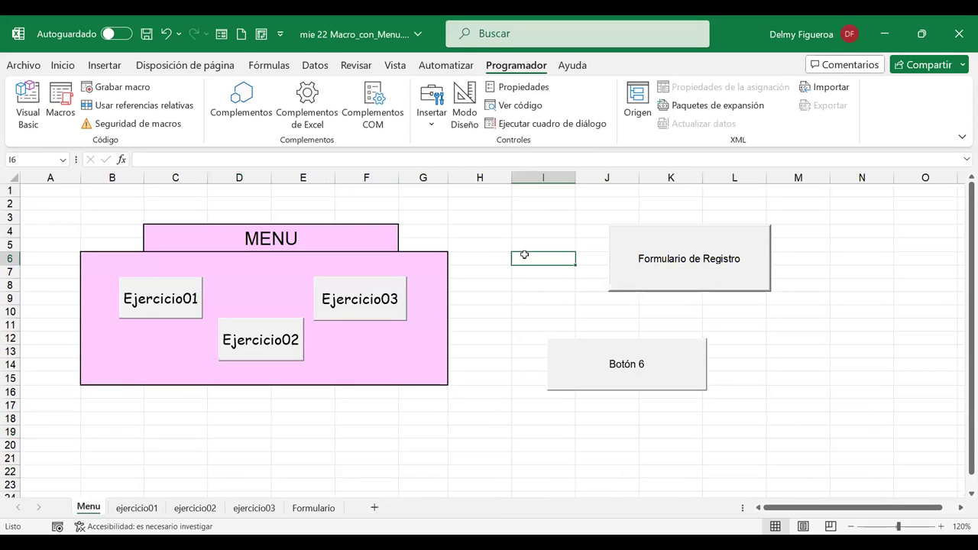
click(743, 260)
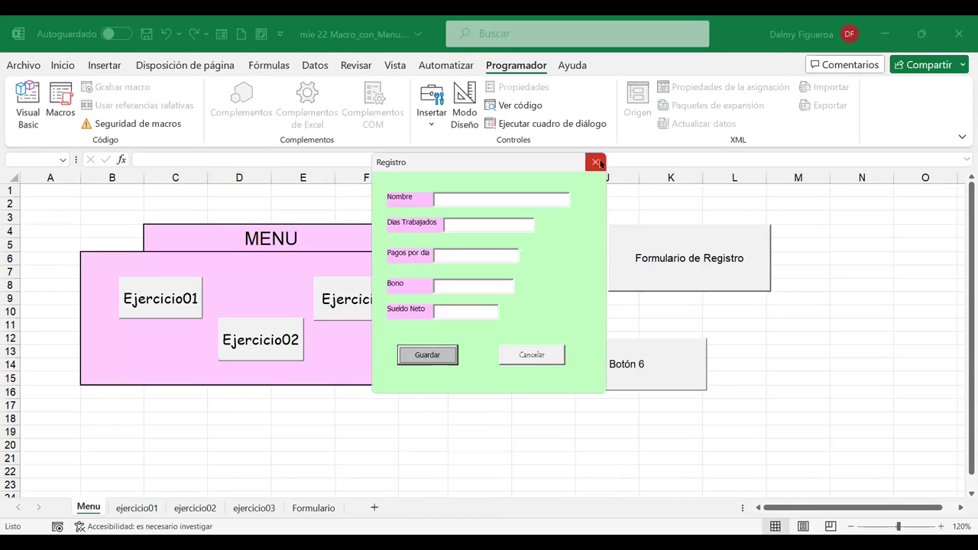
click(600, 163)
click(650, 366)
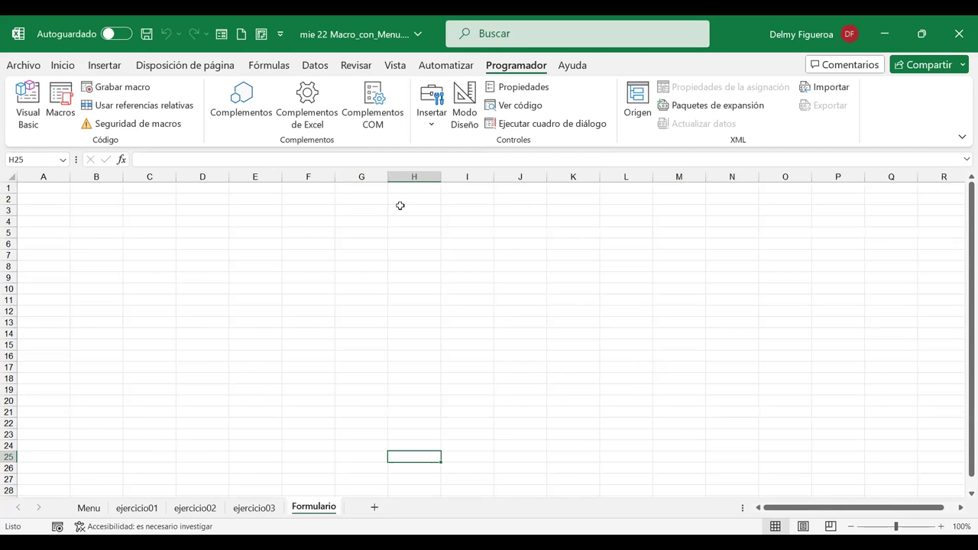
click(98, 511)
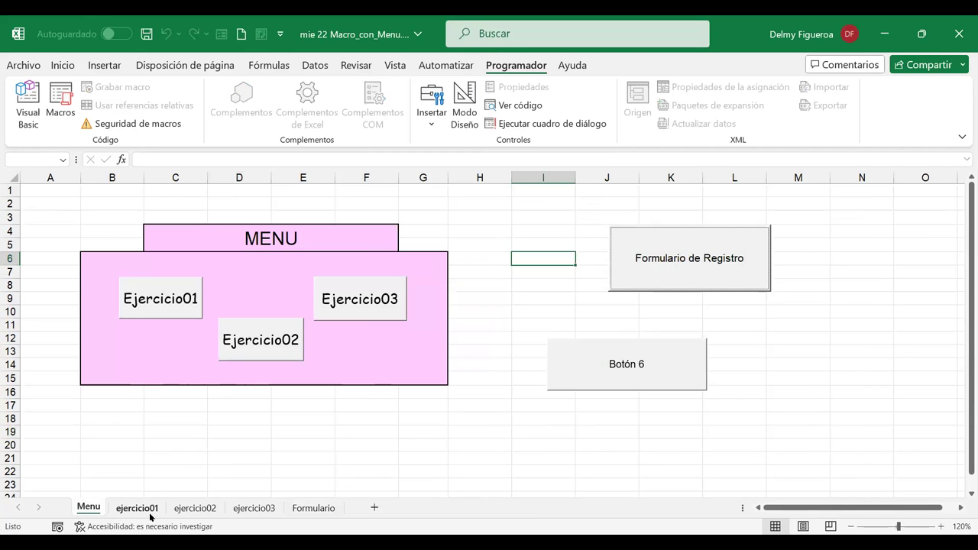
Launch the Registro form from ejercicio01 and cancel it.
click(178, 287)
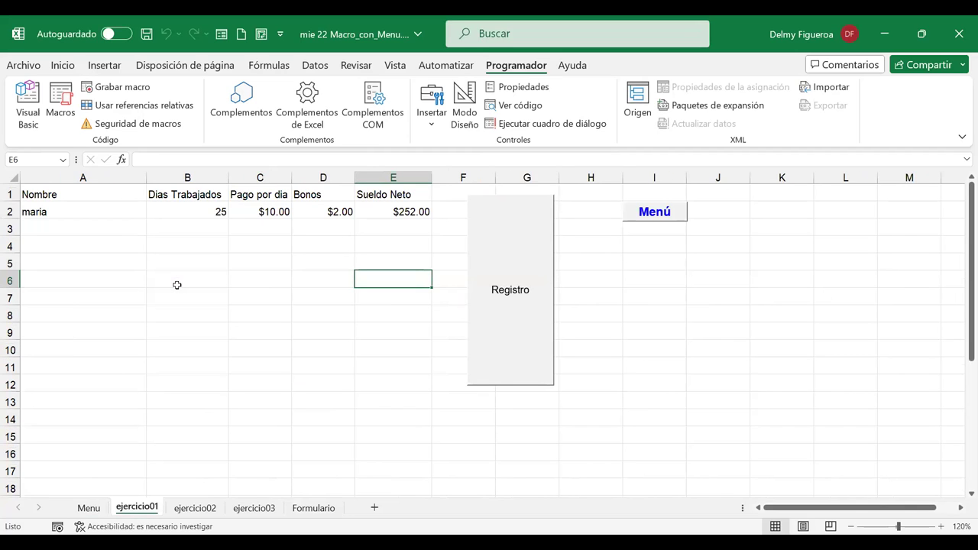
click(503, 291)
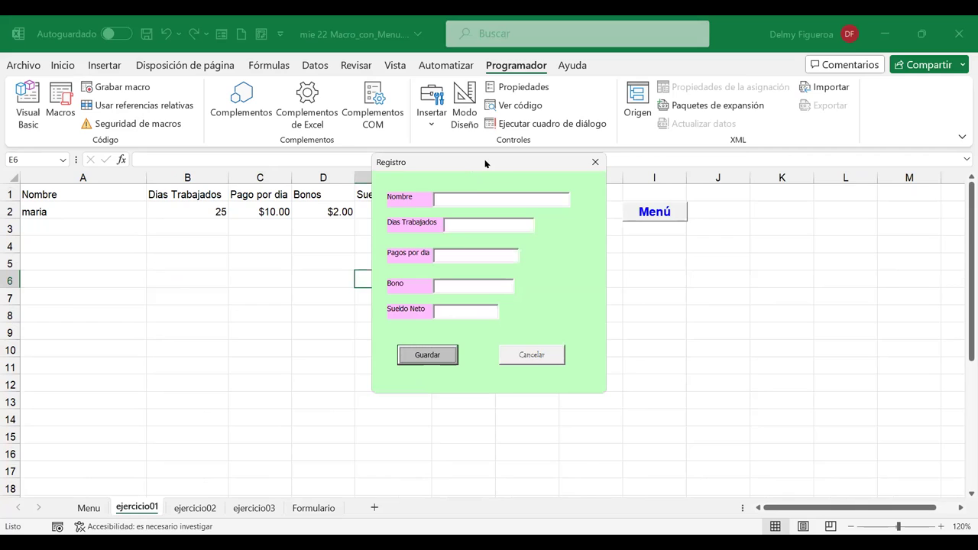
drag(485, 164, 628, 165)
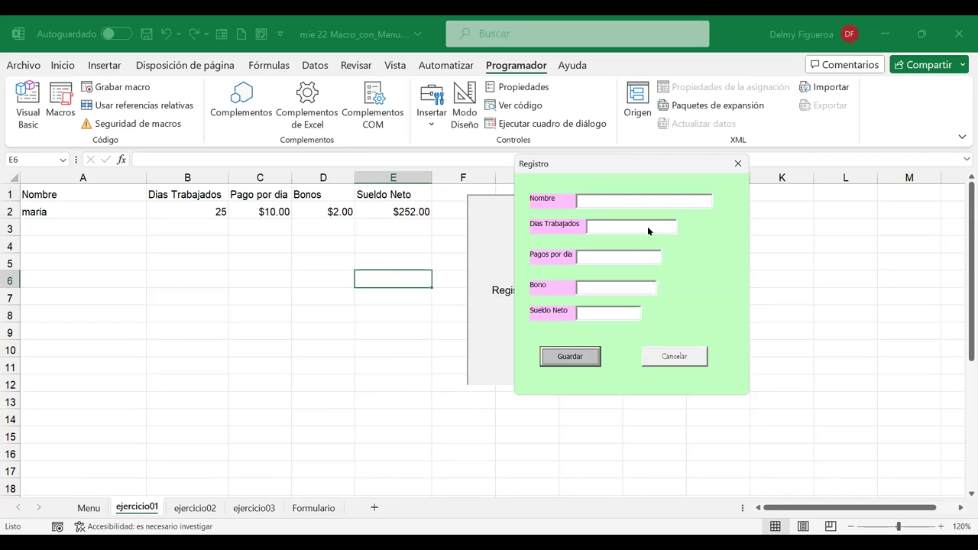
click(688, 359)
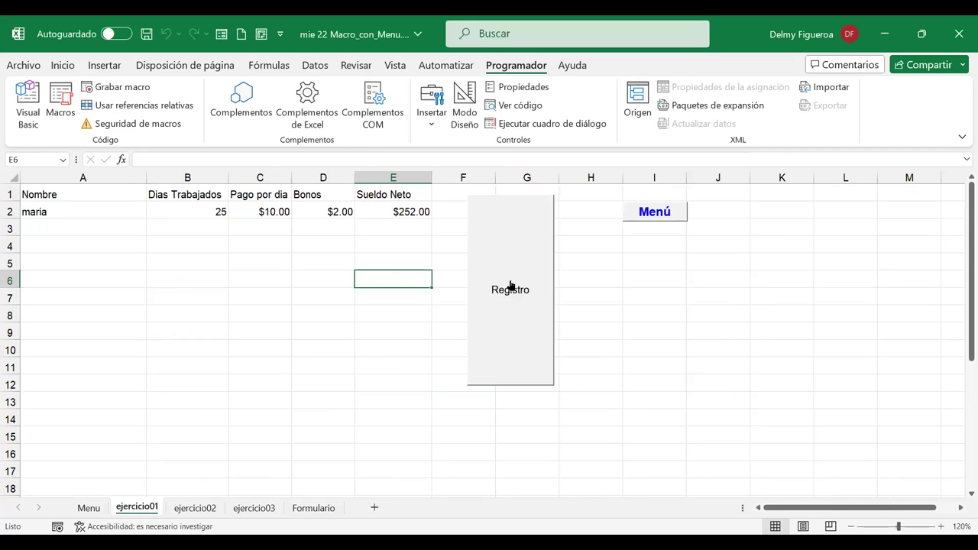
View the Registro button's assigned macro code, then return to the sheet with Alt+F11.
ctrl+click(501, 279)
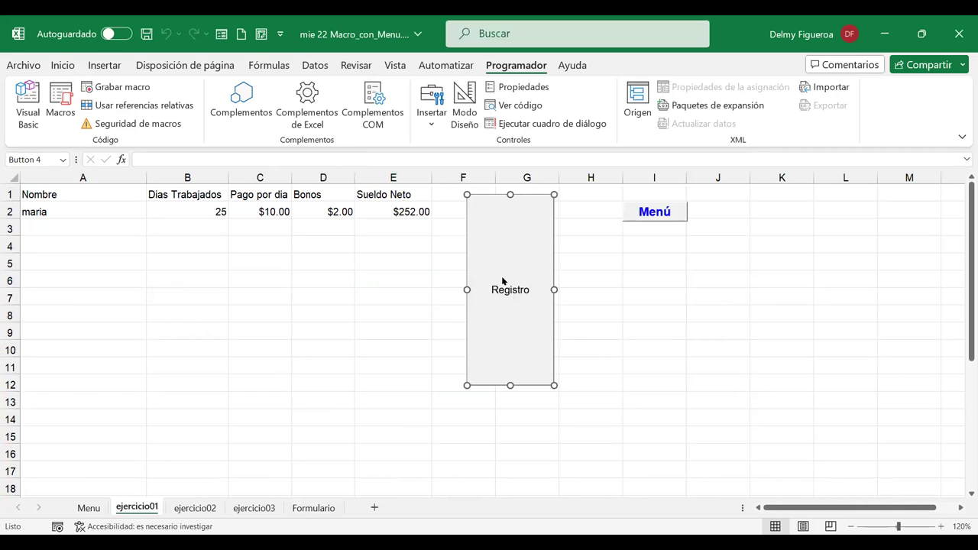
right_click(503, 284)
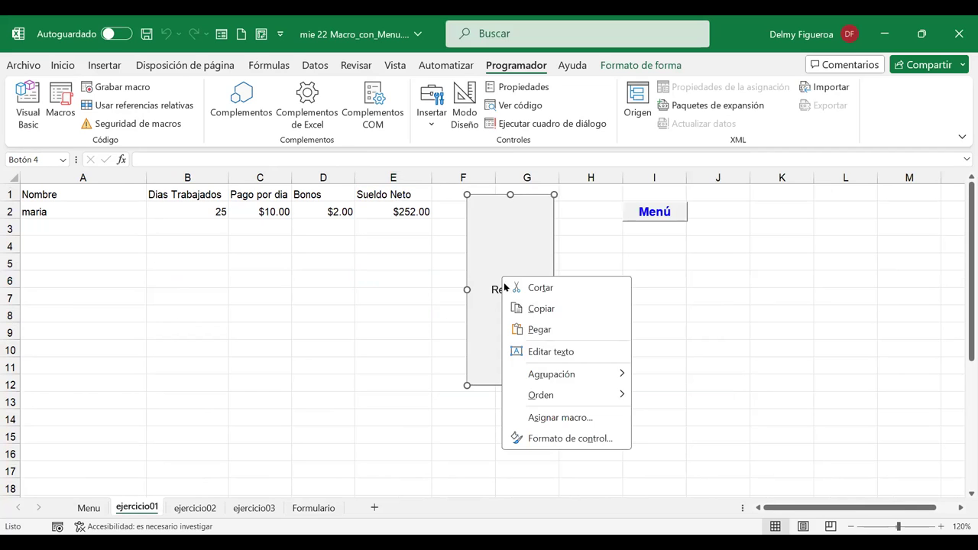
click(570, 417)
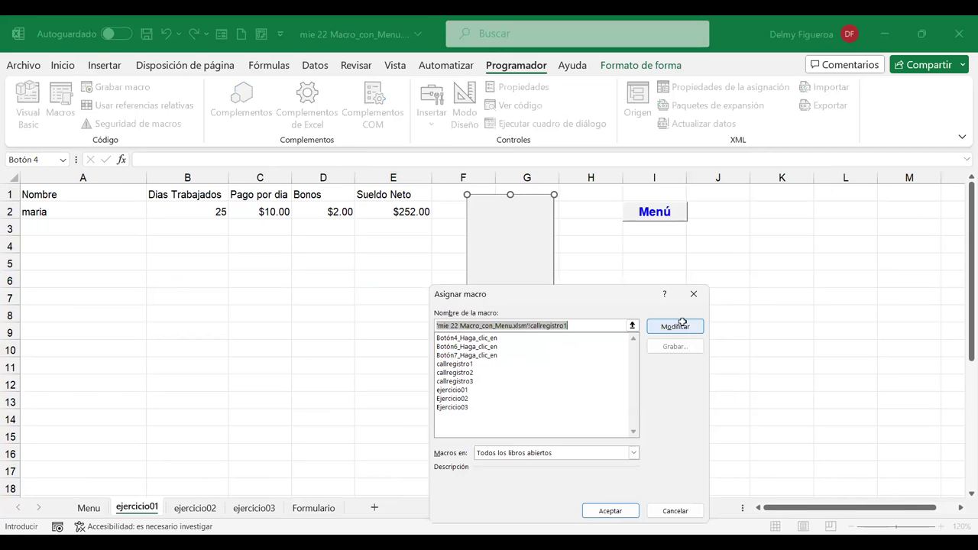
click(682, 324)
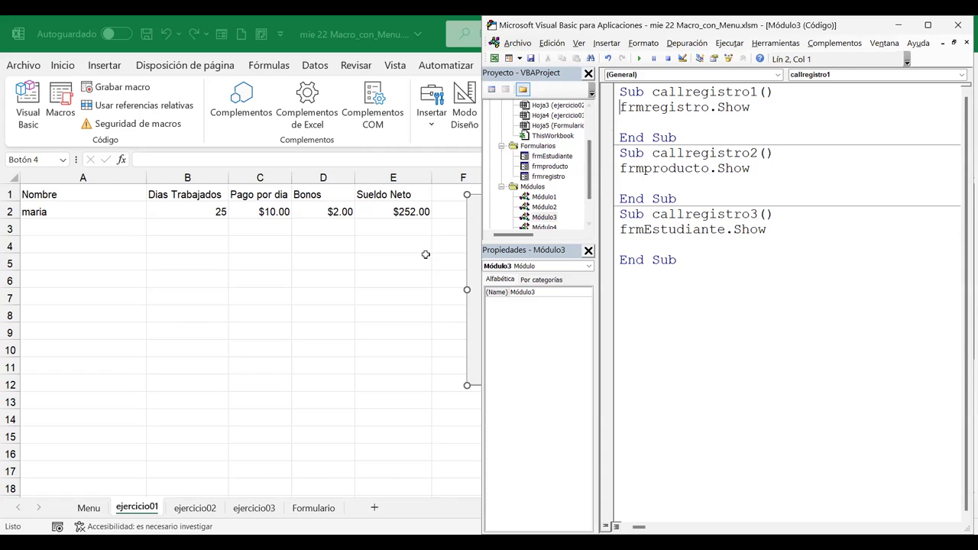
key(alt+F11)
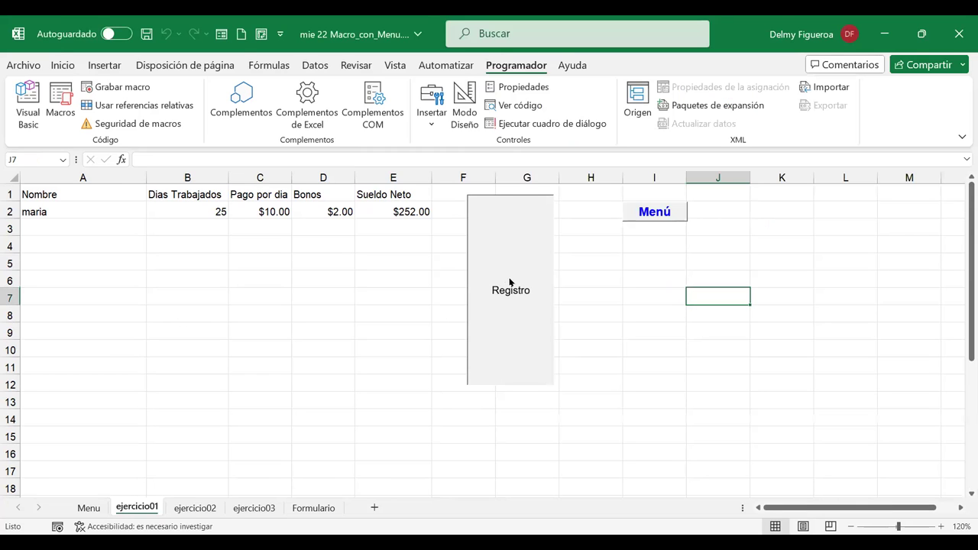
Save an employee with 12 days, $12.00 daily pay and $10.00 bonus through Registro.
click(510, 282)
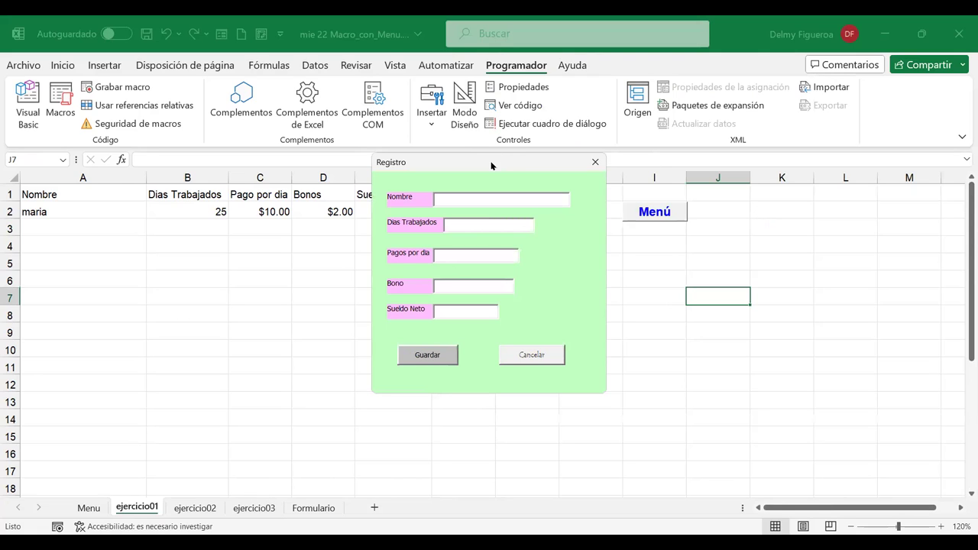
drag(631, 176, 687, 224)
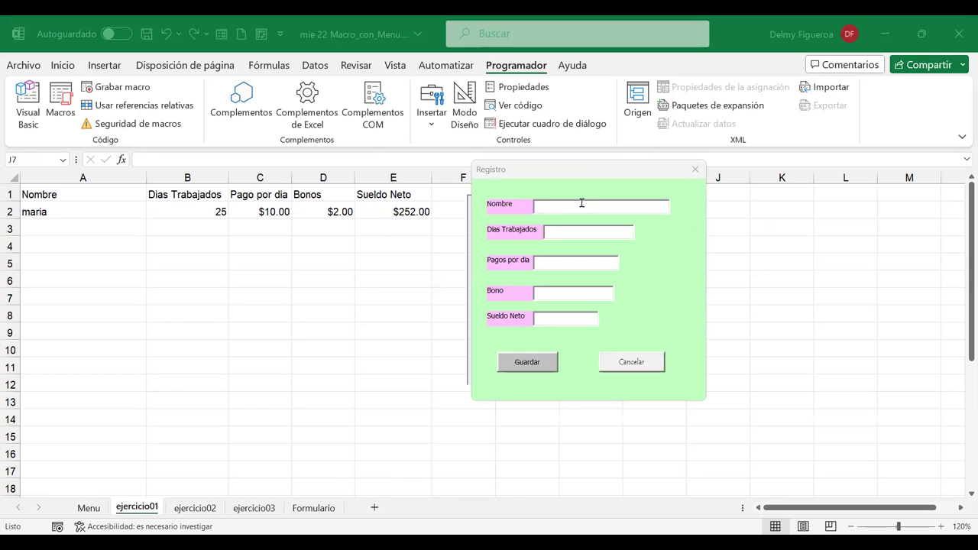
click(623, 138)
text(Carlos)
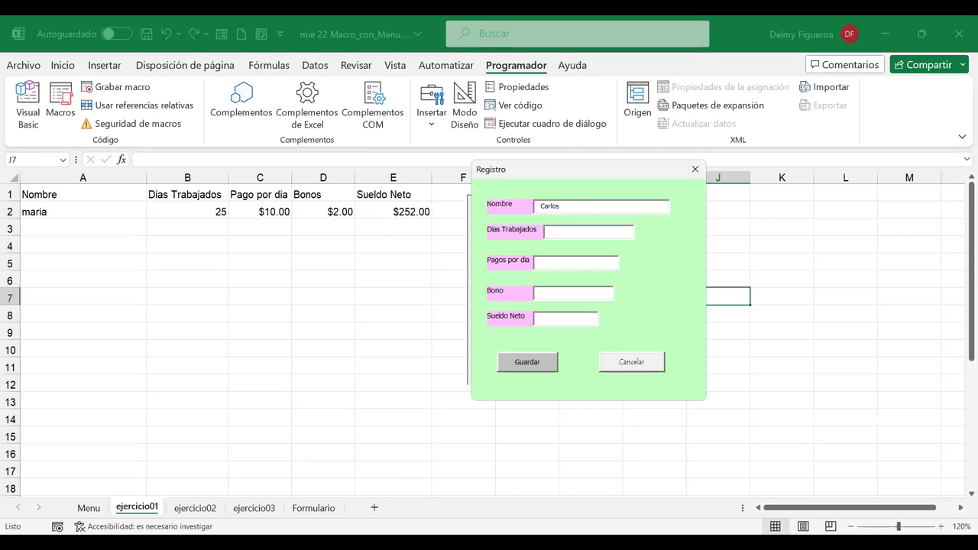
text(12)
text(12)
text(10)
click(540, 363)
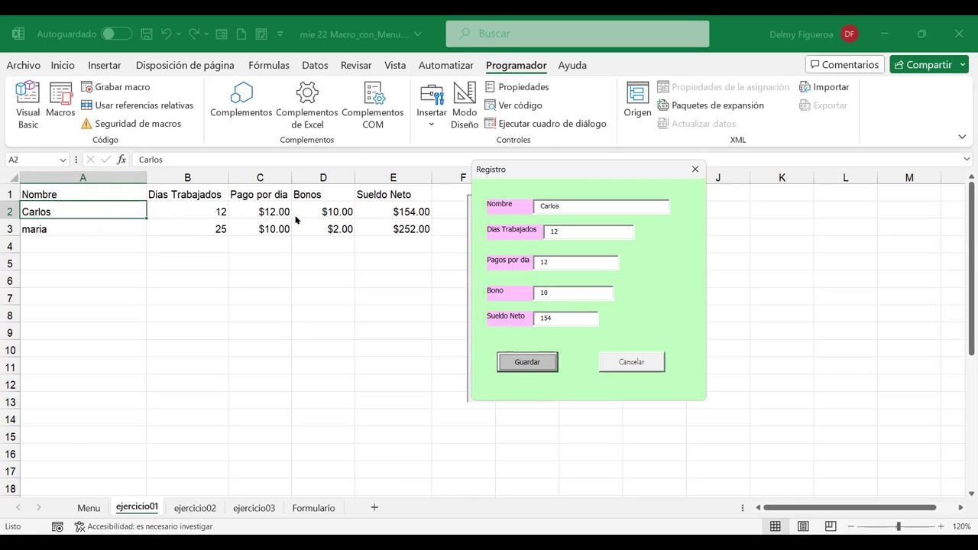
click(594, 204)
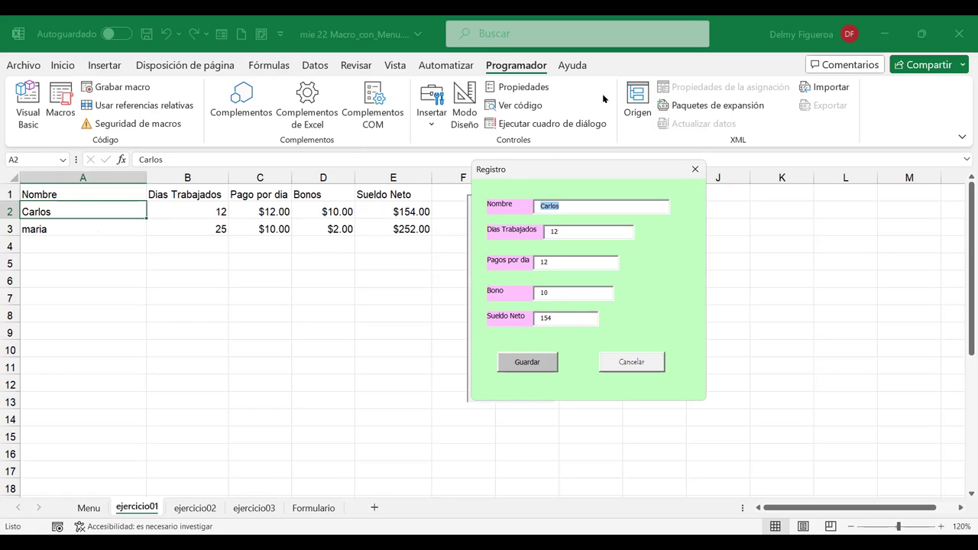
Enter a second employee: 30 days, $10.00 per day, $100.00 bonus; save and close.
text(JEnnier)
key(BackSpace)
key(BackSpace)
key(BackSpace)
text(ennifer)
key(Tab)
text(30)
key(Tab)
text(10)
key(Tab)
text(100)
click(527, 363)
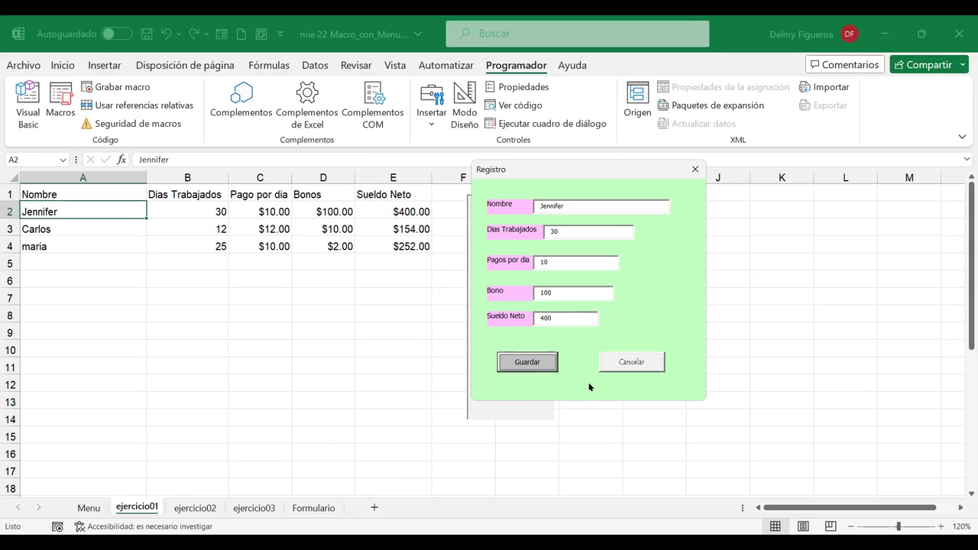
click(644, 364)
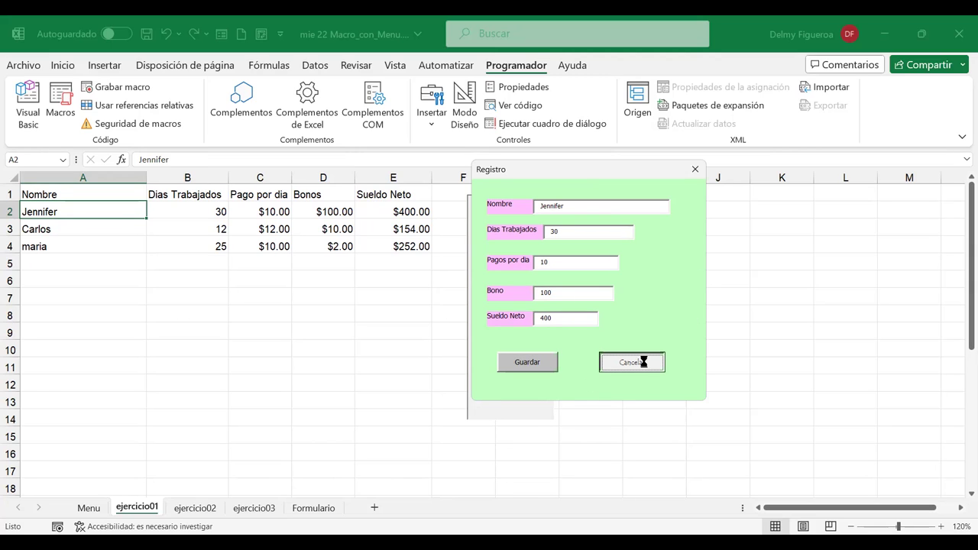
click(634, 337)
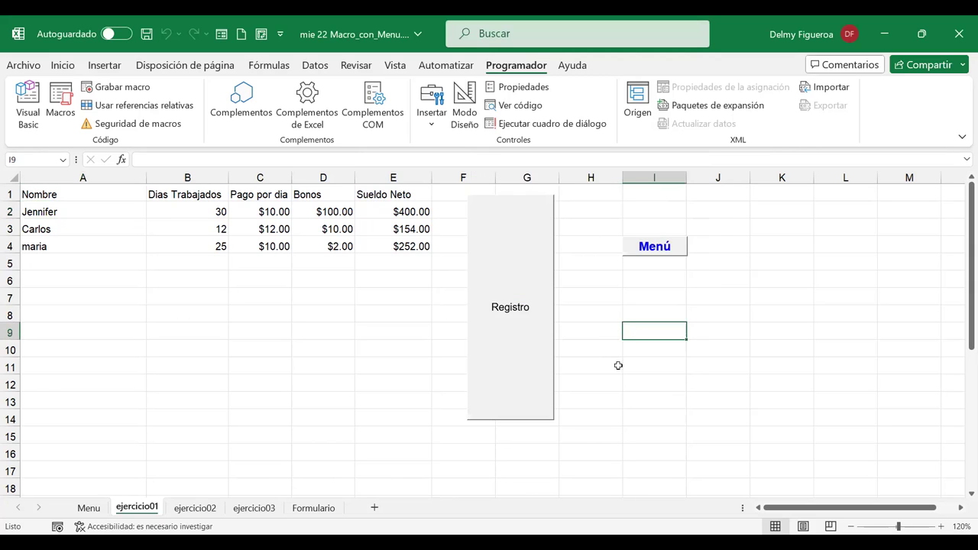
Reopen and close the Registro form, then go to the ejercicio02 sales sheet.
click(532, 309)
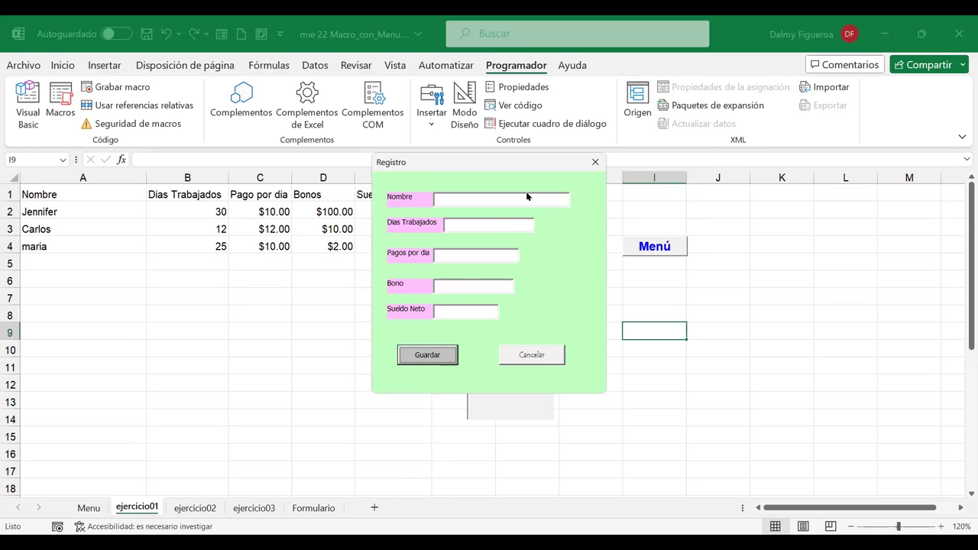
click(596, 163)
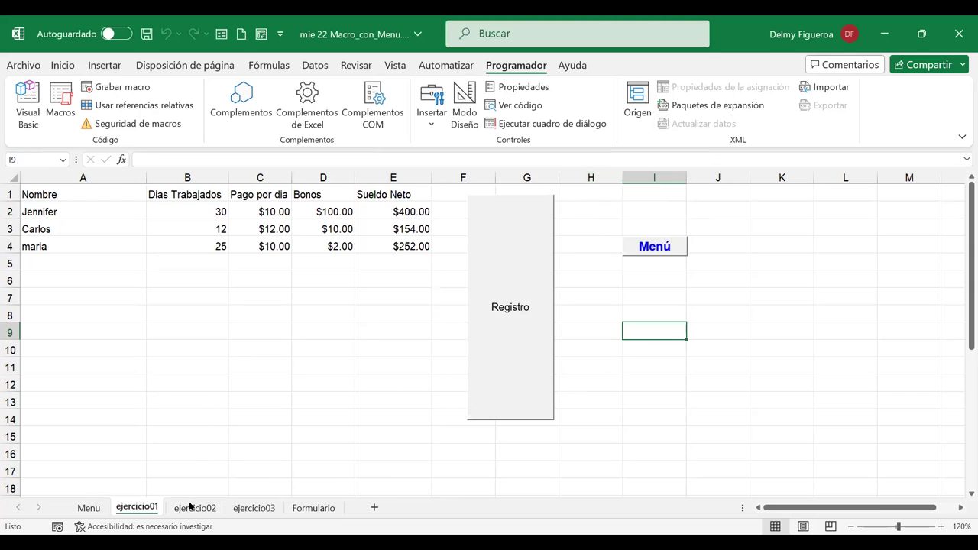
click(191, 508)
click(408, 362)
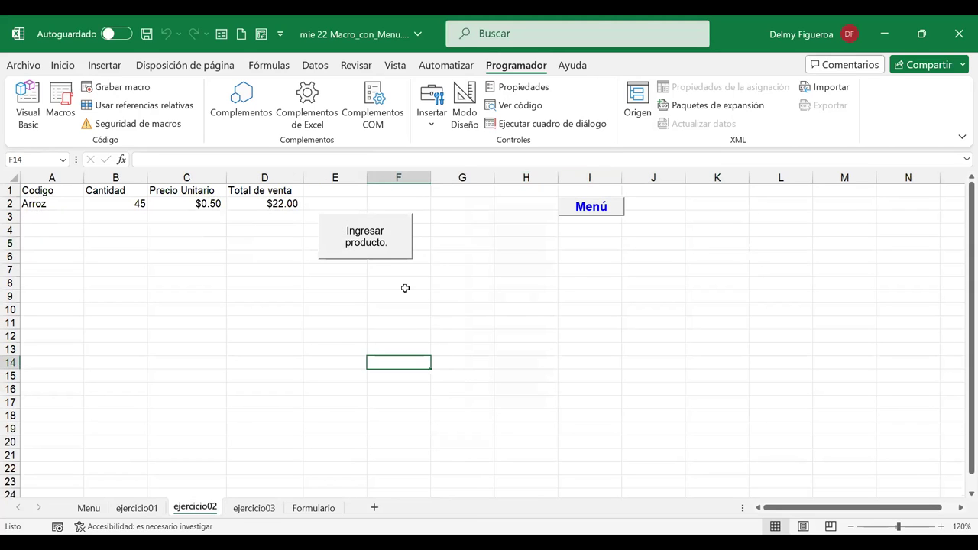
In the Compra de Productos form, save a Leche row with quantity 2 and unit price 2.
click(383, 237)
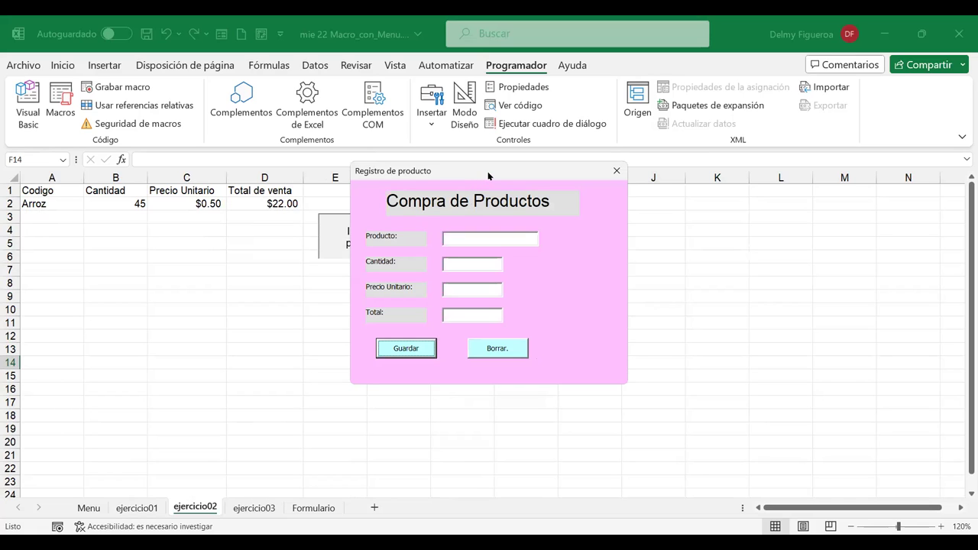
drag(488, 175, 539, 173)
click(508, 233)
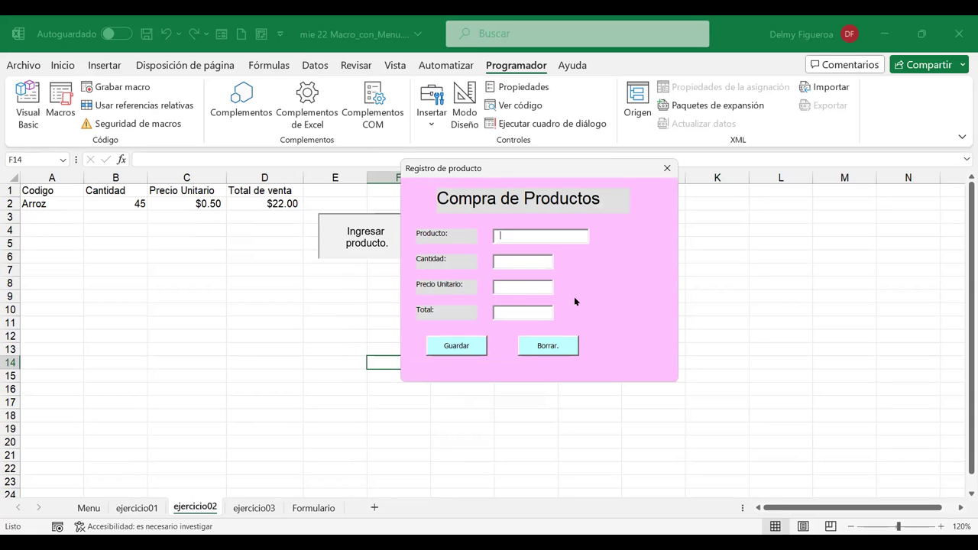
text(Leche)
text(2)
text(2)
click(473, 347)
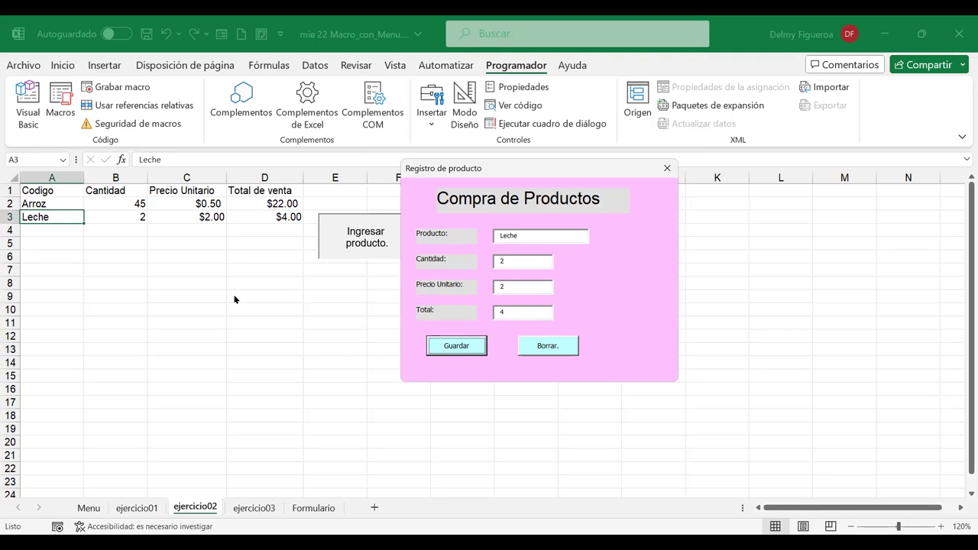
Replace the product with Azúcar, enter quantity 5 and unit price 4, and save the row.
click(538, 234)
key(BackSpace)
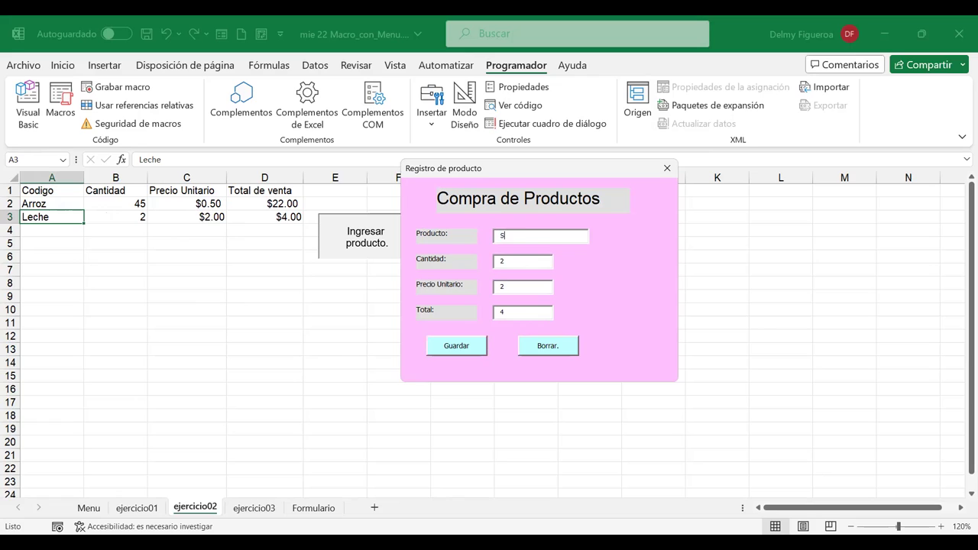
text(Azúcar)
key(Tab)
text(5)
key(Tab)
text(4)
click(460, 350)
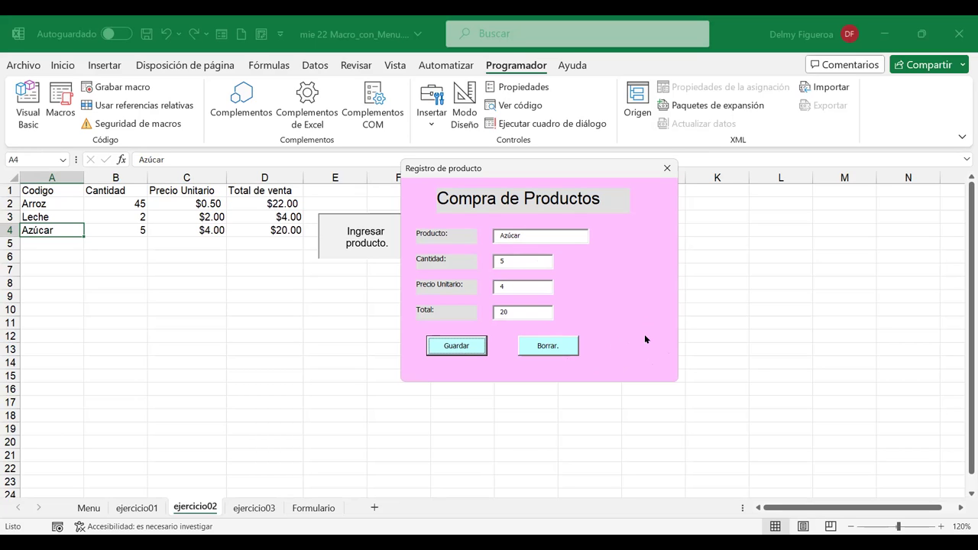
Close the form, check the employee table on ejercicio01, then return to ejercicio02.
click(669, 169)
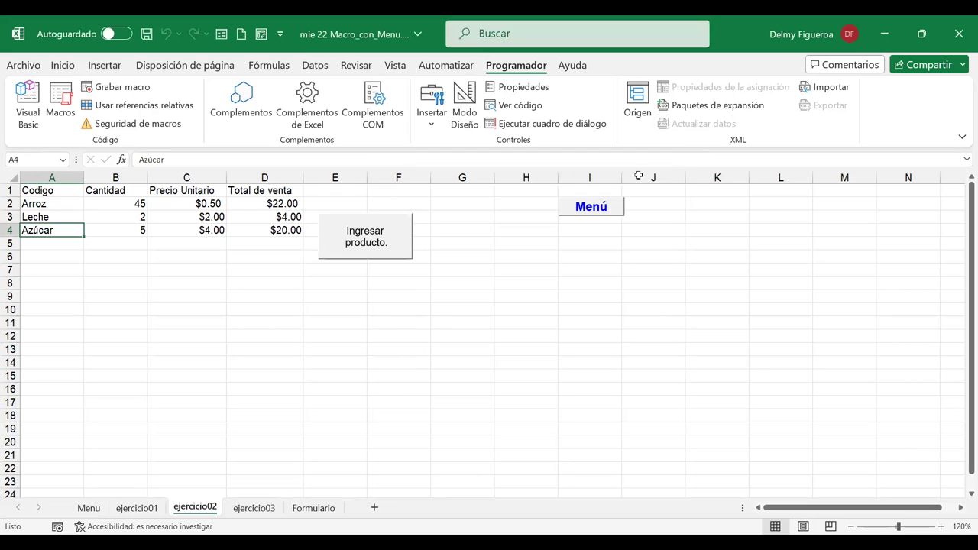
click(137, 508)
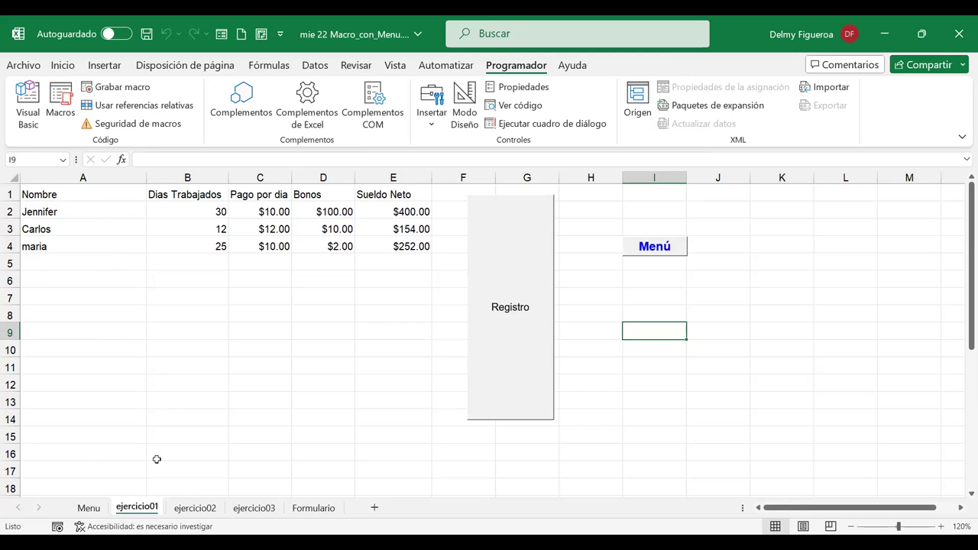
click(195, 508)
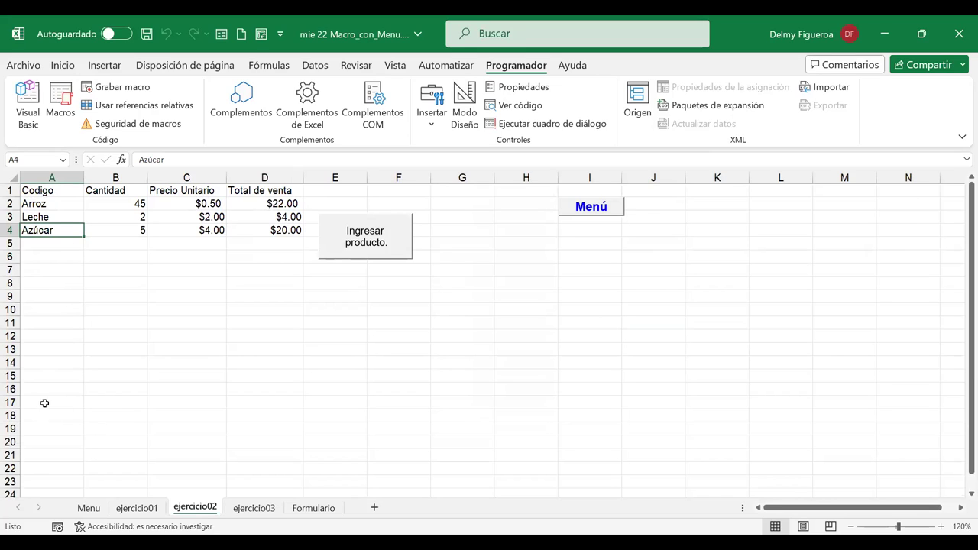
right_click(386, 252)
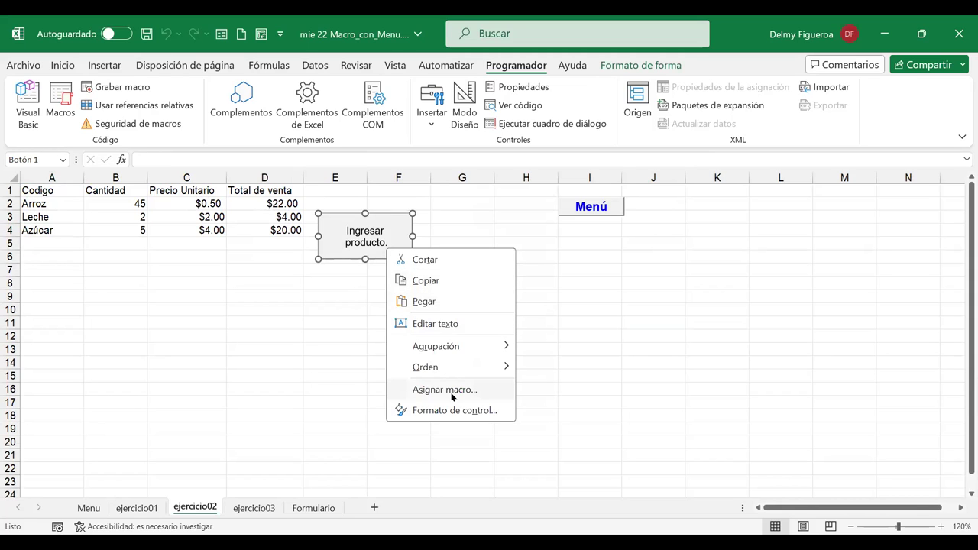
click(403, 394)
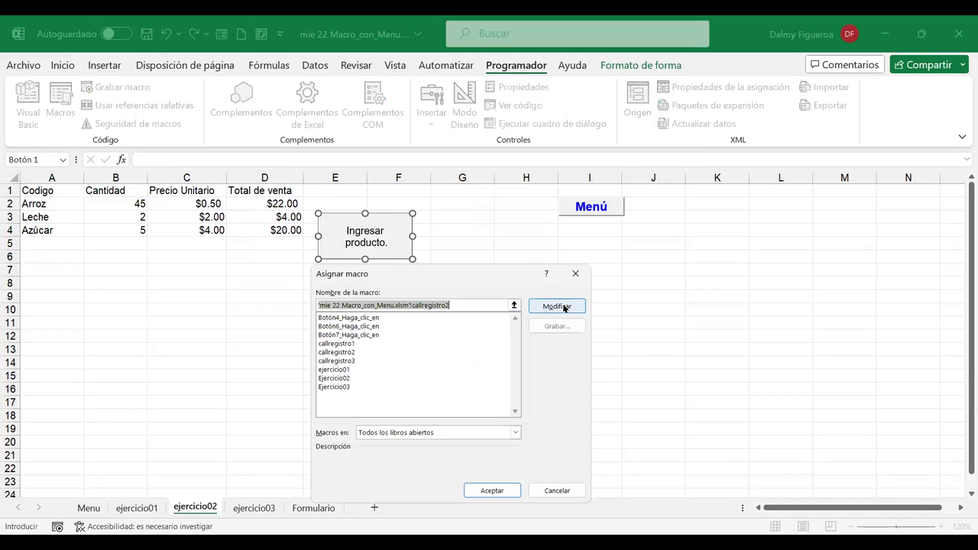
click(564, 304)
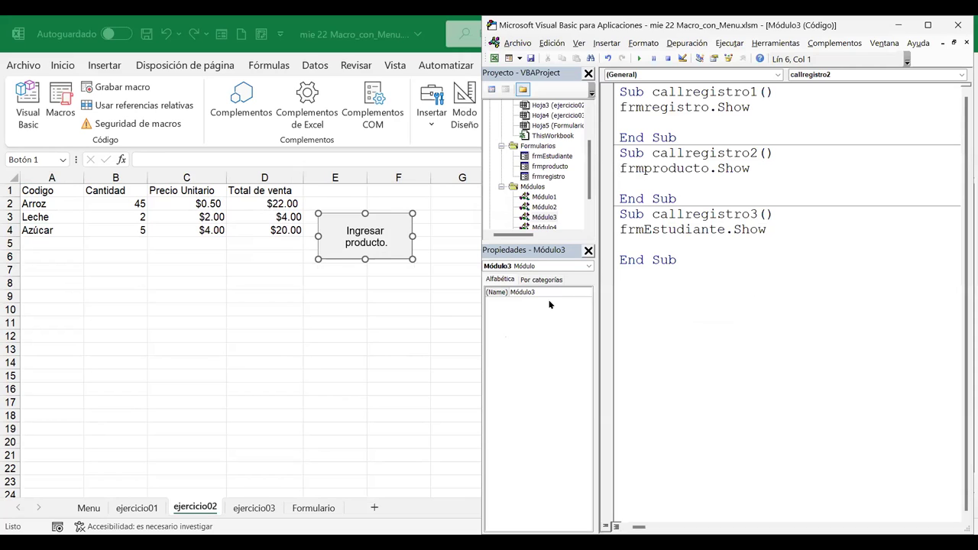
click(20, 92)
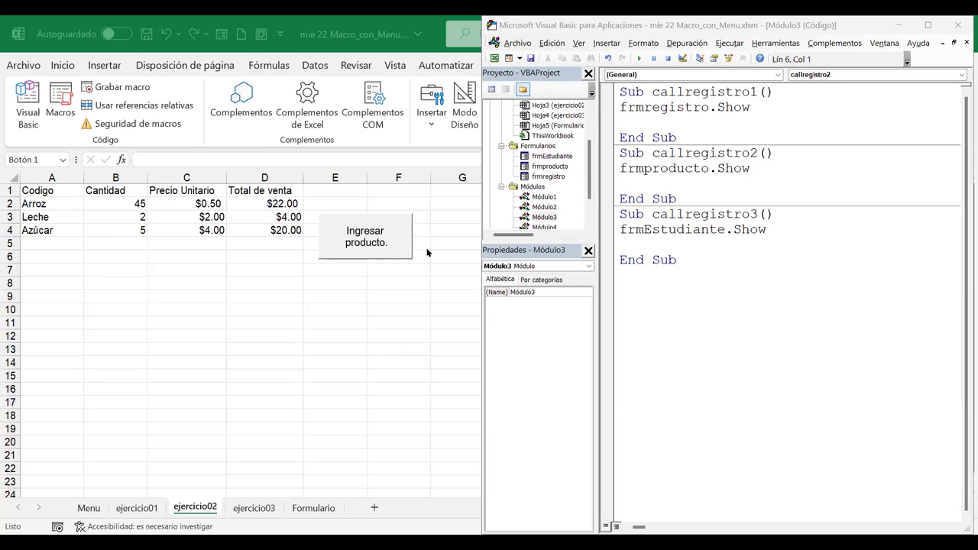
click(558, 167)
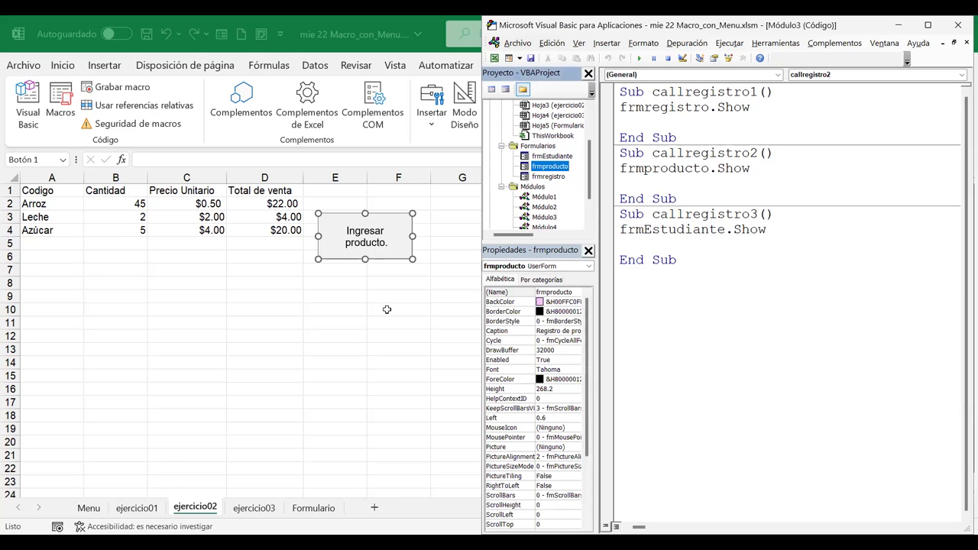
click(383, 239)
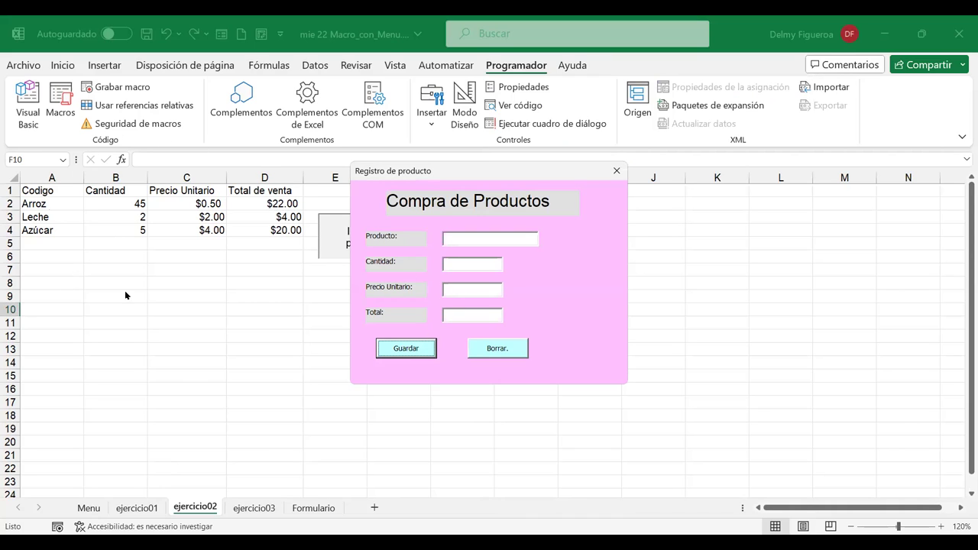
click(617, 169)
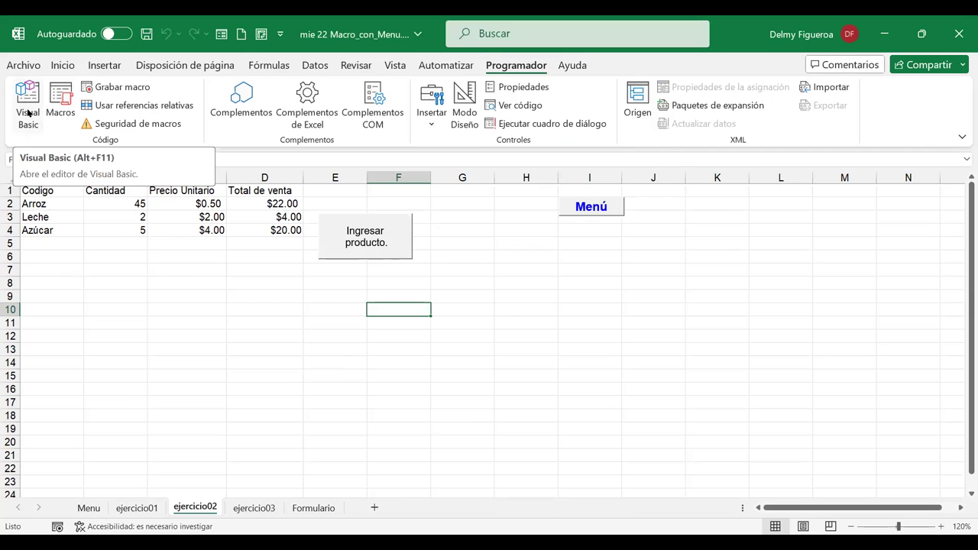
Open the VBA editor and view BtnGuardar_Click from frmproducto's Guardar button.
click(28, 113)
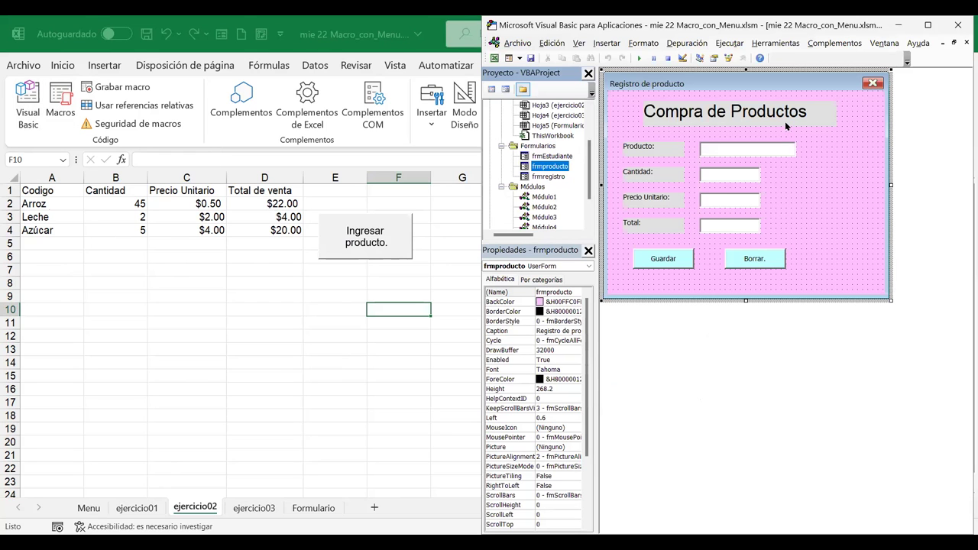
click(655, 259)
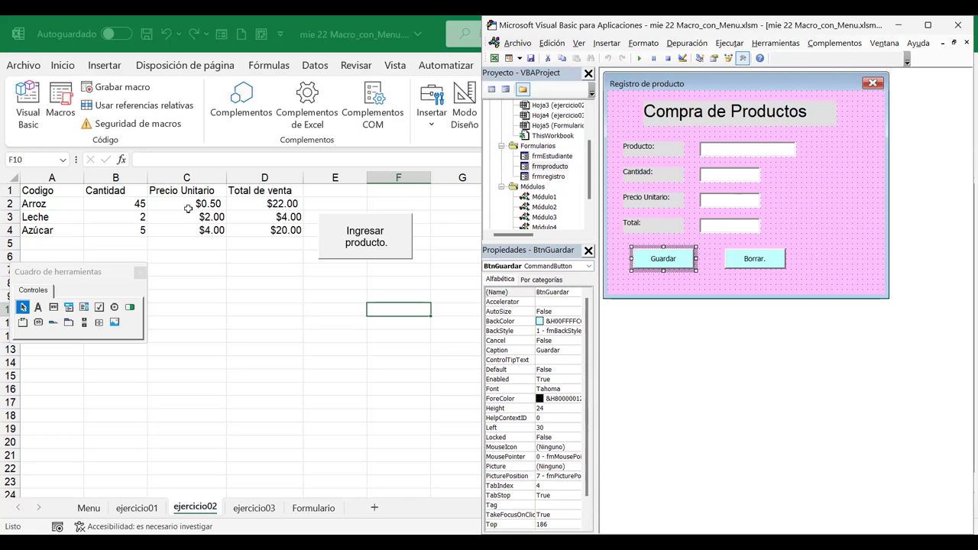
double_click(672, 260)
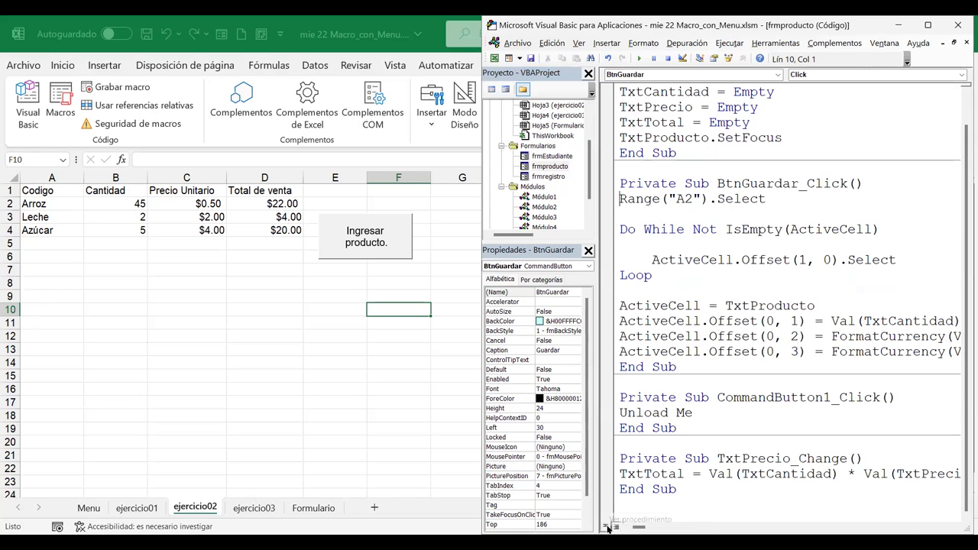
Switch the code window to Procedure View so only BtnGuardar_Click shows.
click(606, 526)
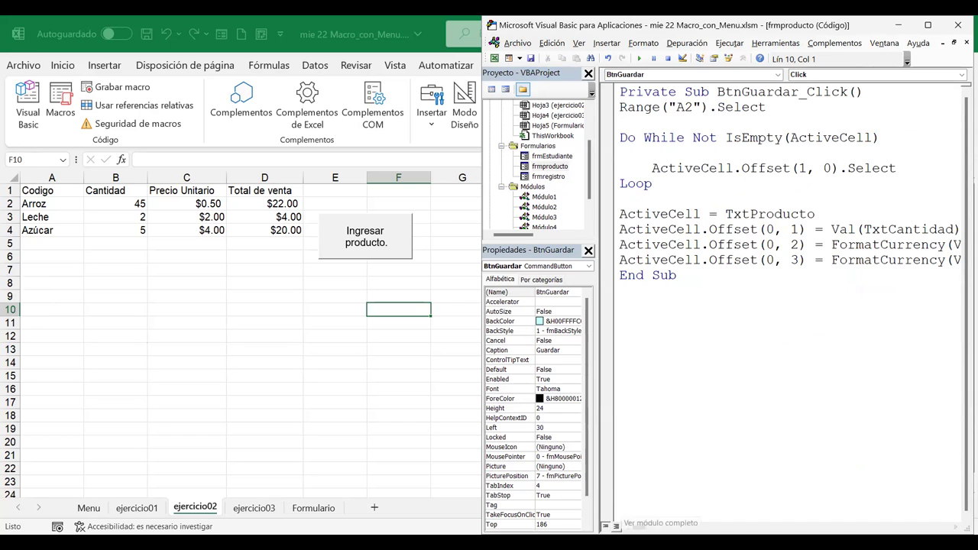
click(618, 528)
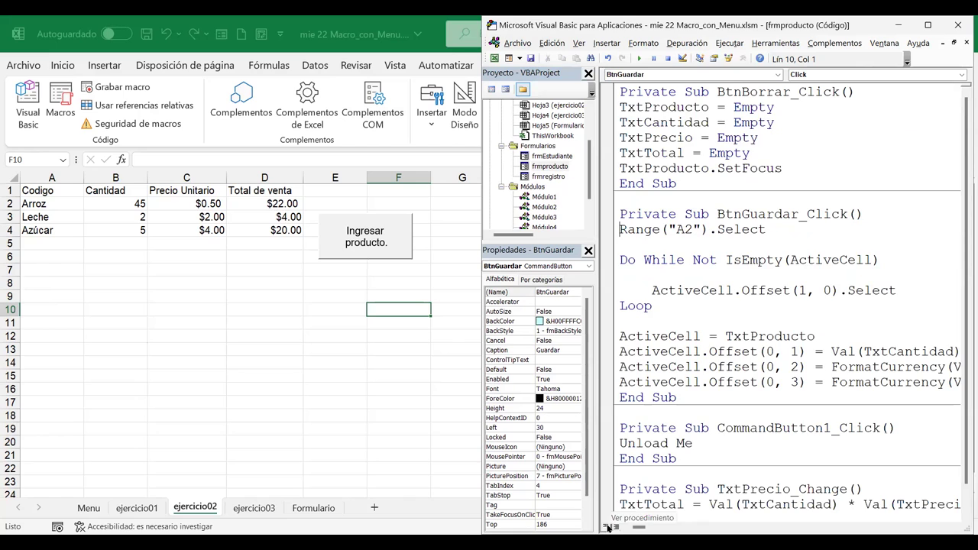
click(609, 527)
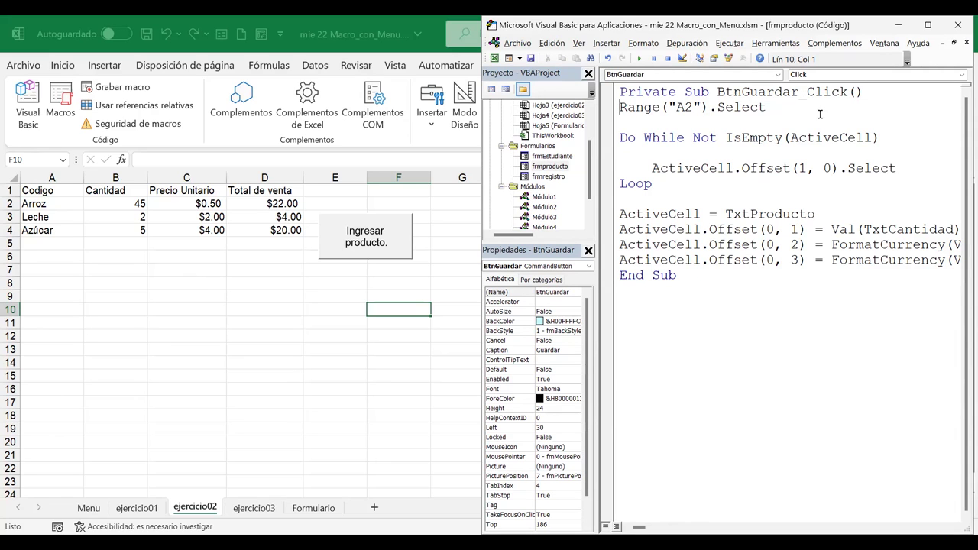
Walk through the Range and Do While lines, then select the word Offset on line 14.
click(785, 108)
click(707, 138)
click(772, 169)
drag(741, 169, 788, 169)
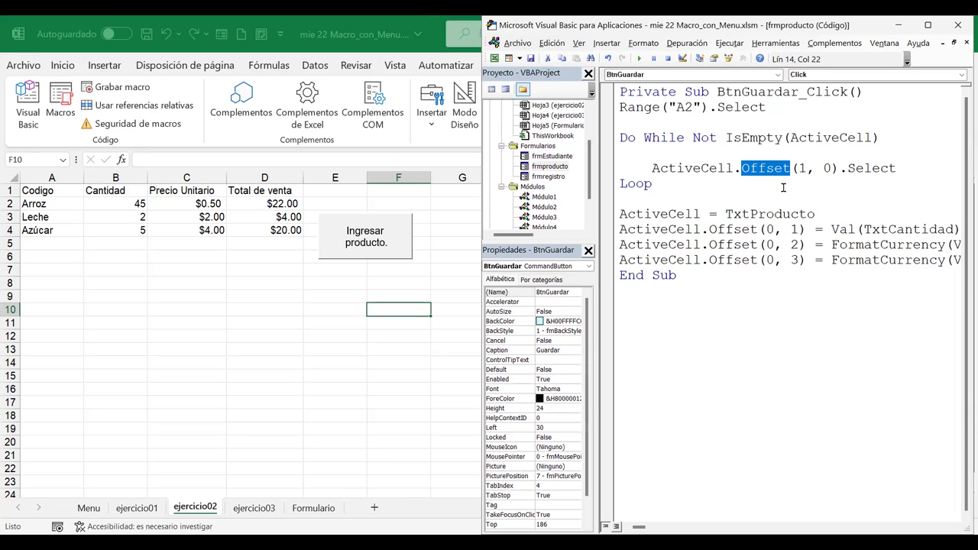
Step through the ActiveCell, Offset, Select and TxtProducto code, then switch to the frmproducto designer.
click(774, 169)
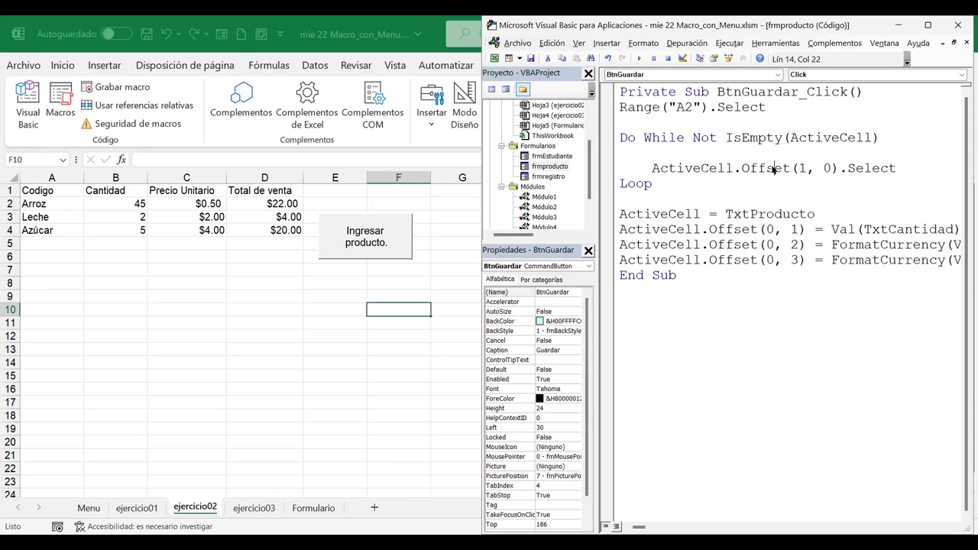
click(710, 168)
click(775, 167)
click(866, 171)
click(820, 215)
drag(792, 138, 875, 138)
drag(650, 168, 724, 168)
click(708, 215)
click(782, 215)
key(shift+F7)
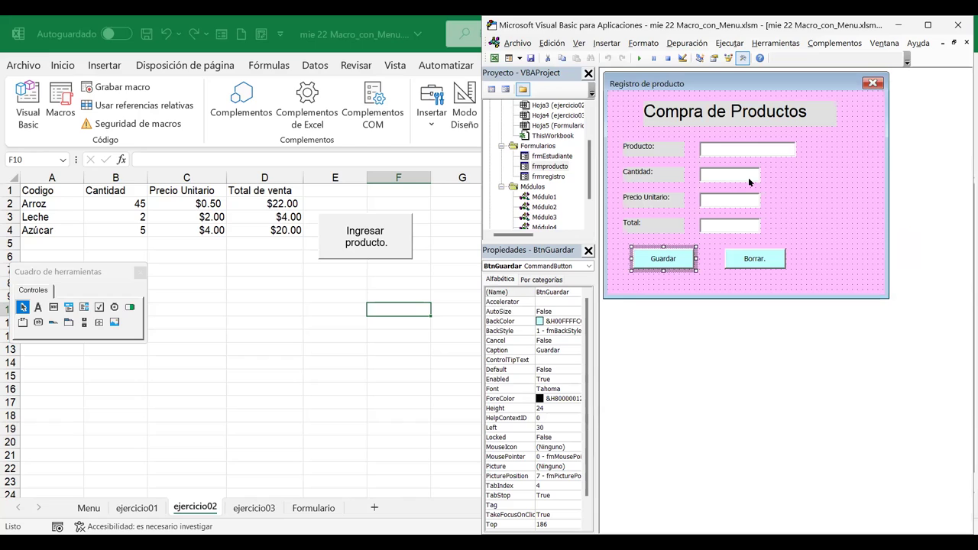
Paste a picture of the Compra de Productos form at C13 and shrink it below the table.
key(F5)
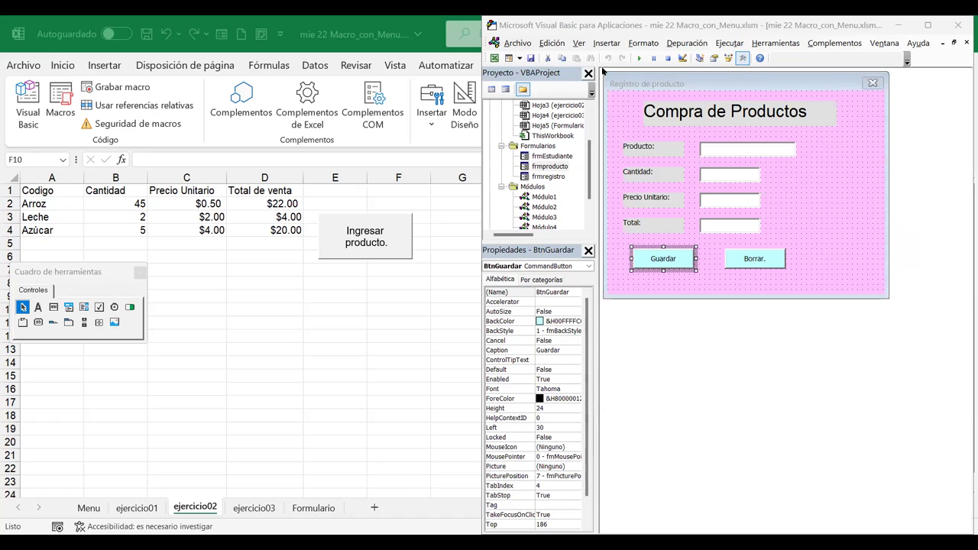
click(171, 350)
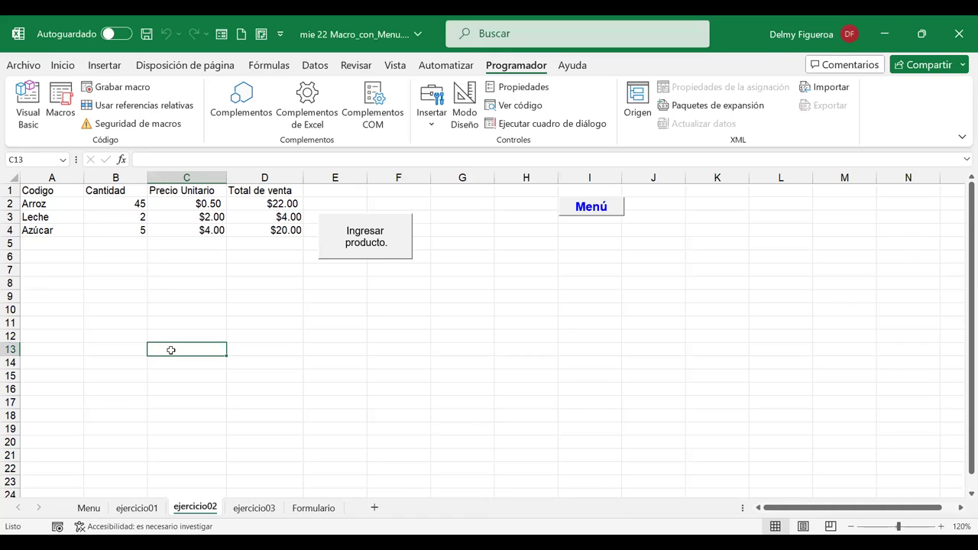
key(ctrl+v)
drag(242, 360, 219, 288)
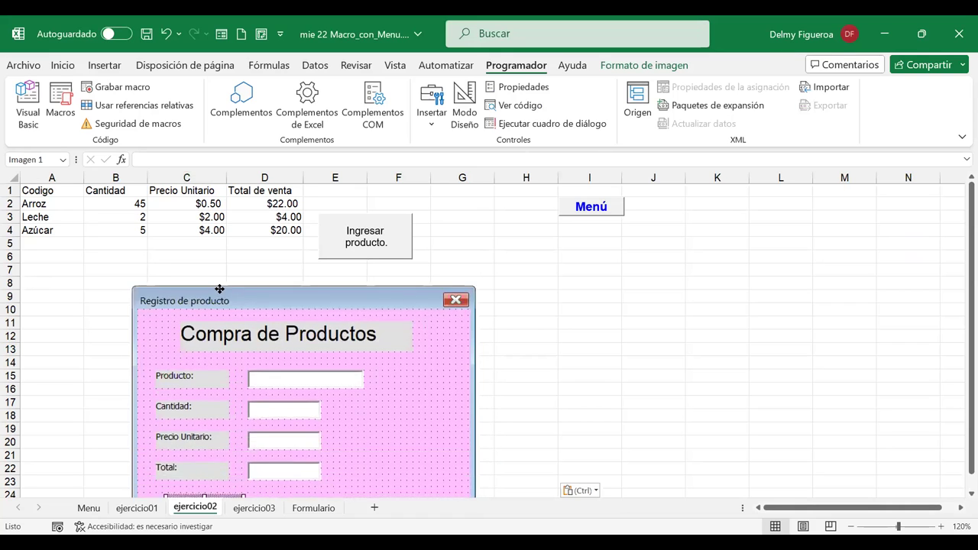
mouse_move(475, 270)
mouse_down()
mouse_move(432, 327)
mouse_move(420, 319)
mouse_up()
drag(371, 401, 375, 360)
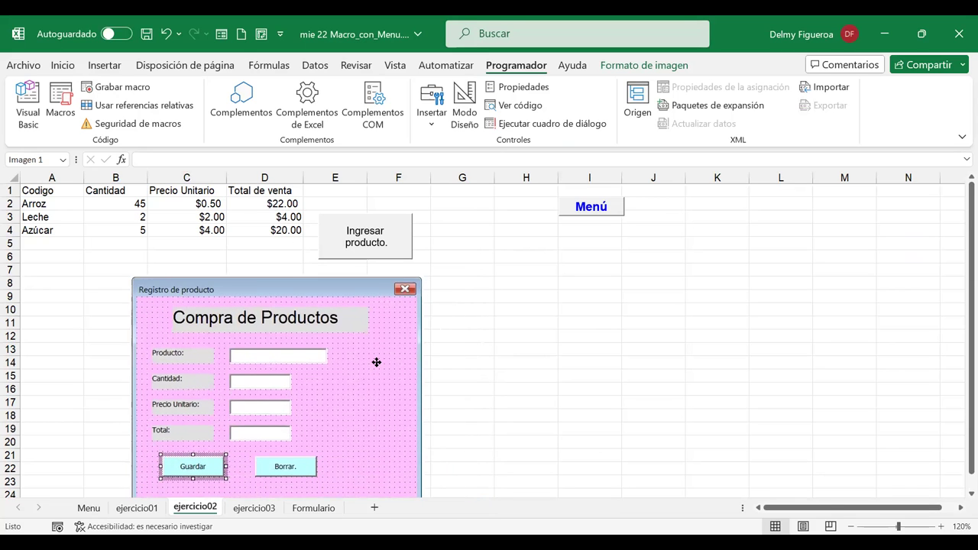
Reopen the VBA editor and bring up the frmproducto form design.
click(29, 116)
double_click(677, 260)
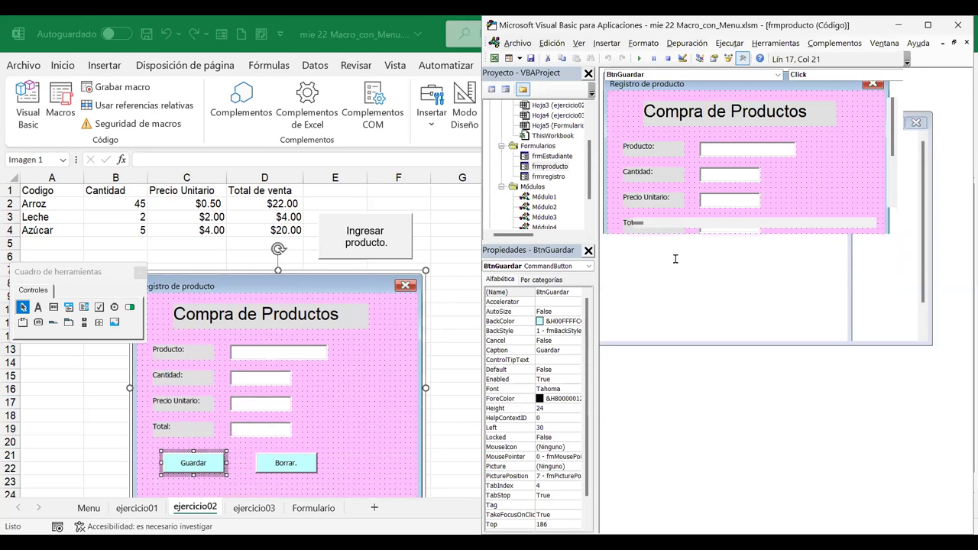
click(774, 214)
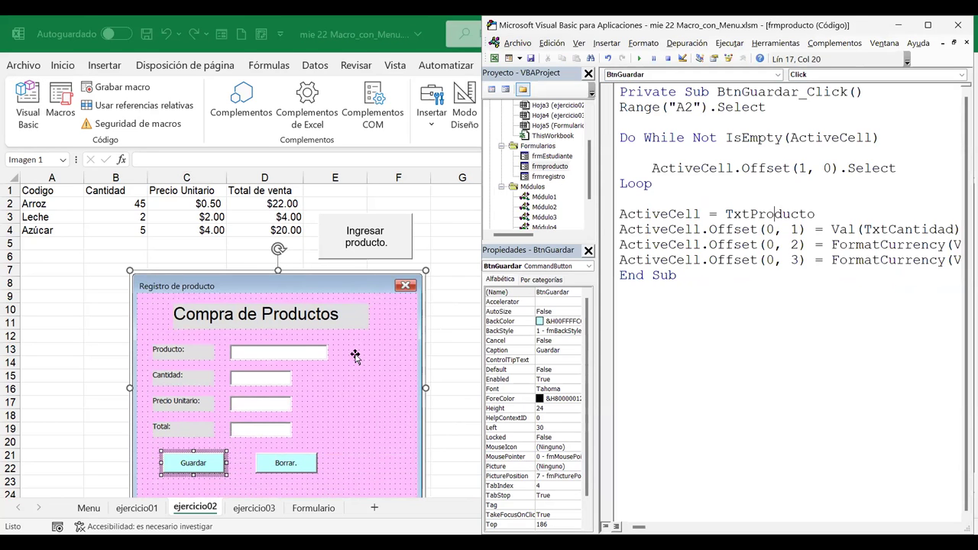
double_click(562, 159)
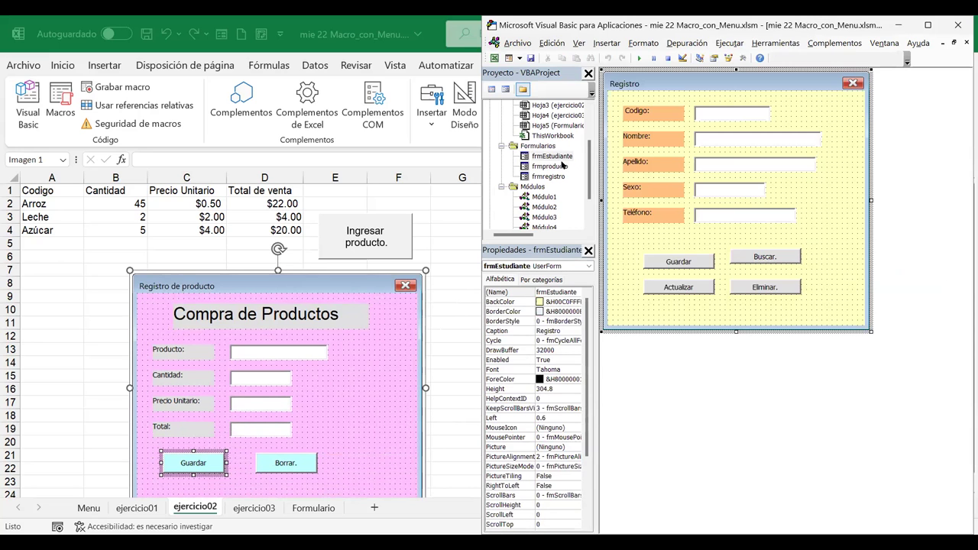
double_click(558, 165)
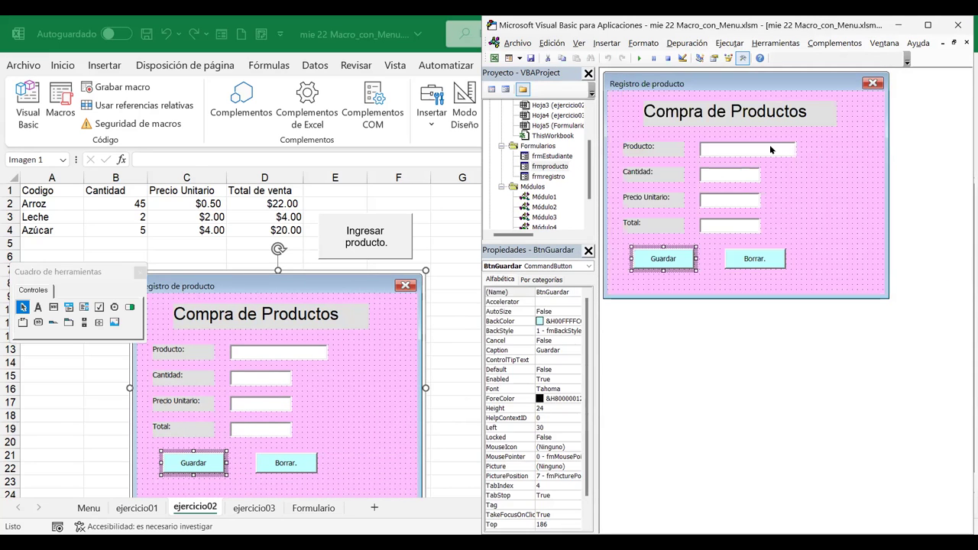
Select the Producto text box, then open the Guardar button's BtnGuardar_Click code.
click(769, 145)
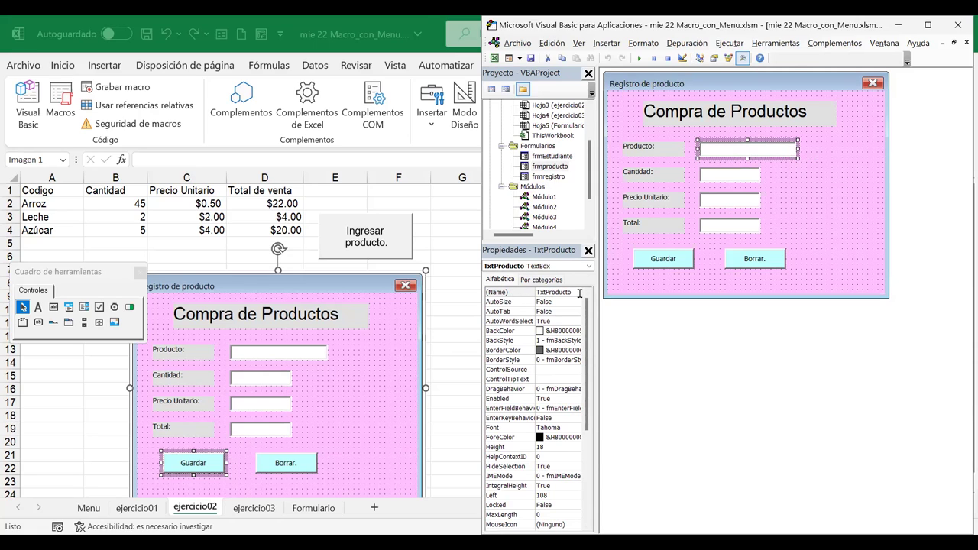
double_click(670, 259)
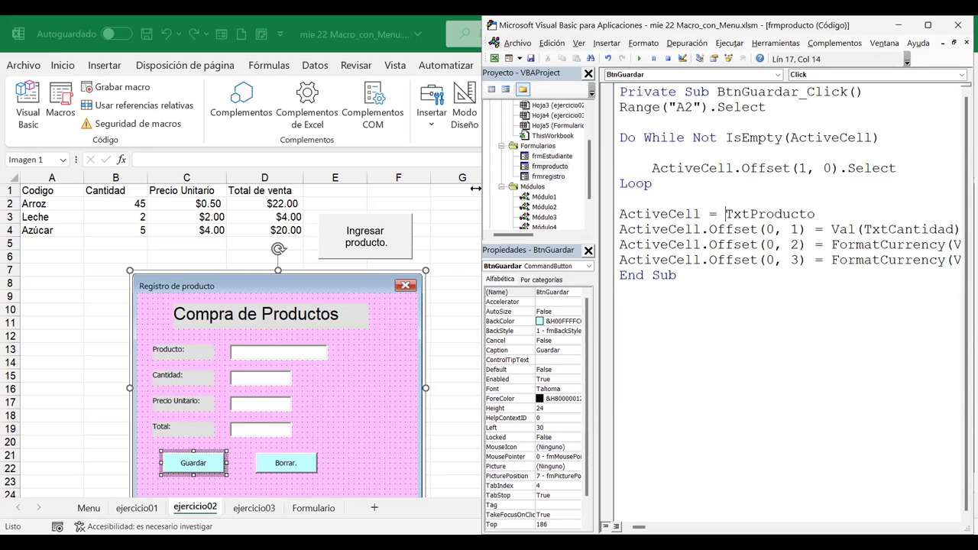
Move the form picture beside column A, then reopen VBA and widen the editor leftward.
drag(323, 278, 214, 264)
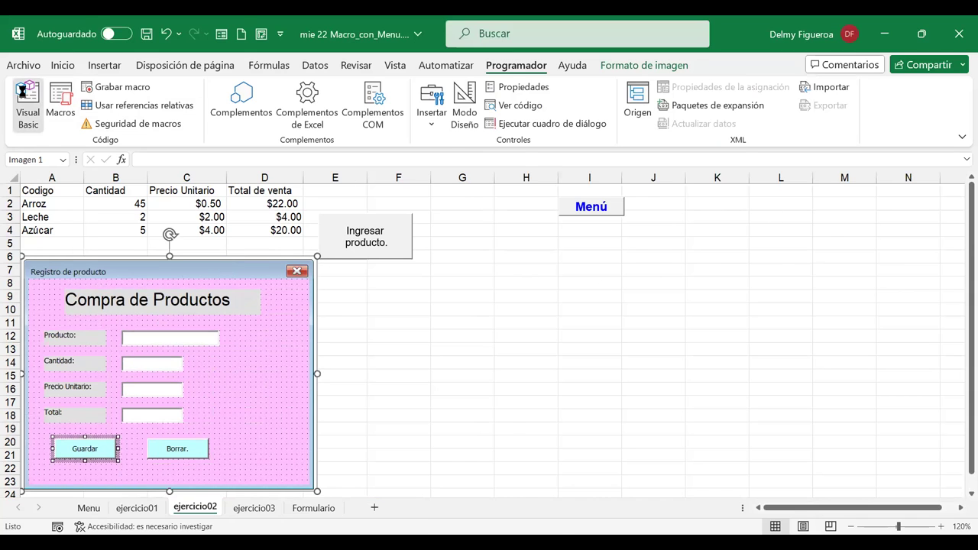
click(28, 101)
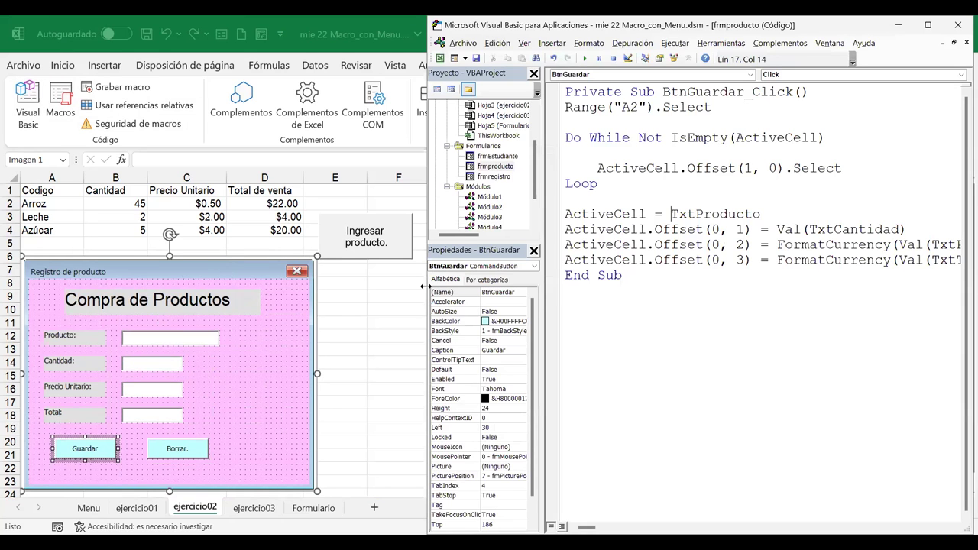
drag(426, 285, 344, 286)
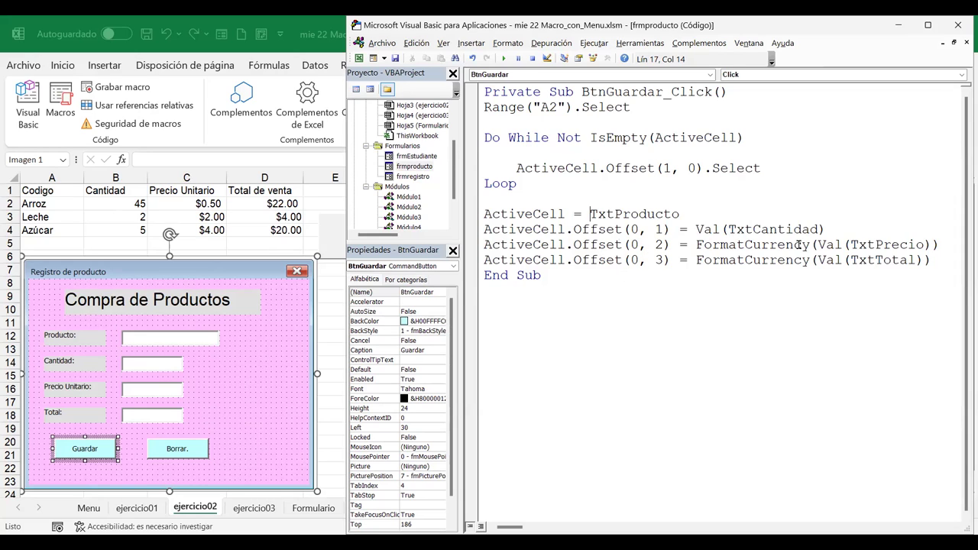
Highlight FormatCurrency, Val and the Do While loop in the Guardar code, then return to Excel.
drag(703, 245, 794, 245)
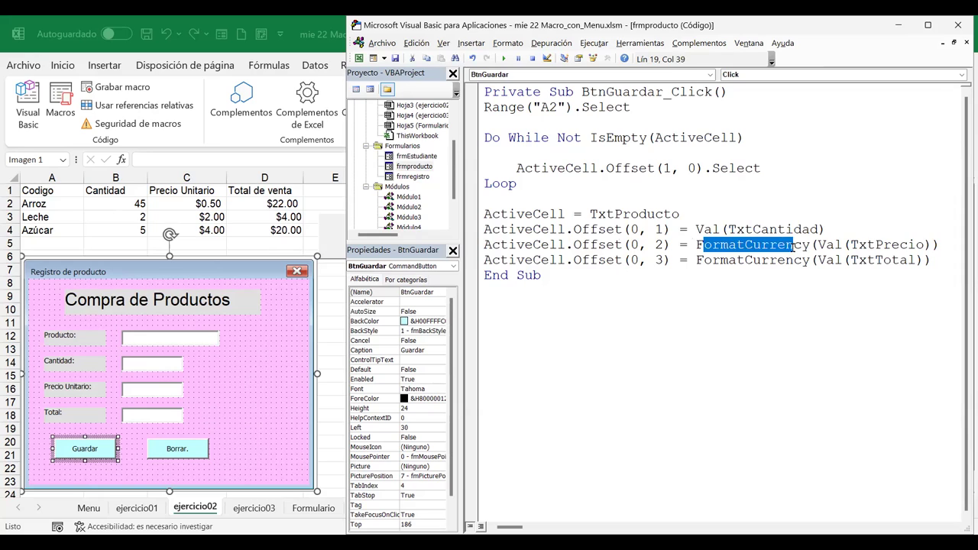
click(747, 244)
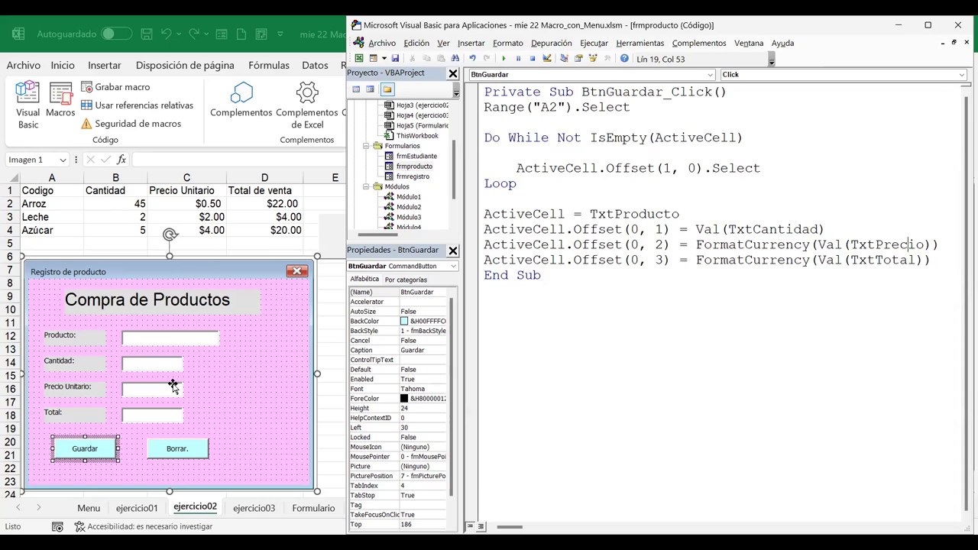
double_click(841, 244)
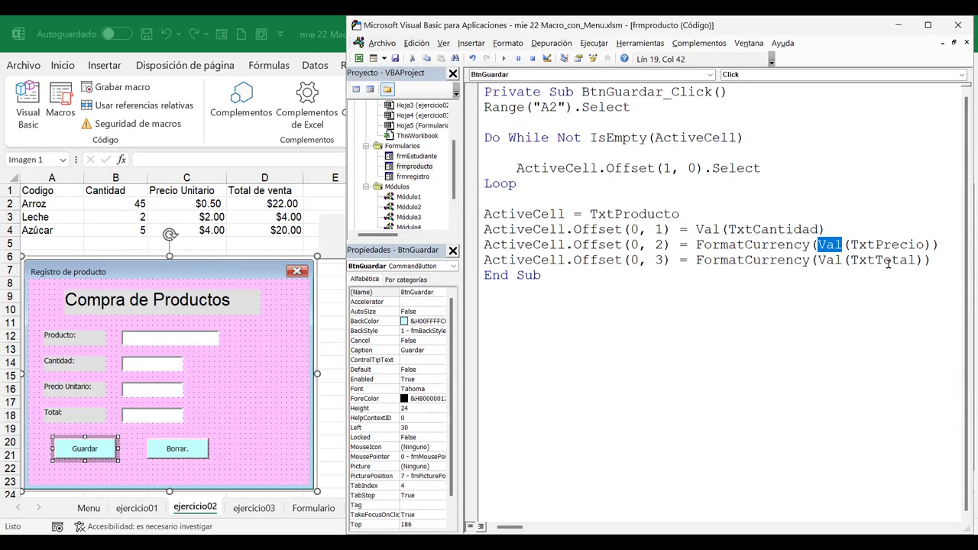
click(582, 260)
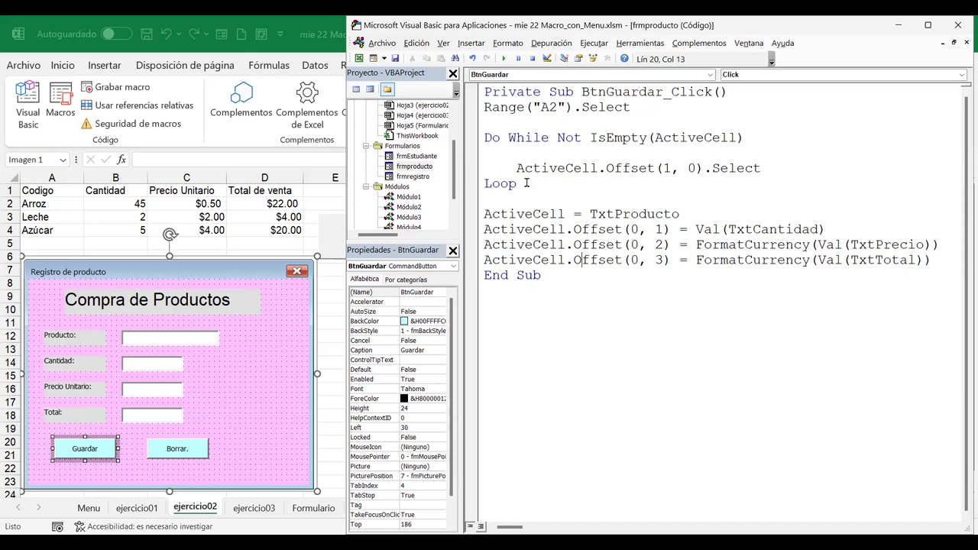
drag(516, 183, 484, 139)
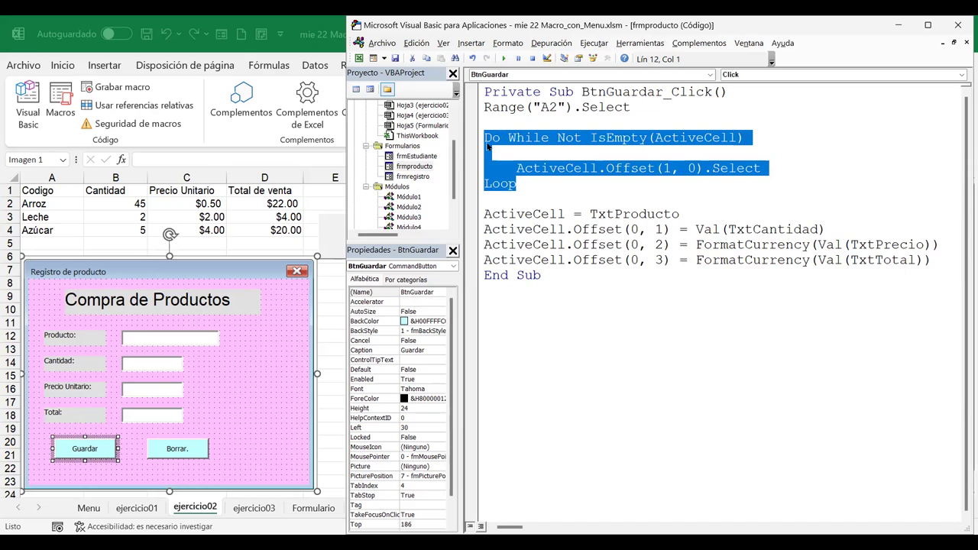
click(547, 171)
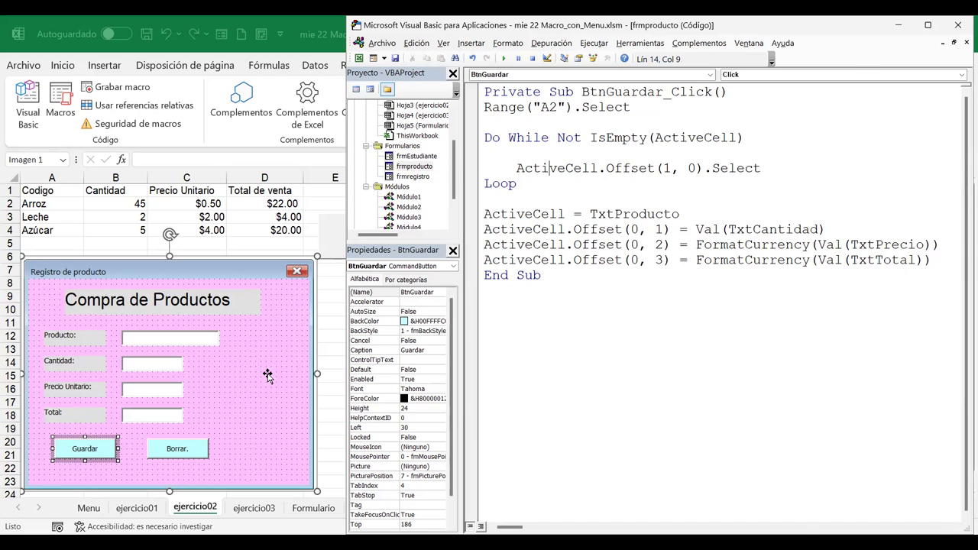
click(190, 453)
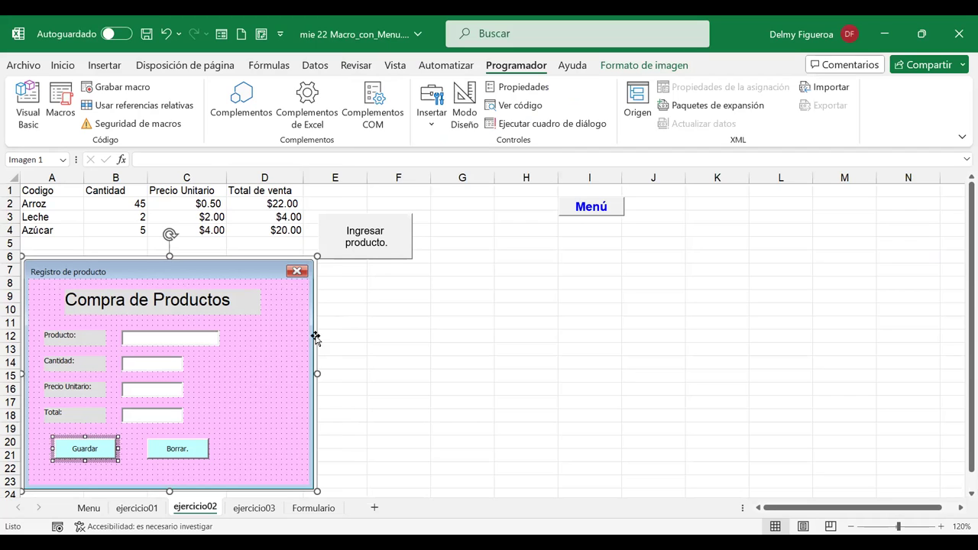
Display frmproducto's BtnBorrar_Click code, which clears the four text boxes, in the VBA editor.
click(24, 105)
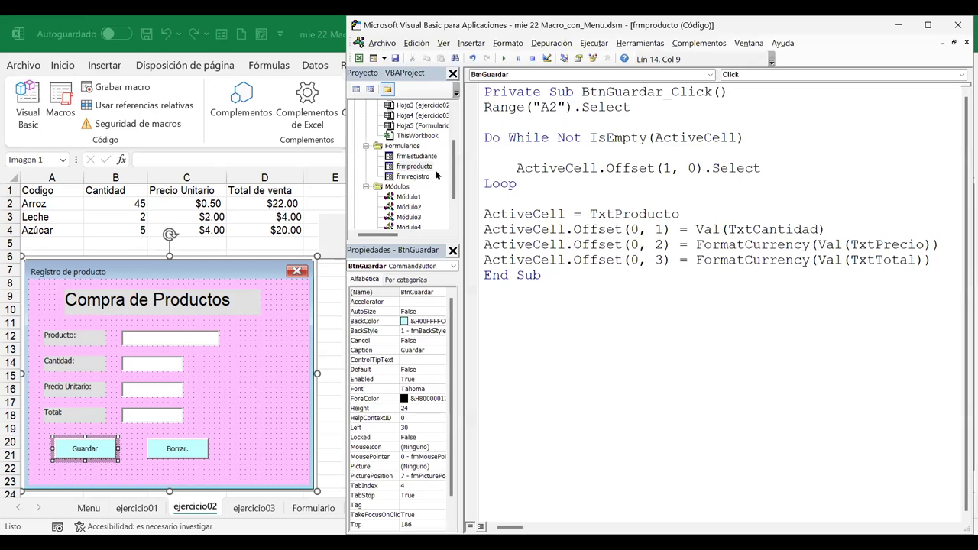
double_click(418, 166)
click(634, 259)
double_click(634, 260)
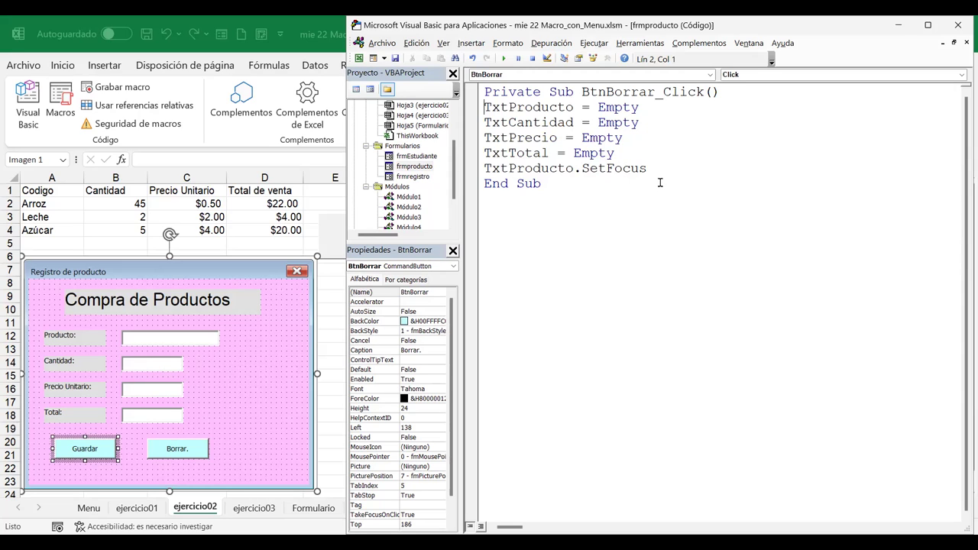
Run the product form from the editor and move the form screenshot to the sheet's bottom right.
drag(582, 169, 647, 172)
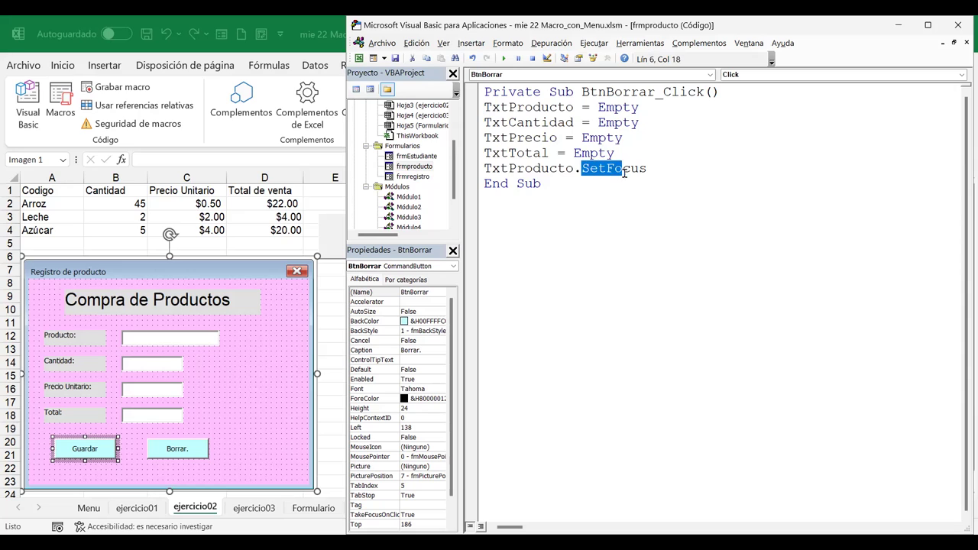
click(653, 171)
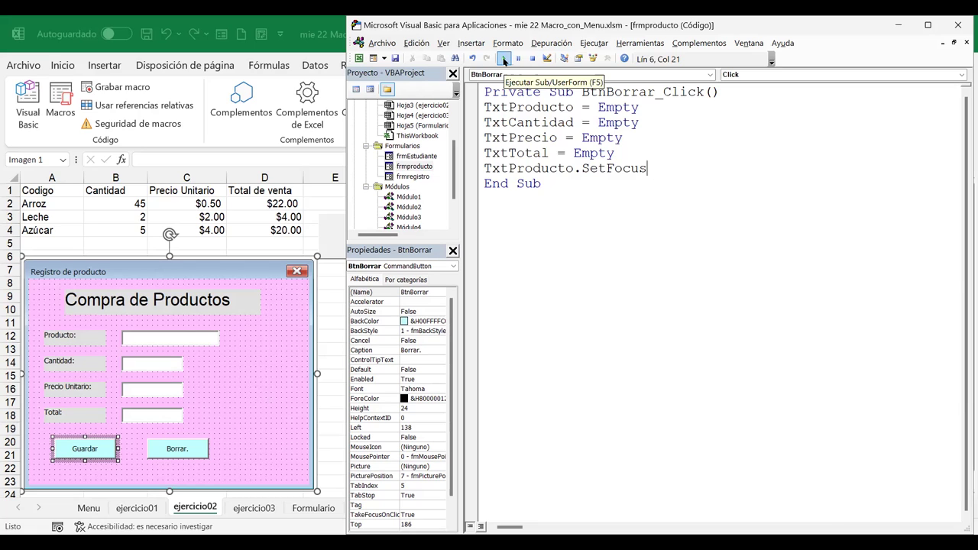
click(504, 60)
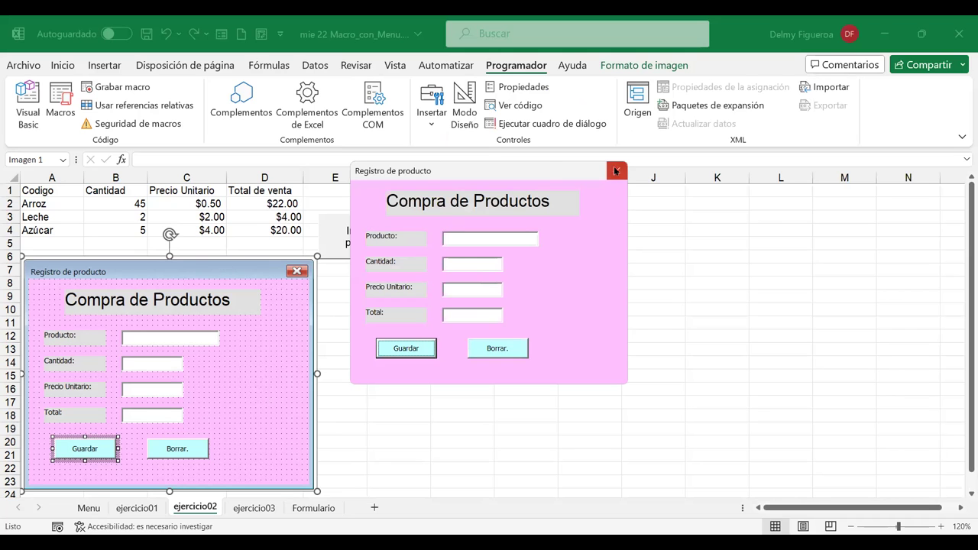
mouse_move(232, 285)
mouse_down()
mouse_move(878, 445)
mouse_move(770, 330)
mouse_up()
click(369, 331)
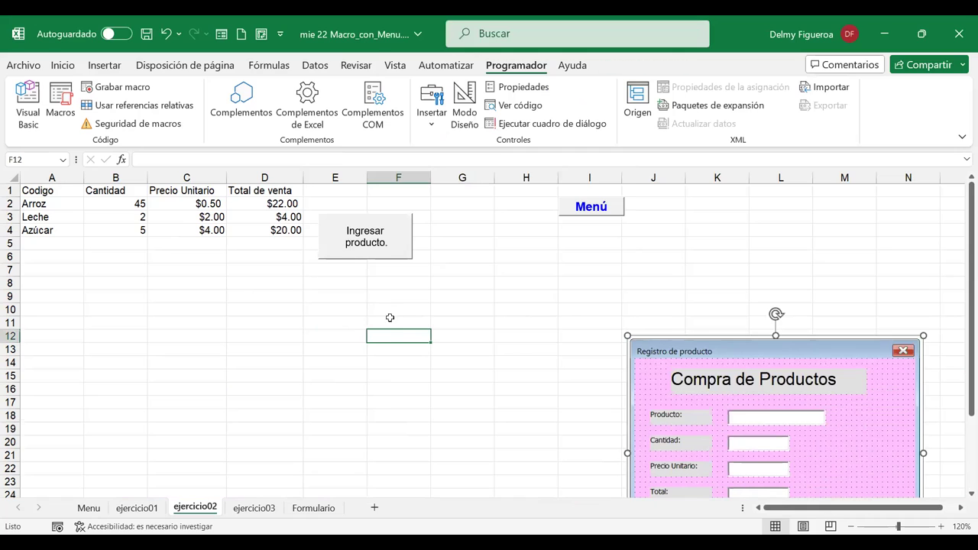
Enter Carne, quantity 10, price 4 in the product form, save it, then clear the fields.
click(376, 240)
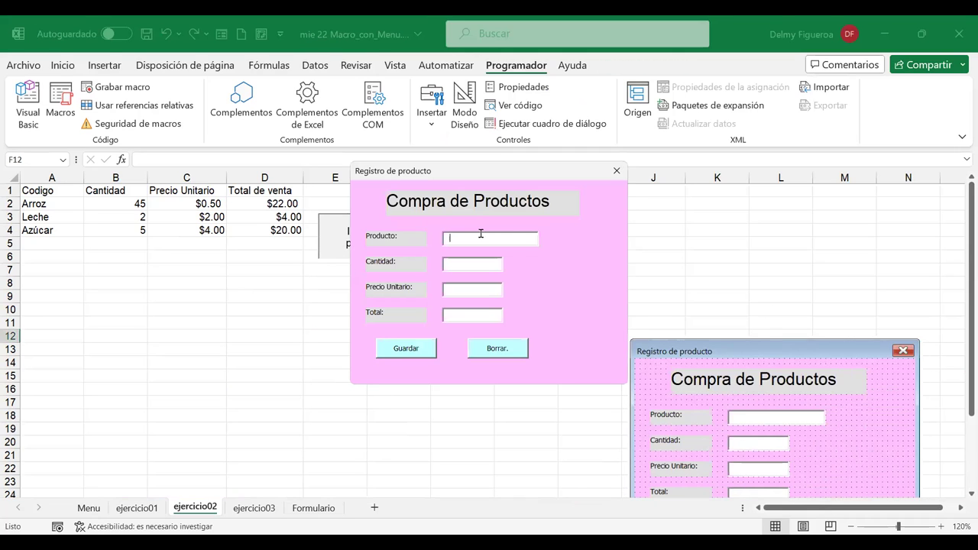
text(Carne)
text(10)
text(4)
key(Tab)
click(408, 349)
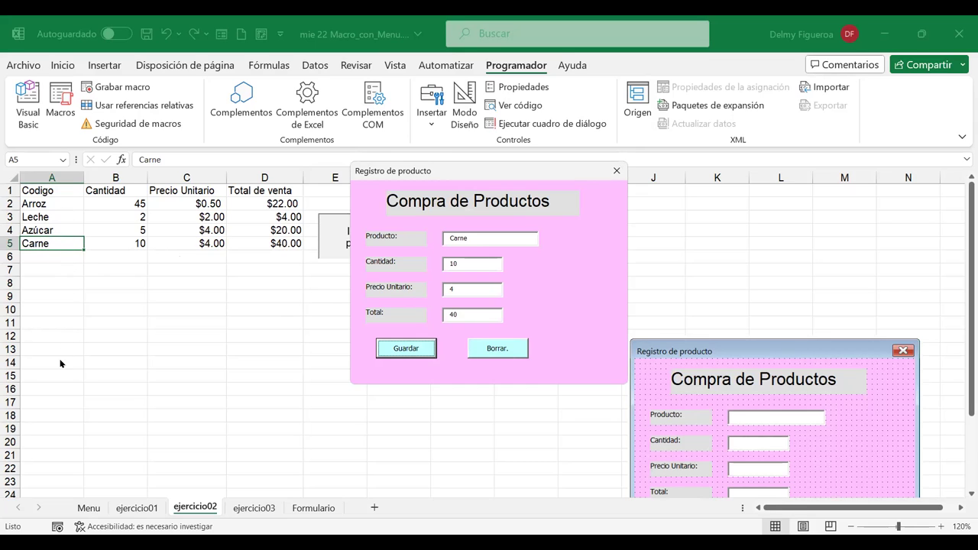
click(497, 349)
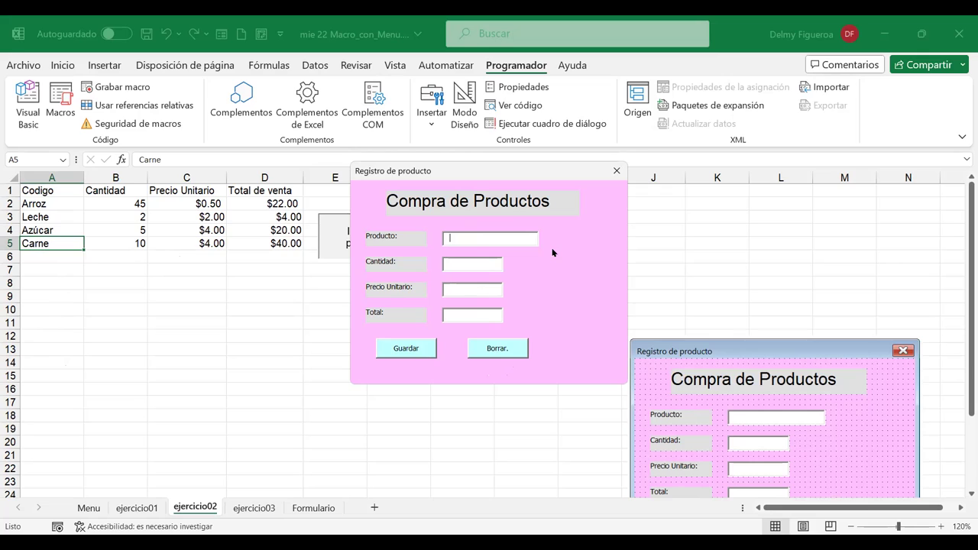
Enter Papas, quantity 5 at price 1.1, save it to row 6, and close the form.
text(Papas)
text(5)
key(Tab)
text(1.1)
click(422, 354)
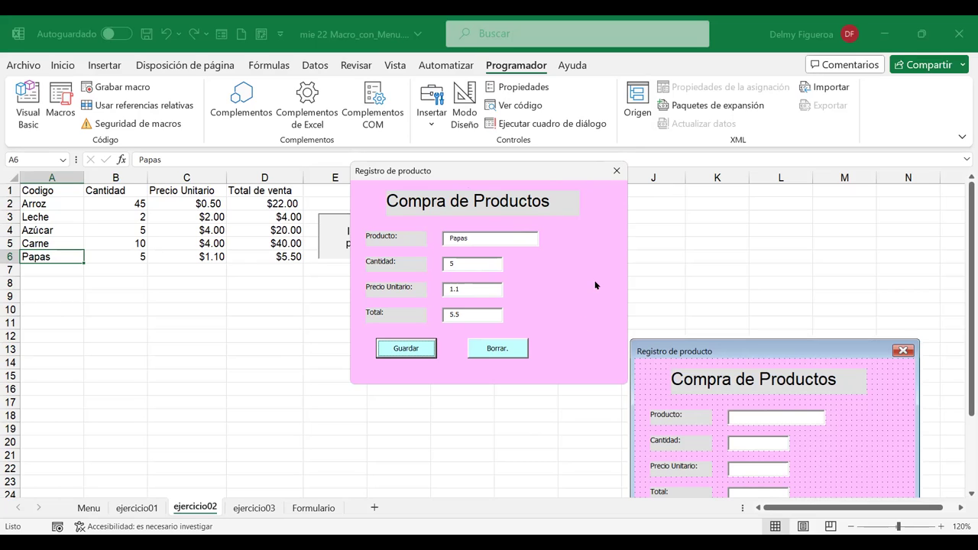
click(617, 169)
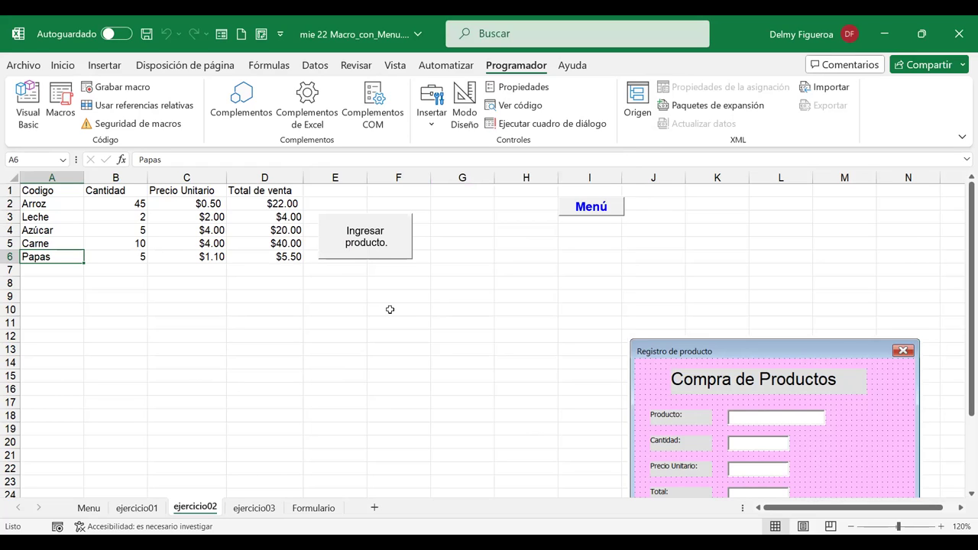
Duplicate the product form's Borrar button and place the copy to its right.
click(28, 105)
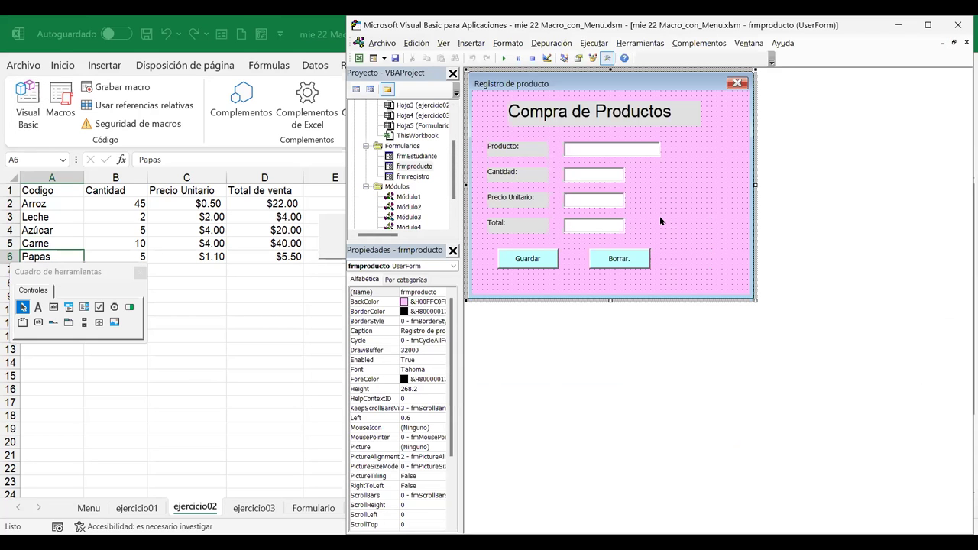
click(623, 260)
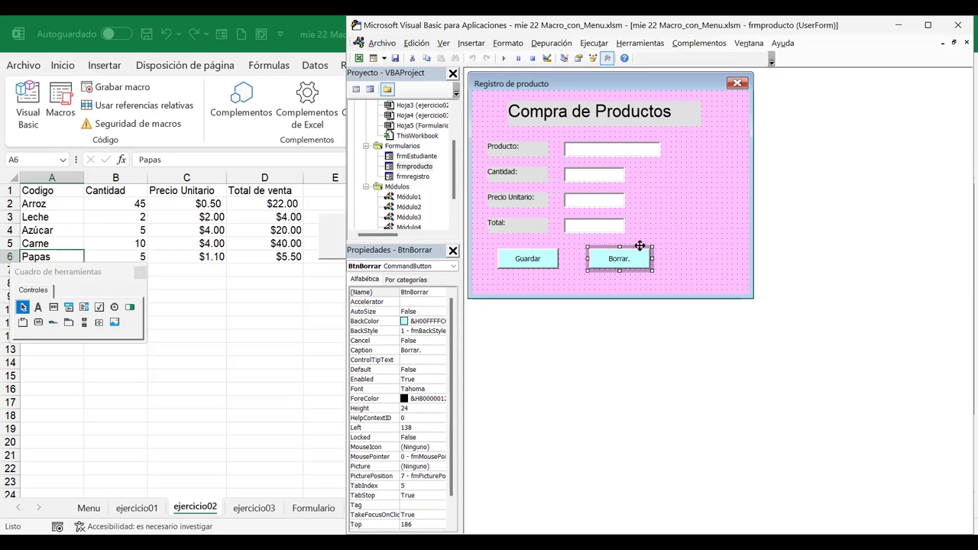
key(ctrl+v)
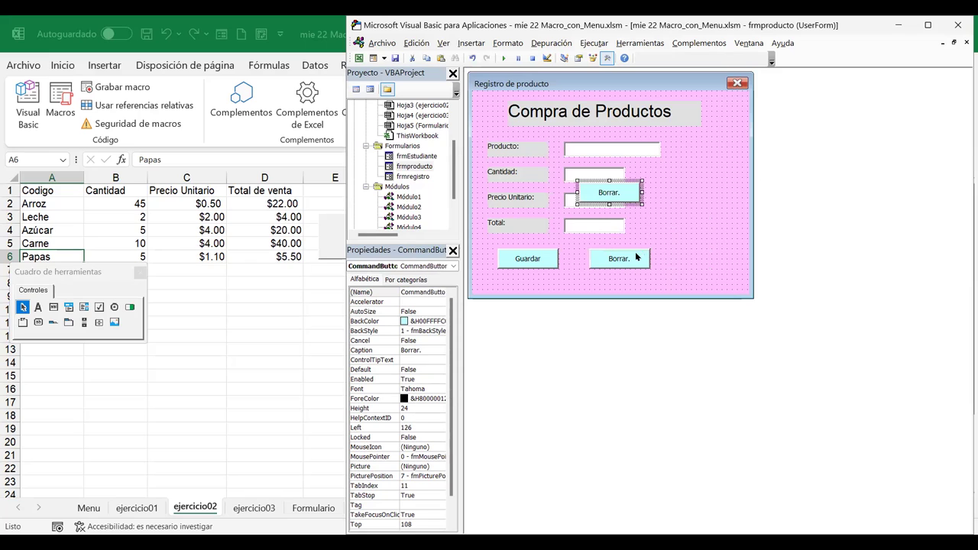
drag(629, 184, 716, 250)
drag(714, 246, 720, 247)
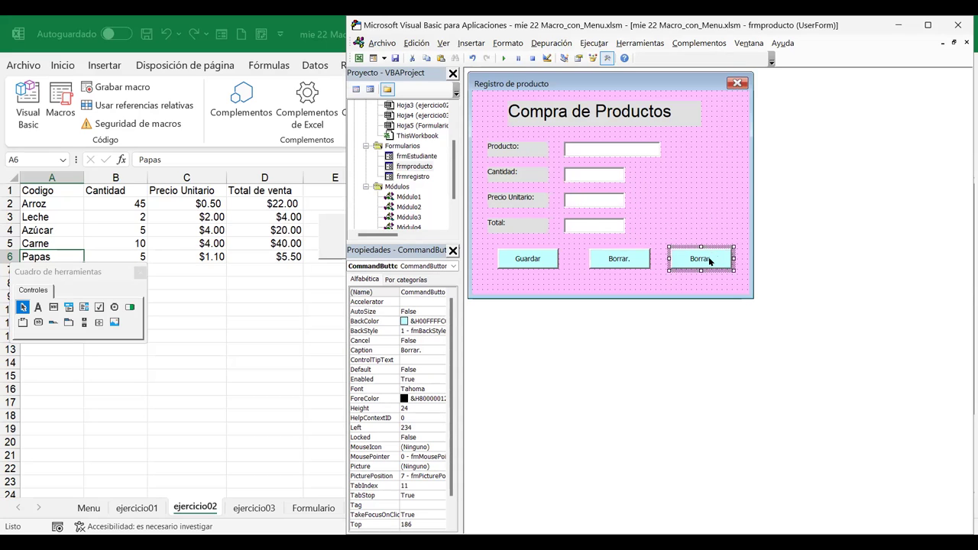
Caption the new button Salir and open its Click code.
click(425, 348)
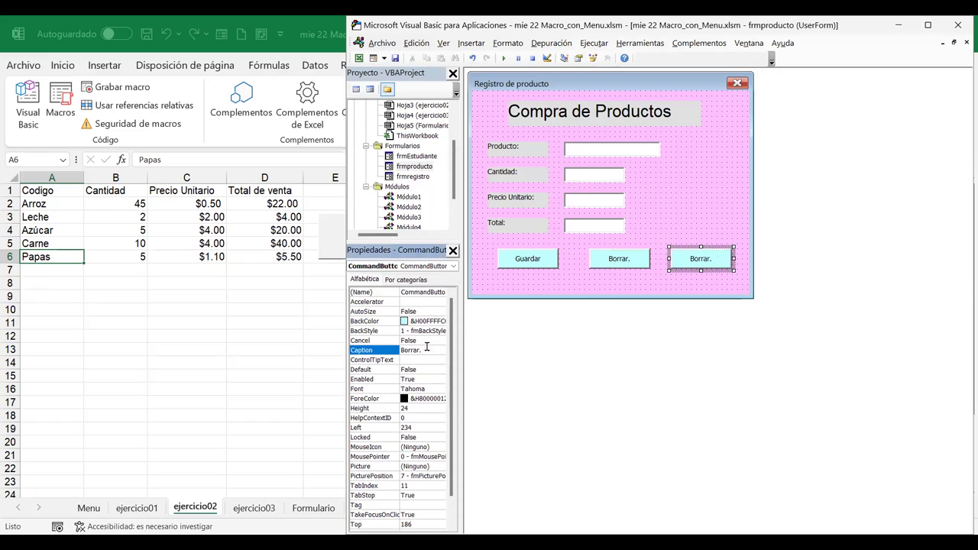
text(Sí)
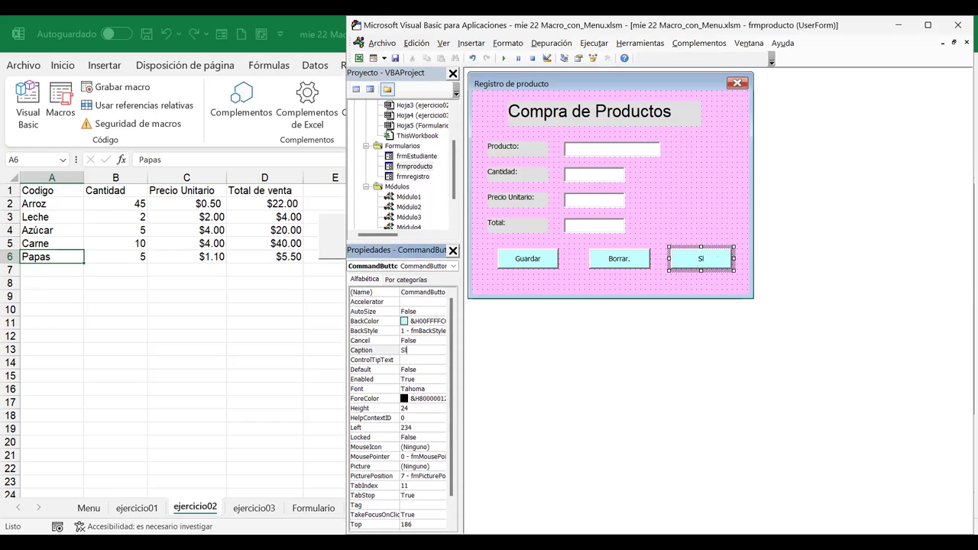
text(alir)
key(Return)
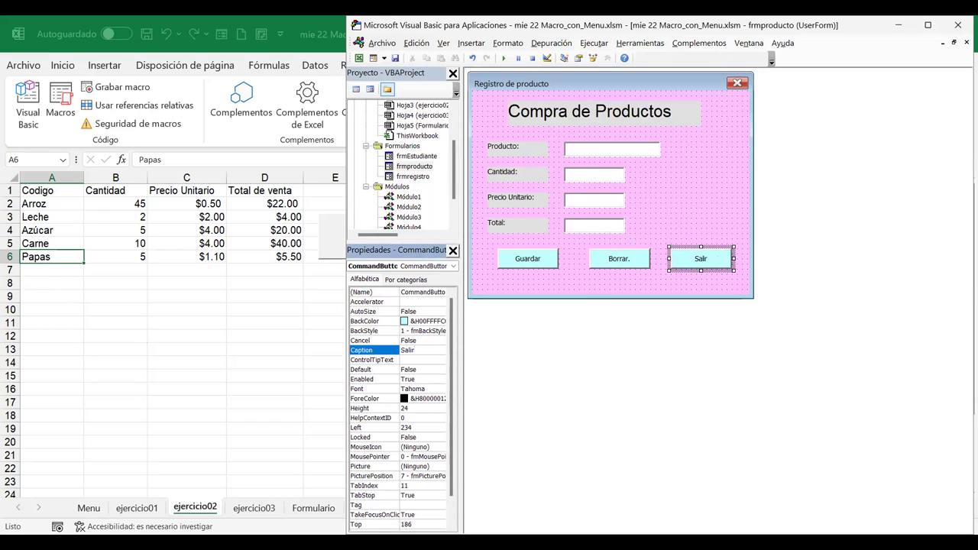
double_click(723, 255)
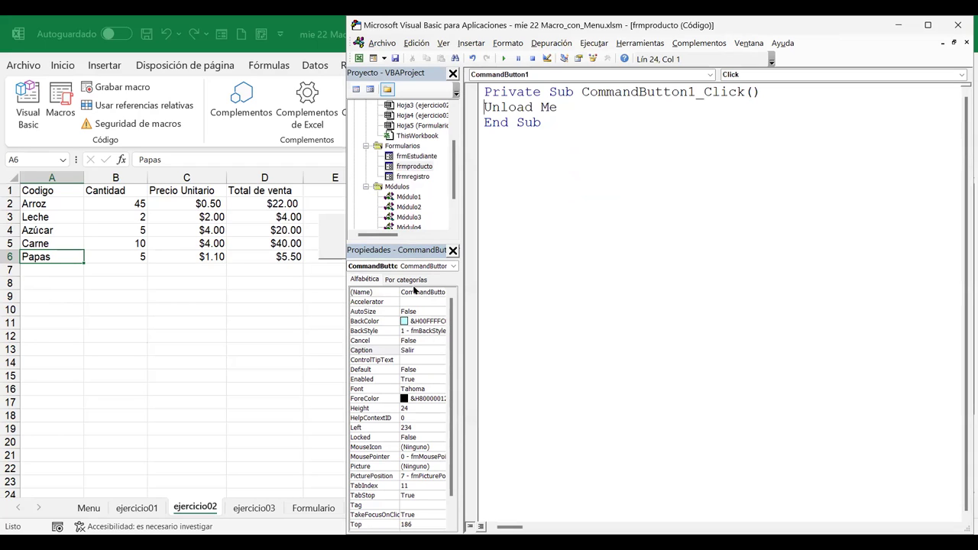
Set the Salir button's Cancel property to True and try running the form from the editor.
click(420, 342)
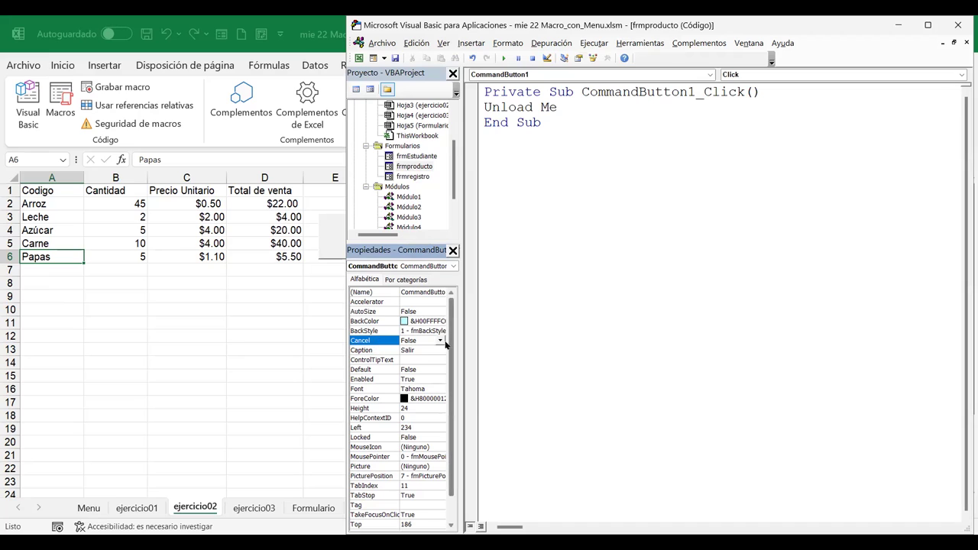
click(441, 342)
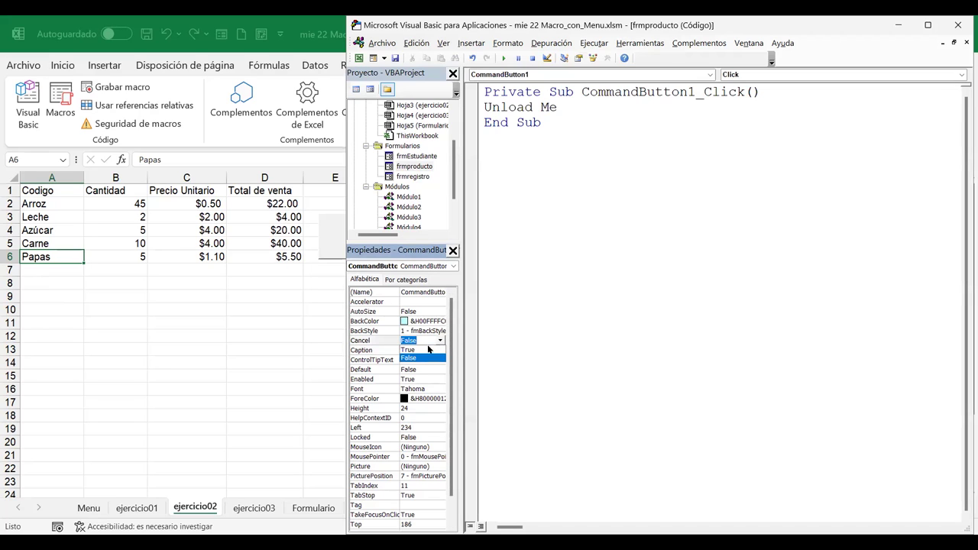
click(417, 349)
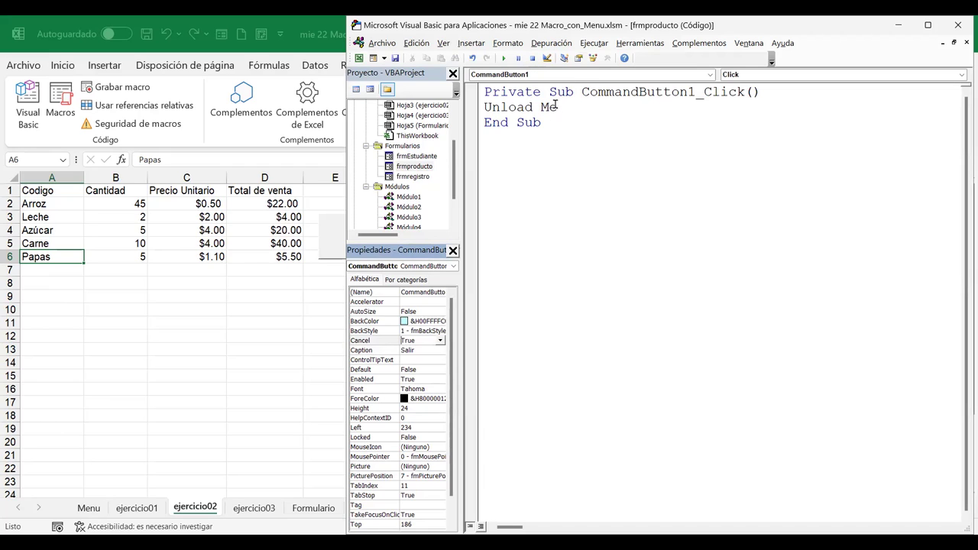
click(503, 58)
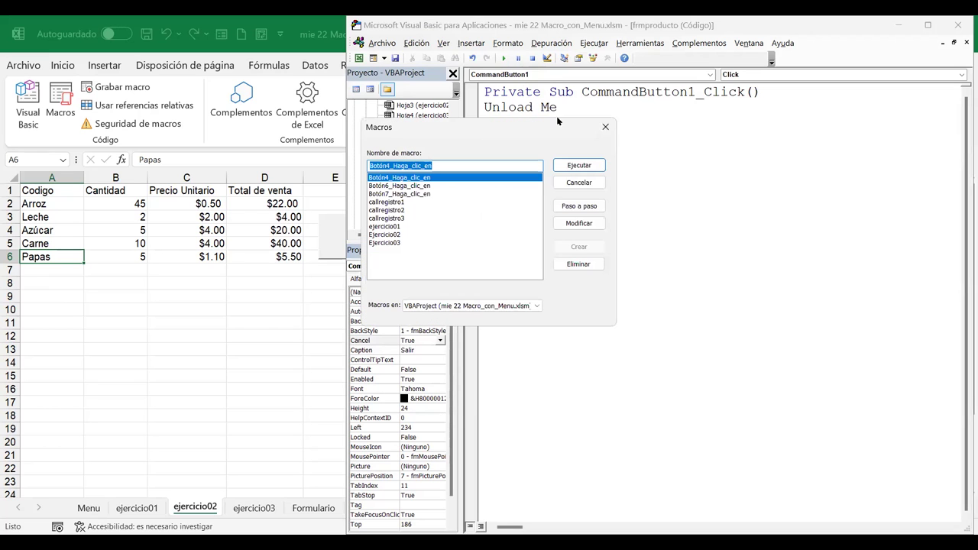
Dismiss the Macros list, open the product form from the worksheet, then close it.
click(605, 126)
click(244, 316)
click(384, 240)
click(384, 239)
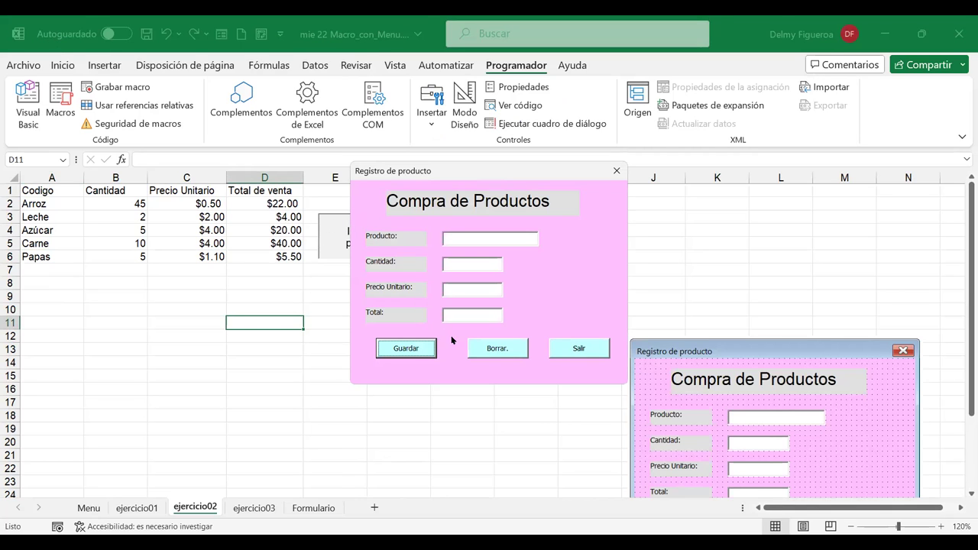
click(498, 350)
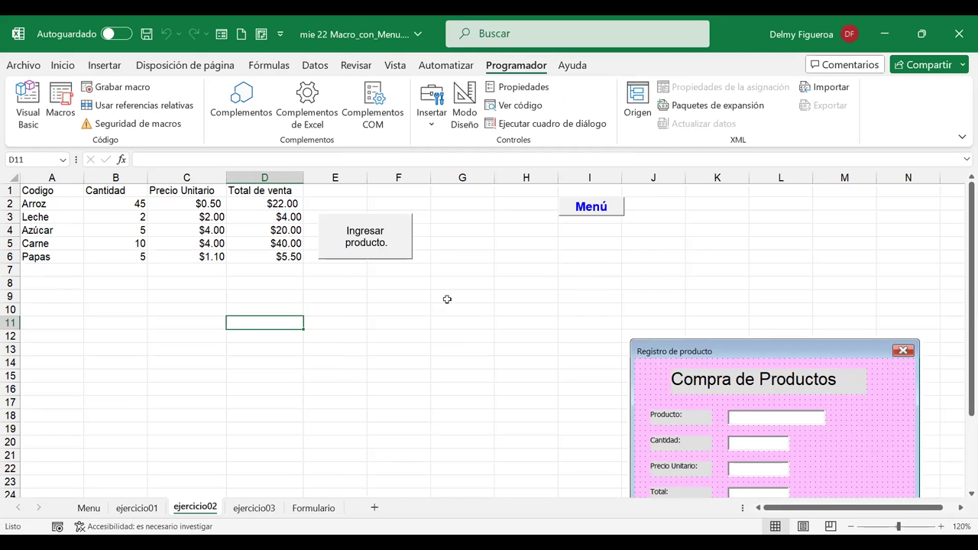
Reopen the form, confirm Salir closes it, then reopen it and close it with X.
click(380, 228)
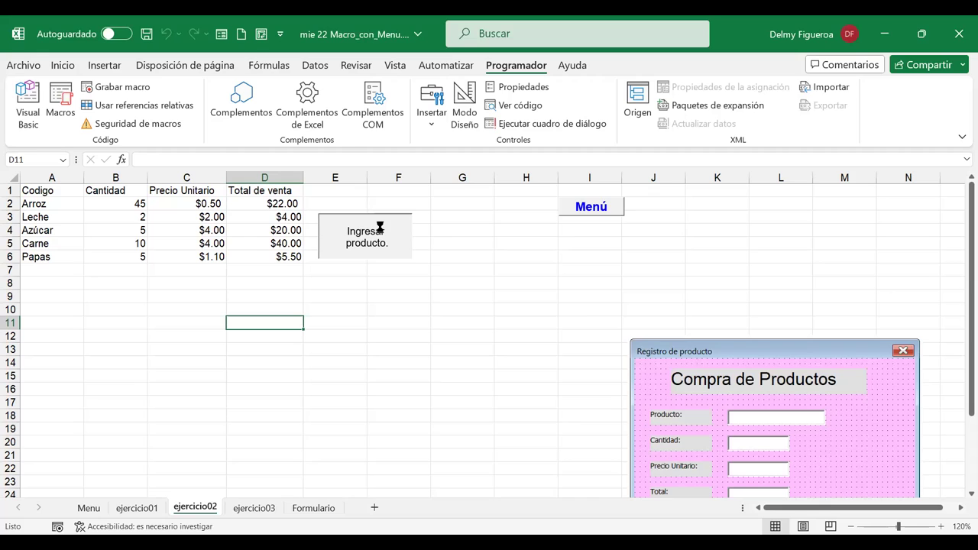
click(595, 349)
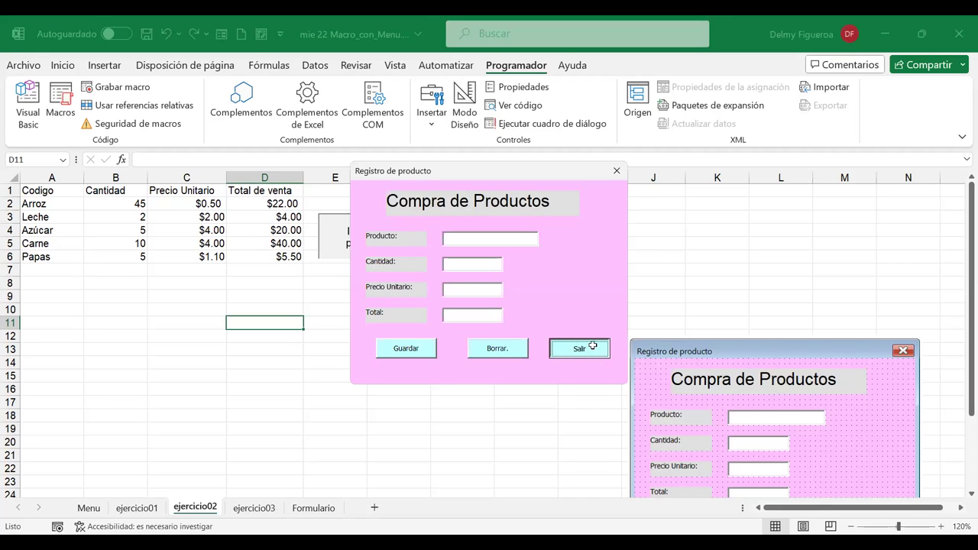
click(359, 243)
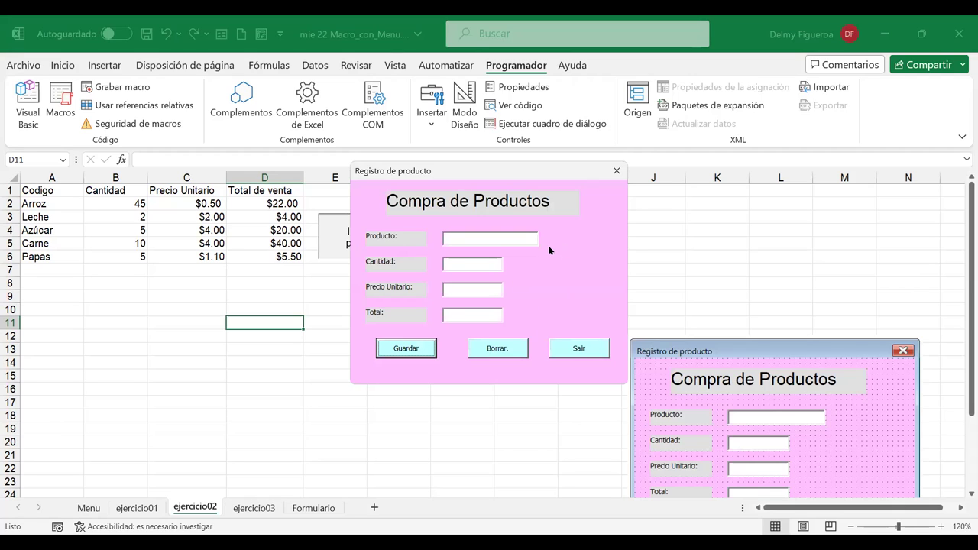
click(619, 171)
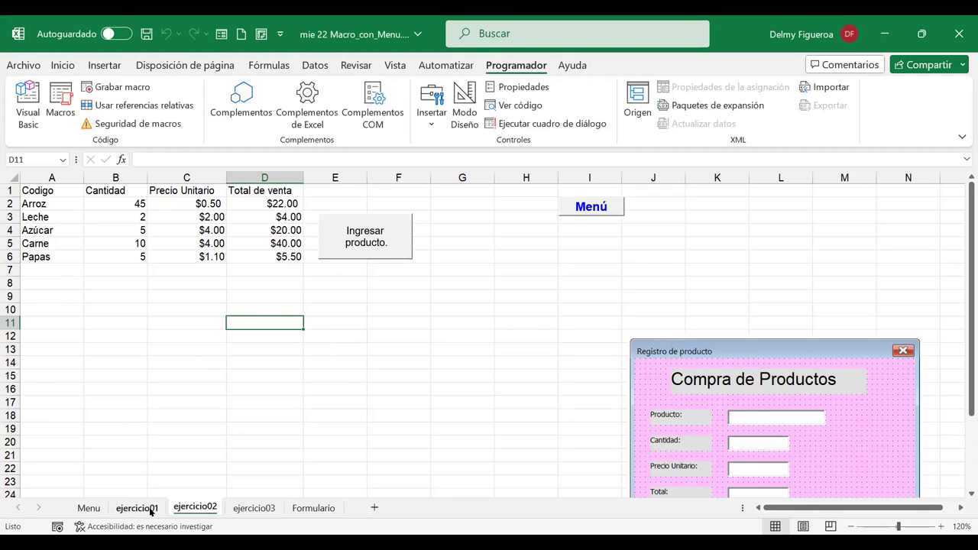
Switch to ejercicio01, open and cancel its Registro form, then open frmregistro in the editor.
click(151, 508)
click(512, 302)
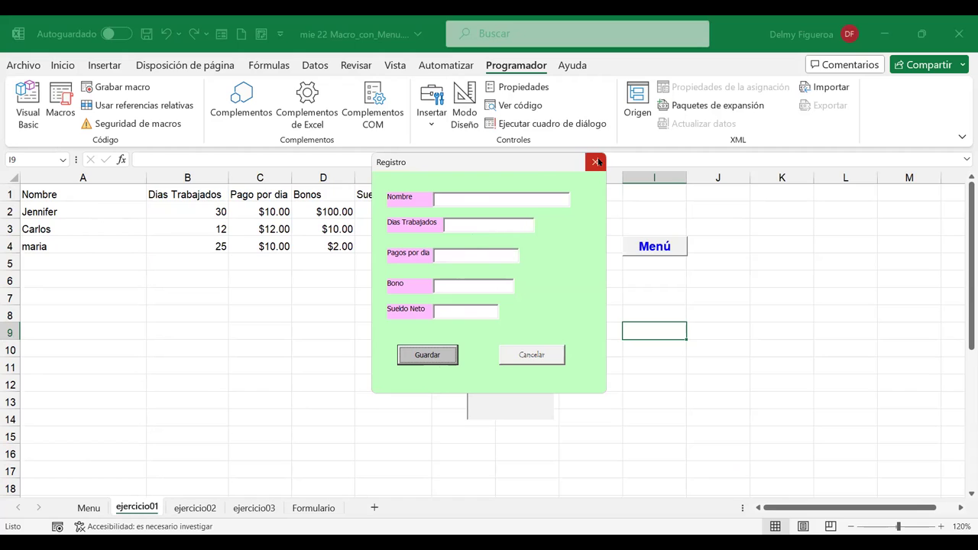
click(547, 351)
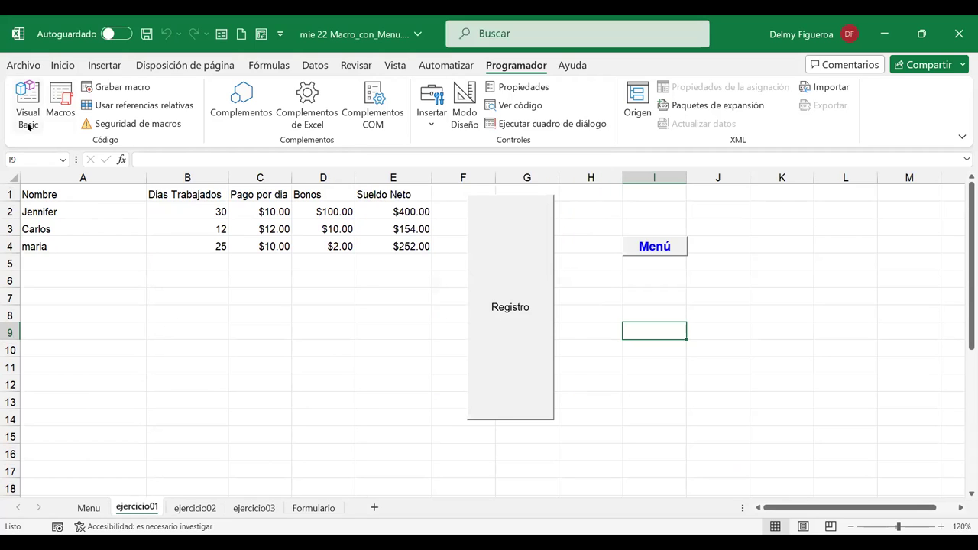
click(519, 307)
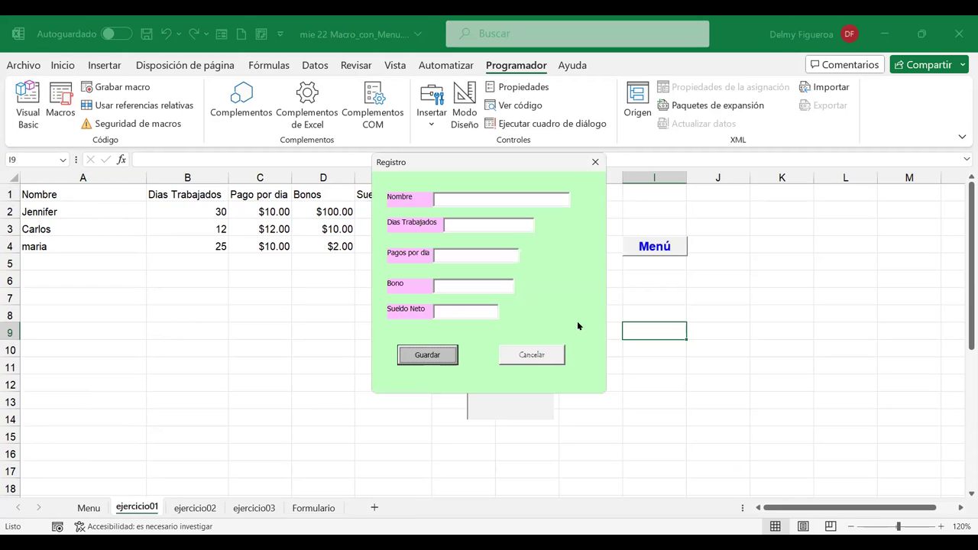
click(37, 111)
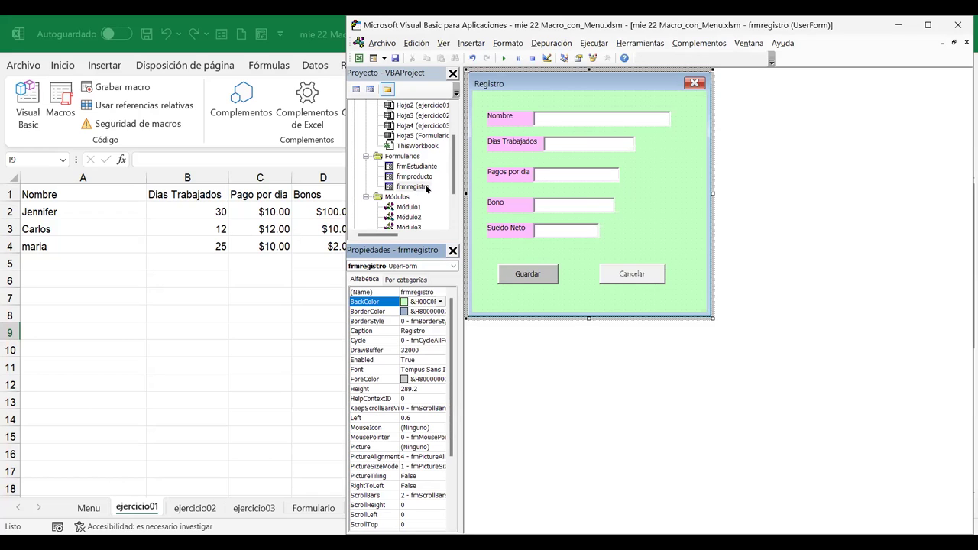
Double-click frmregistro's Guardar button to open its BtnGuardar_Click code.
click(539, 249)
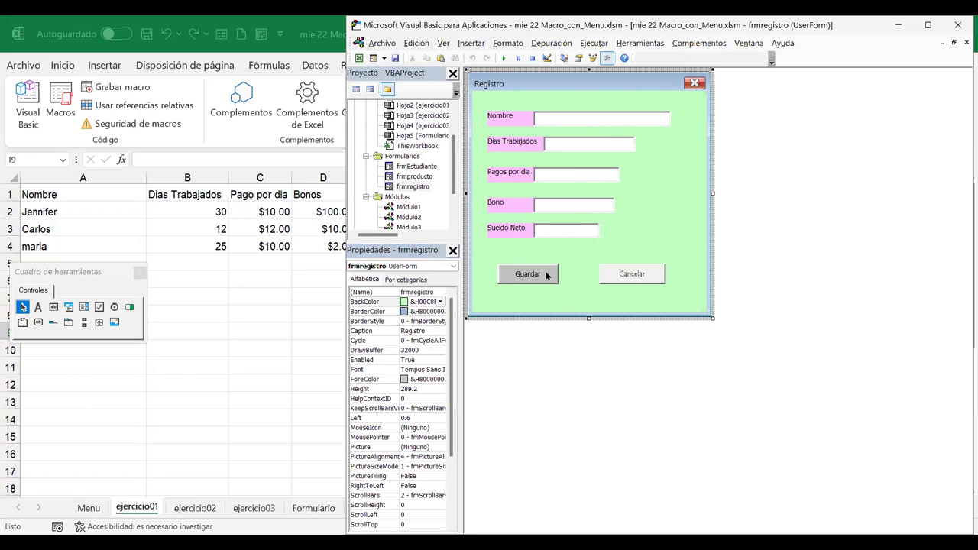
double_click(547, 276)
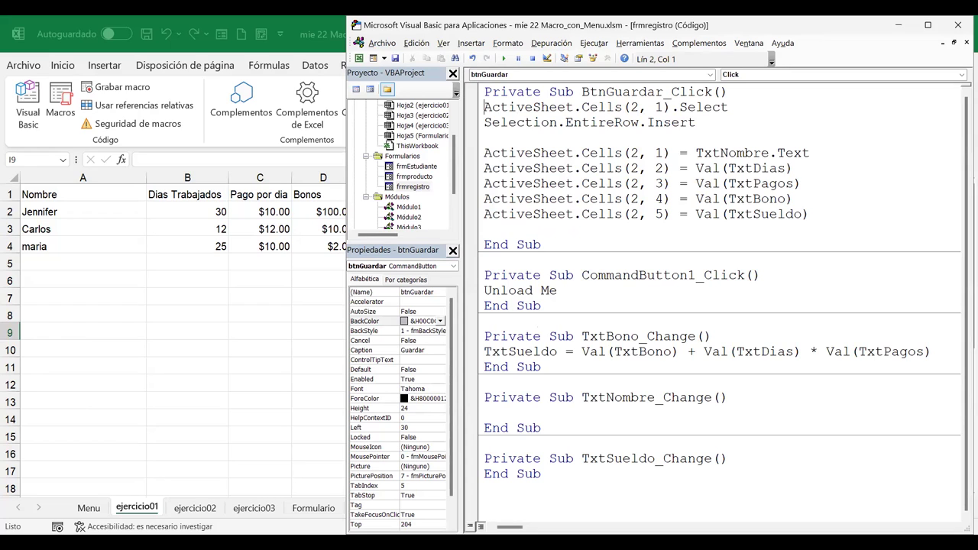
Switch to Procedure View and highlight Insert and EntireRow in BtnGuardar_Click.
click(472, 527)
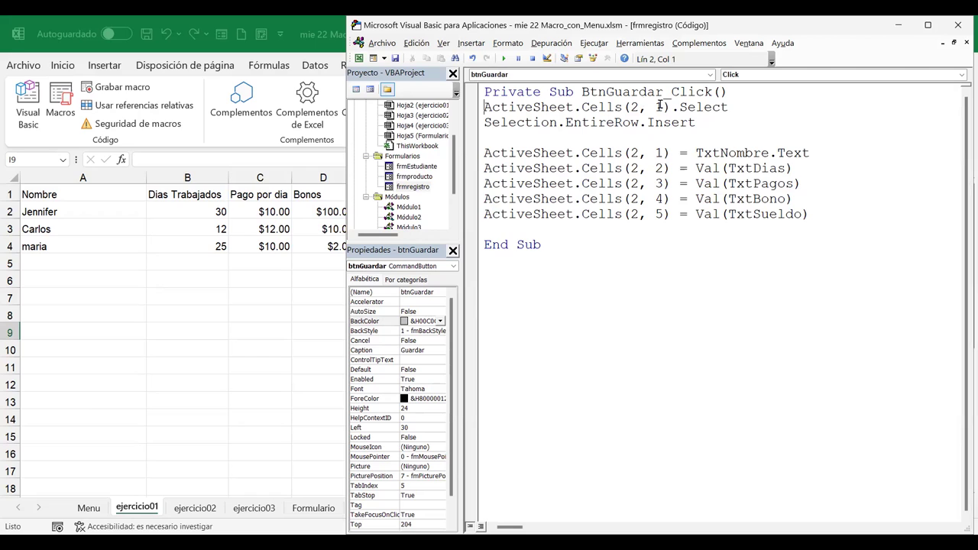
click(750, 105)
drag(646, 122, 709, 124)
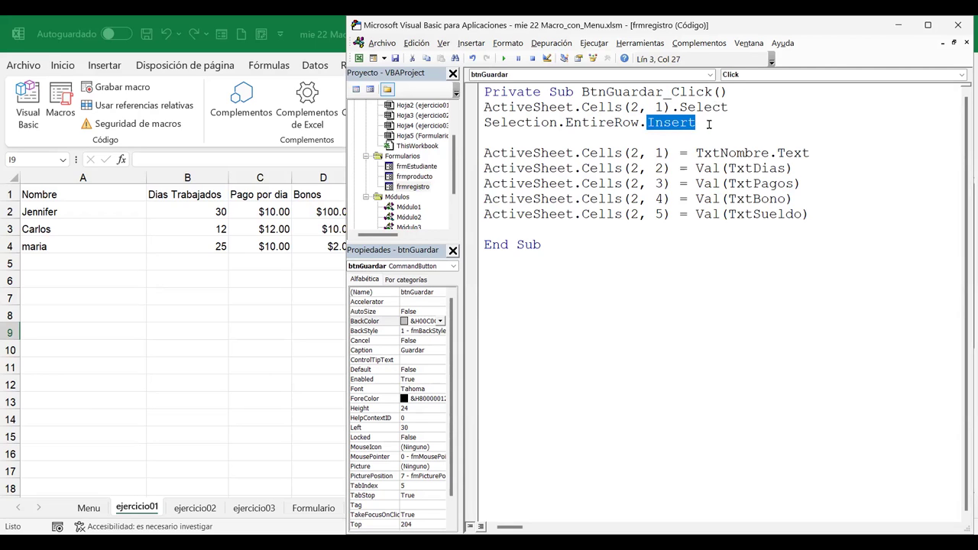
click(709, 123)
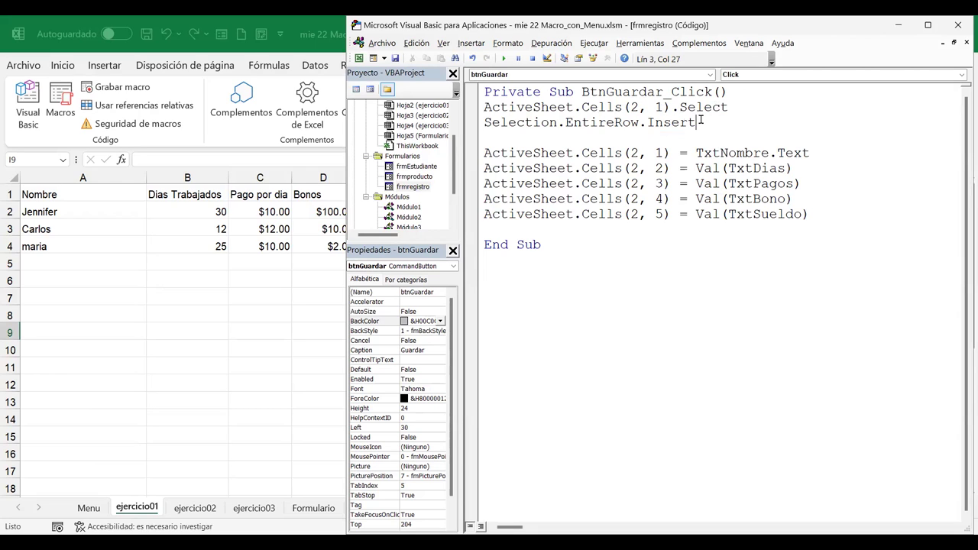
drag(639, 123, 567, 125)
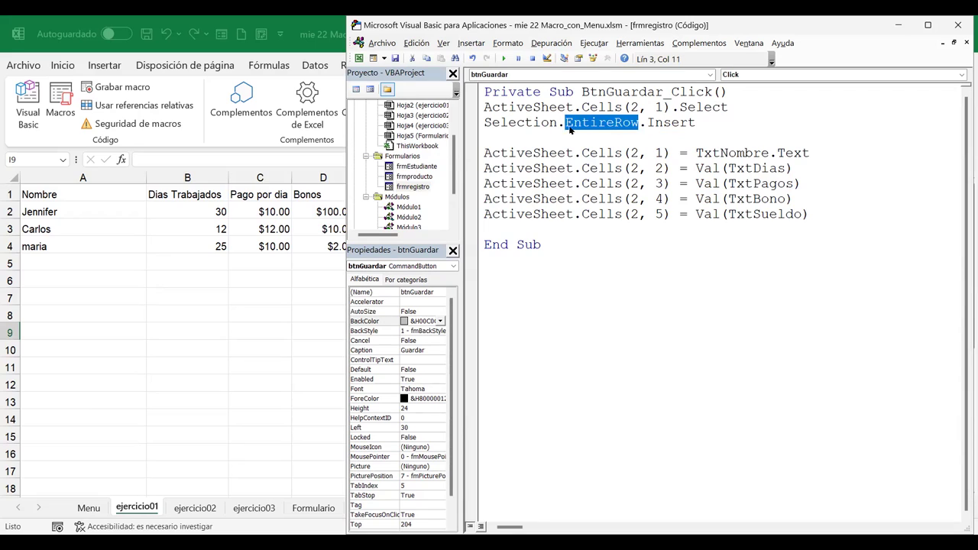
click(609, 123)
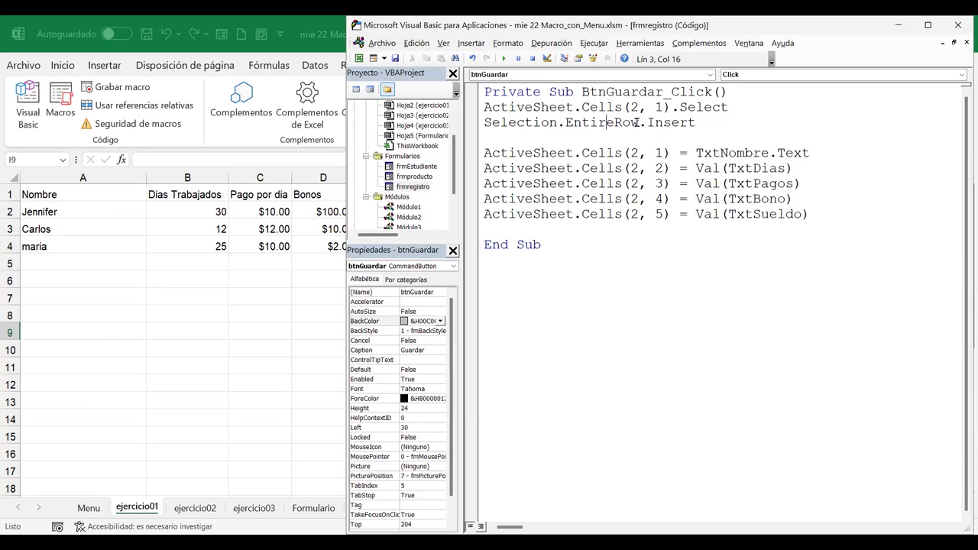
click(607, 153)
drag(696, 152, 805, 158)
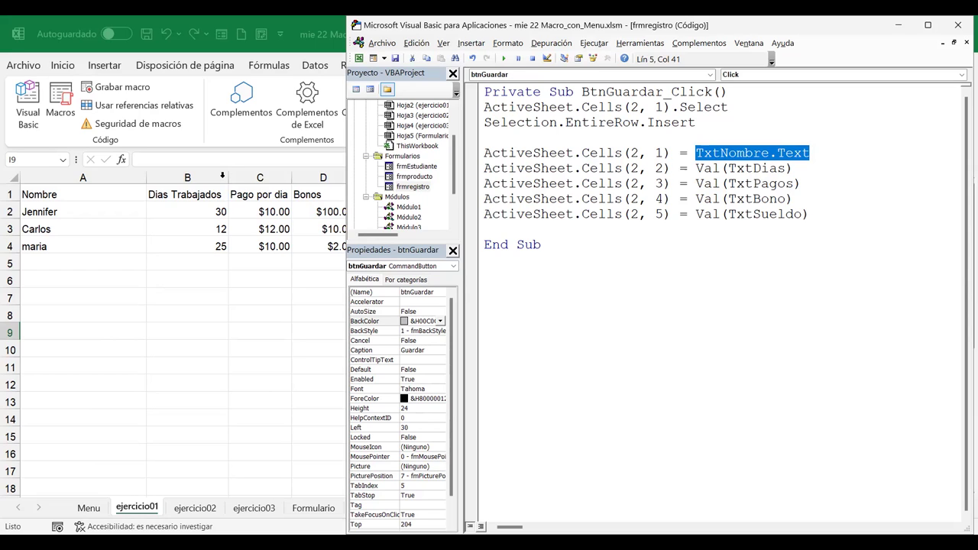
click(762, 170)
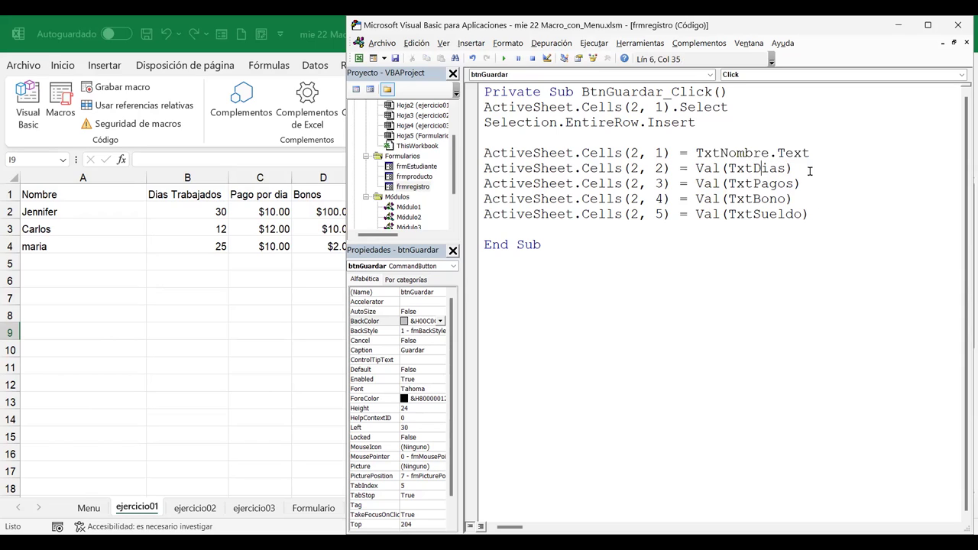
click(796, 169)
drag(770, 168, 777, 214)
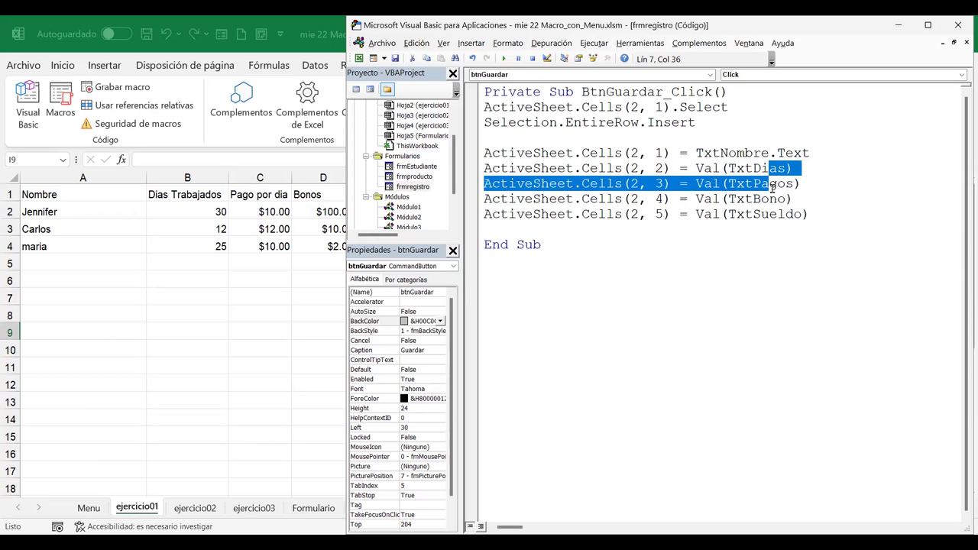
click(826, 174)
drag(719, 170, 696, 170)
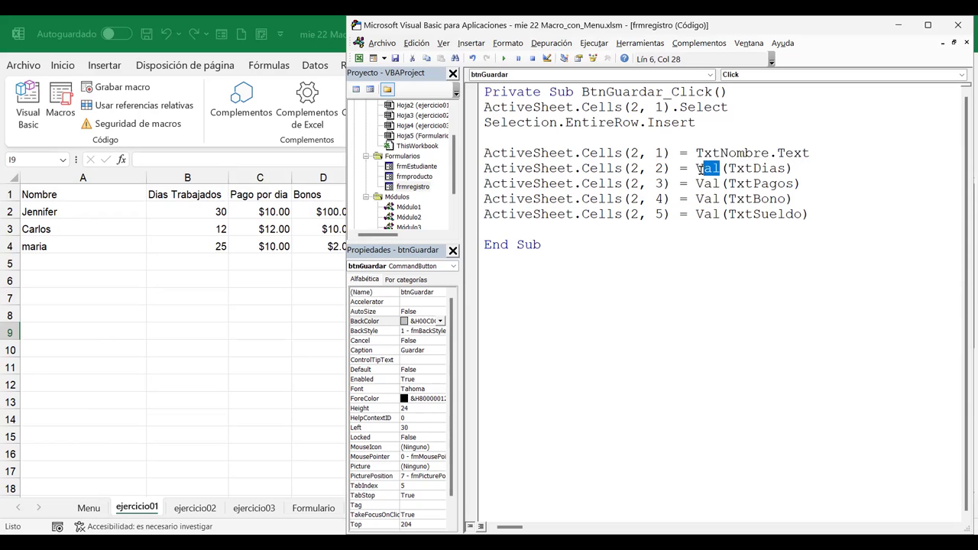
click(797, 171)
drag(719, 168, 694, 168)
click(785, 184)
click(806, 184)
click(799, 197)
click(814, 214)
Enter a worker's name, 20 days worked, $20 per day and a $200 bonus, and save.
click(288, 261)
click(511, 307)
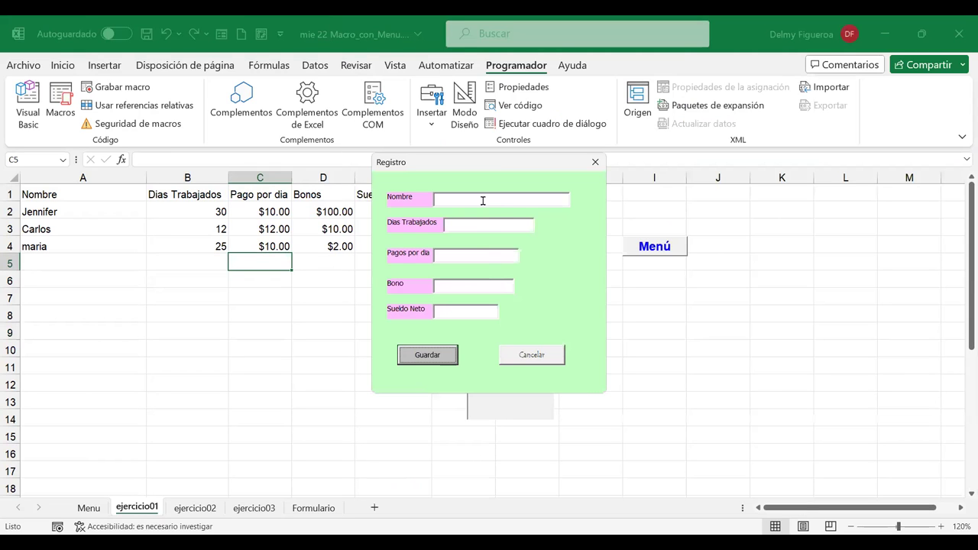
click(484, 200)
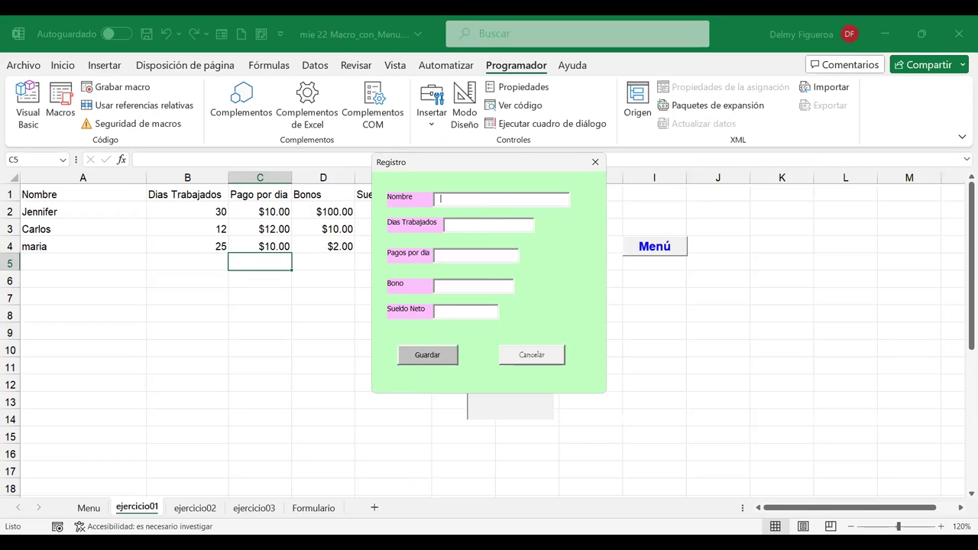
key(alt+Tab)
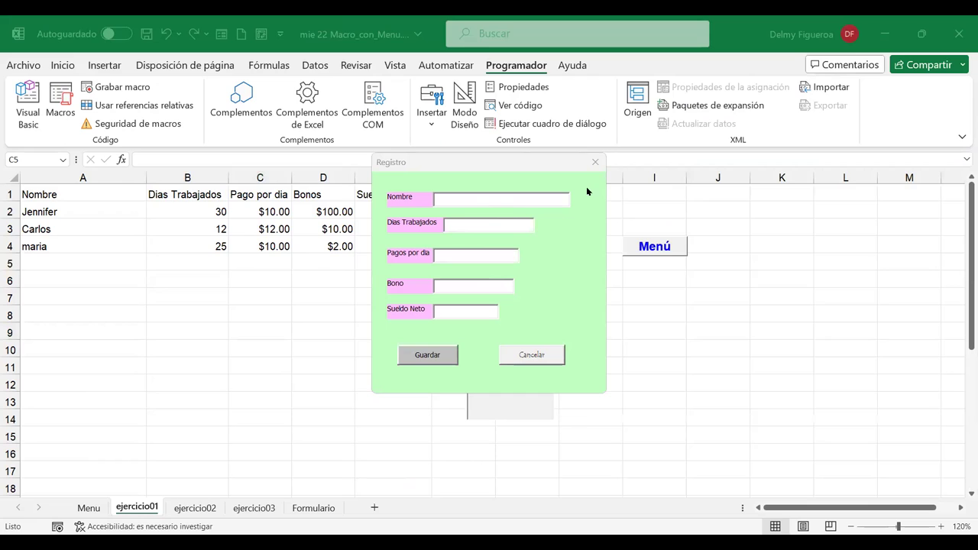
click(586, 186)
text(Josseline)
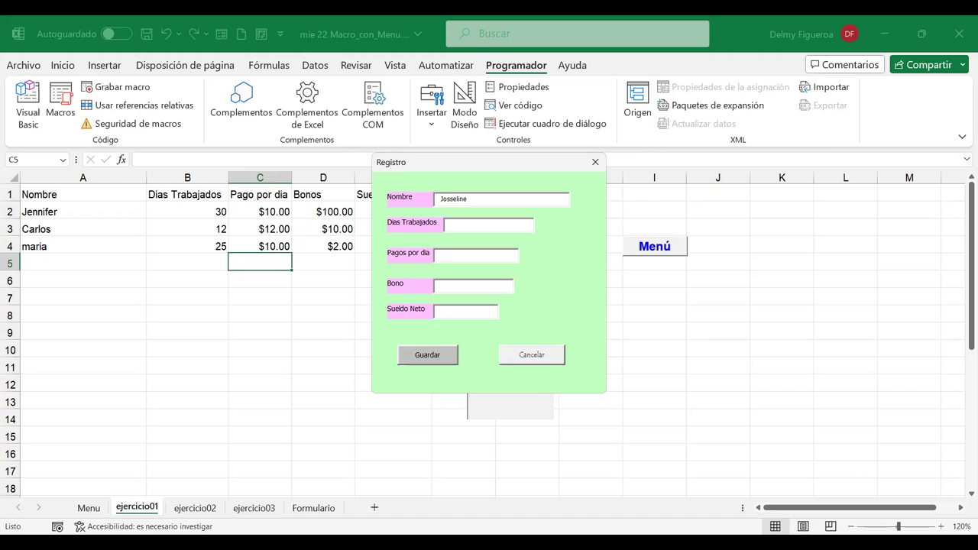
text(20)
key(Tab)
text(20)
text(200)
click(426, 355)
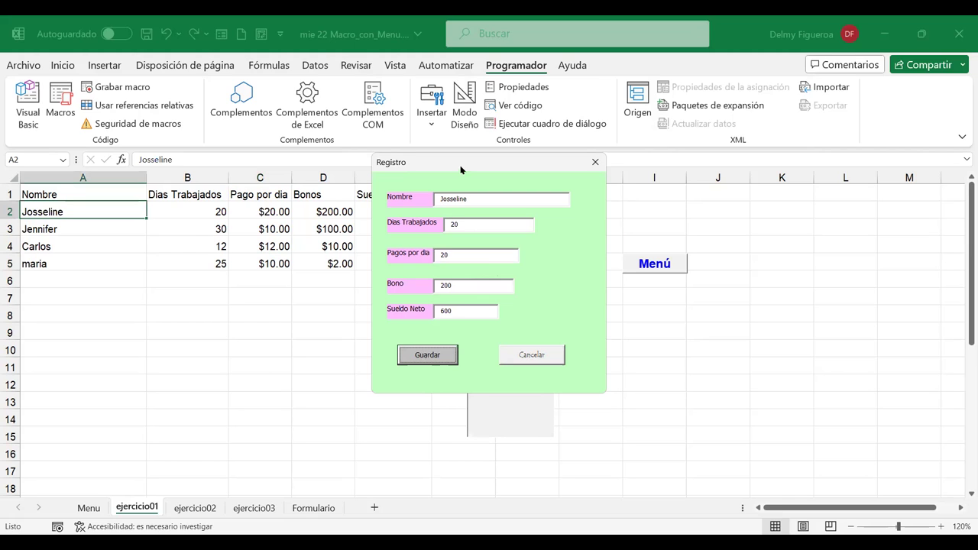
Move the form aside to reveal the $600.00 net salary, then close, reopen and cancel Registro.
drag(553, 176, 637, 188)
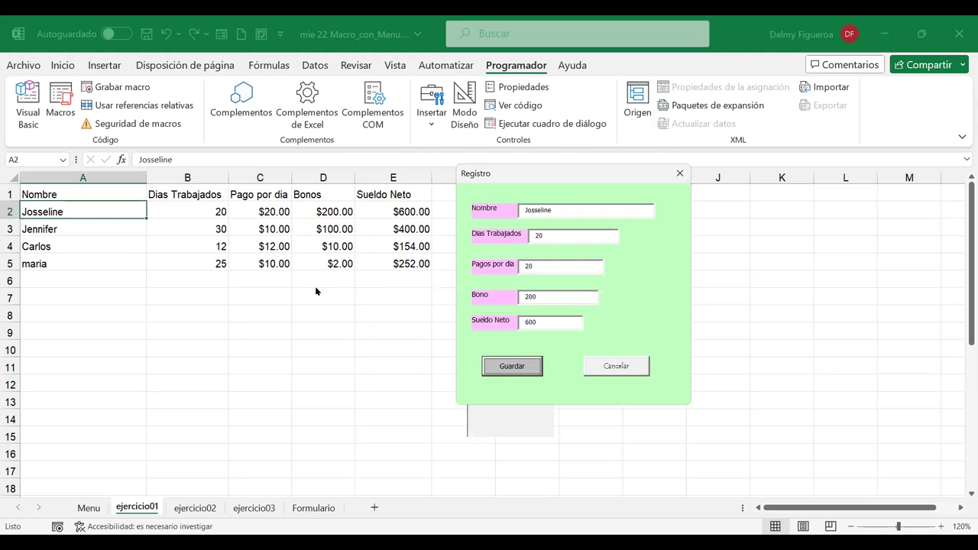
click(620, 368)
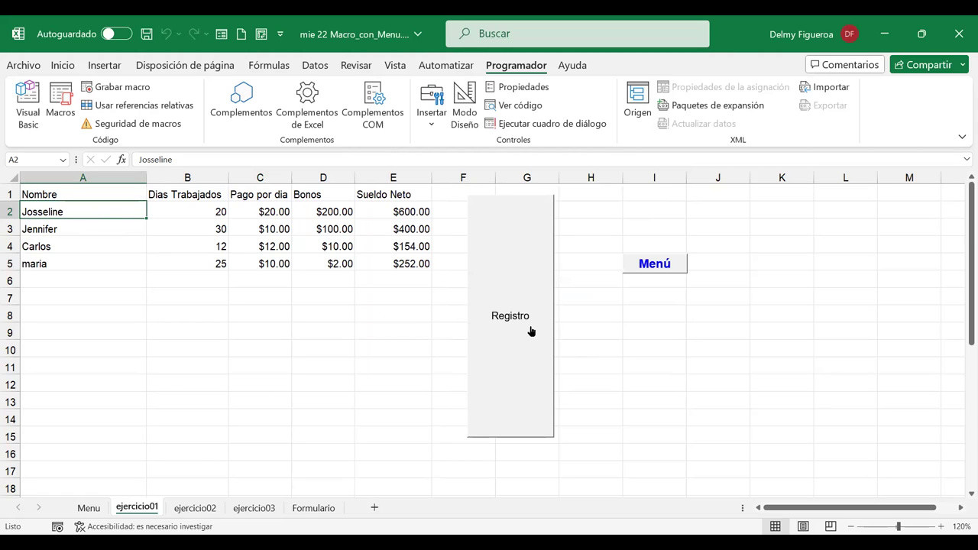
click(530, 327)
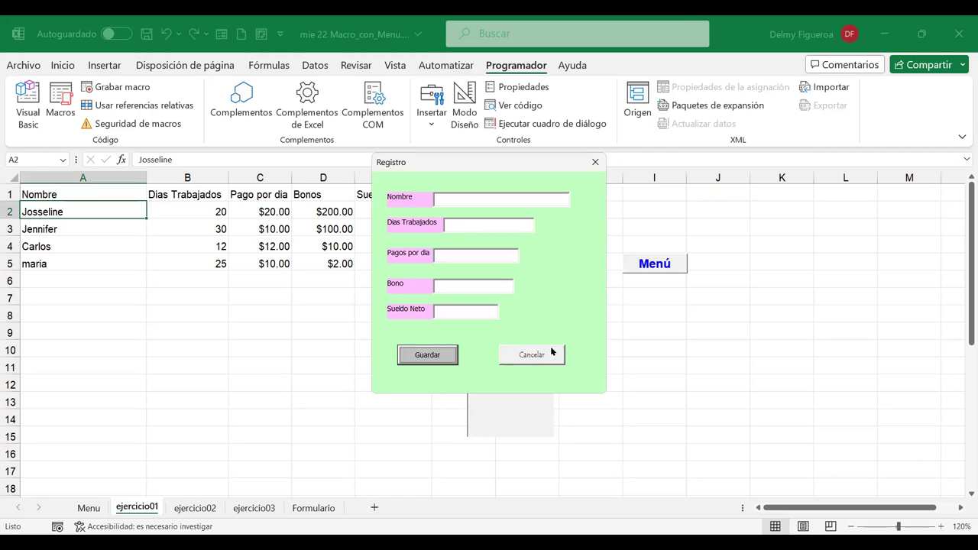
click(552, 352)
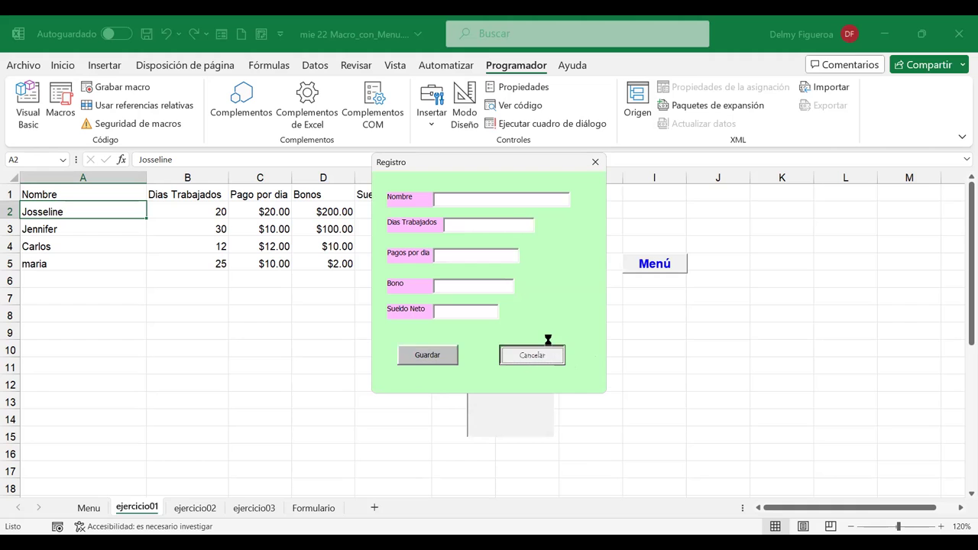
Switch via ejercicio02 to the ejercicio03 sheet and open the Datos del Estudiante form.
click(195, 508)
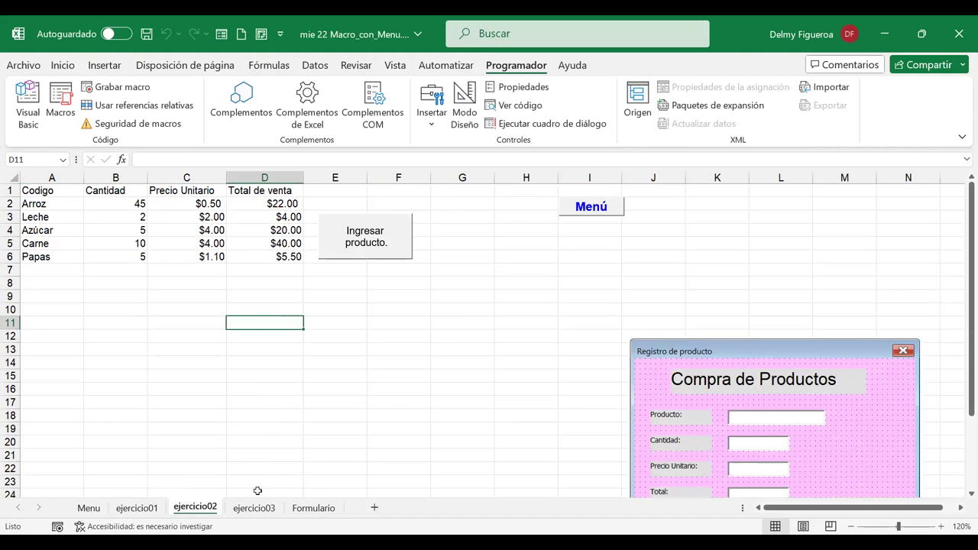
click(256, 509)
click(588, 416)
click(480, 303)
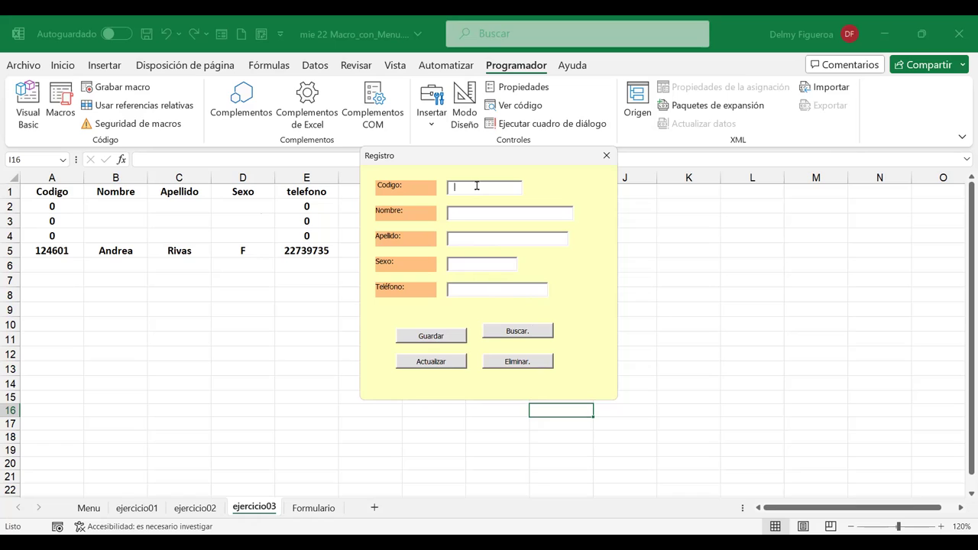
Look up the student record with code 0 and confirm the found message.
text(0)
click(526, 332)
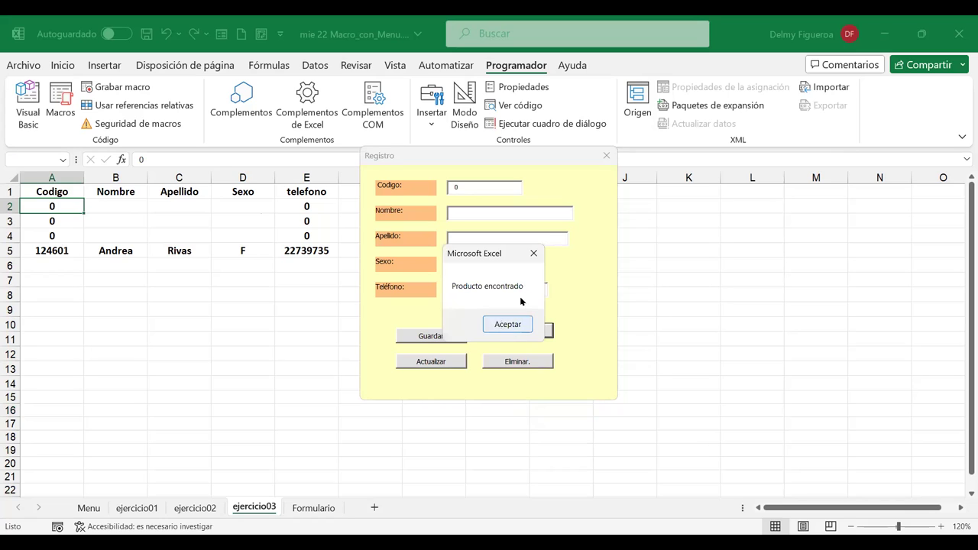
key(Return)
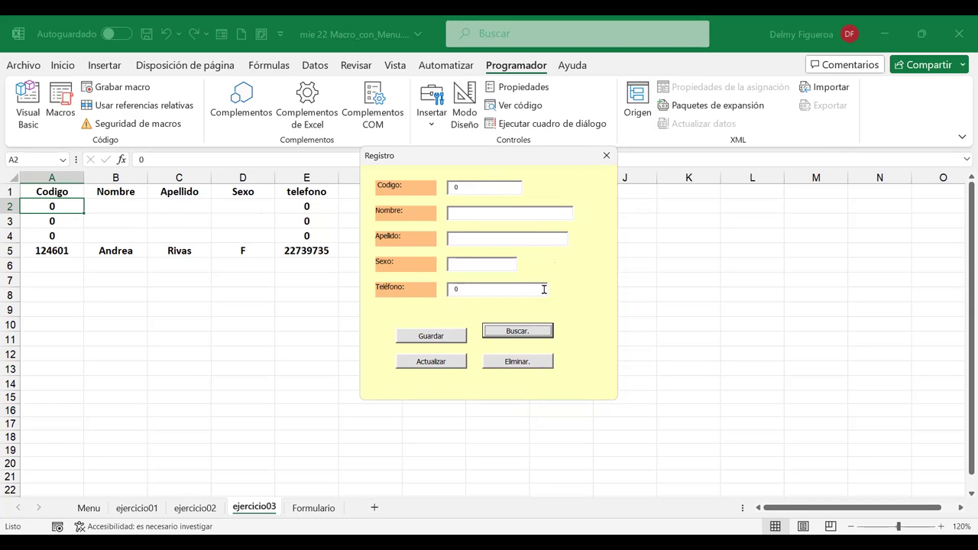
Delete the zero-code rows, save a fresh code-0 record, and close the form.
click(531, 361)
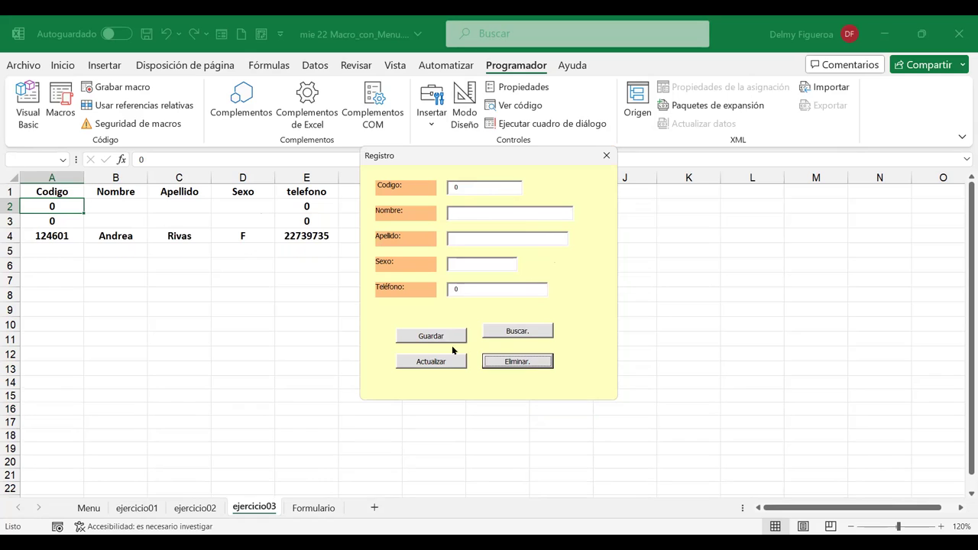
click(531, 361)
click(518, 361)
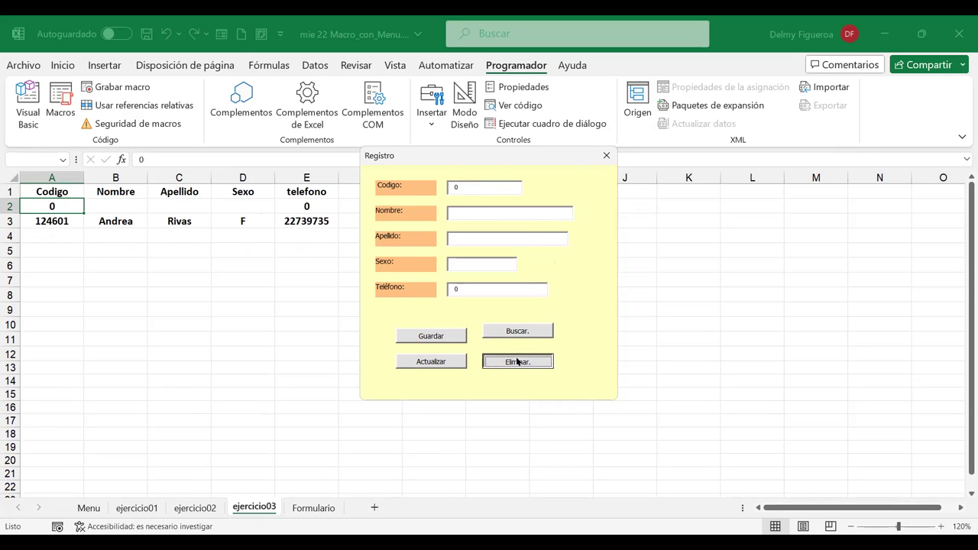
click(440, 335)
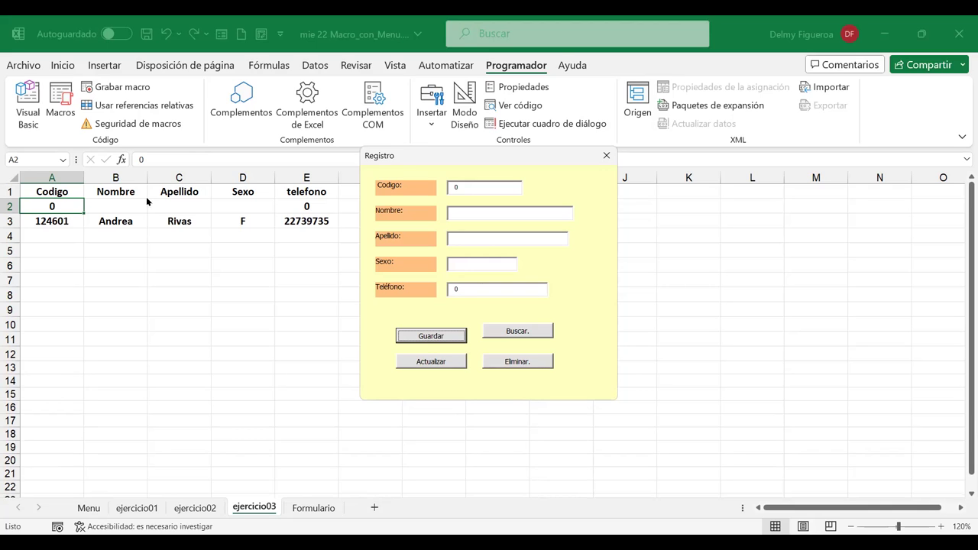
click(606, 155)
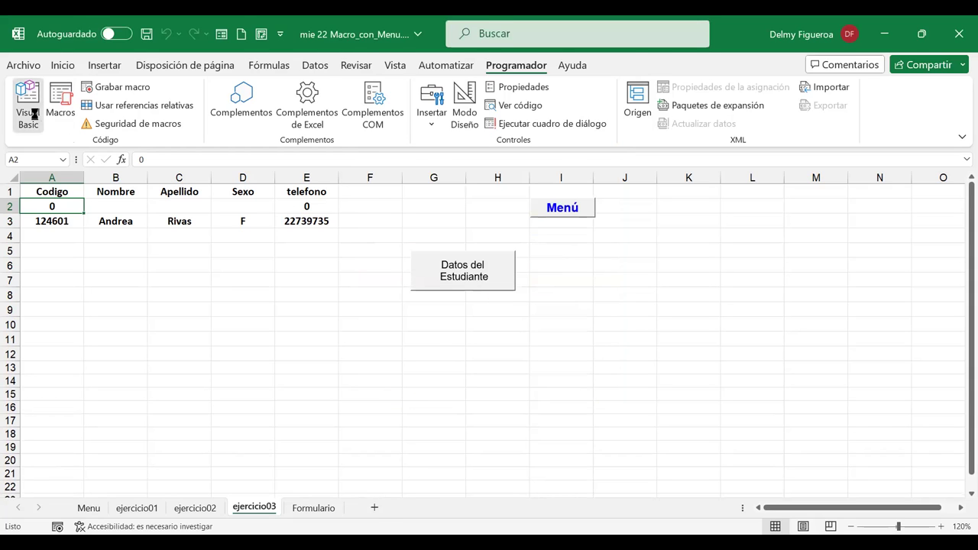
double_click(422, 168)
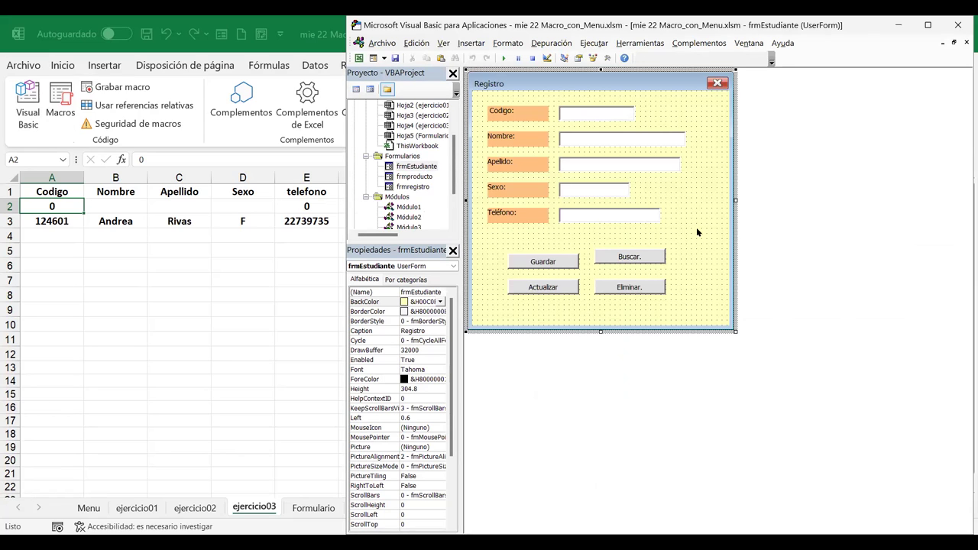
click(539, 265)
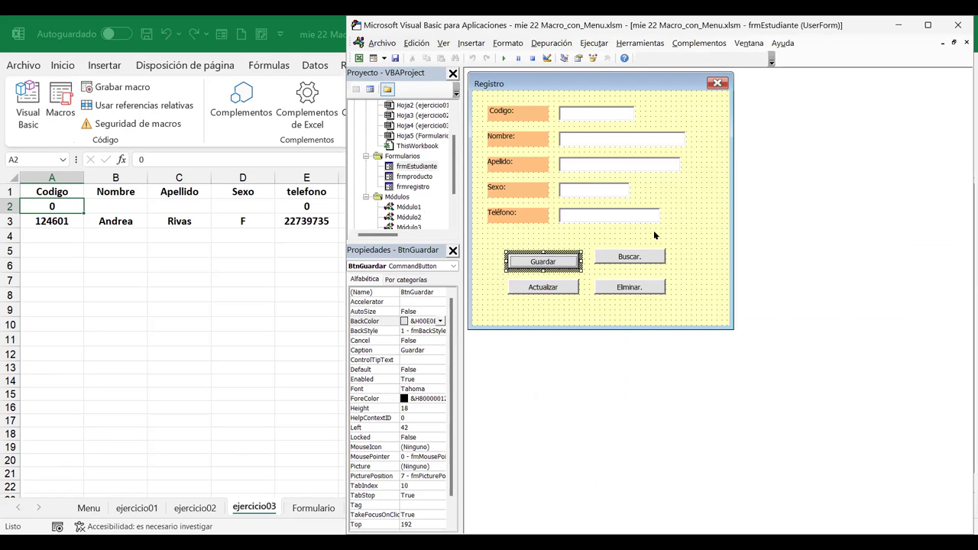
double_click(547, 261)
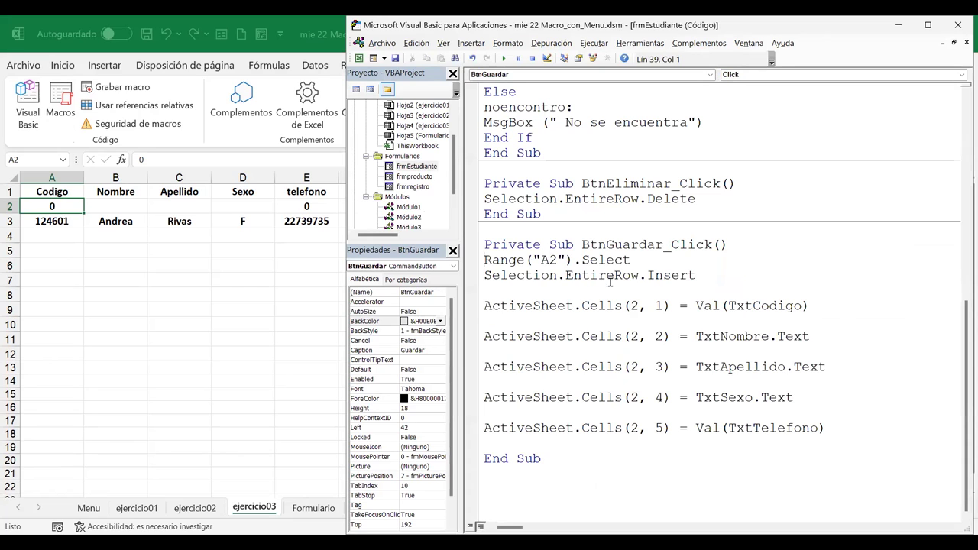
click(646, 258)
drag(540, 259, 557, 260)
click(670, 275)
drag(639, 275, 567, 277)
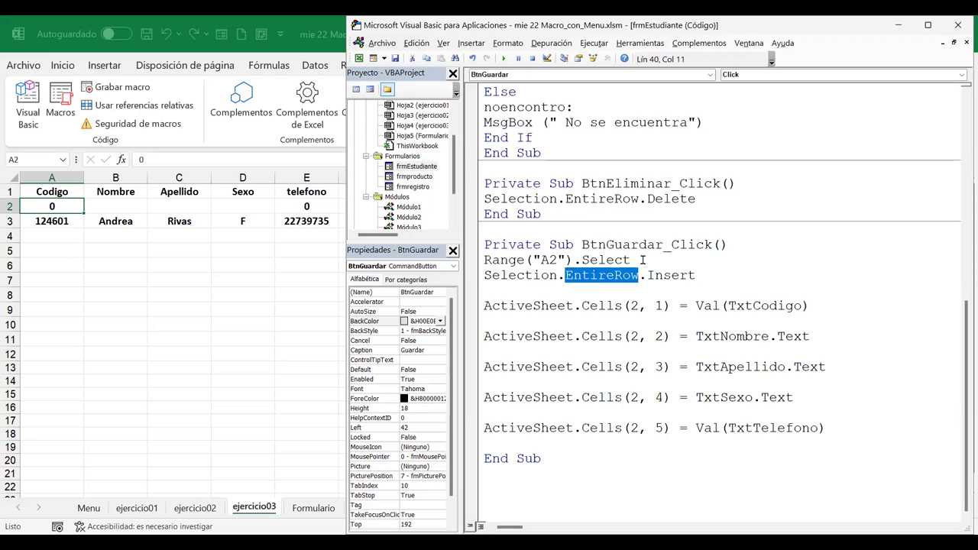
click(643, 260)
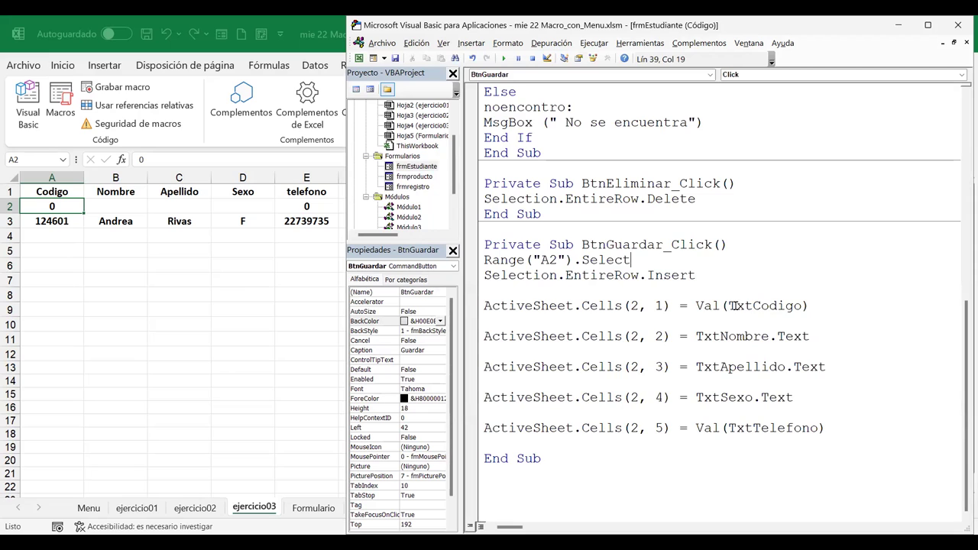
click(778, 305)
drag(729, 306, 795, 306)
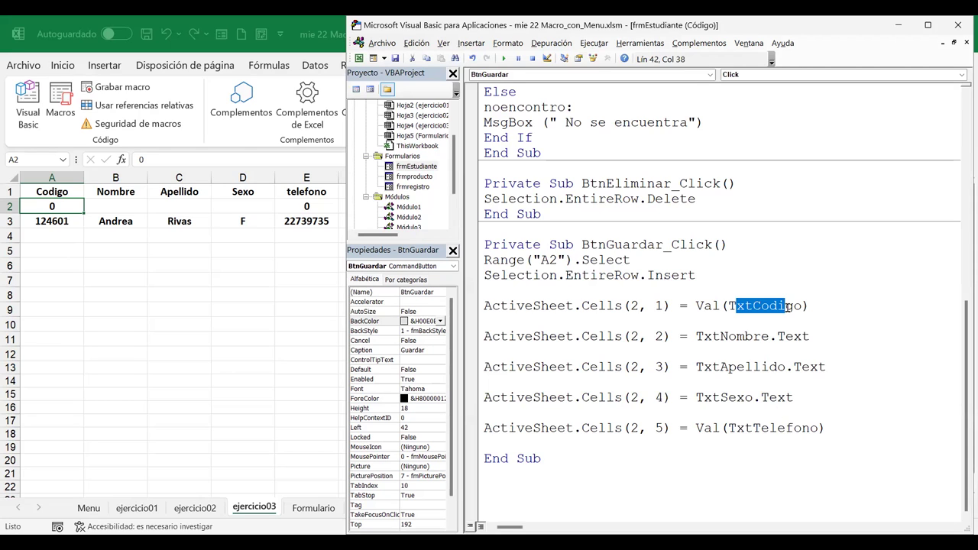
click(741, 337)
click(751, 427)
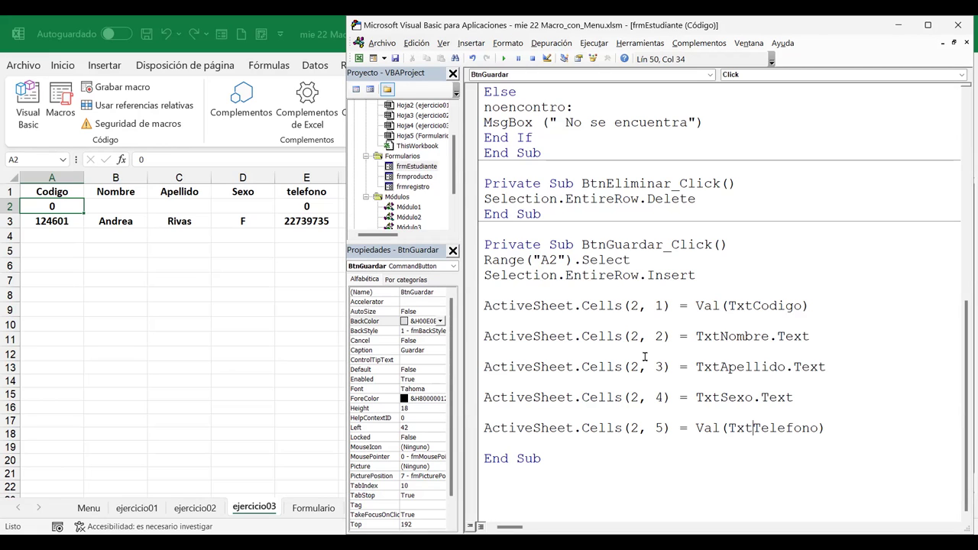
key(shift+F7)
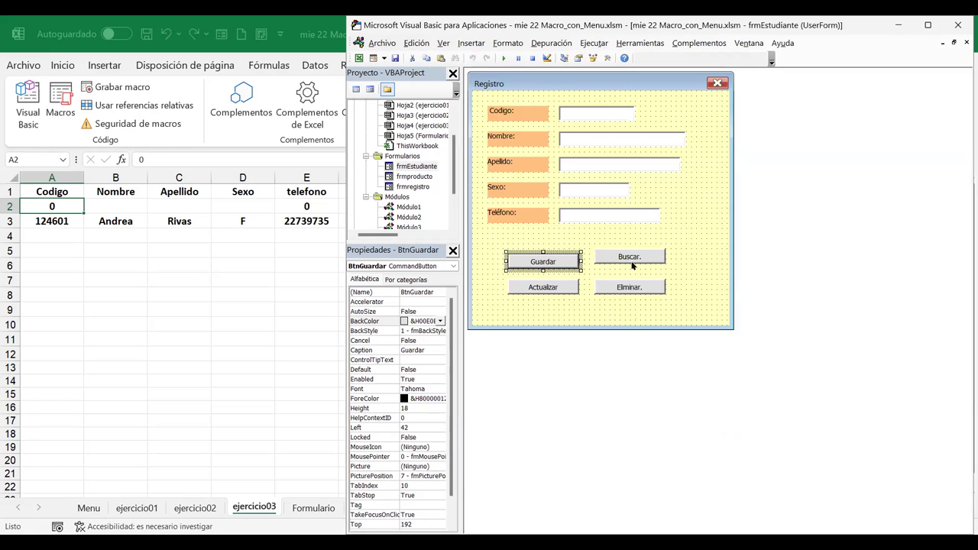
Open the Buscar button's code and examine its On Error GoTo noencontro line.
double_click(638, 258)
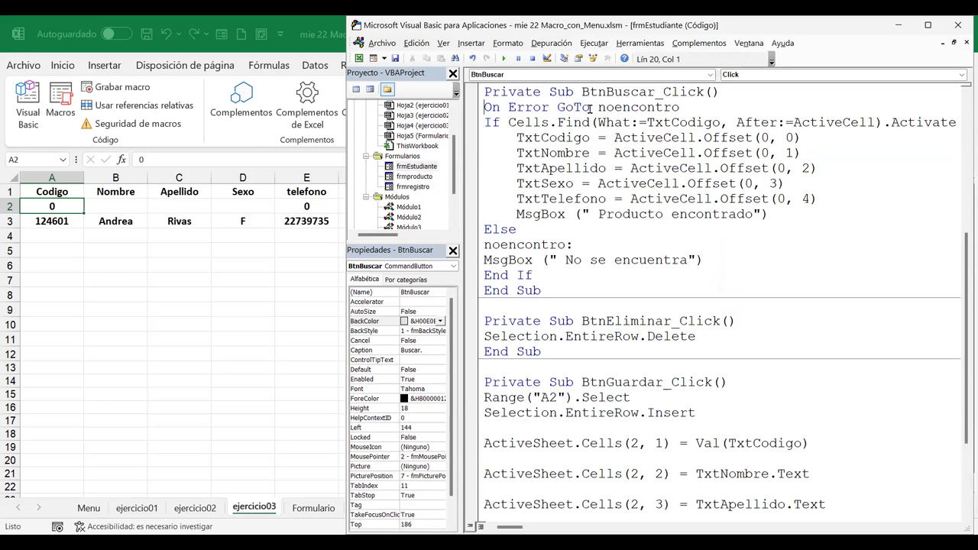
click(691, 109)
drag(599, 107, 662, 110)
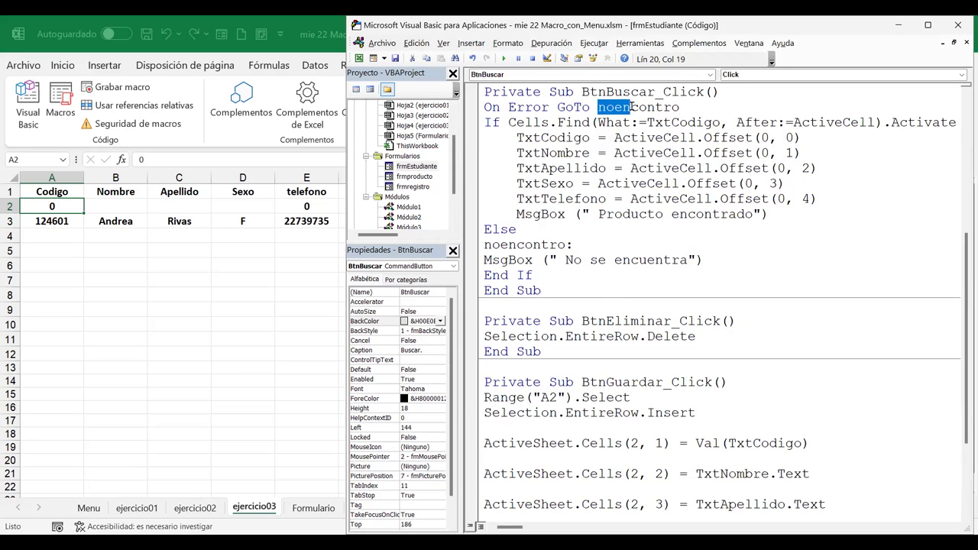
click(655, 108)
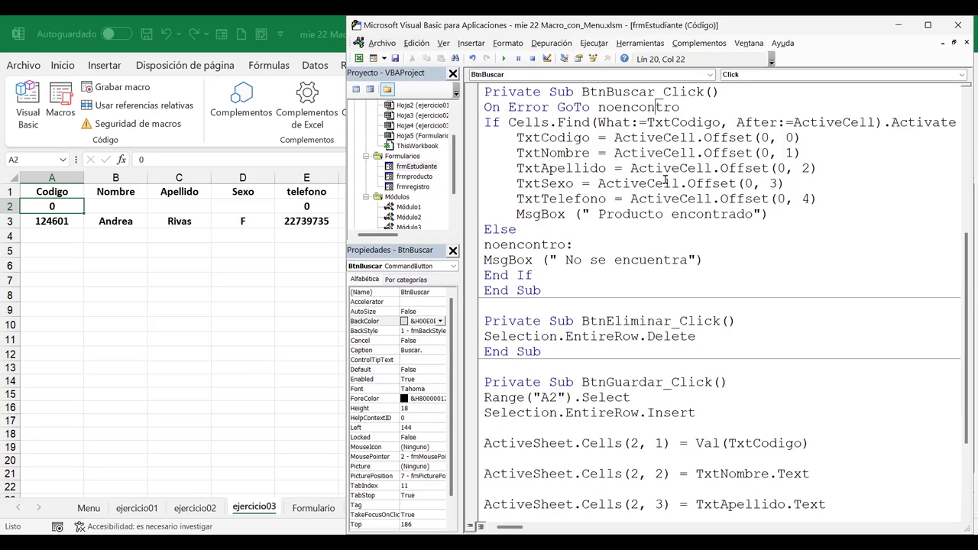
drag(591, 108, 486, 107)
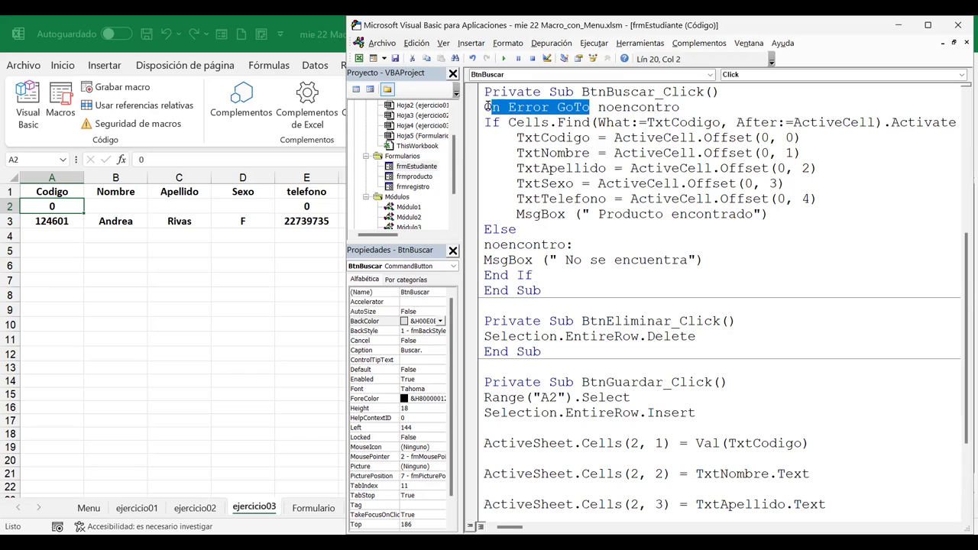
click(524, 108)
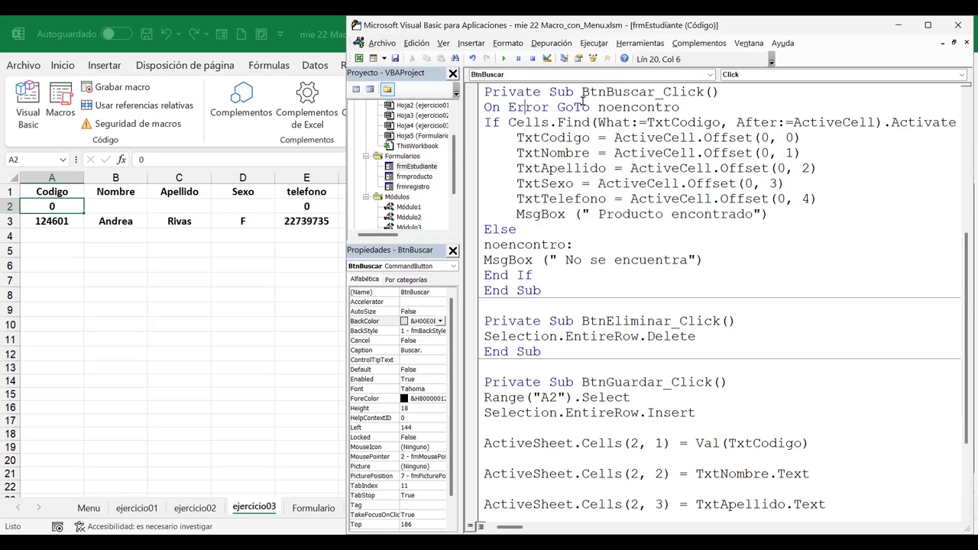
drag(485, 107, 589, 107)
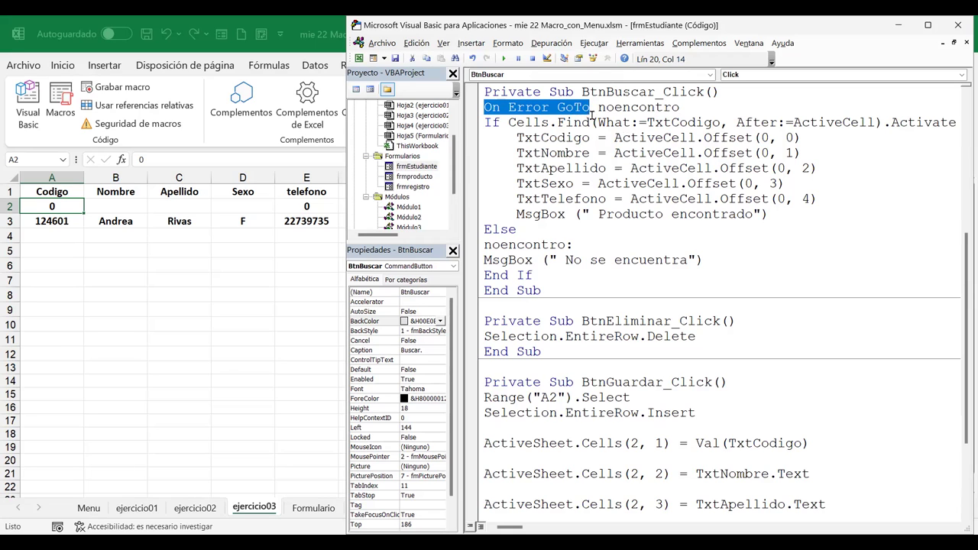
click(630, 108)
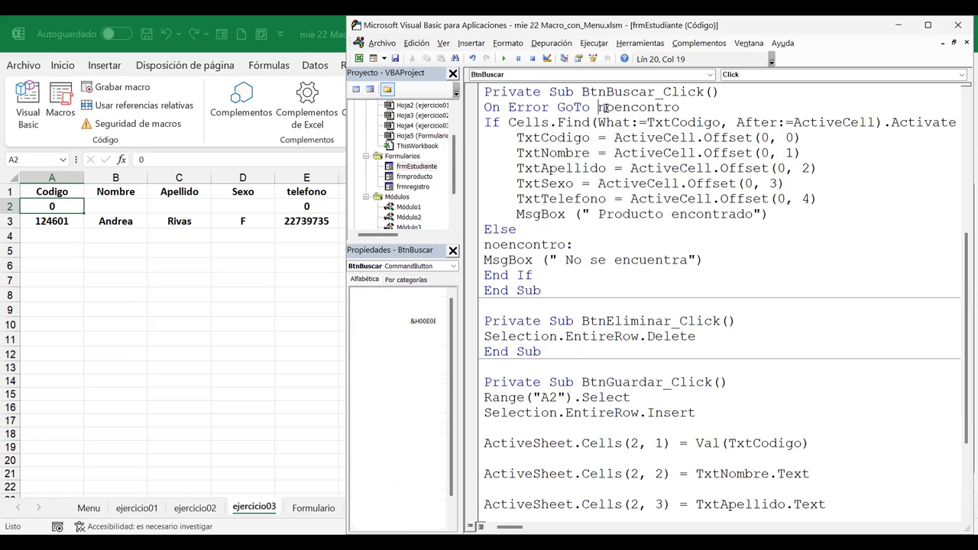
drag(598, 108, 682, 108)
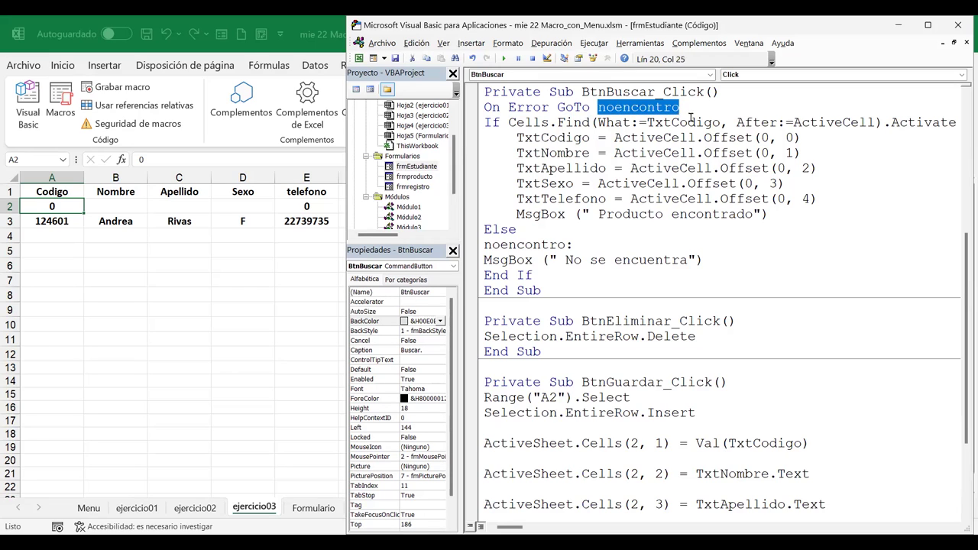
click(690, 113)
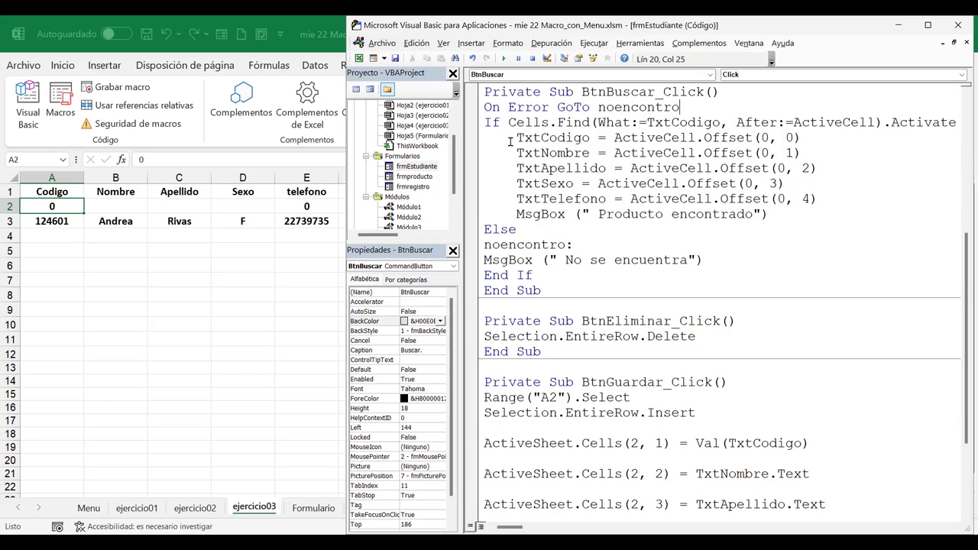
Inspect Cells on the Find line and maximize the VBA editor window.
click(541, 122)
double_click(546, 124)
click(540, 123)
click(928, 26)
click(237, 118)
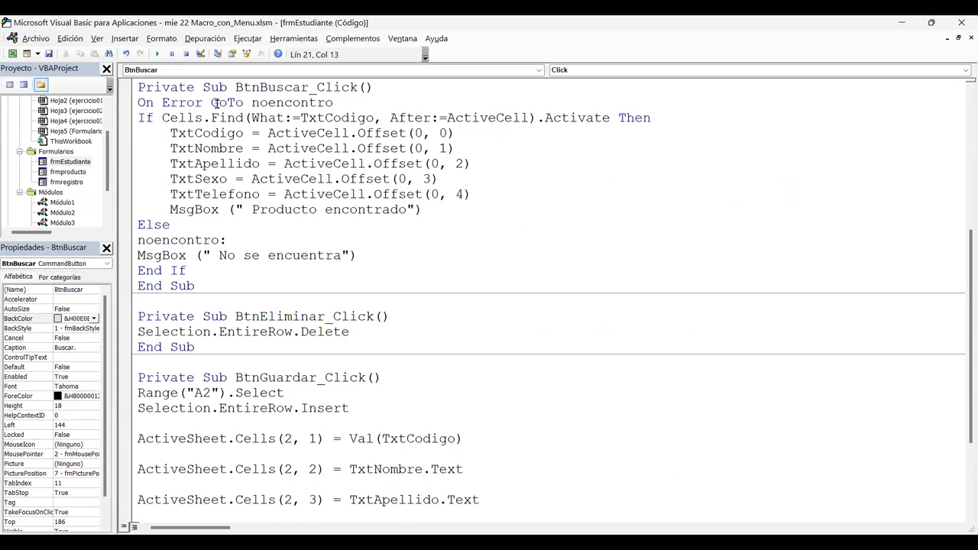
drag(213, 118, 654, 118)
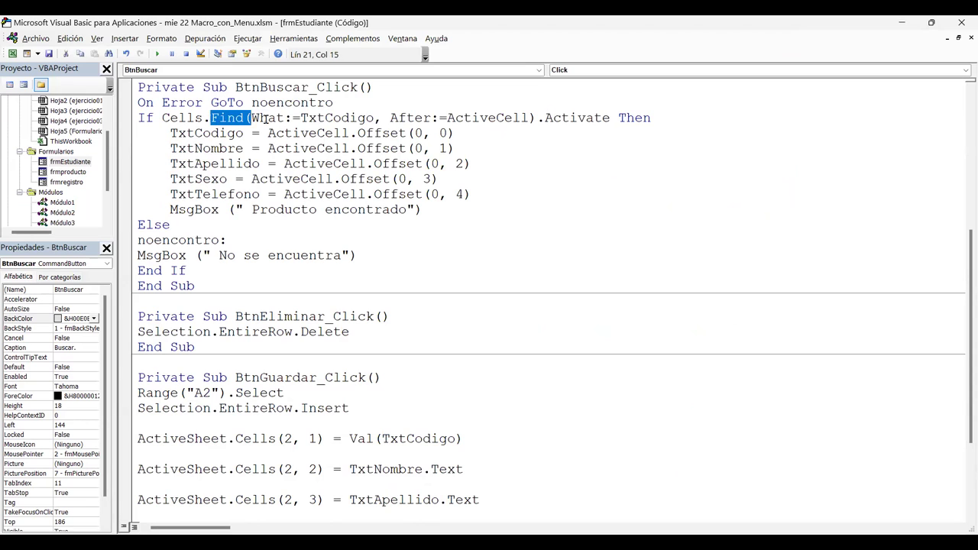
click(663, 118)
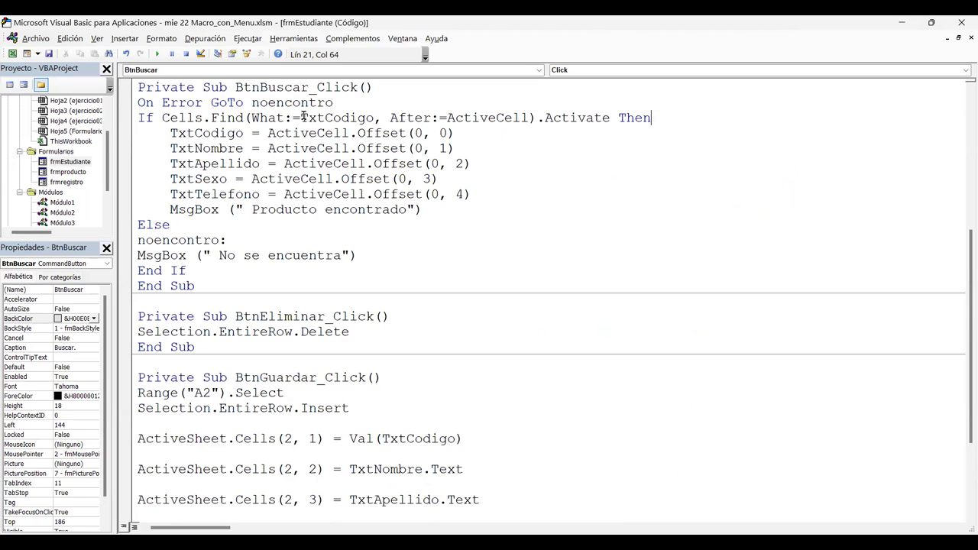
drag(234, 118, 532, 117)
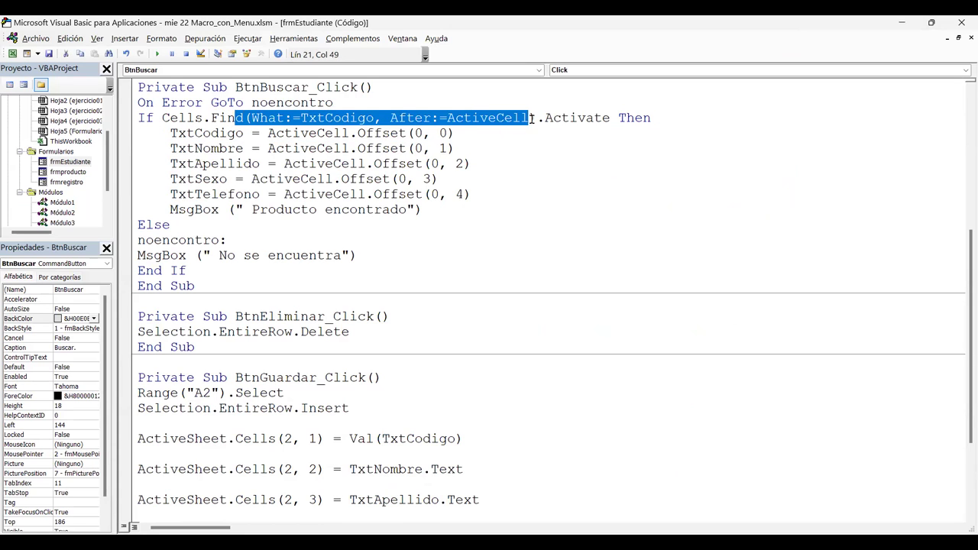
click(654, 118)
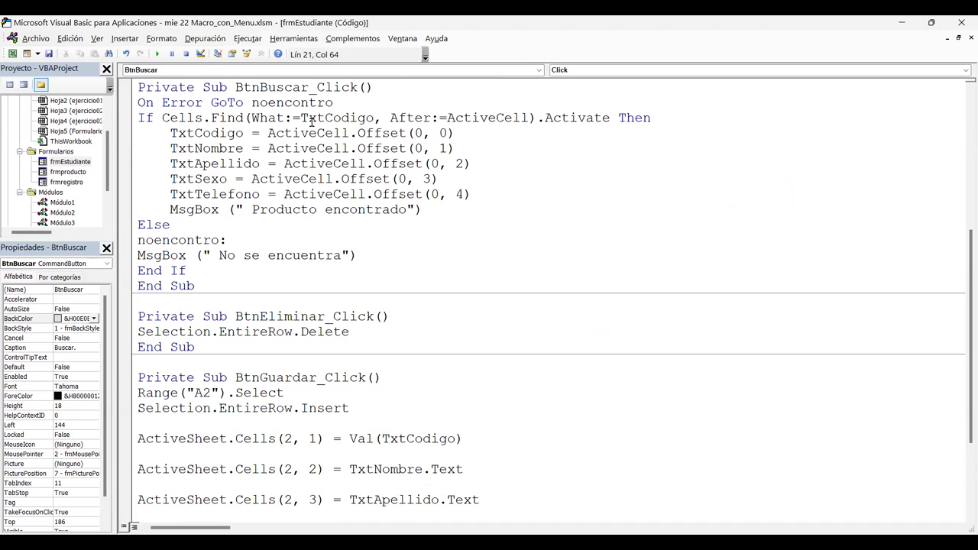
click(252, 118)
click(293, 119)
drag(375, 117, 332, 117)
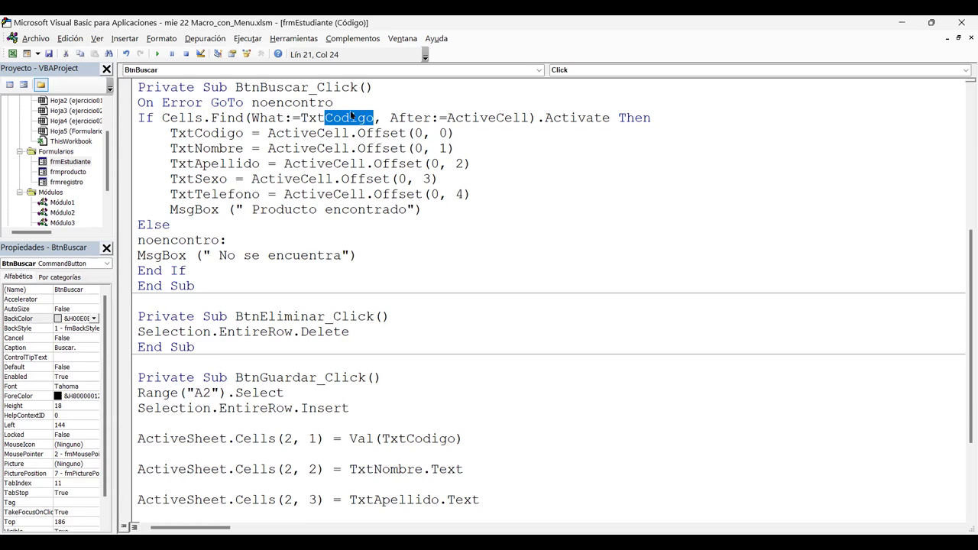
click(351, 117)
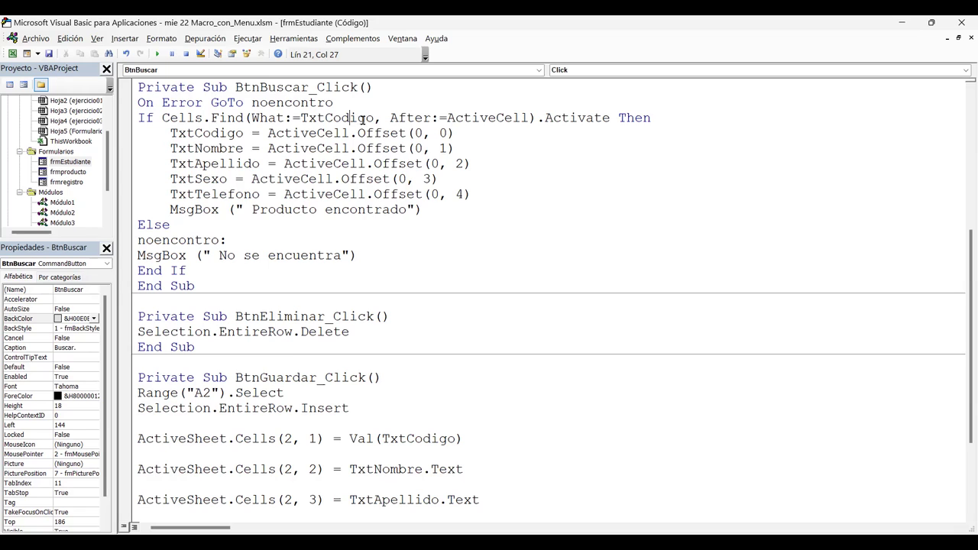
click(509, 117)
click(389, 132)
click(423, 148)
click(229, 133)
click(239, 163)
click(213, 210)
Replace ' Producto' with 'Estudiante' in the MsgBox found message.
click(253, 208)
key(BackSpace)
key(shift+Right)
key(shift+Right)
key(shift+Right)
key(shift+Right)
key(shift+Right)
key(shift+Right)
key(shift+Right)
key(shift+Right)
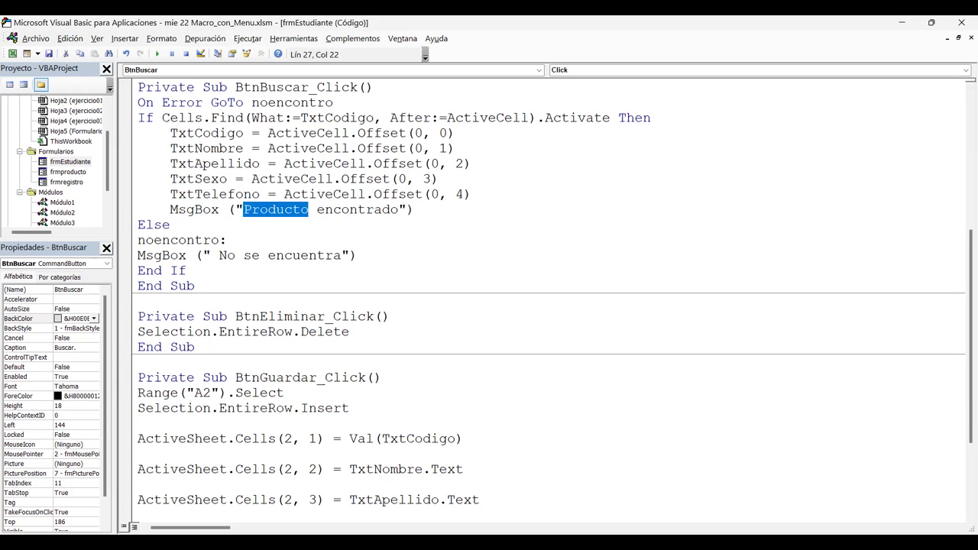
text(Estudiante)
click(332, 209)
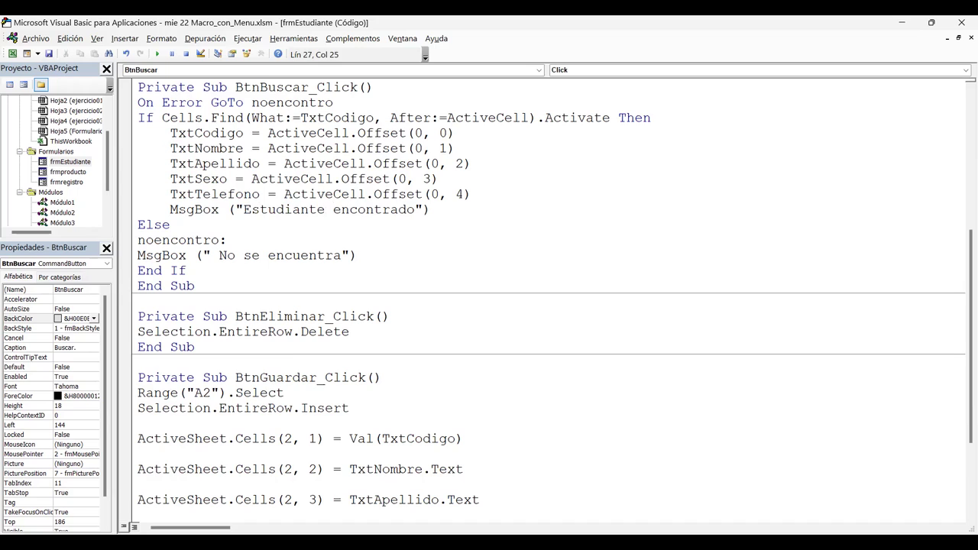
click(432, 209)
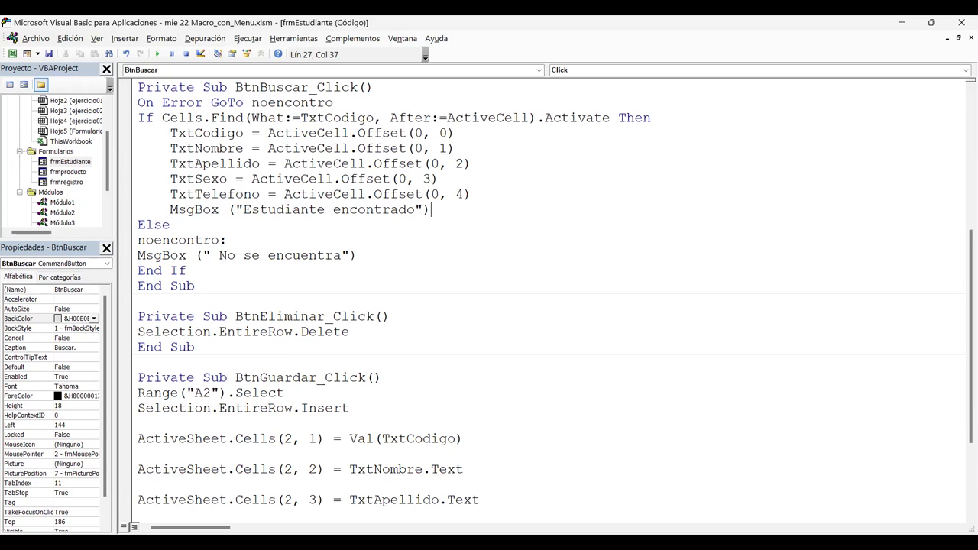
key(Left)
key(Left)
click(326, 209)
key(Left)
drag(169, 209, 217, 209)
click(227, 209)
Review the noencontro label, 'No se encuentra' message and End If lines.
click(249, 241)
click(170, 255)
click(341, 255)
click(191, 270)
click(139, 239)
Indent the noencontro label and the not-found message line with Tab.
key(Tab)
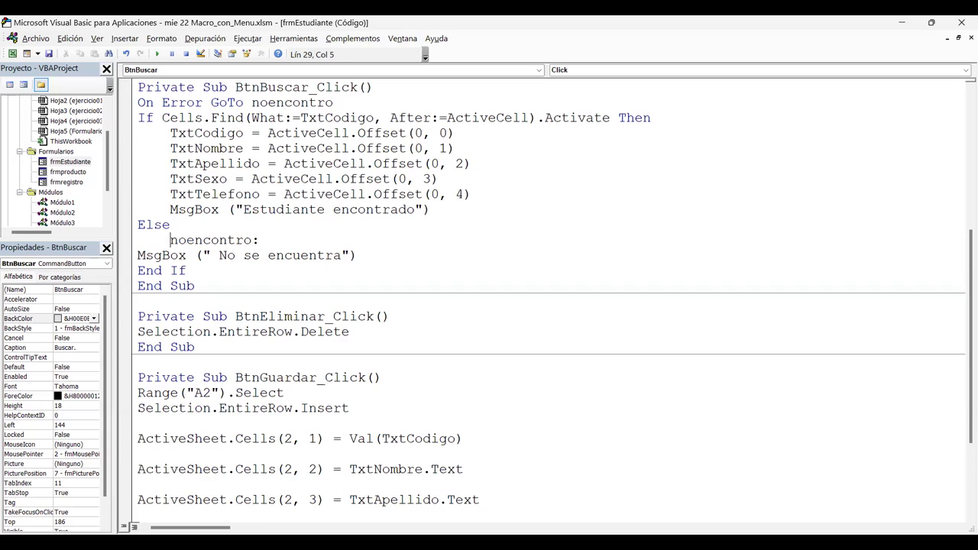
key(Down)
key(Home)
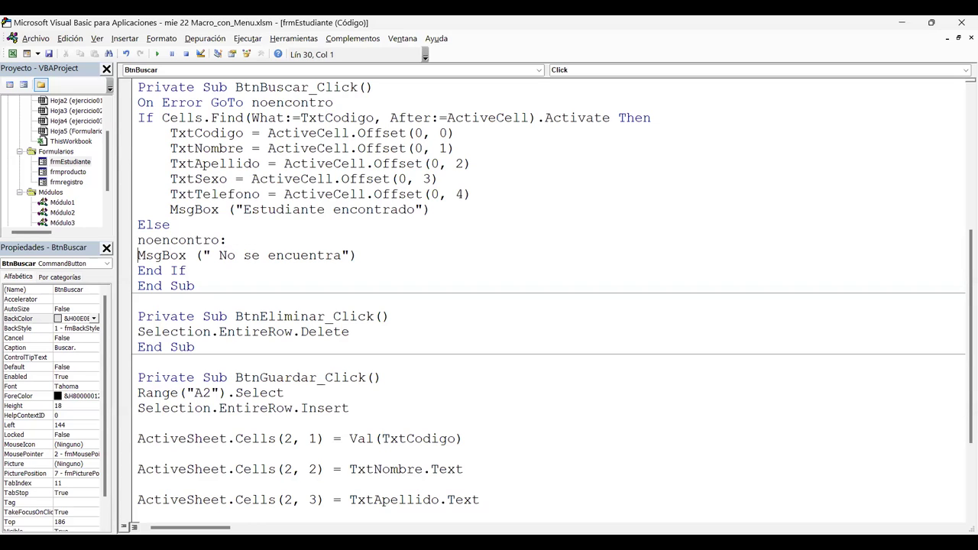
key(Tab)
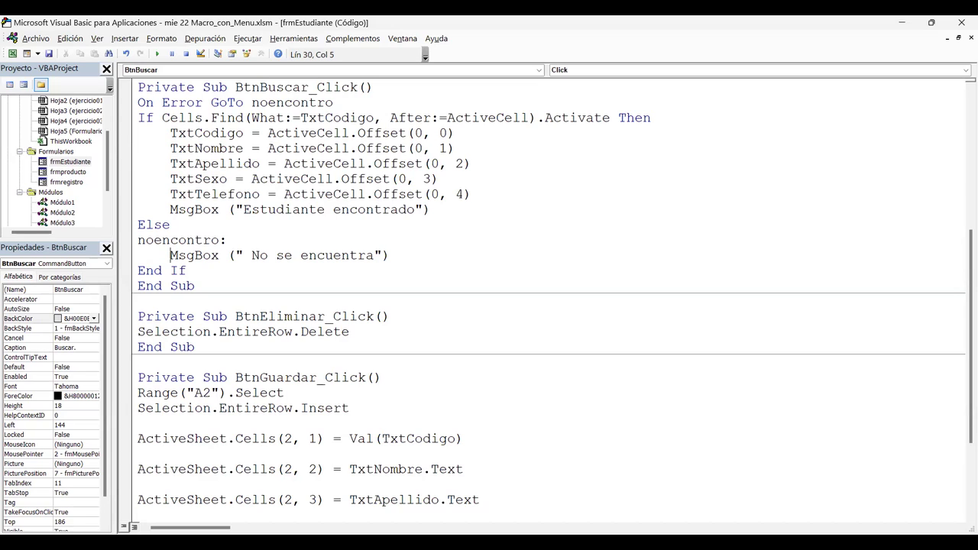
key(Left)
key(Left)
key(Left)
key(Down)
key(Home)
key(Tab)
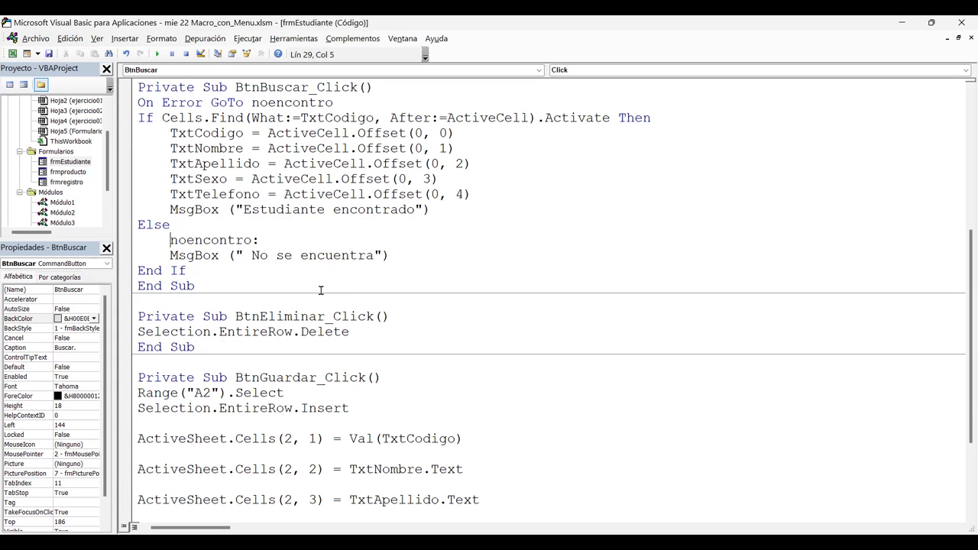
Remove the stray space before 'No se encuentra' in the not-found message.
drag(252, 255, 261, 255)
key(Left)
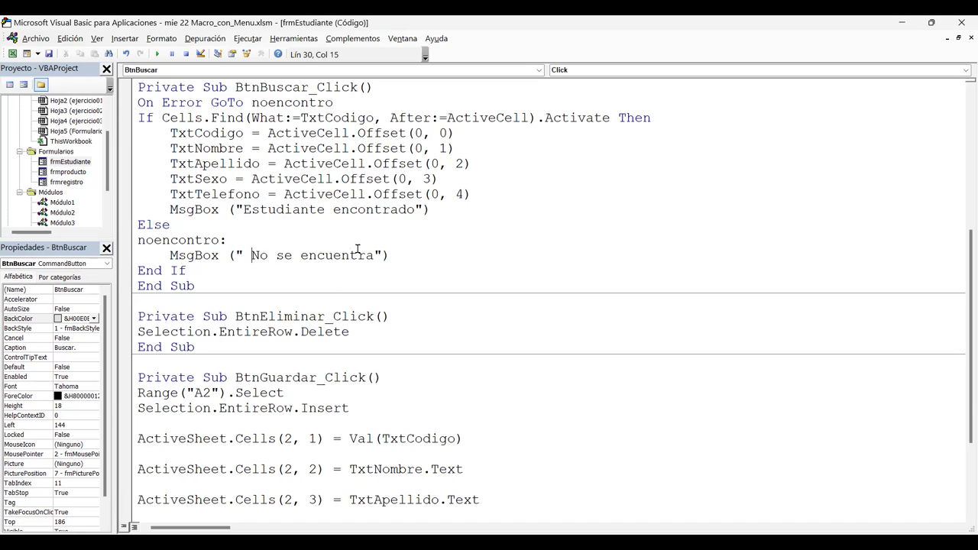
key(BackSpace)
click(249, 238)
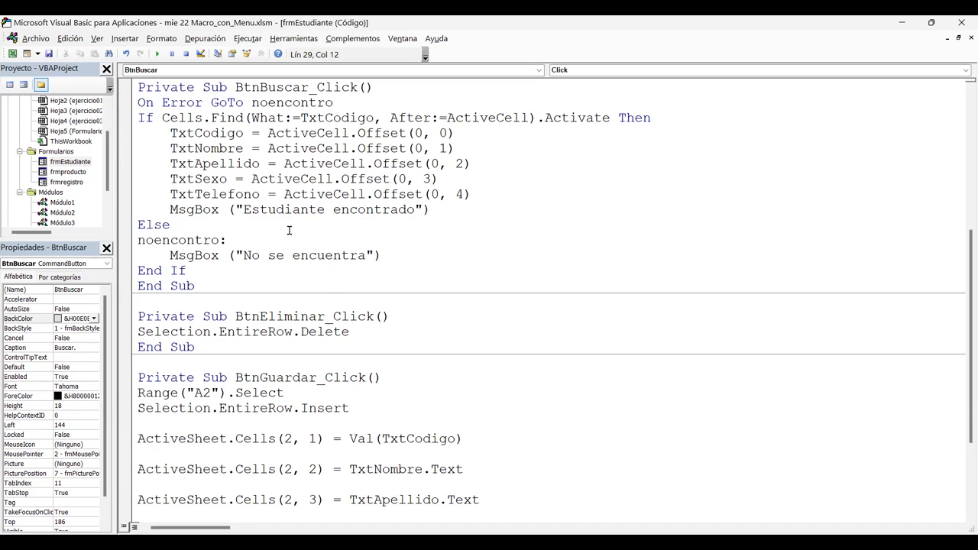
click(297, 256)
Launch the Registro form from the sheet and search for student code 1.
click(11, 55)
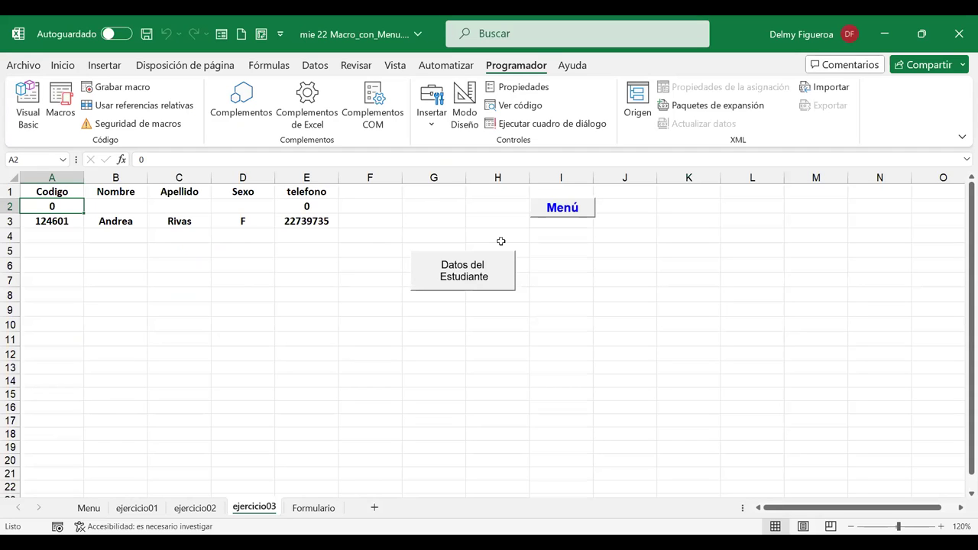
click(470, 268)
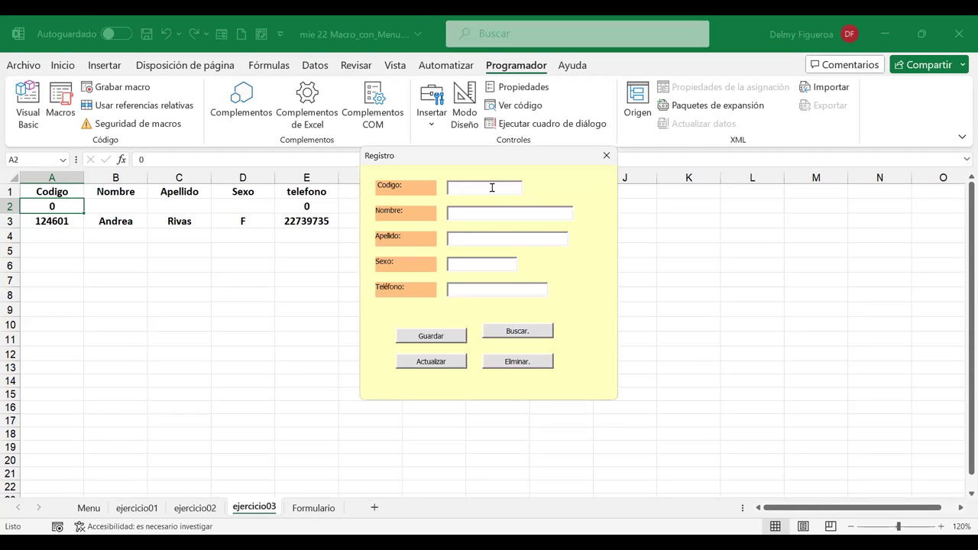
text(1)
click(527, 330)
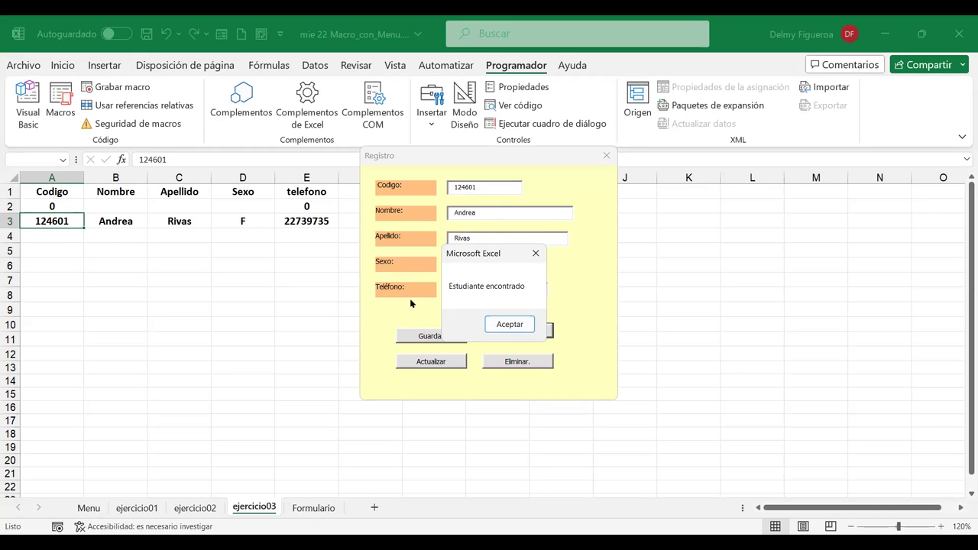
click(519, 326)
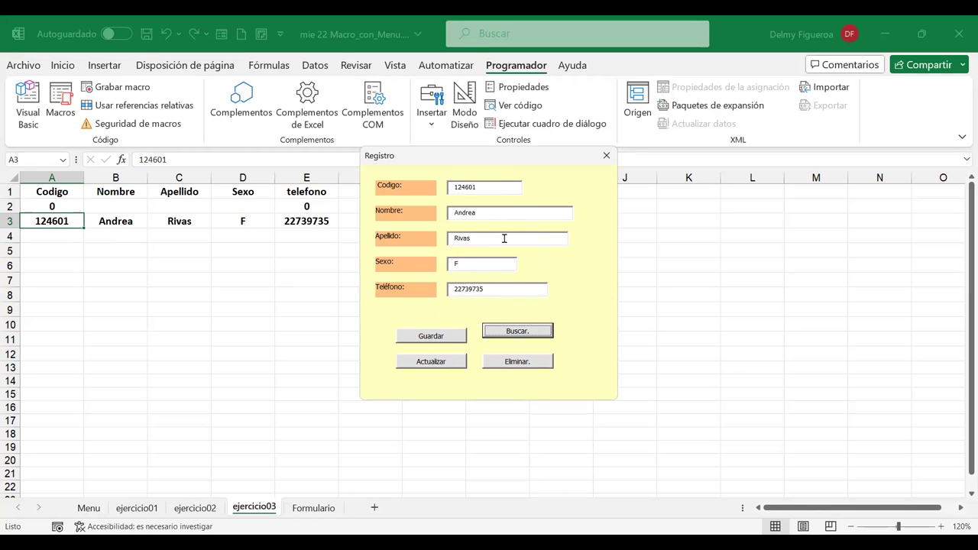
Search for student code 2, then close the form and open the VBA editor.
double_click(481, 188)
text(2)
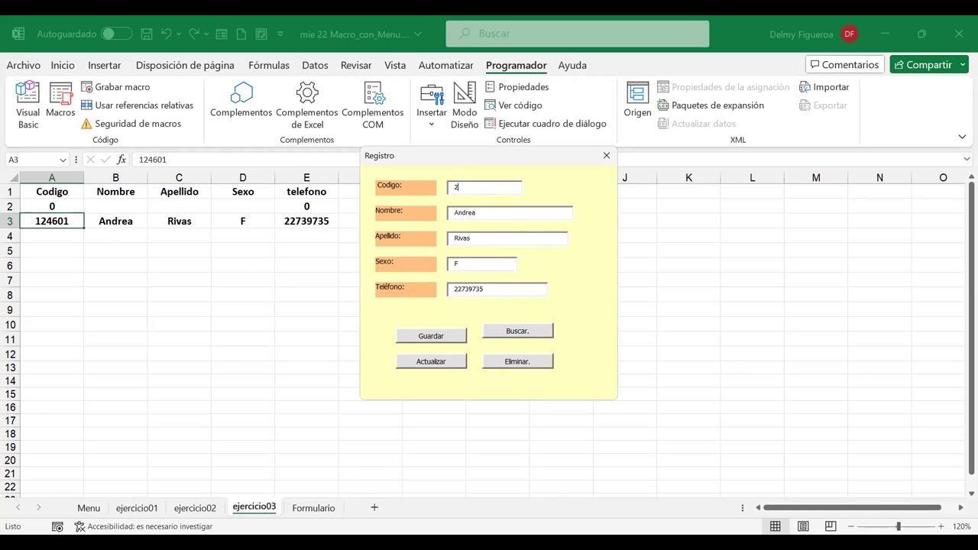
click(529, 333)
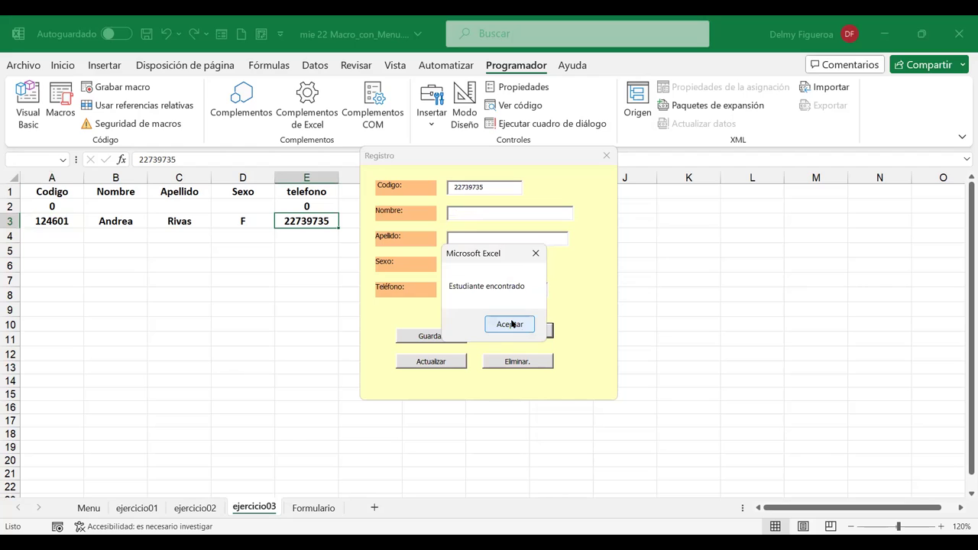
click(511, 324)
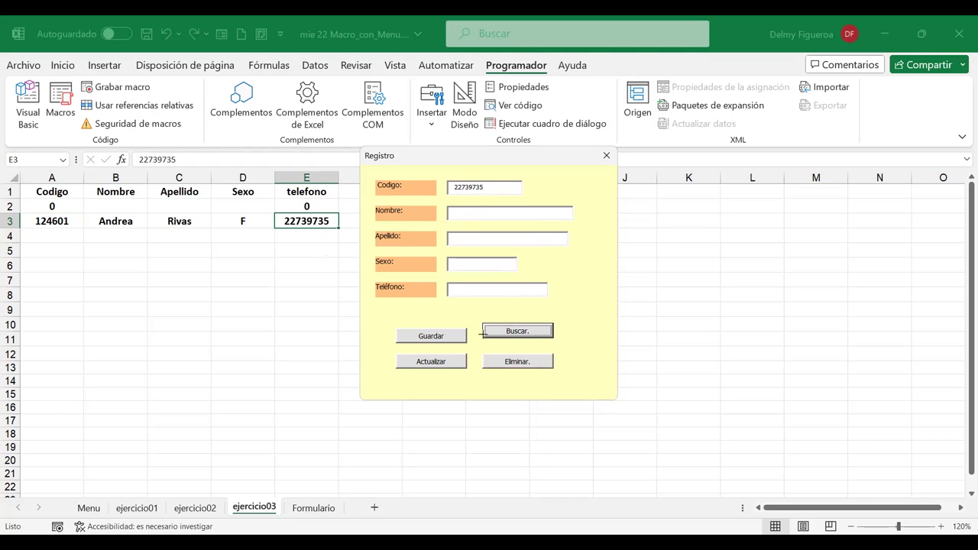
click(606, 156)
click(25, 100)
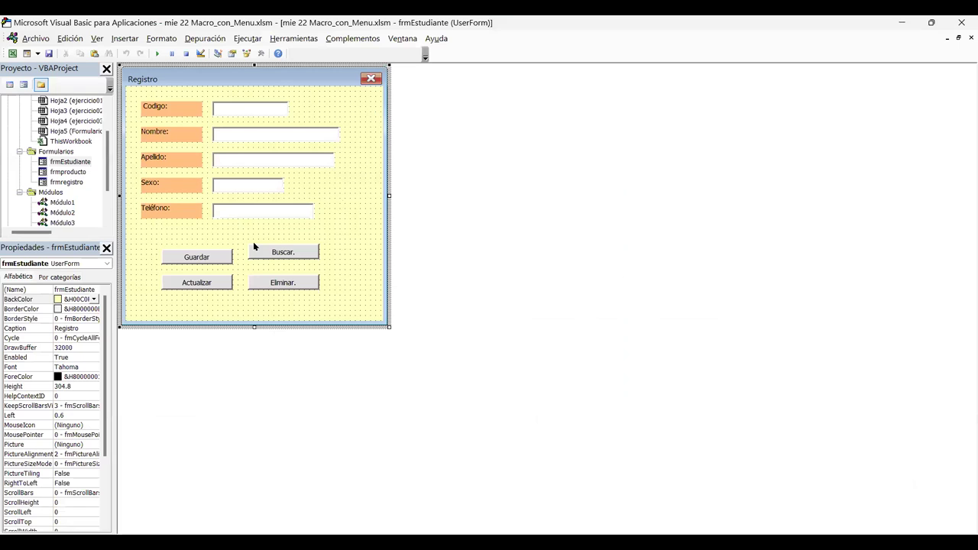
Inspect the Buscar code's Find and telephone Offset lines, then rerun the Registro form in Excel.
double_click(275, 256)
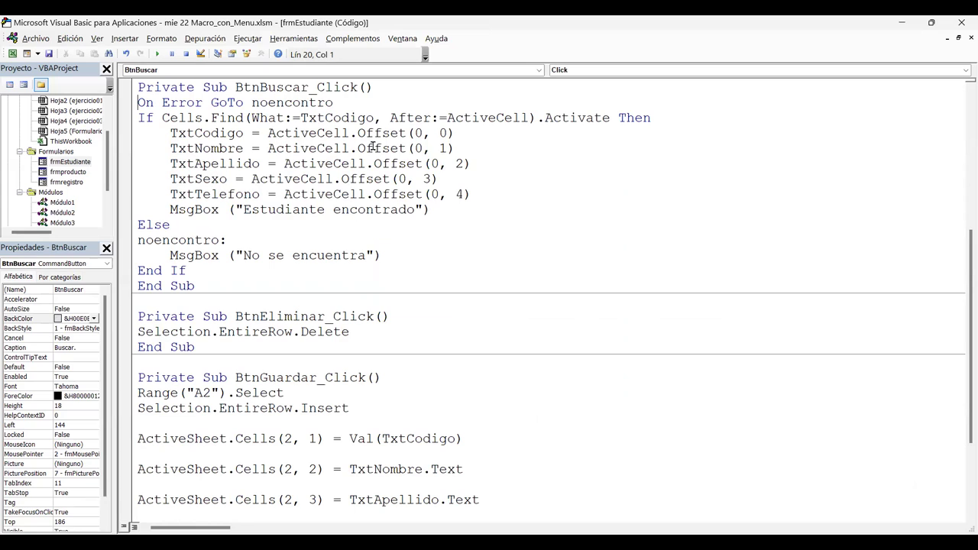
click(326, 117)
click(366, 196)
click(11, 53)
click(485, 271)
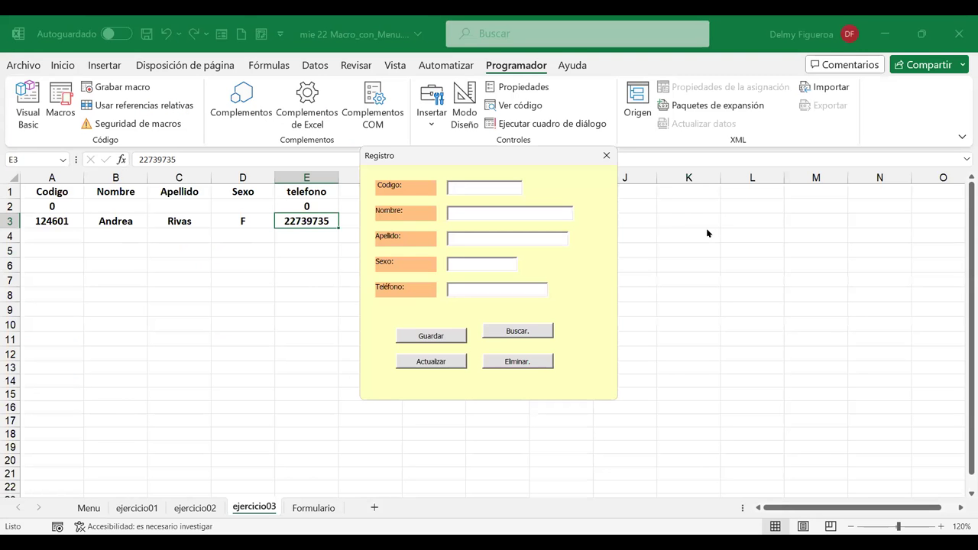
Search for student codes 3 and 24, confirming each found message.
text(3)
click(529, 329)
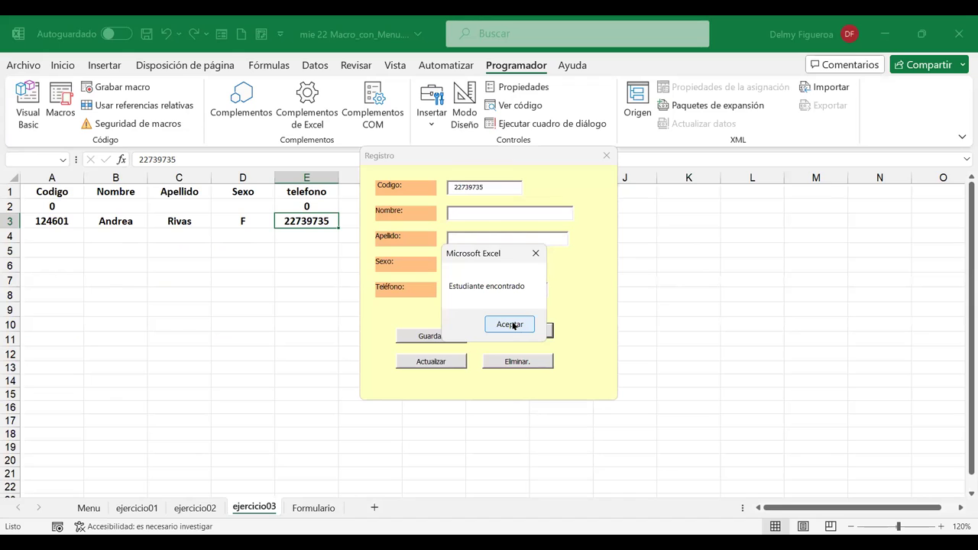
click(510, 324)
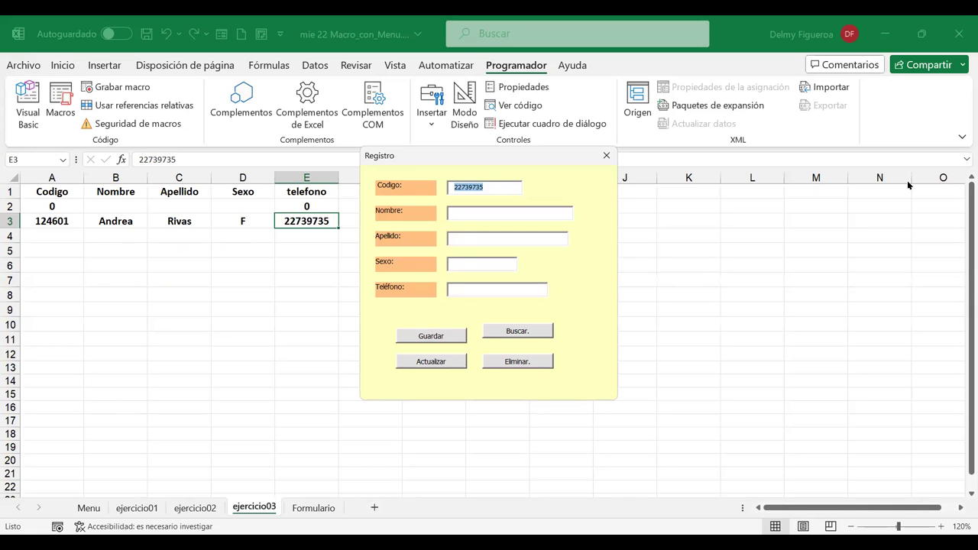
text(24)
click(528, 334)
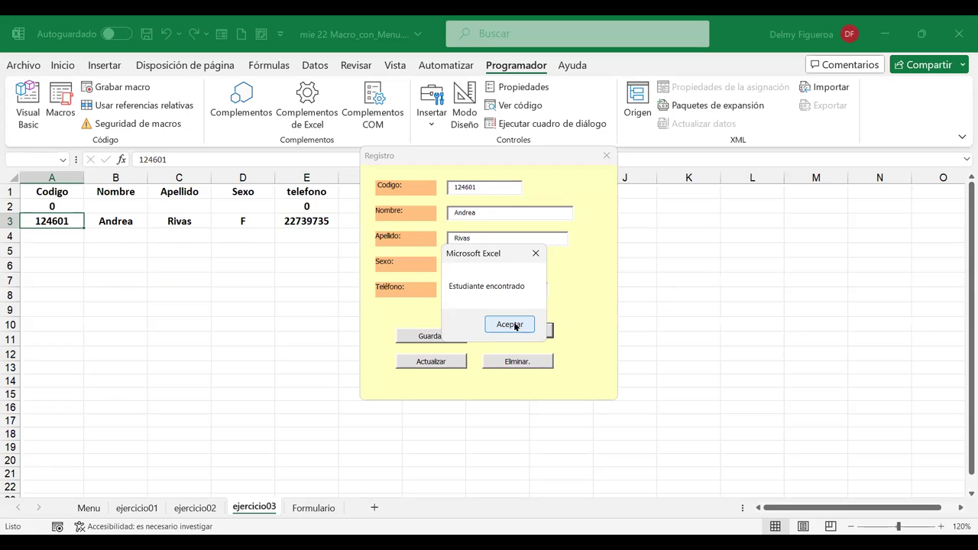
click(515, 327)
Search for the missing code 111111, then close the form and open the VBA editor.
drag(488, 191, 451, 185)
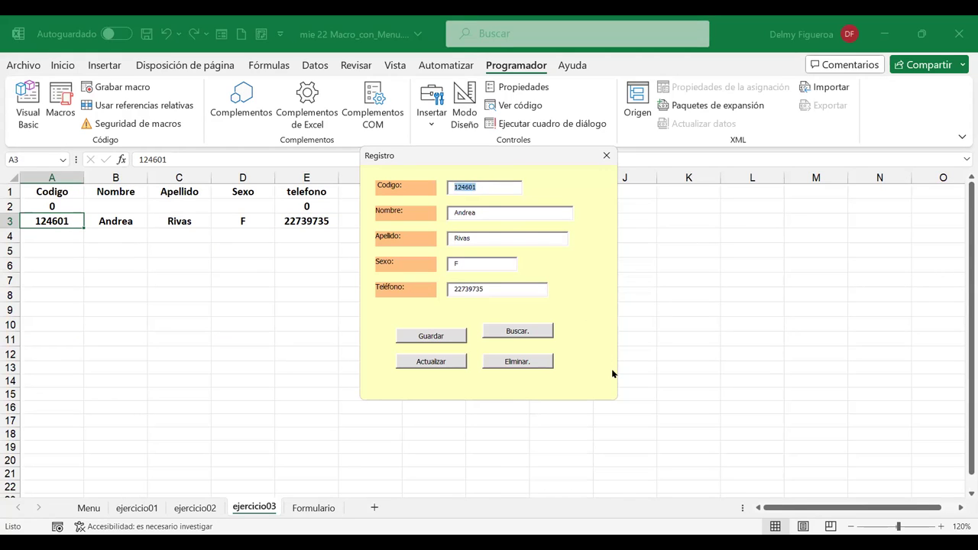
text(111111)
click(537, 330)
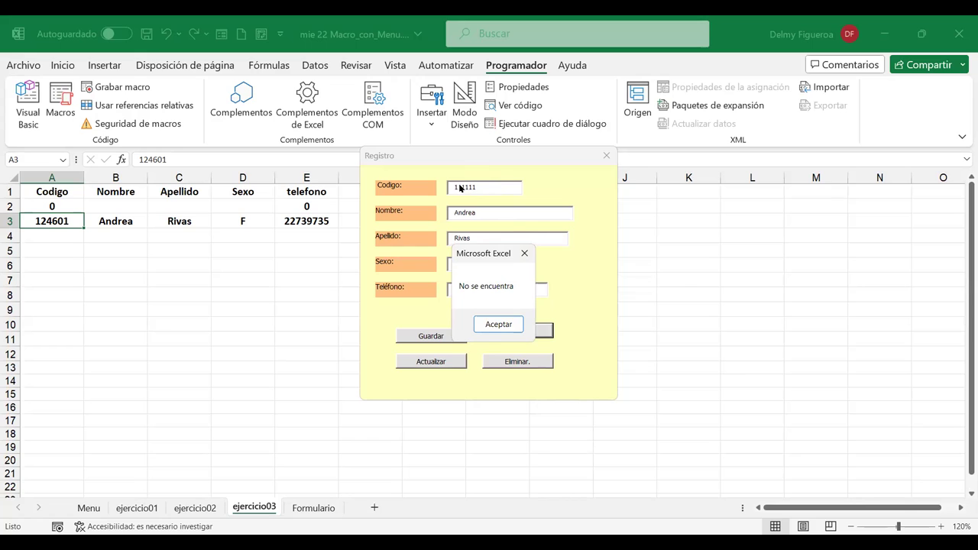
click(514, 325)
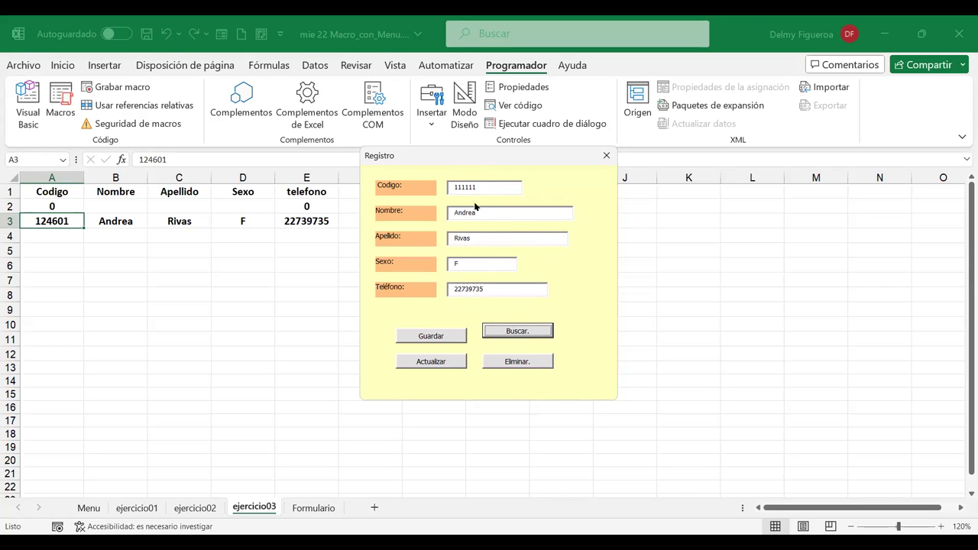
click(607, 155)
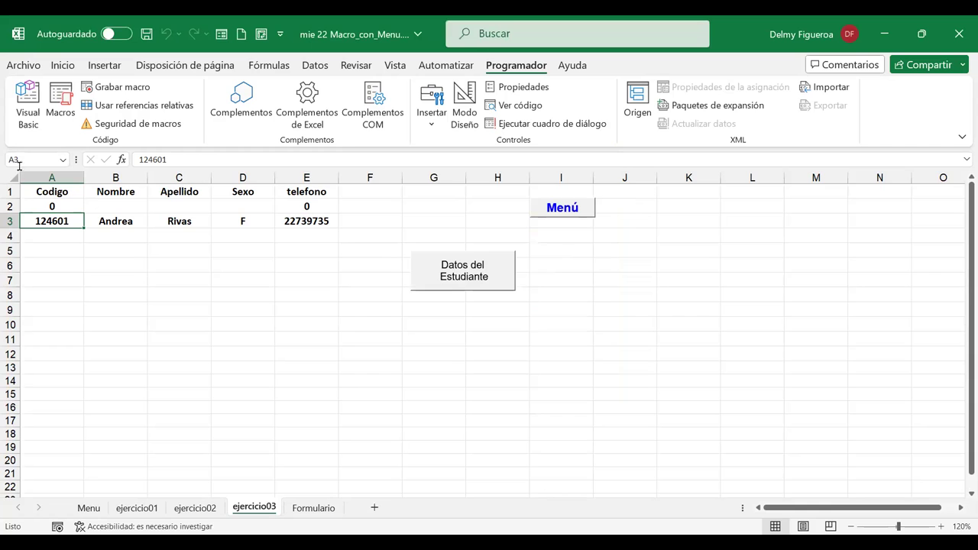
click(31, 122)
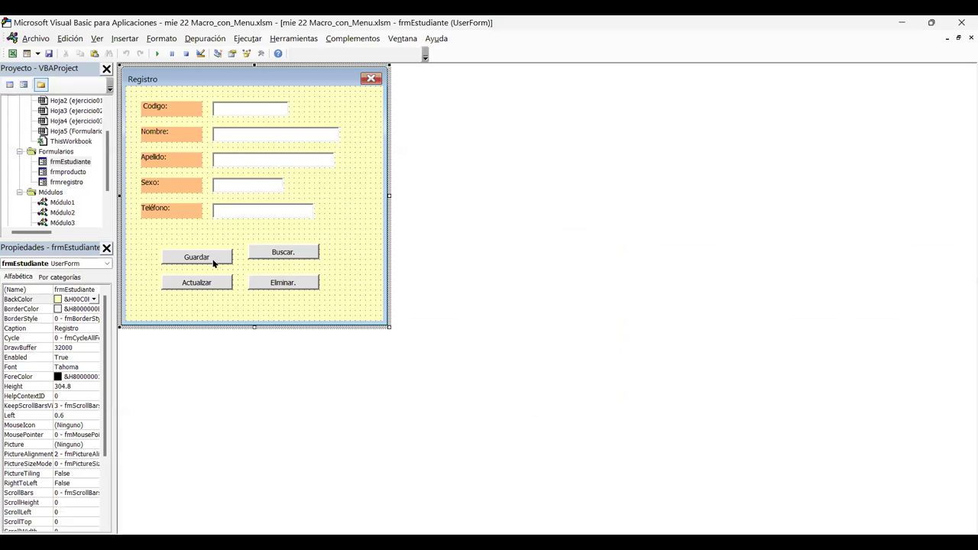
Open the form code at the BtnEliminar routine and inspect its Delete line.
double_click(306, 285)
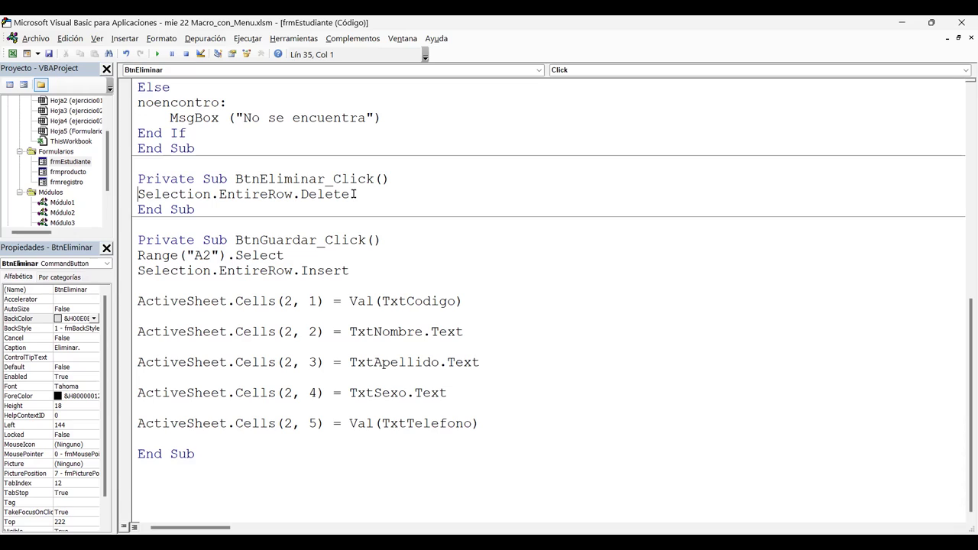
click(353, 194)
drag(301, 194, 350, 194)
click(360, 195)
Scroll through the BtnActualizar routine, checking its Range line.
scroll(359, 303, up, 5)
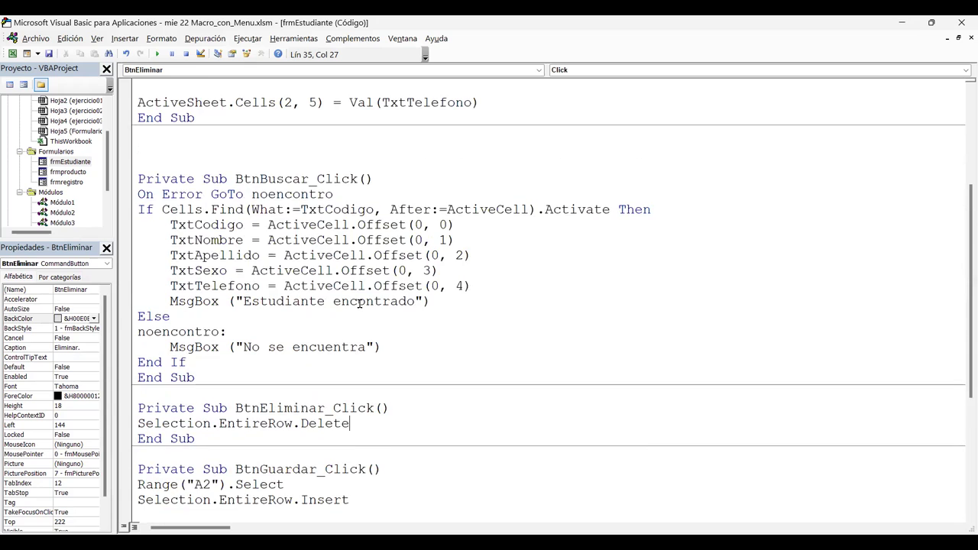
scroll(359, 304, up, 4)
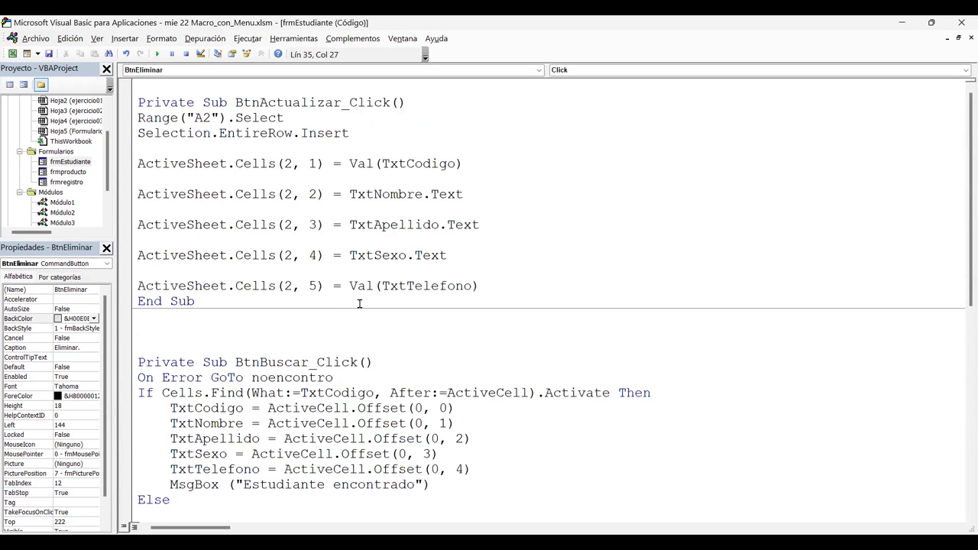
click(384, 123)
scroll(377, 179, down, 1)
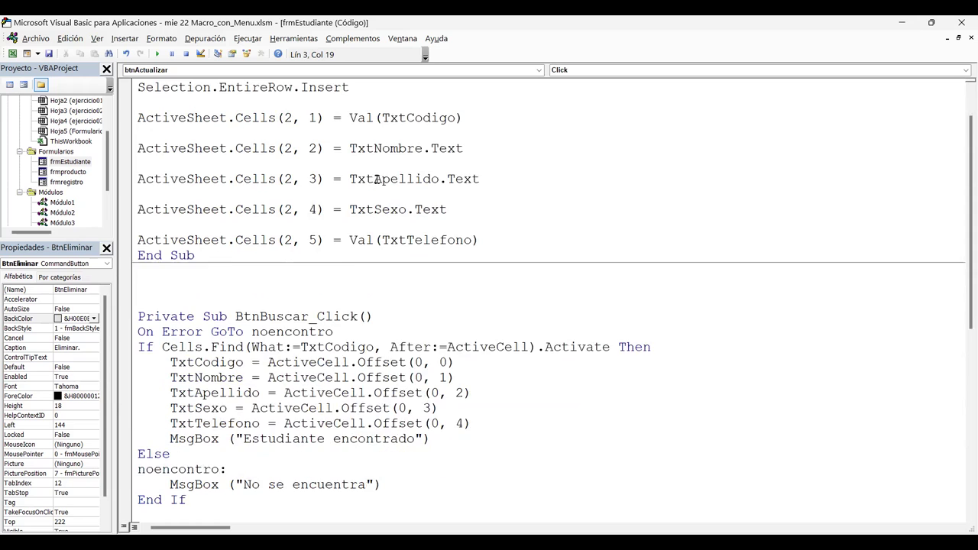
scroll(377, 179, down, 3)
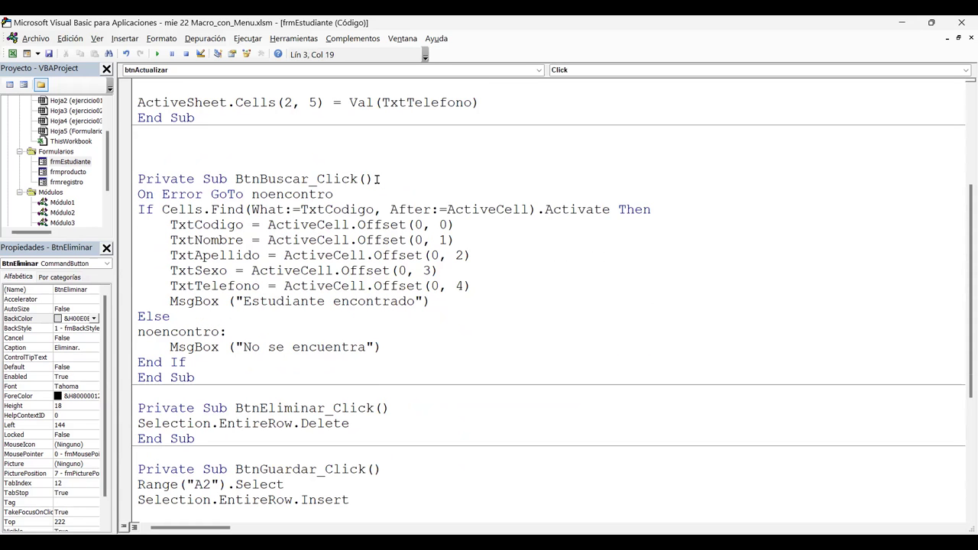
scroll(377, 179, up, 2)
scroll(376, 178, up, 2)
scroll(376, 178, down, 1)
scroll(377, 180, down, 2)
scroll(377, 179, down, 1)
scroll(376, 179, down, 5)
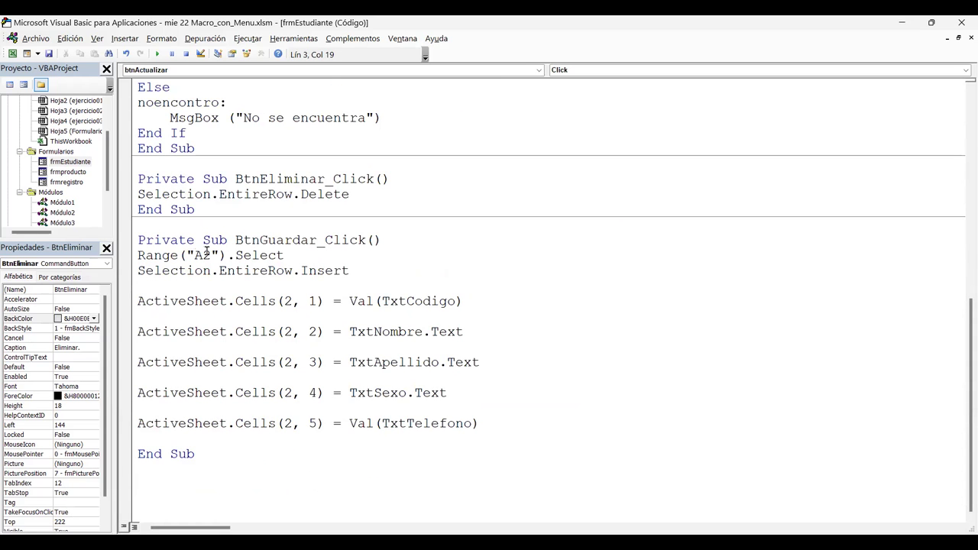
Inspect BtnGuardar's Val(TxtCodigo) line and the Insert call, then return to Excel.
click(352, 271)
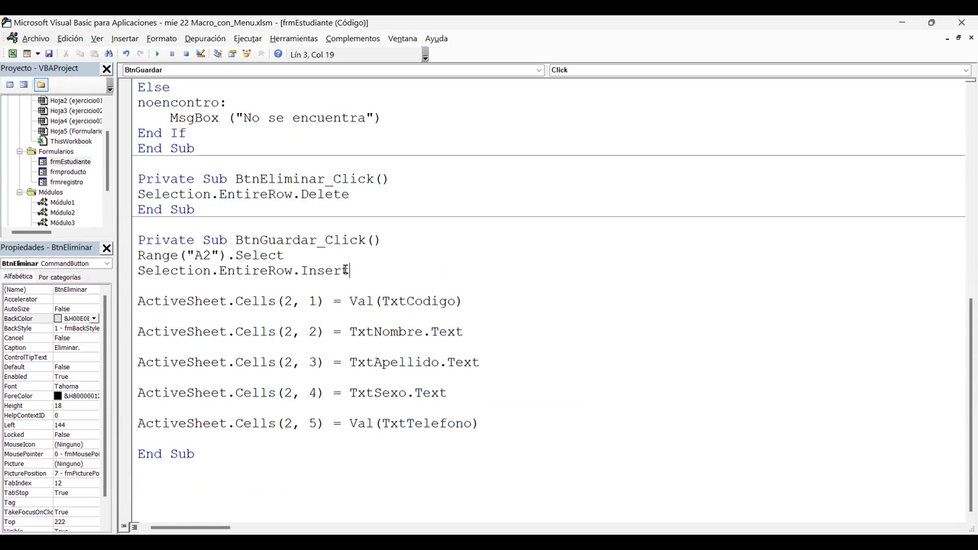
click(276, 271)
click(412, 301)
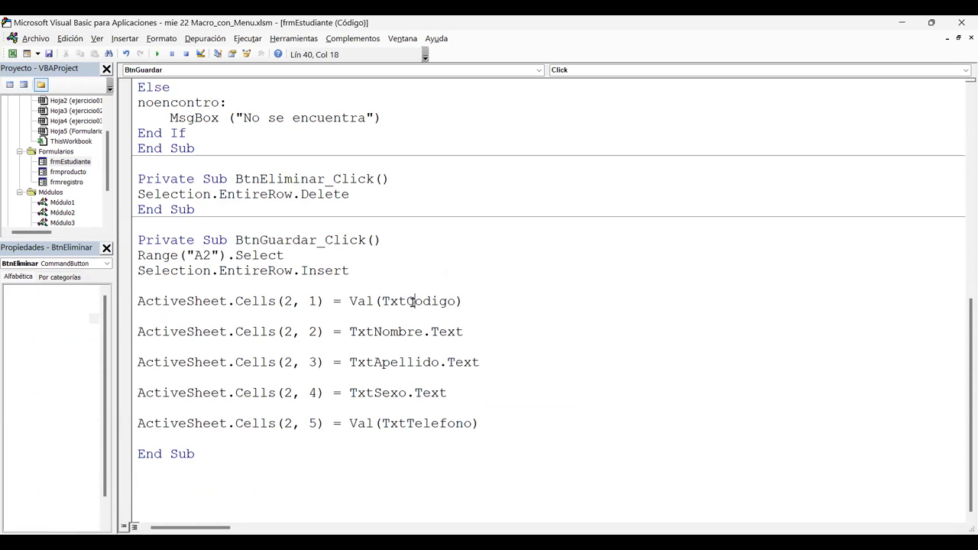
scroll(413, 302, down, 4)
scroll(413, 303, up, 1)
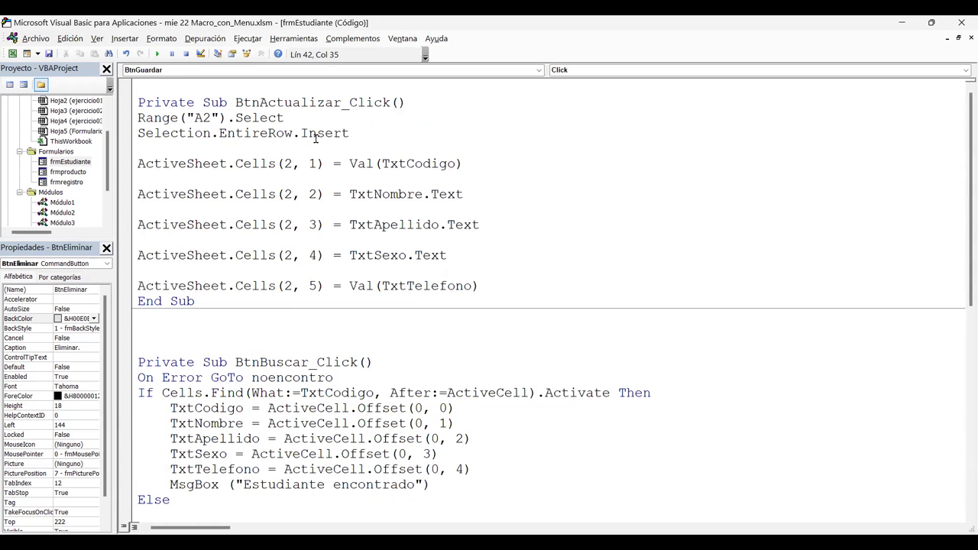
drag(301, 133, 349, 133)
click(351, 133)
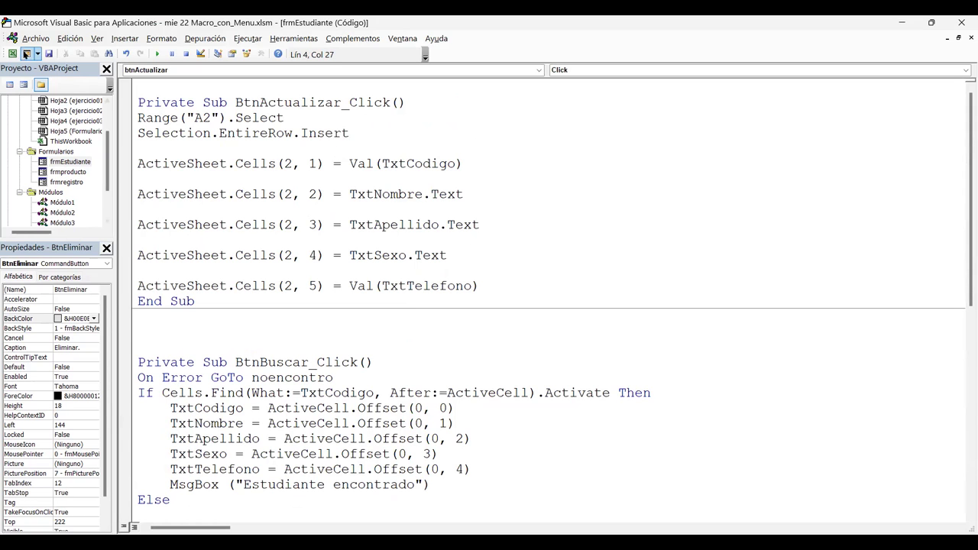
click(13, 54)
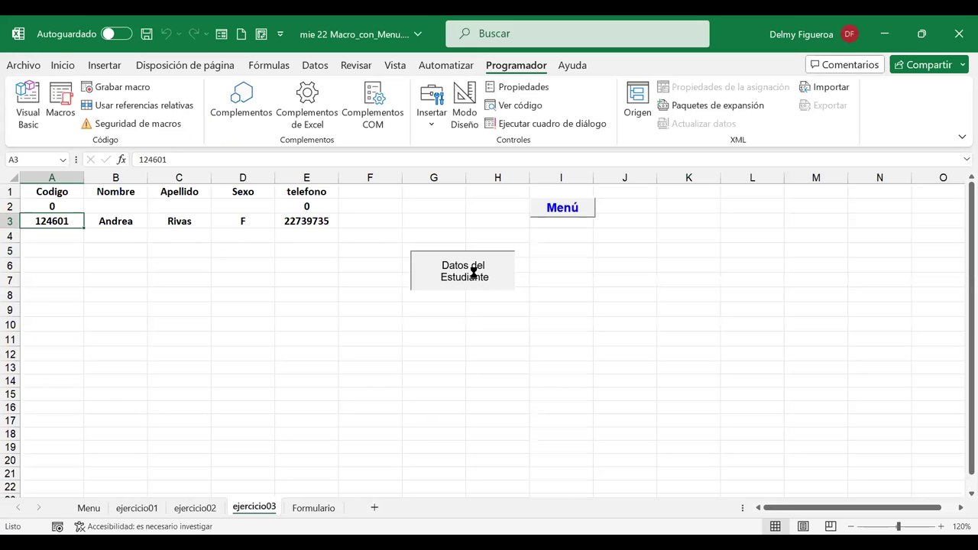
Open the Registro form and search for student code 0.
click(473, 272)
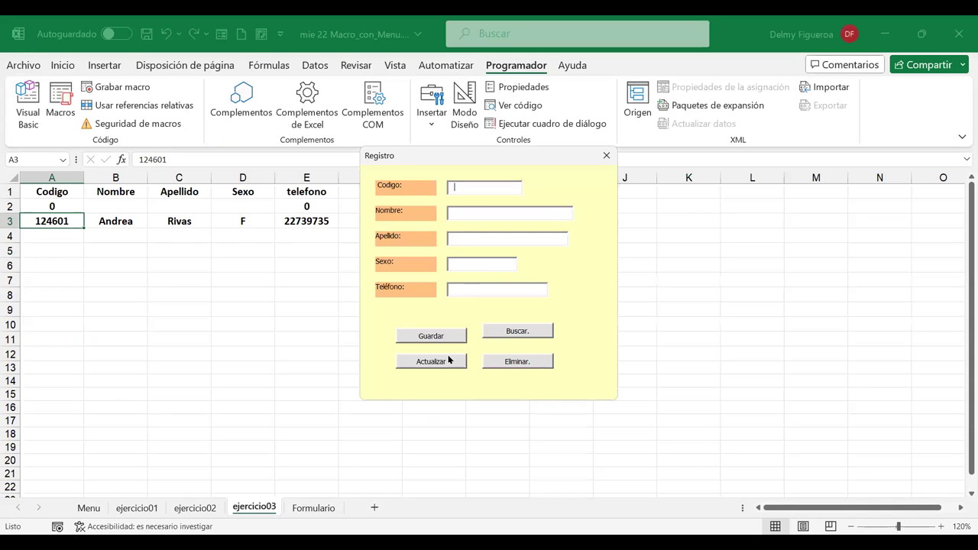
text(0)
click(536, 328)
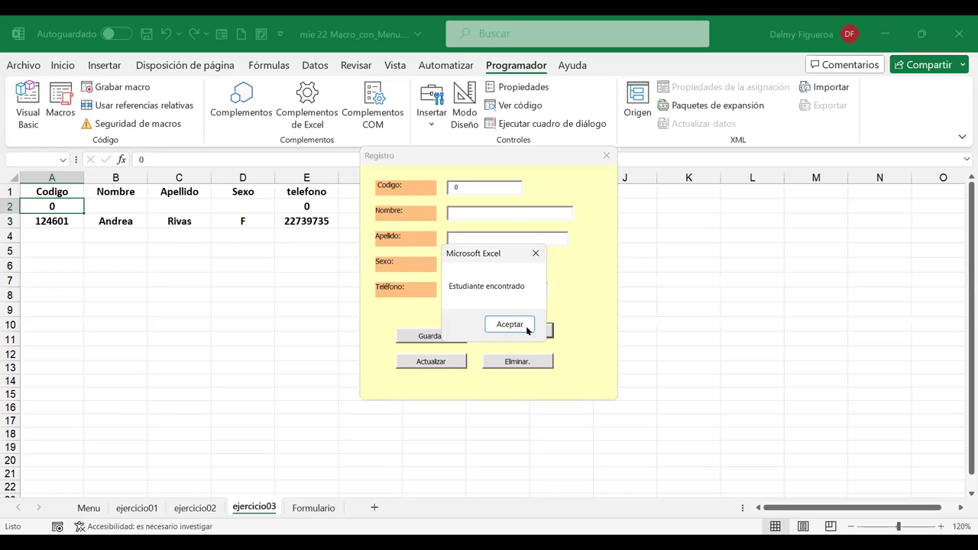
click(525, 329)
Change the code to 111111, enter the student's full name, and save it as a new row.
click(506, 215)
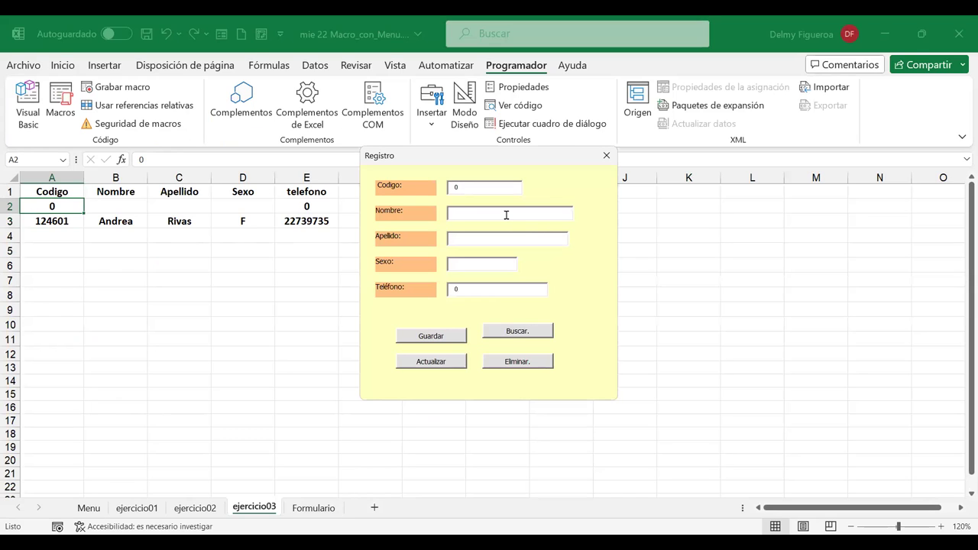
double_click(456, 187)
text(111111)
text(aredes)
text(F)
click(443, 362)
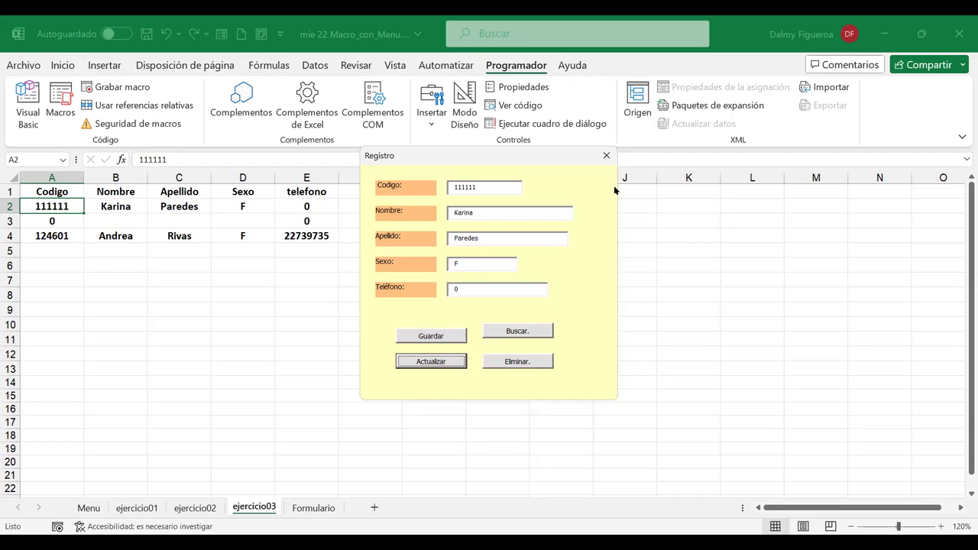
Close the Registro form and open the VBA editor from the Programador tab.
click(605, 155)
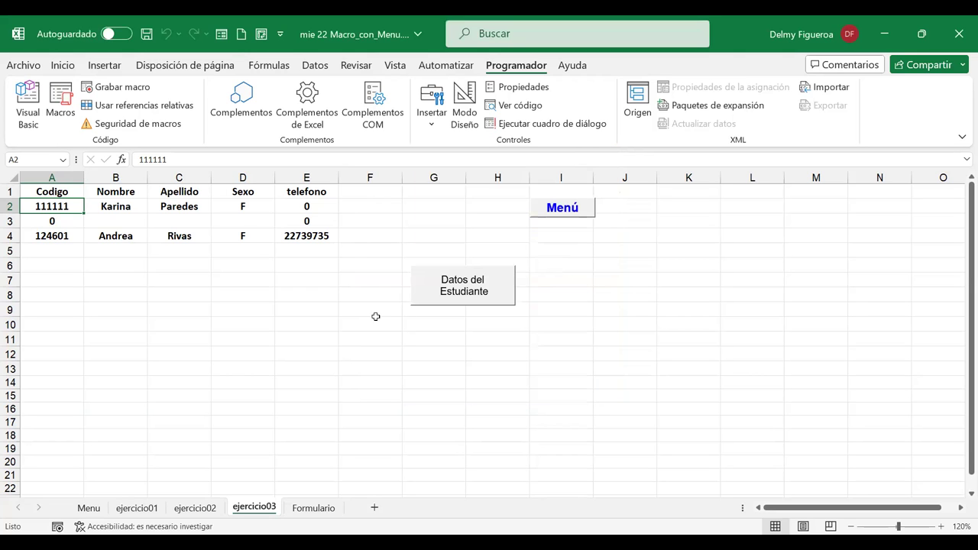
click(254, 334)
click(19, 107)
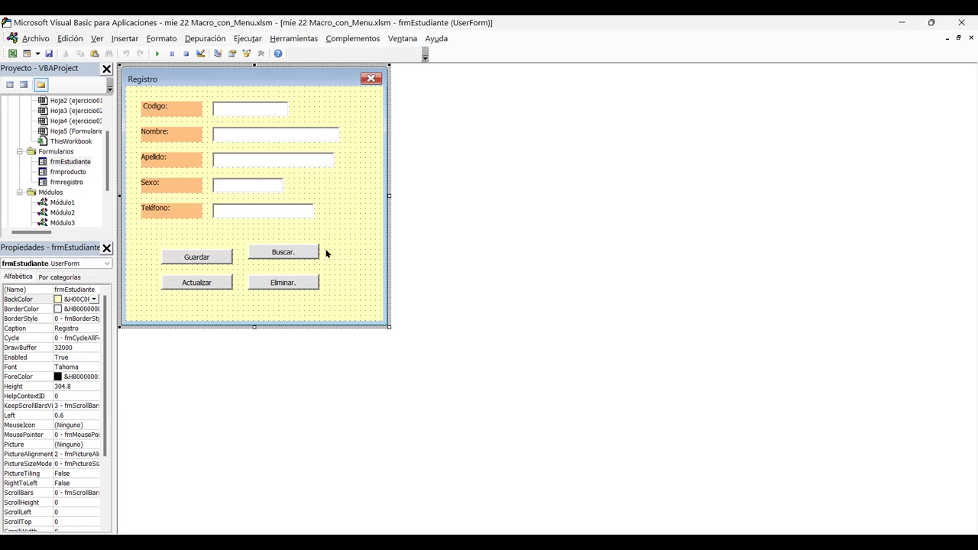
Create an empty TxtTotal_Change procedure from the frmproducto Total box, then switch back to Excel.
click(65, 176)
double_click(66, 174)
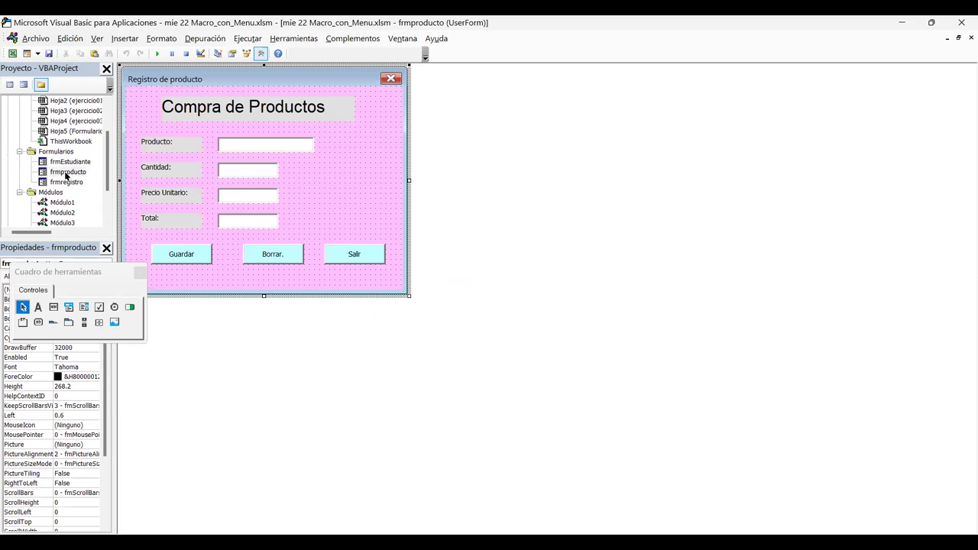
click(261, 224)
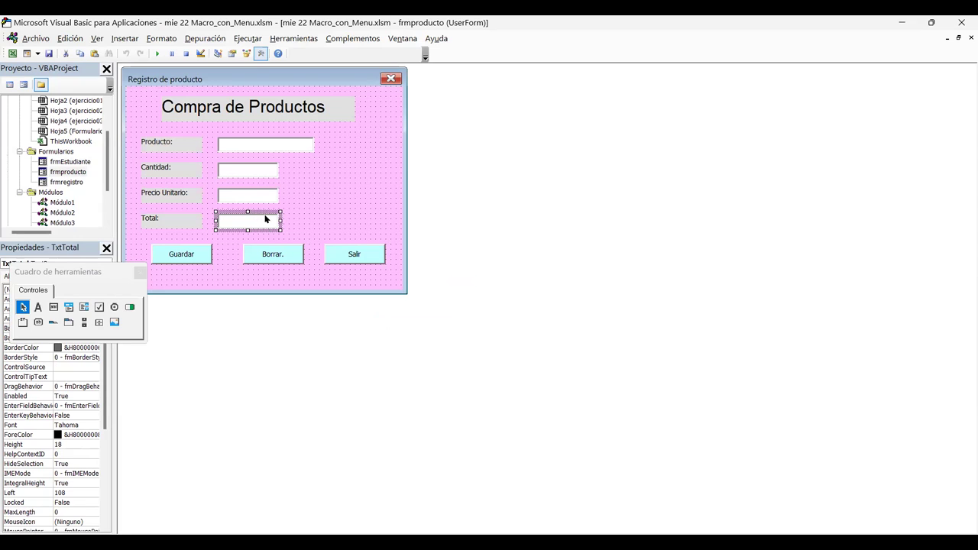
double_click(265, 220)
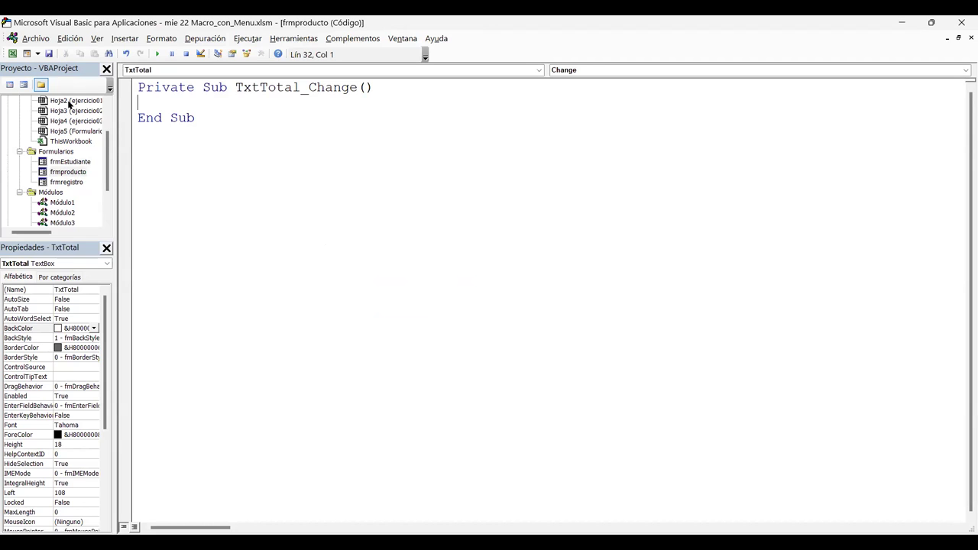
click(13, 55)
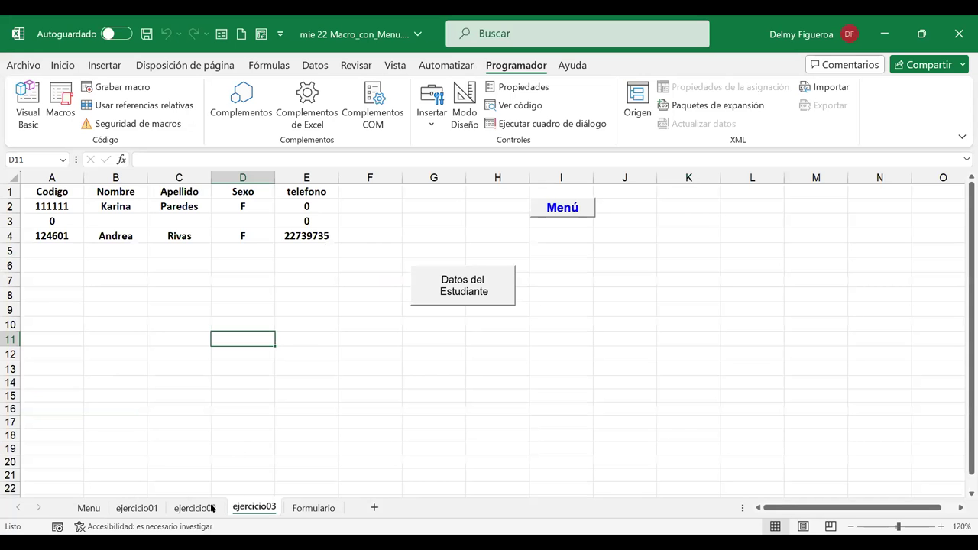
On ejercicio02, enter product P, quantity 1, unit price 2 in the product form and save it to row 7.
click(196, 507)
click(381, 234)
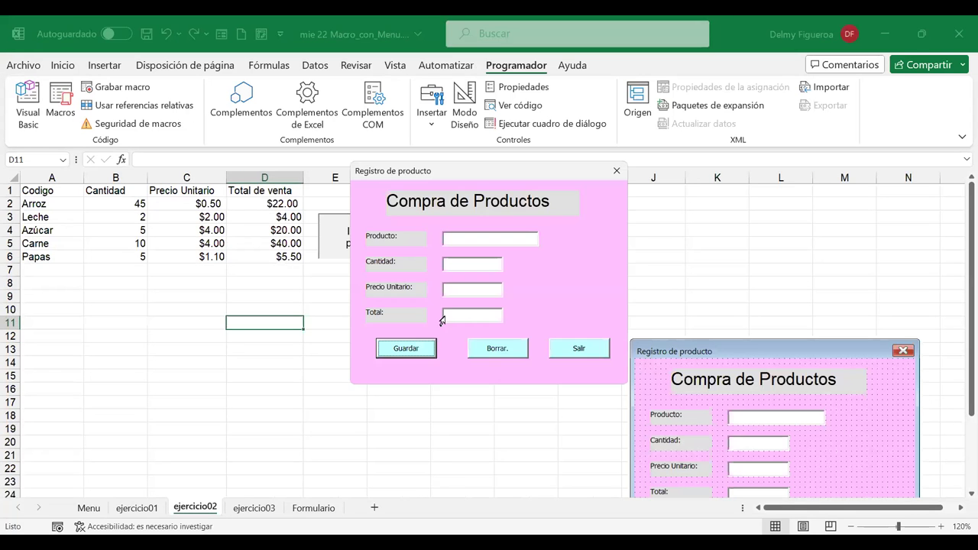
click(481, 315)
click(488, 237)
text(P)
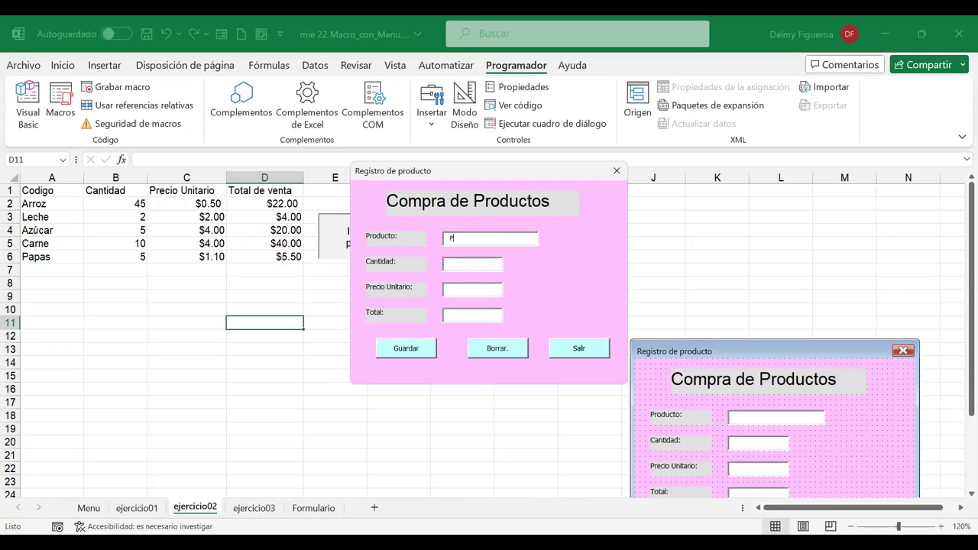
text(1)
click(461, 286)
text(2)
click(421, 347)
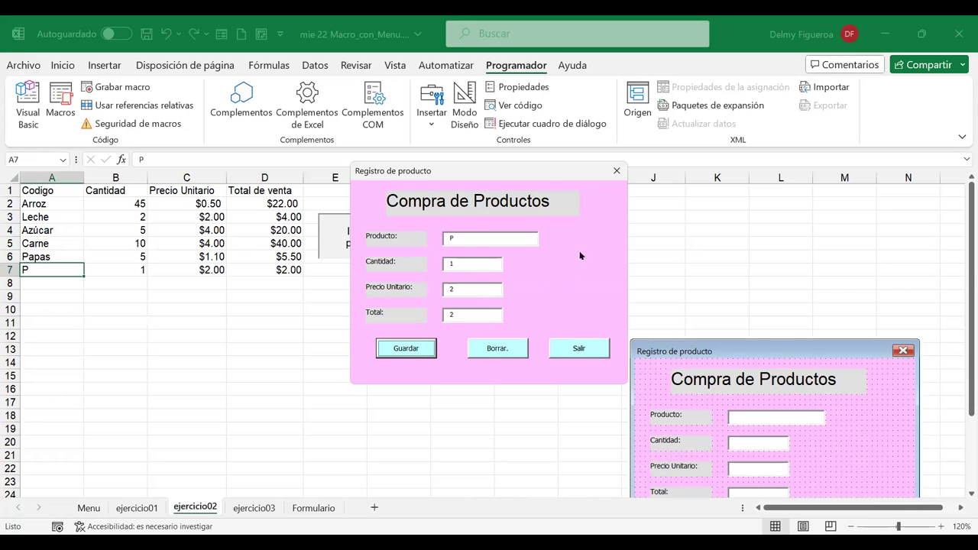
Close the product form and review the Guardar button's save code in the editor.
click(616, 173)
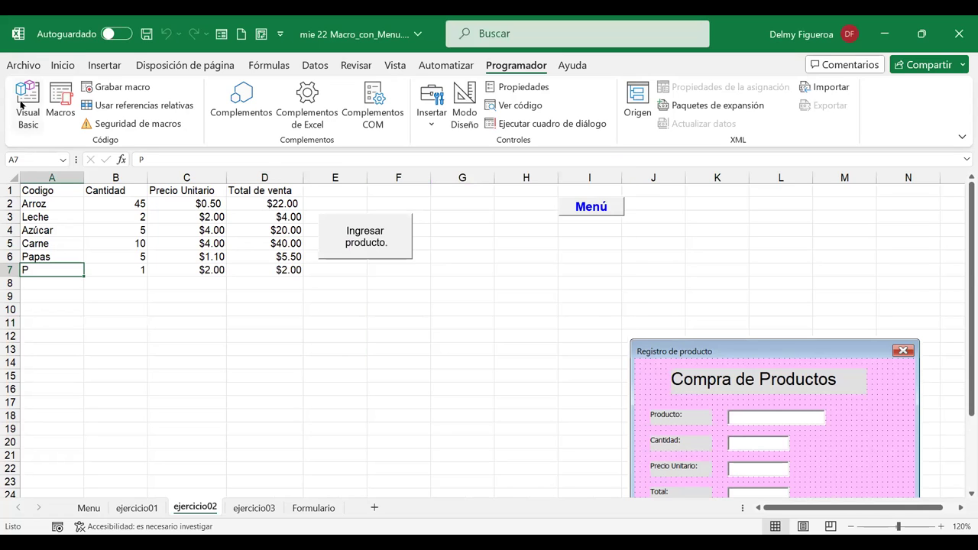
key(alt+F11)
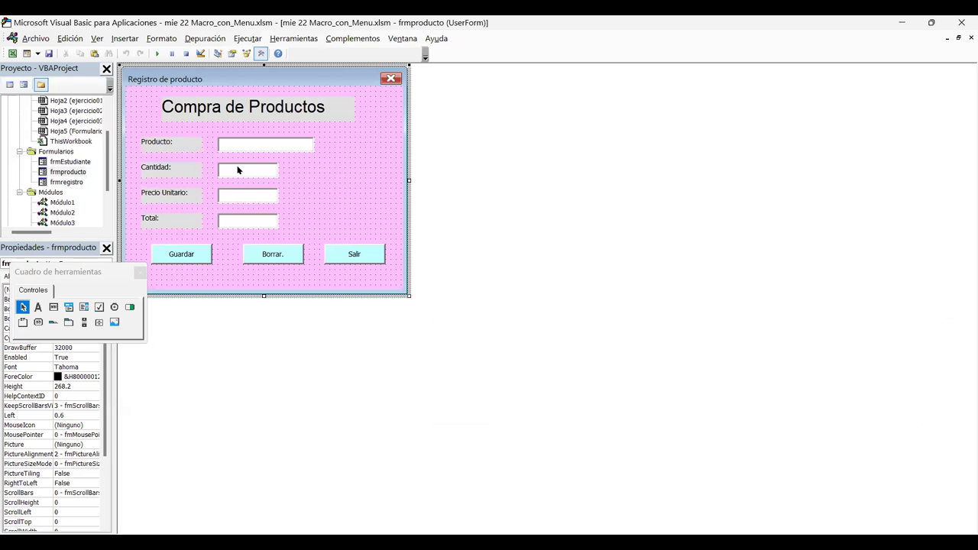
double_click(177, 260)
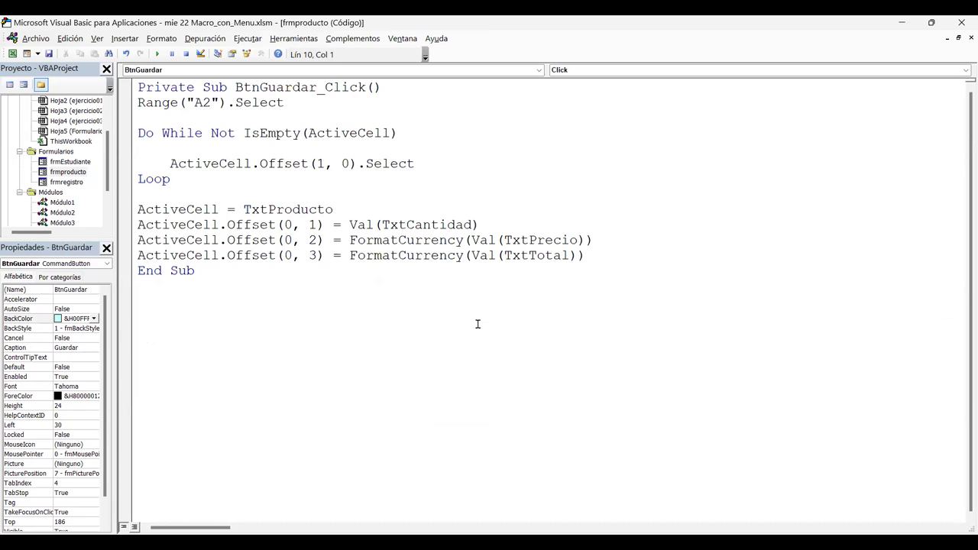
click(338, 257)
key(Down)
Revisit frmproducto's TxtTotal_Change procedure and browse the Total box's event list.
double_click(74, 165)
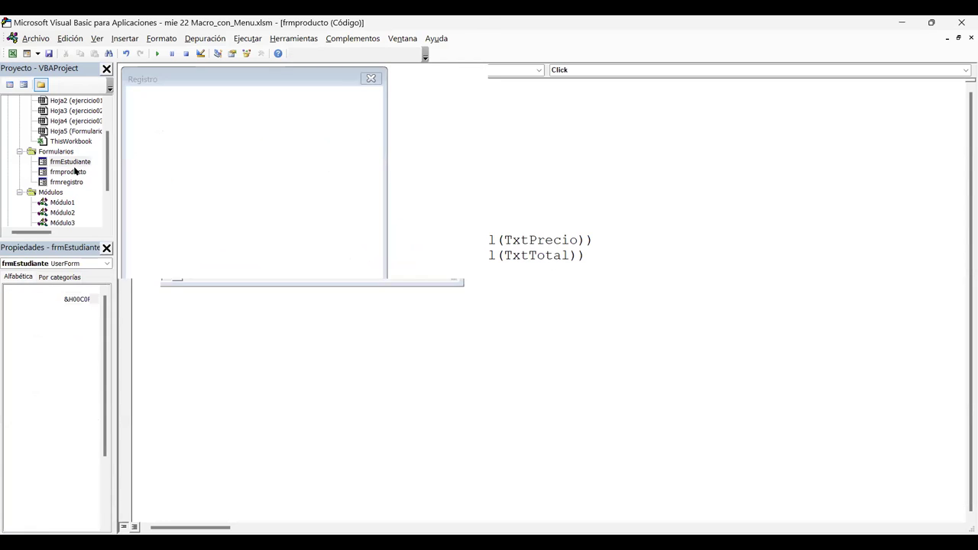
click(231, 209)
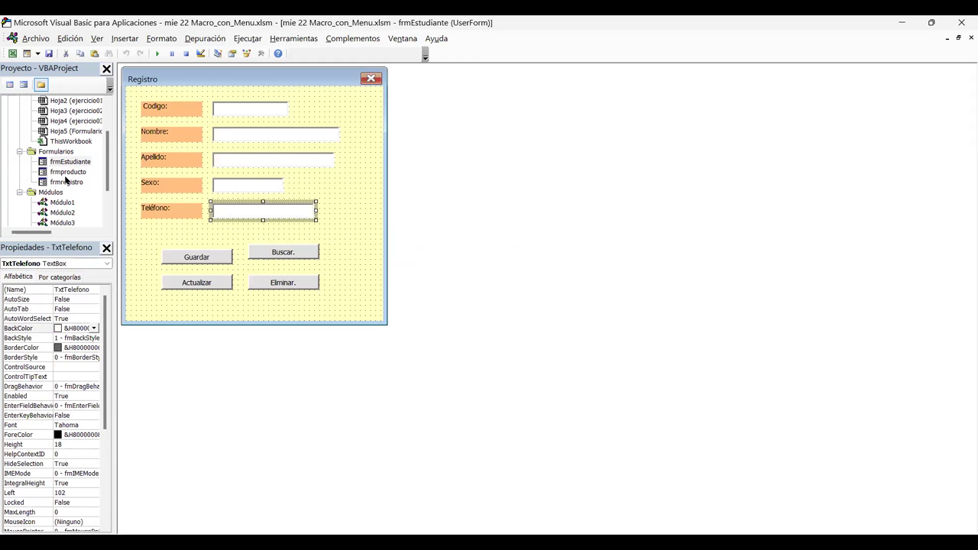
double_click(70, 171)
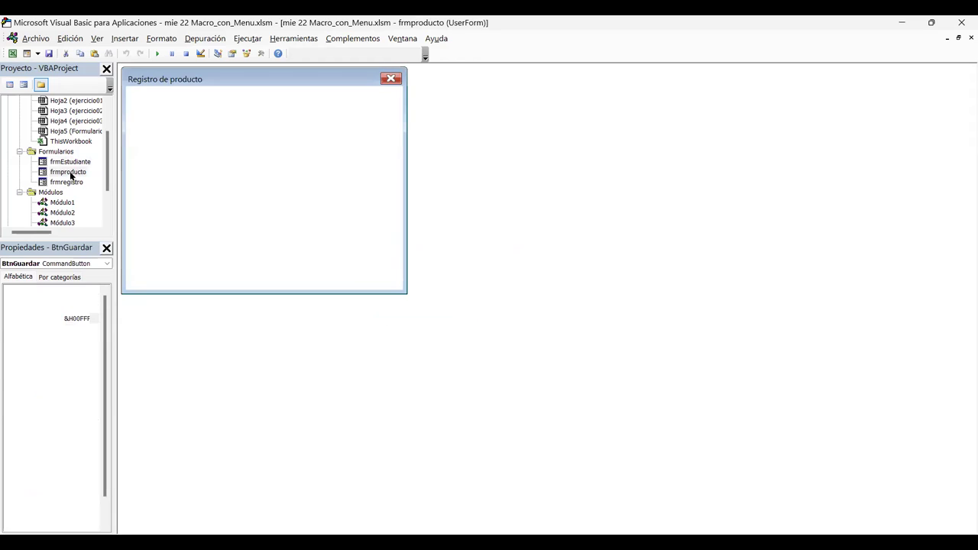
click(234, 220)
double_click(235, 220)
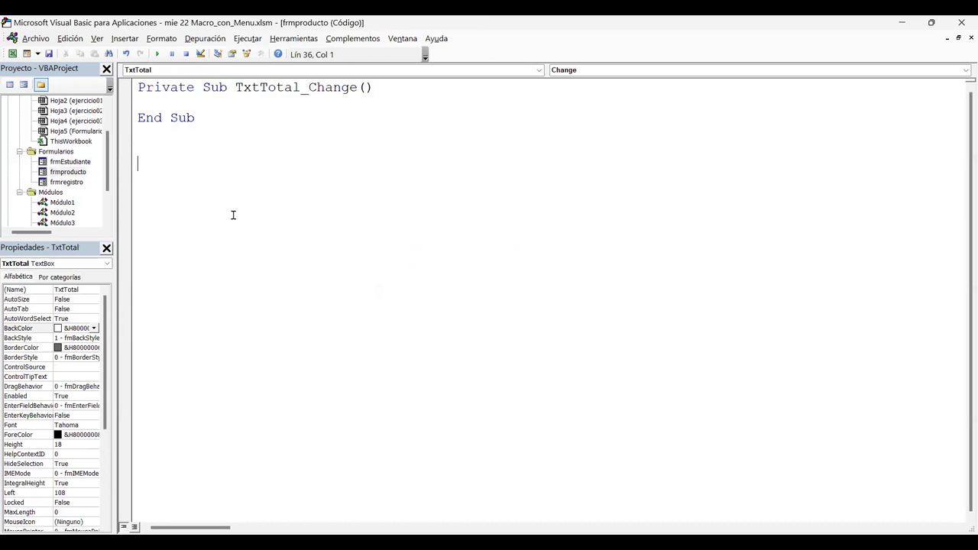
click(230, 104)
click(964, 70)
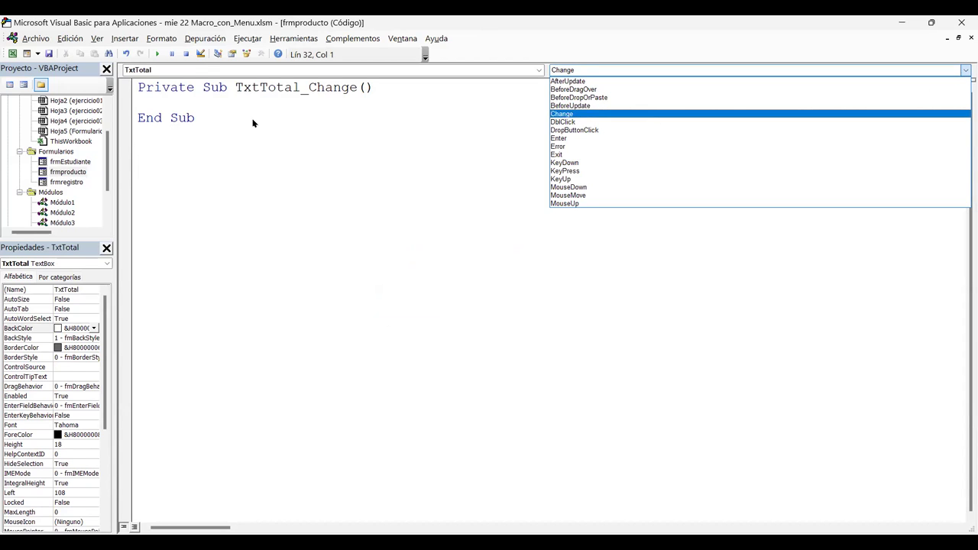
click(71, 175)
Double-click the frmproducto form background to create an empty UserForm_Click procedure.
double_click(70, 163)
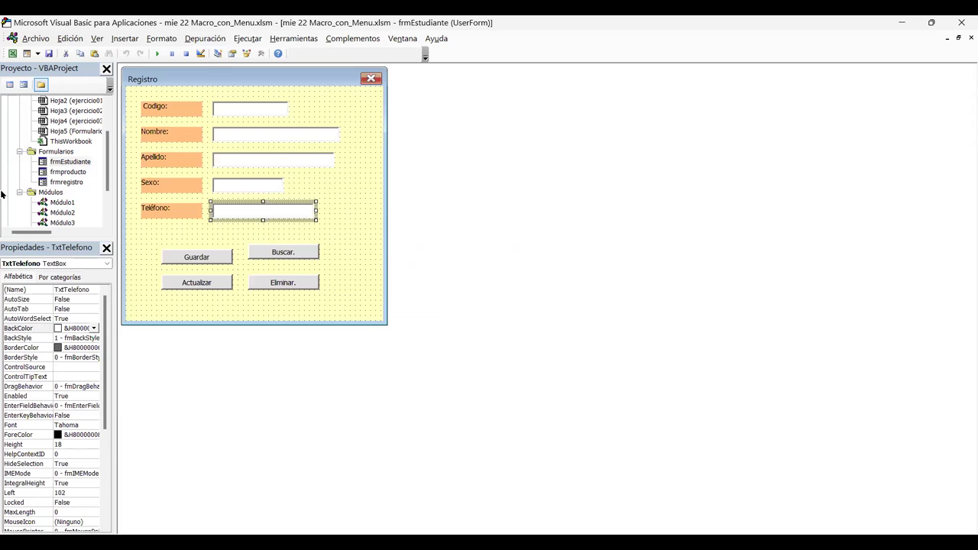
double_click(74, 173)
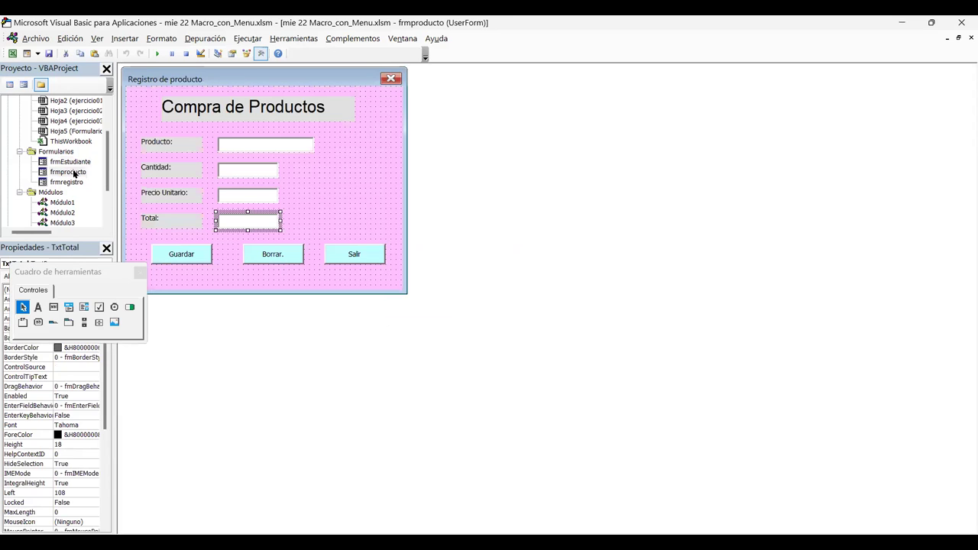
double_click(319, 202)
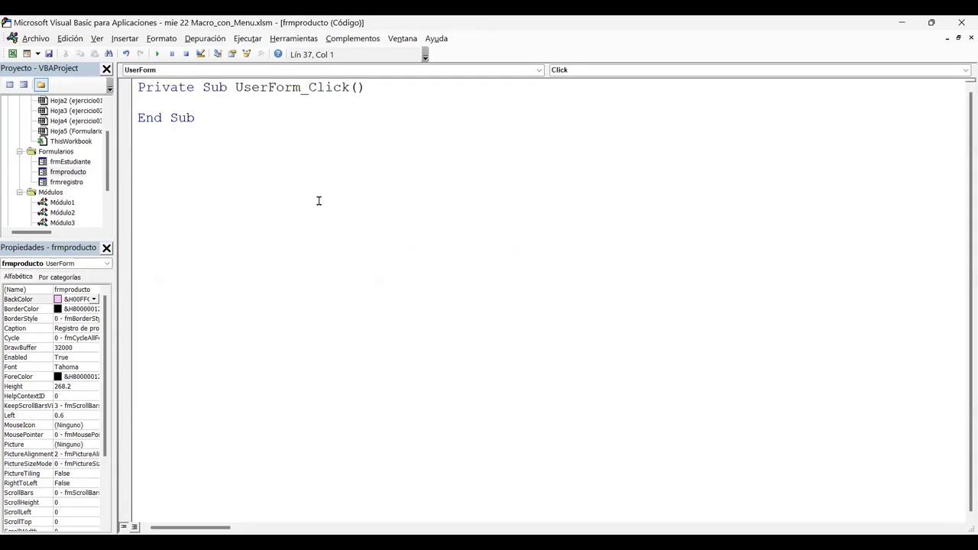
Pick Initialize from frmproducto's event list to create UserForm_Initialize, then reopen the frmproducto design.
click(574, 71)
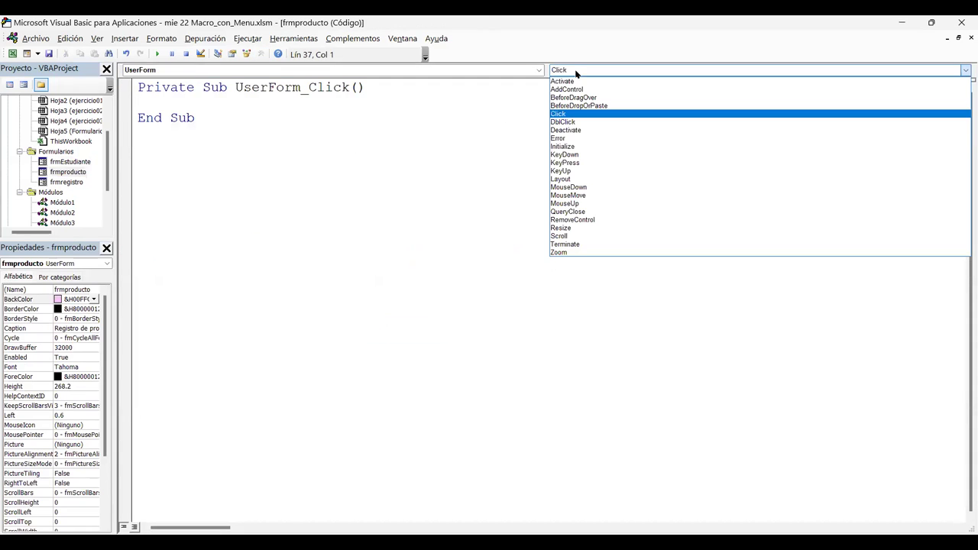
click(573, 79)
click(571, 73)
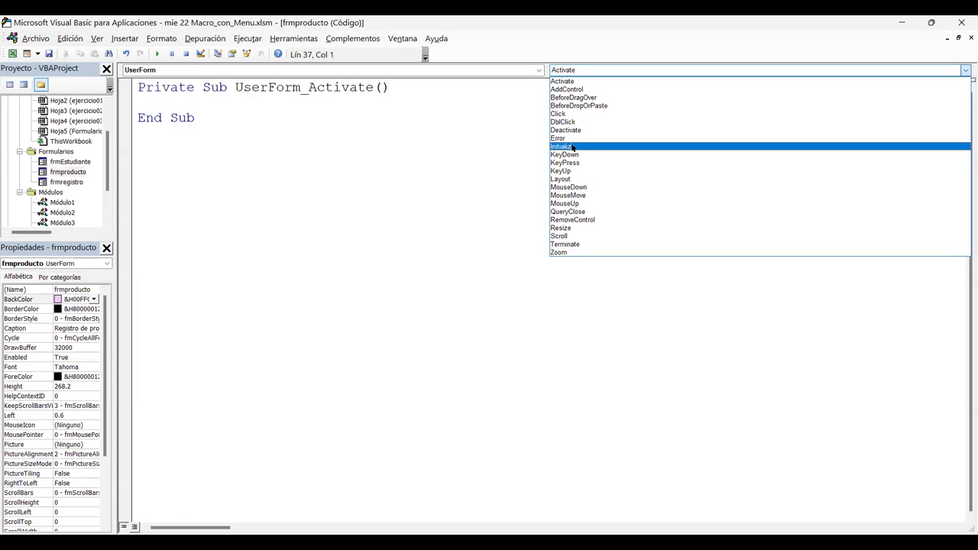
click(572, 146)
click(573, 71)
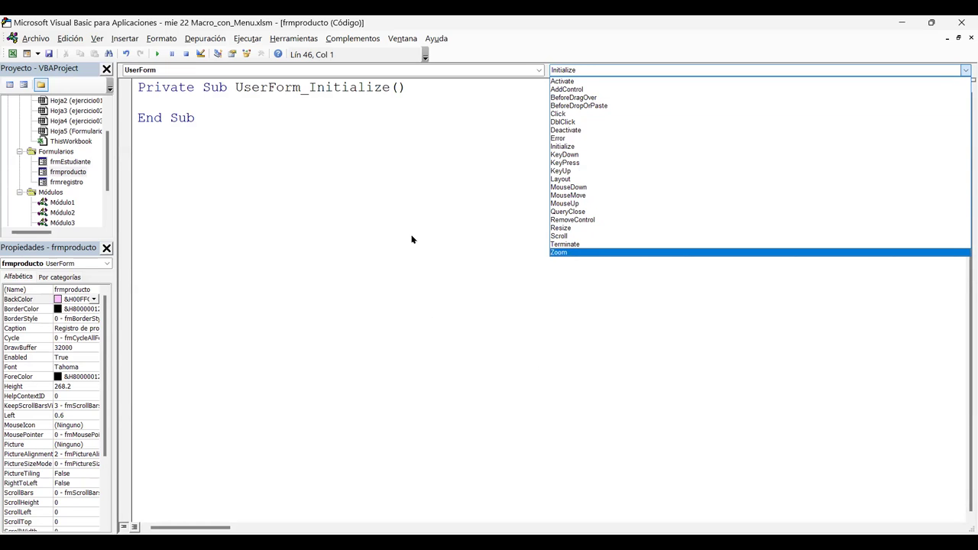
key(Escape)
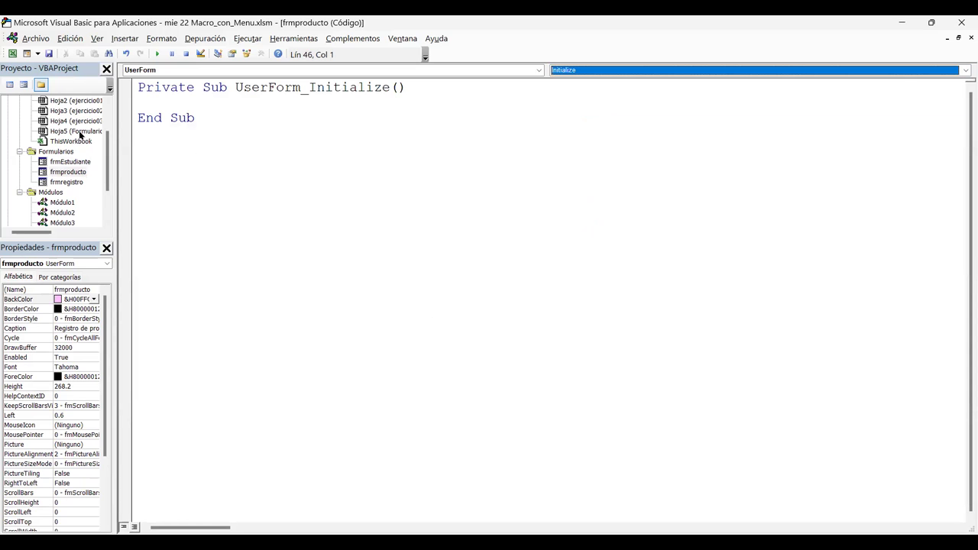
click(73, 167)
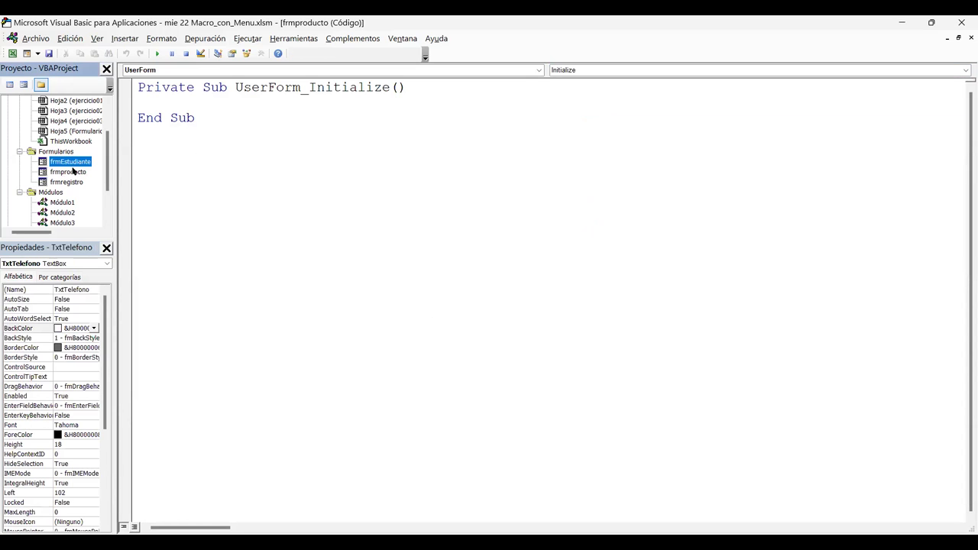
double_click(76, 173)
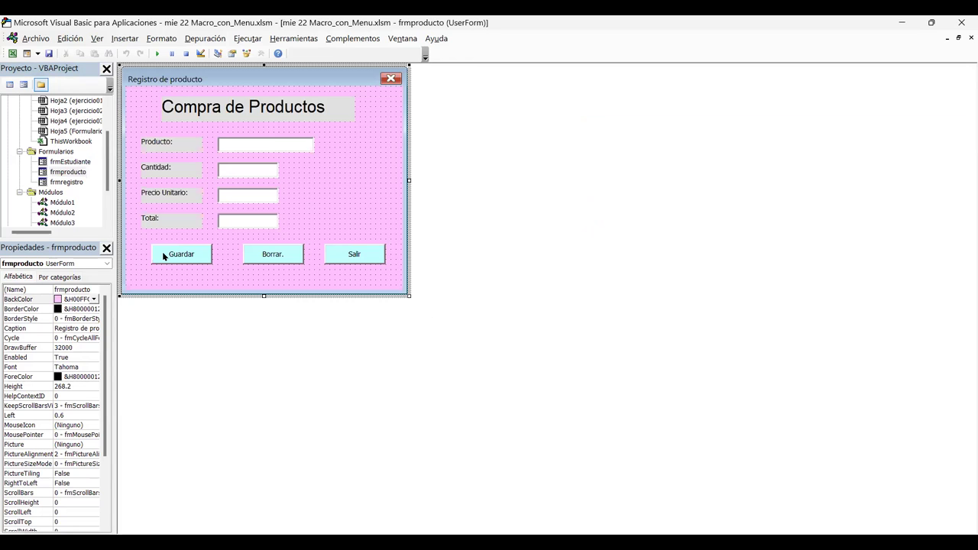
Check the Guardar click code and browse the frmproducto and frmregistro modules.
double_click(162, 256)
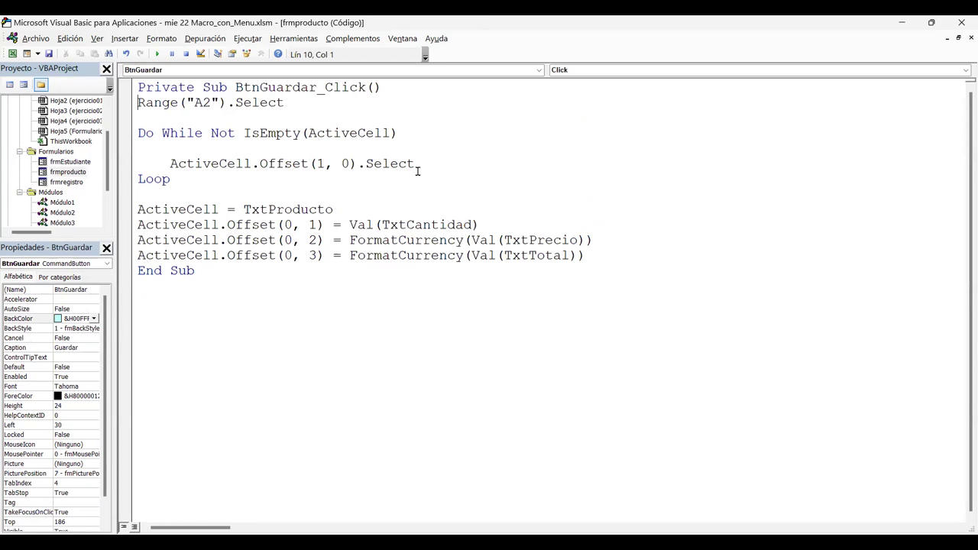
click(77, 172)
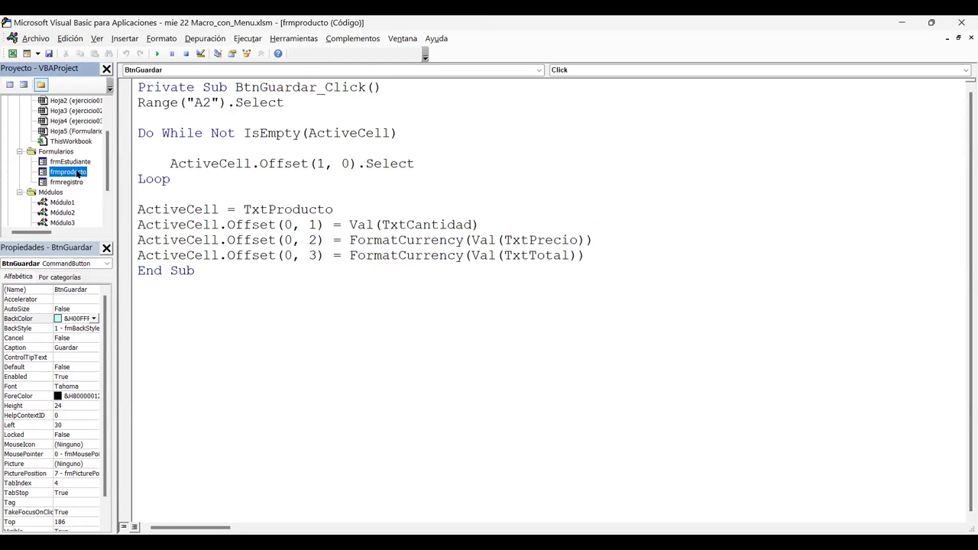
click(77, 184)
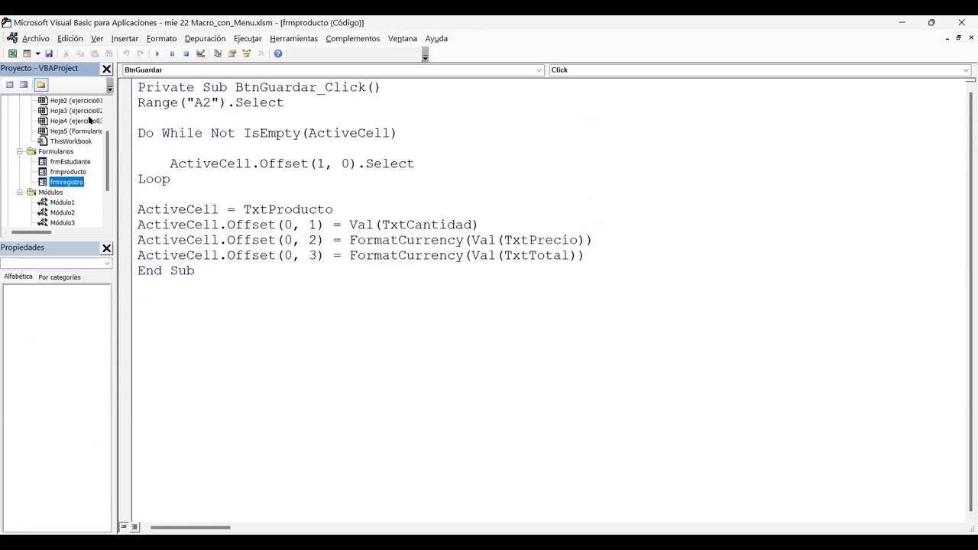
double_click(81, 172)
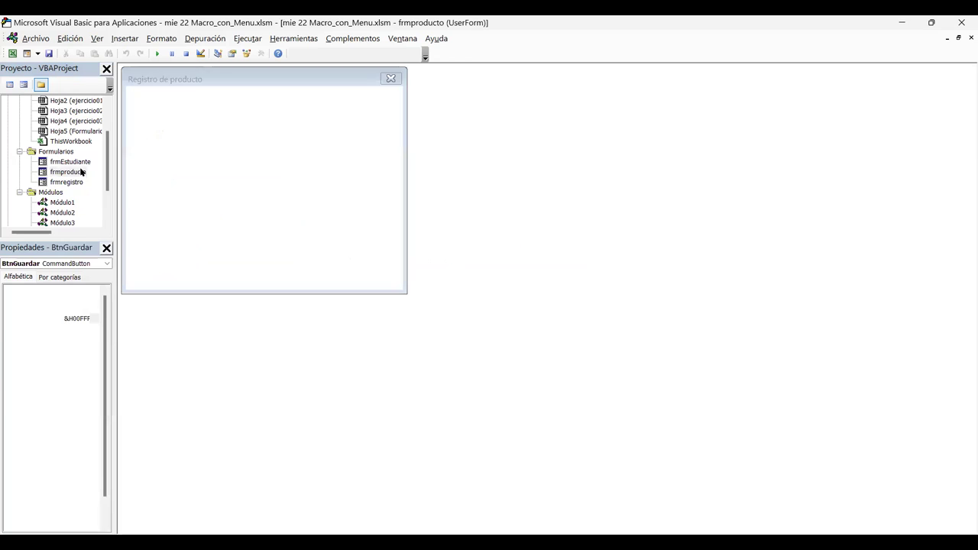
click(244, 222)
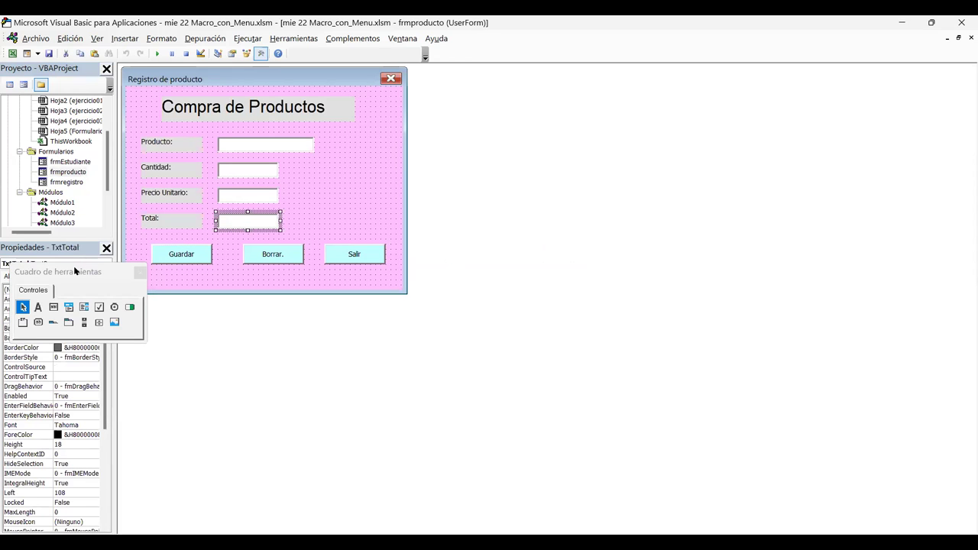
Move the Toolbox beside the product form, scroll its Properties, then open the frmEstudiante design.
drag(73, 265, 534, 287)
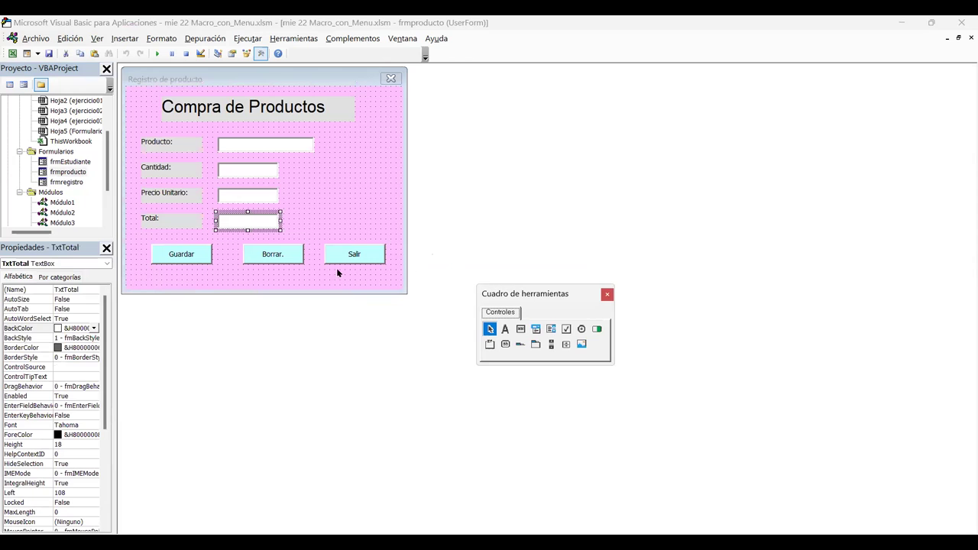
drag(105, 325, 105, 426)
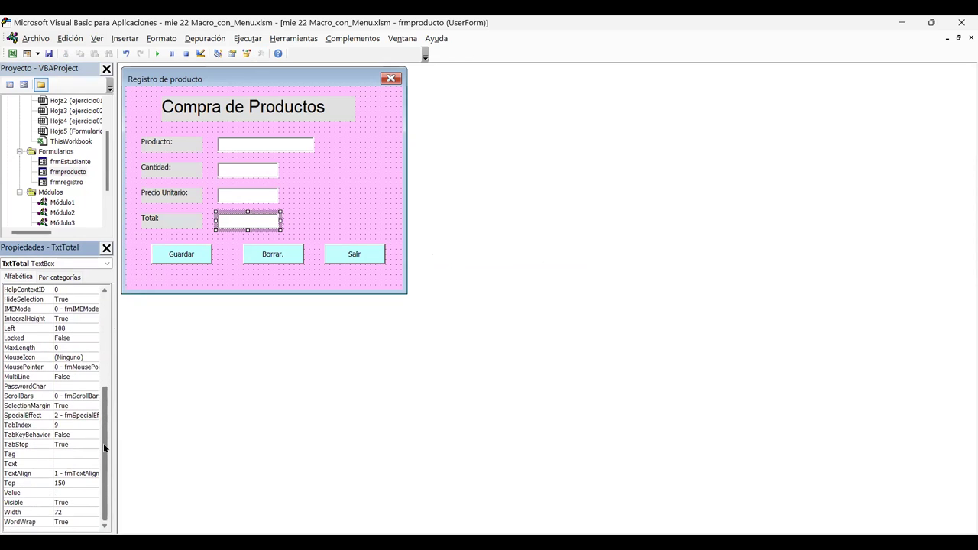
drag(103, 443, 111, 309)
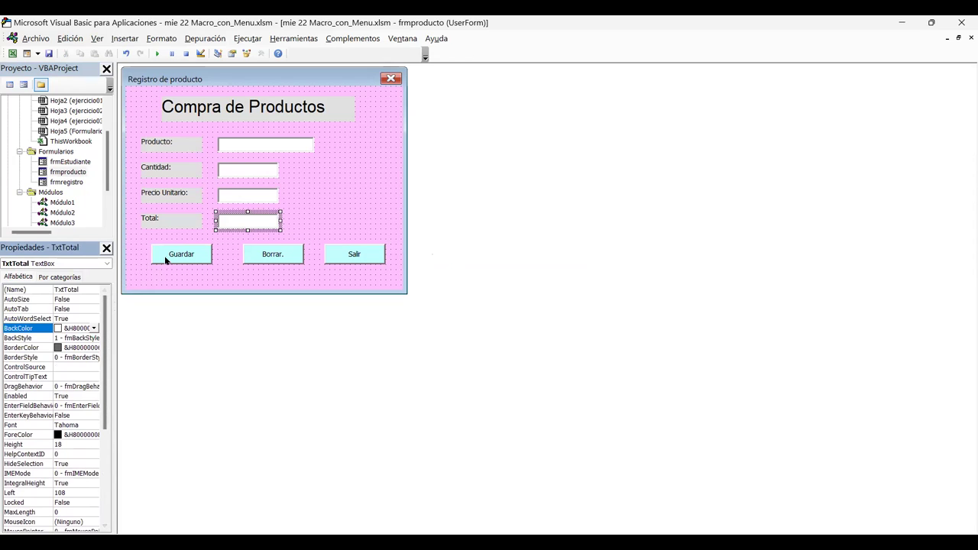
click(250, 270)
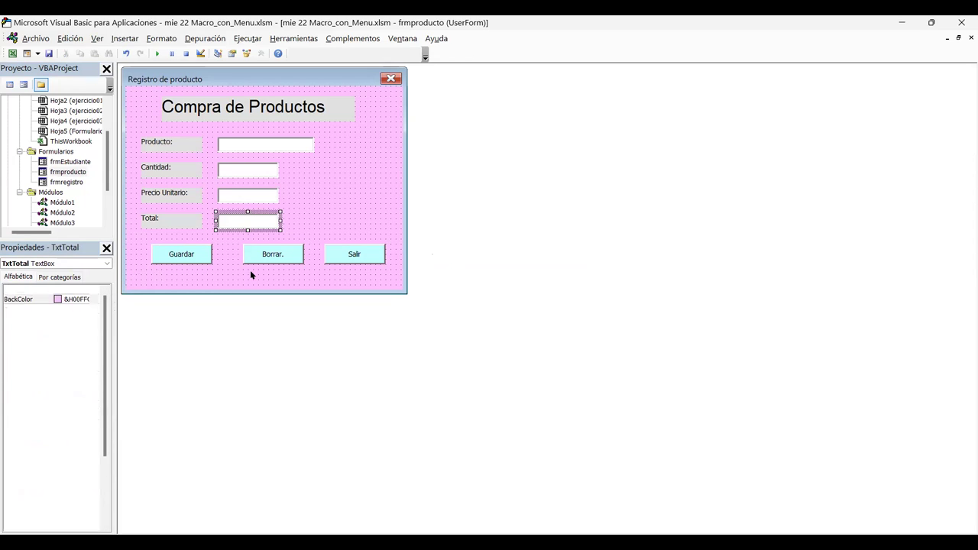
double_click(70, 162)
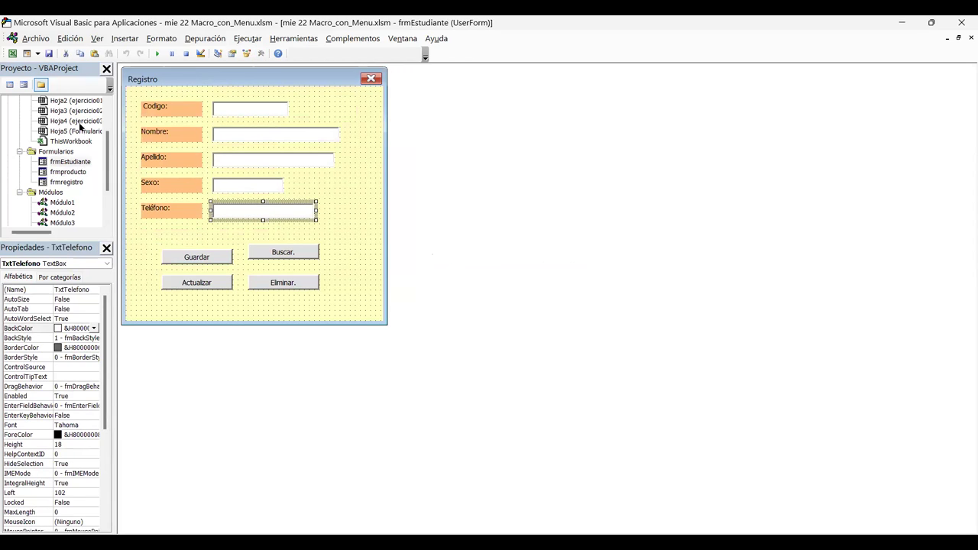
click(12, 53)
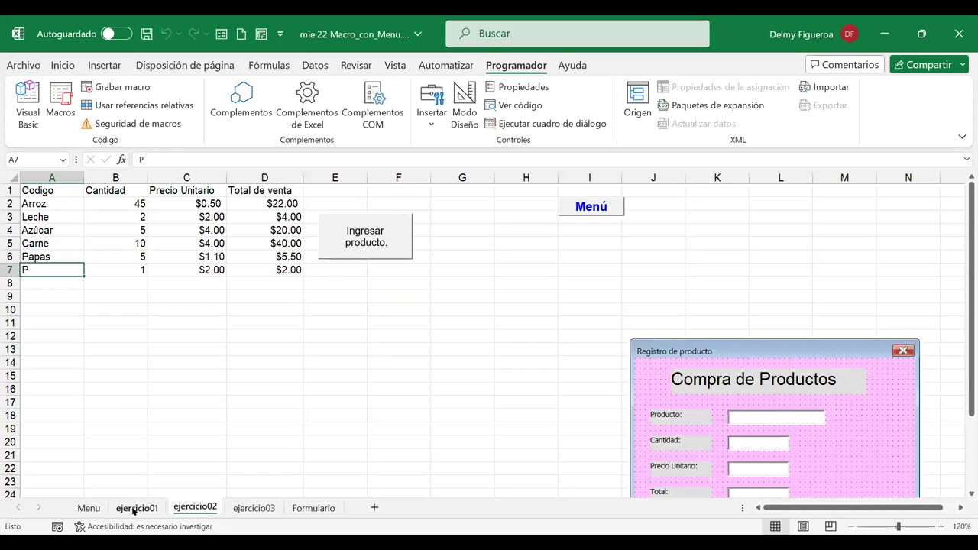
click(135, 507)
click(362, 328)
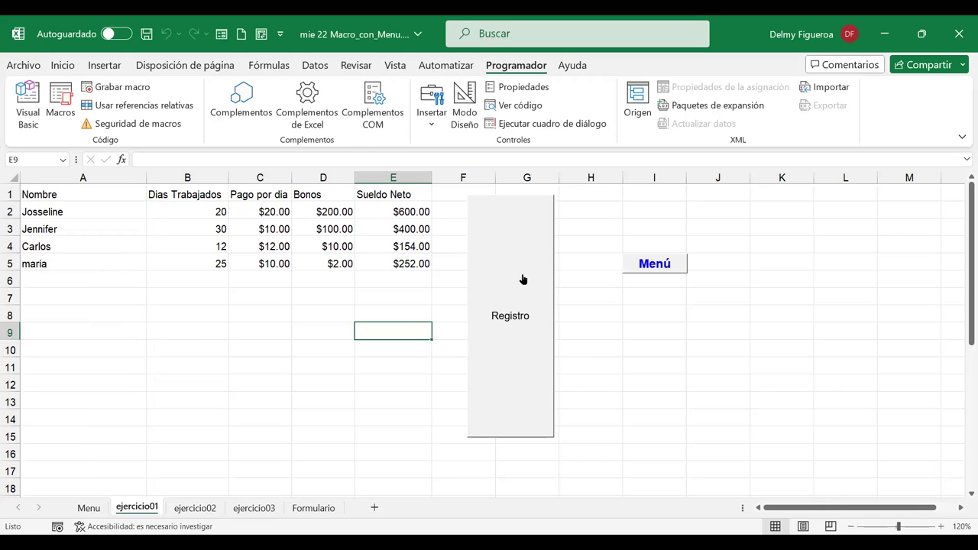
click(511, 289)
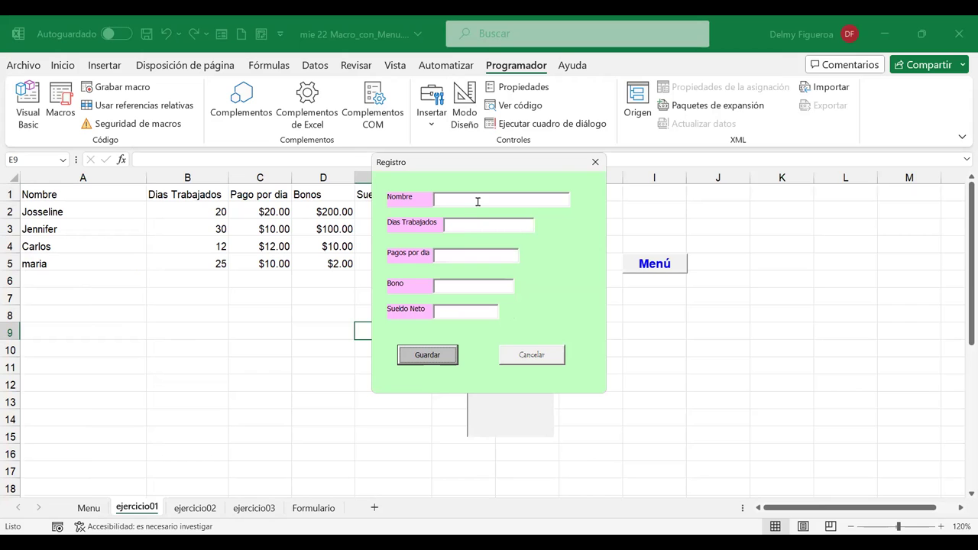
click(595, 162)
click(213, 507)
click(400, 246)
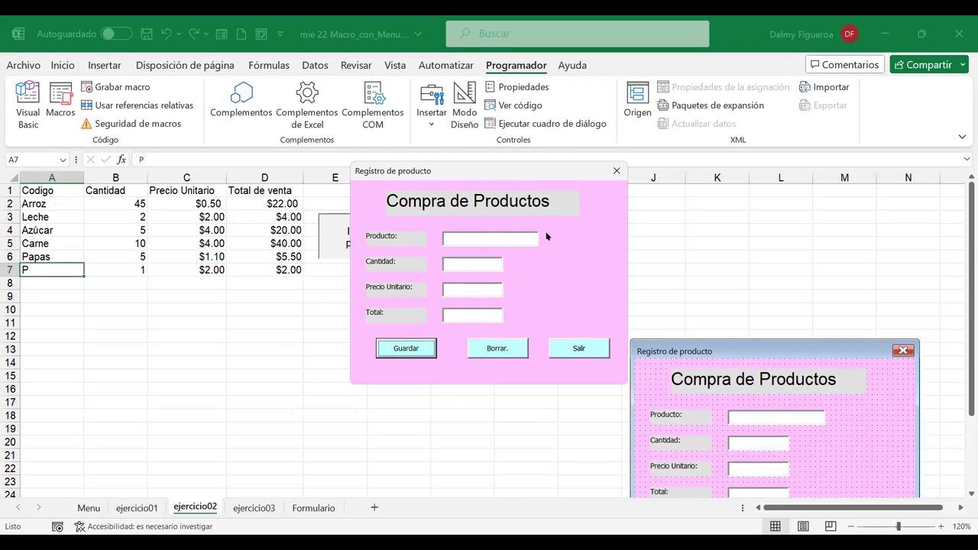
click(580, 347)
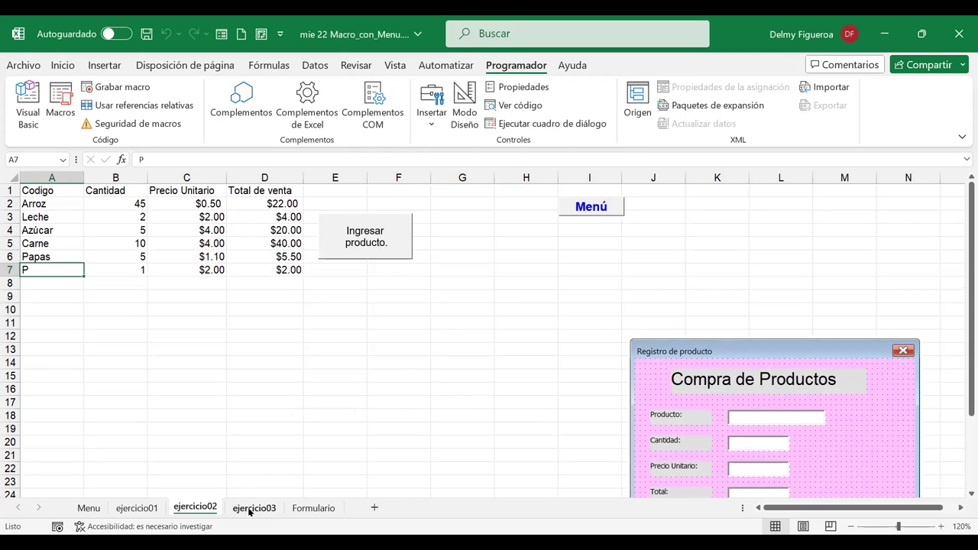
Open and close the Registro, product and student forms from the ejercicio01, ejercicio02 and ejercicio03 sheet buttons.
click(252, 508)
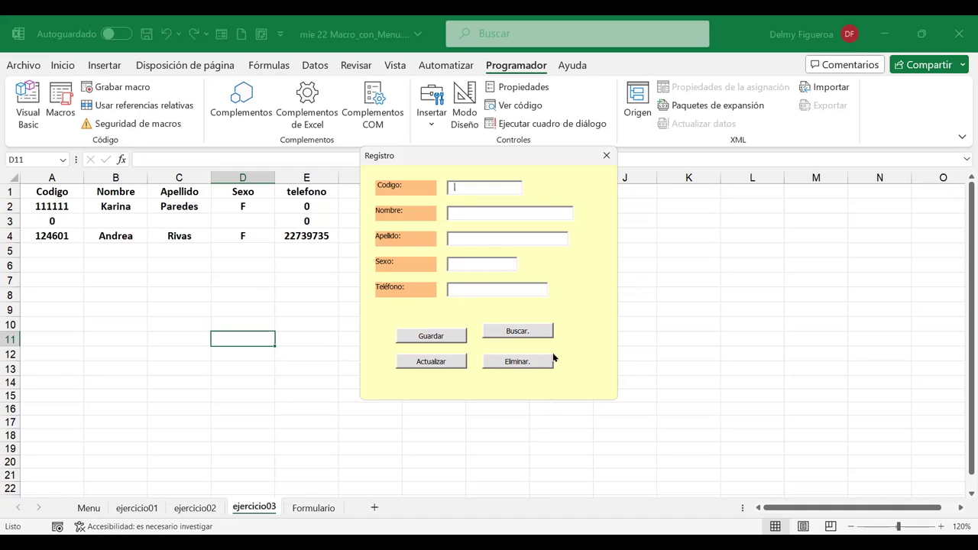
click(608, 158)
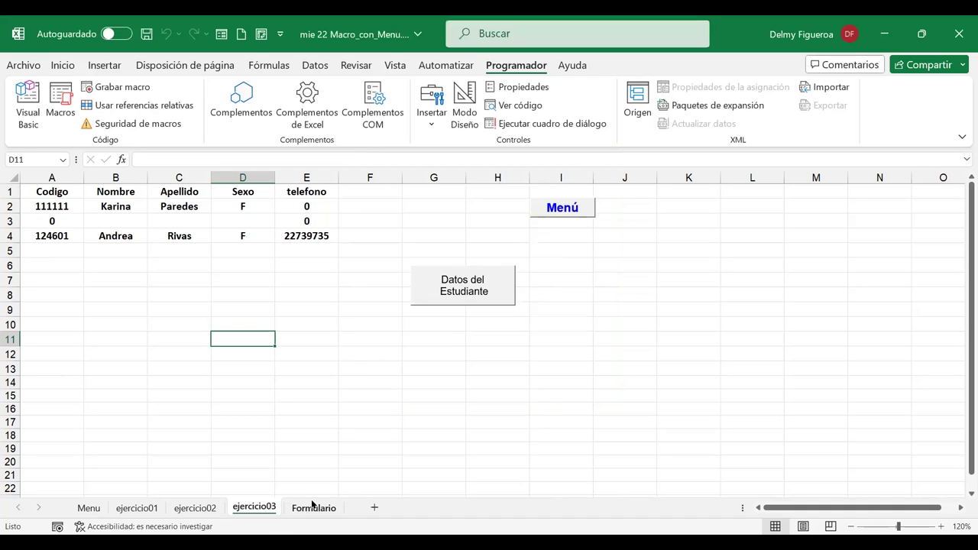
click(312, 506)
click(239, 507)
click(195, 508)
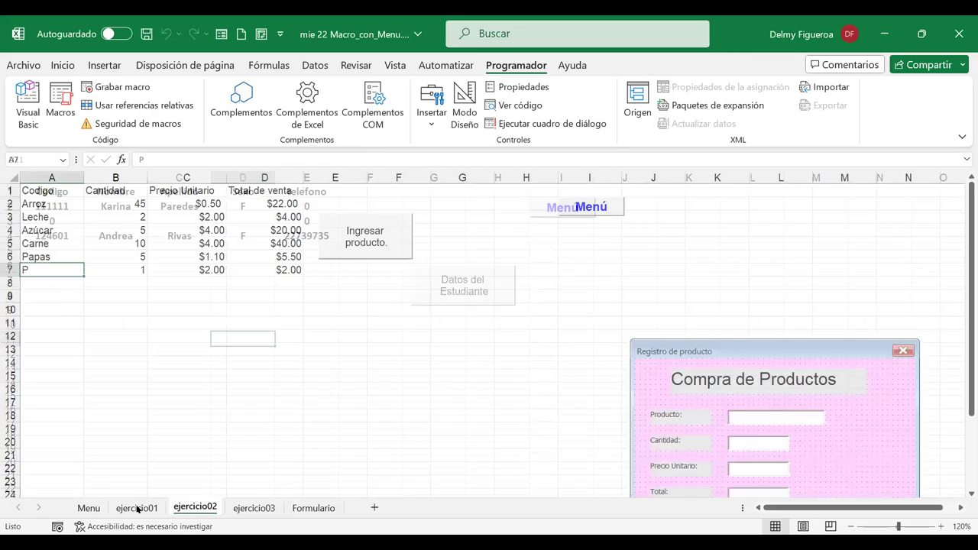
click(137, 507)
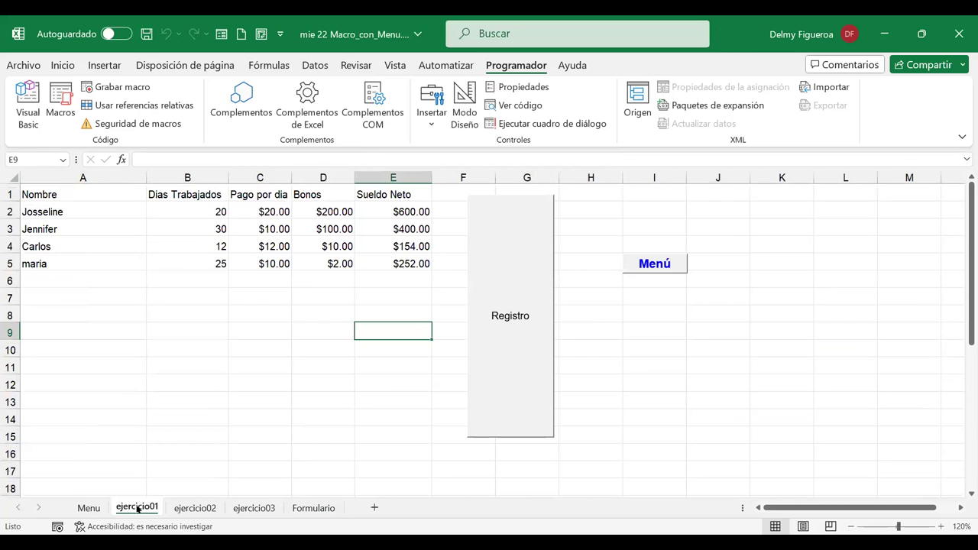
click(410, 297)
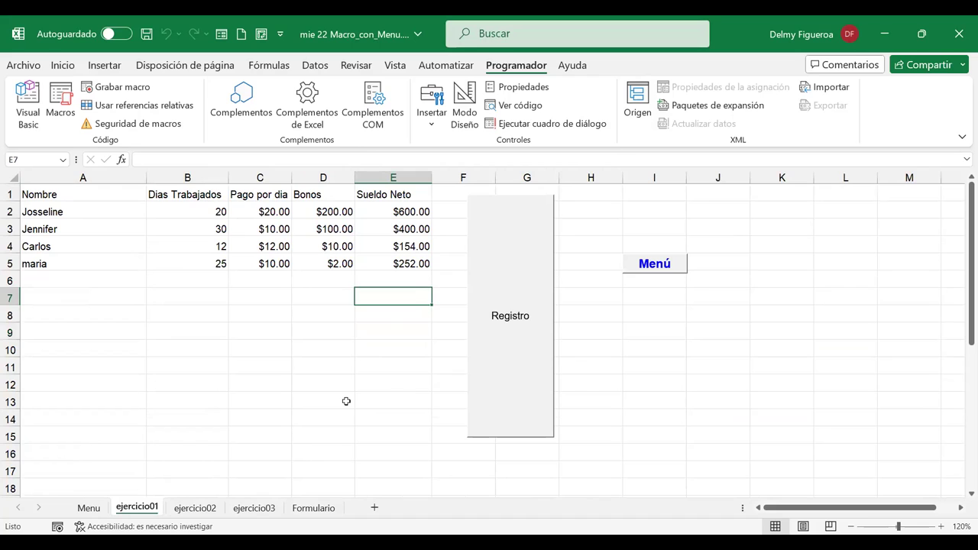
click(511, 306)
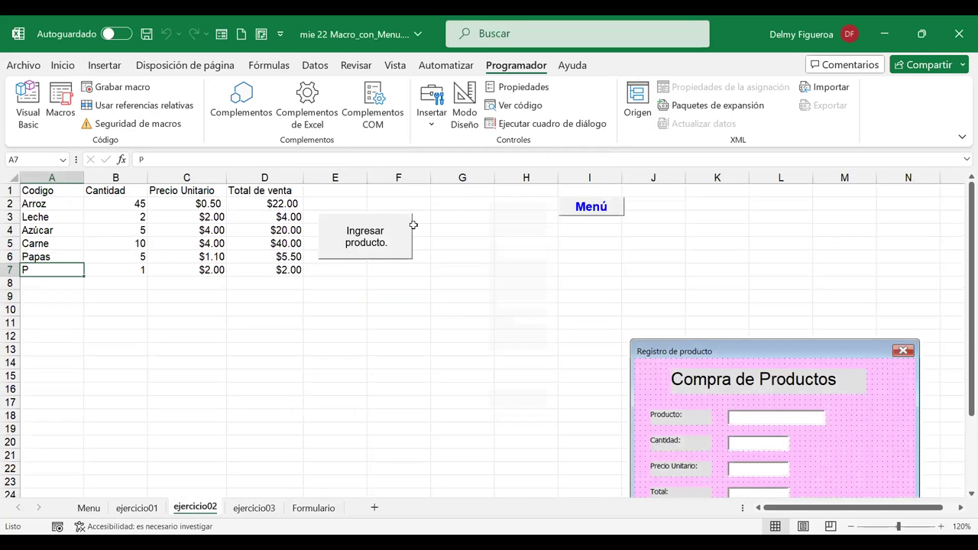
click(364, 238)
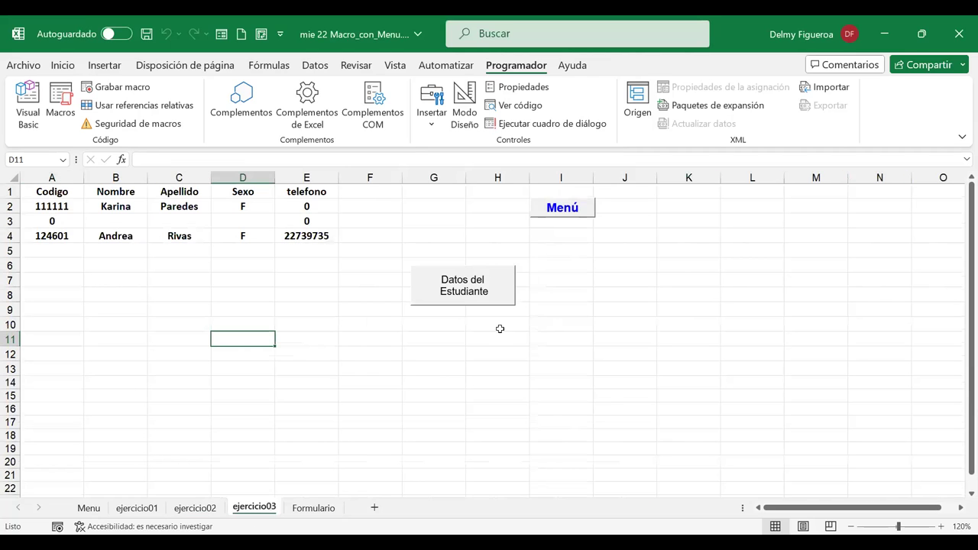
click(487, 281)
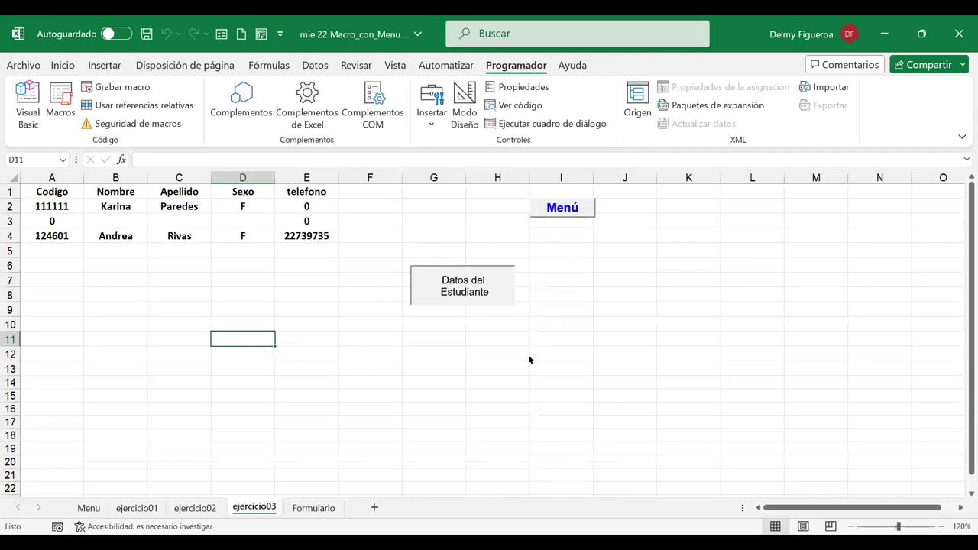
Close the Registro form, select its four buttons in the editor, and turn on the UserForm toolbar.
click(607, 156)
click(28, 103)
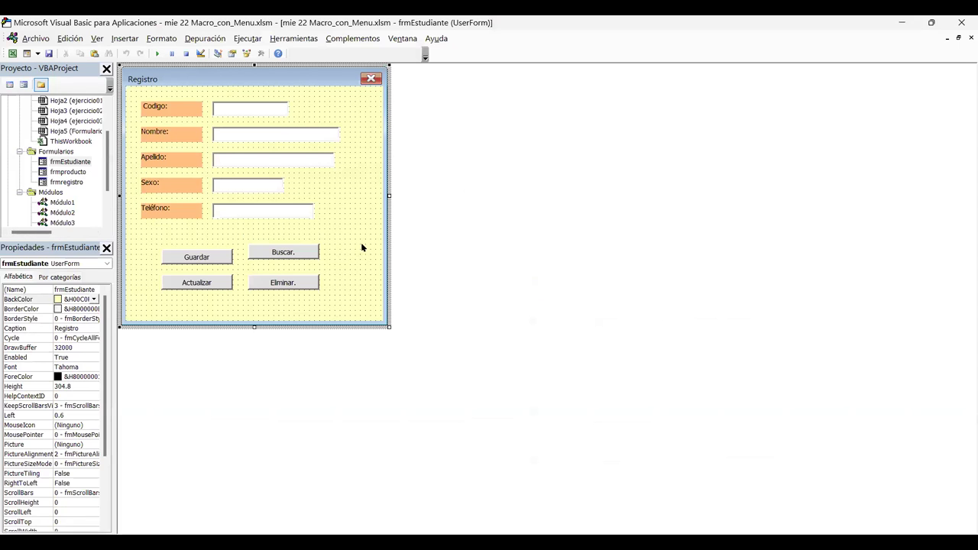
click(279, 252)
mouse_move(192, 228)
mouse_down()
mouse_move(293, 297)
mouse_move(284, 293)
mouse_up()
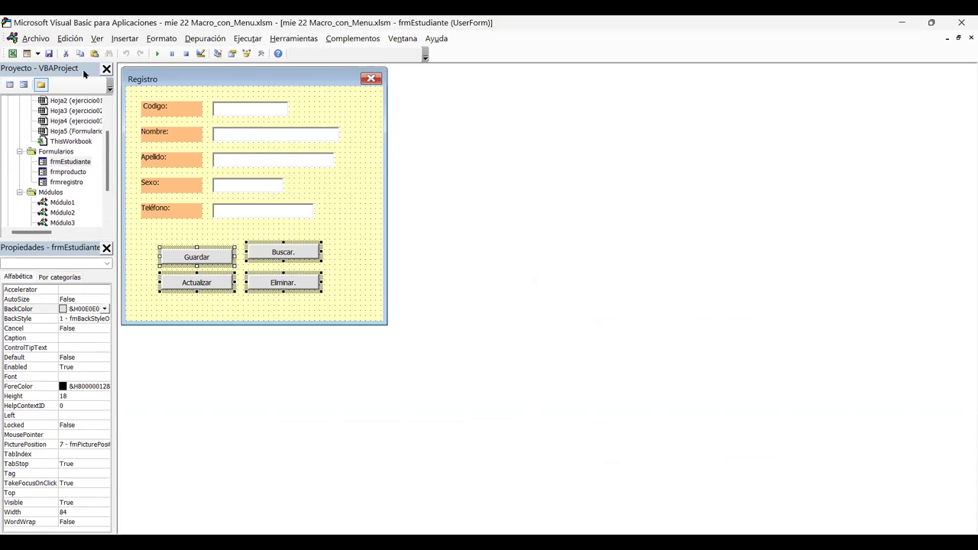
click(96, 40)
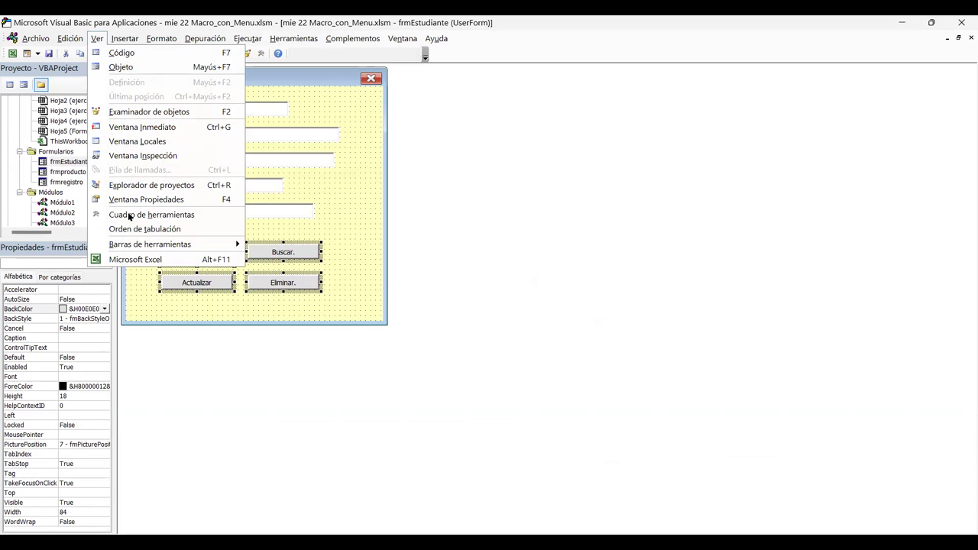
mouse_move(222, 244)
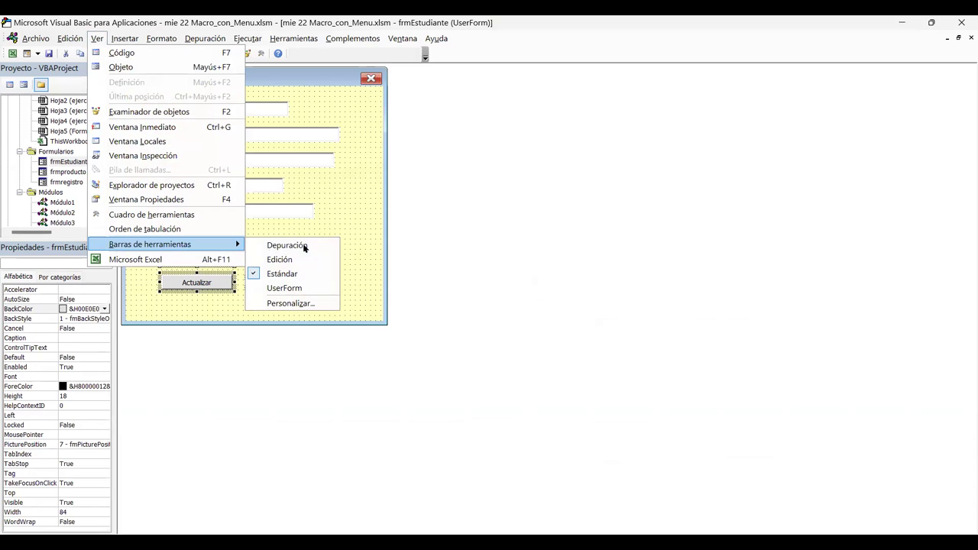
click(297, 291)
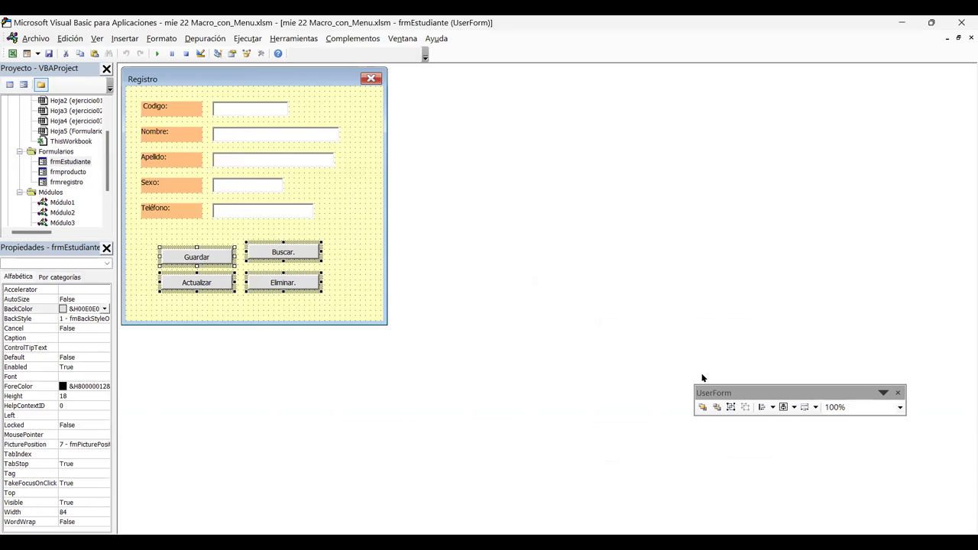
Move the UserForm toolbar beside the form and apply left, centre, right and middle alignment to the buttons.
click(726, 417)
drag(746, 389, 467, 252)
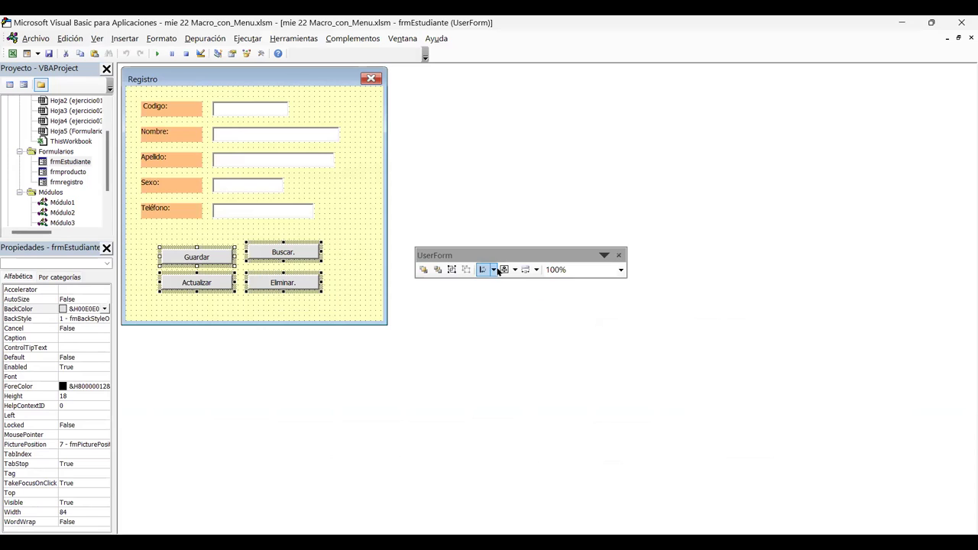
click(494, 270)
click(537, 284)
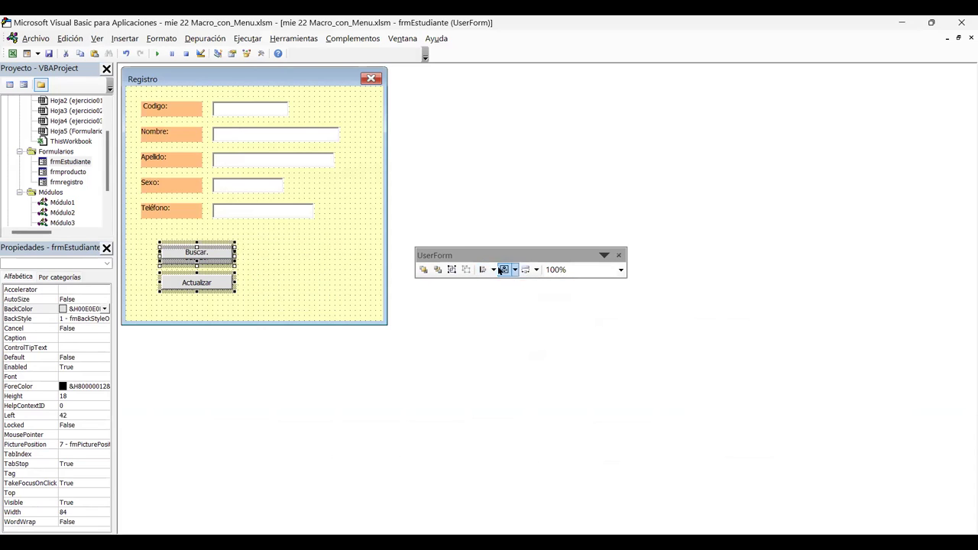
click(492, 270)
click(508, 304)
click(493, 270)
click(516, 319)
click(493, 270)
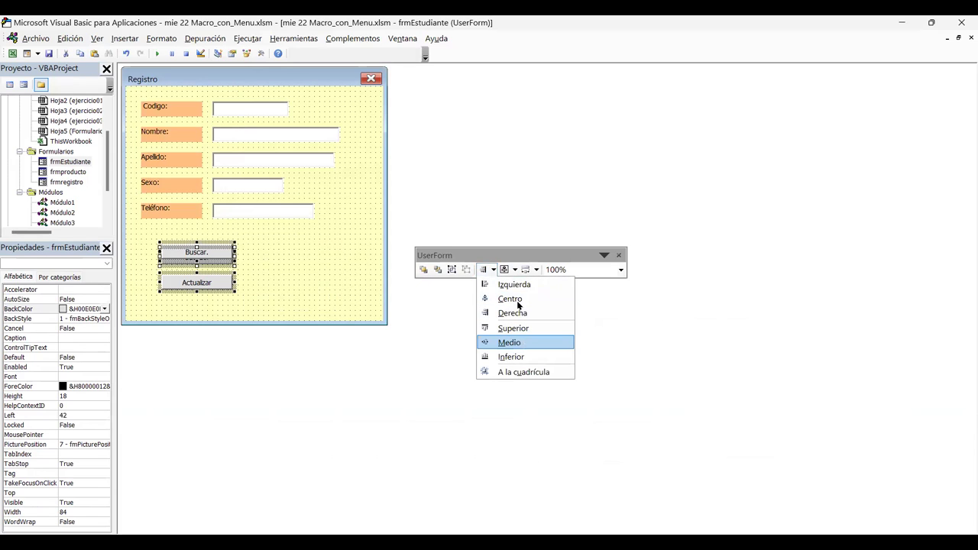
click(510, 342)
Try centring, grid snapping, bottom, middle and centre alignment on the selected buttons.
click(504, 270)
click(515, 271)
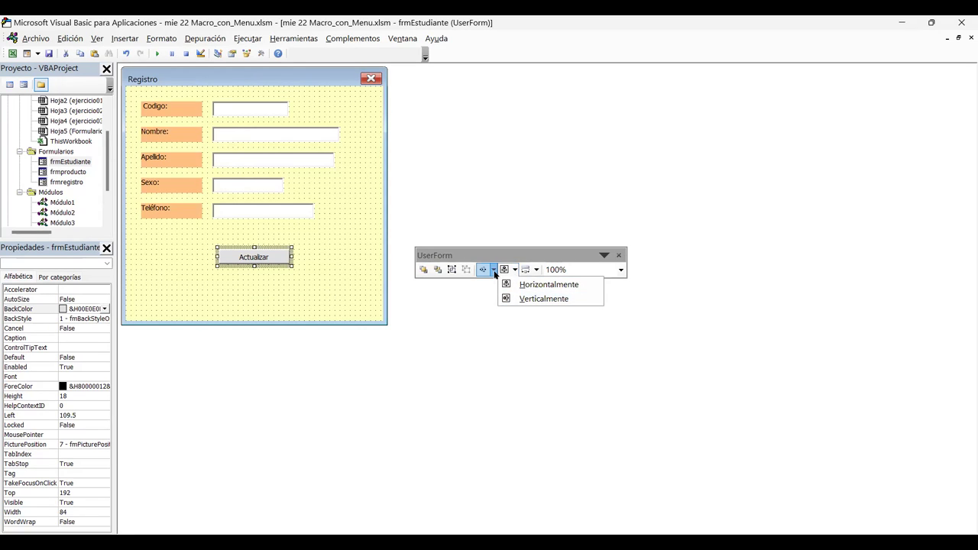
click(492, 269)
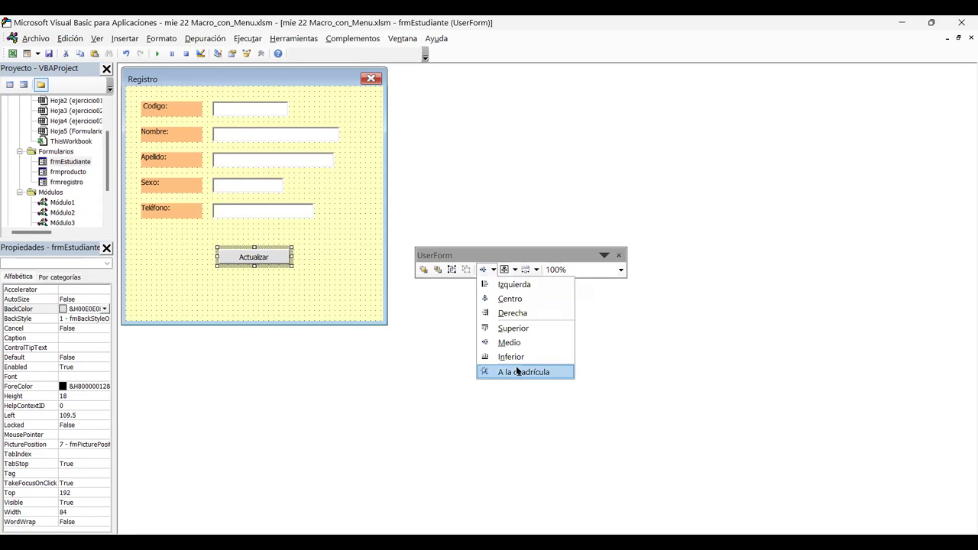
click(517, 371)
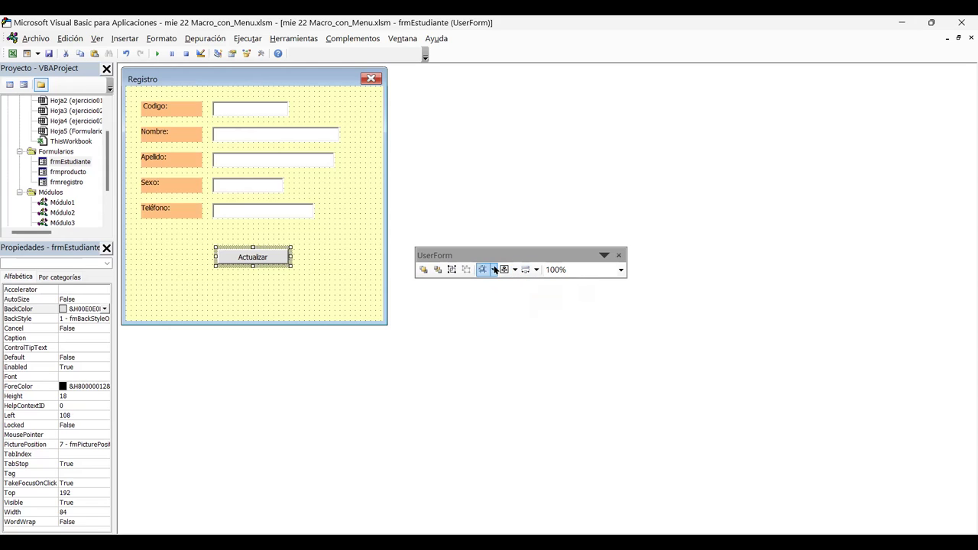
click(492, 269)
click(492, 270)
click(509, 343)
click(492, 270)
click(513, 298)
Drag Actualizar, Eliminar, Buscar and Guardar into new positions on the Registro form.
click(273, 260)
drag(271, 251, 222, 249)
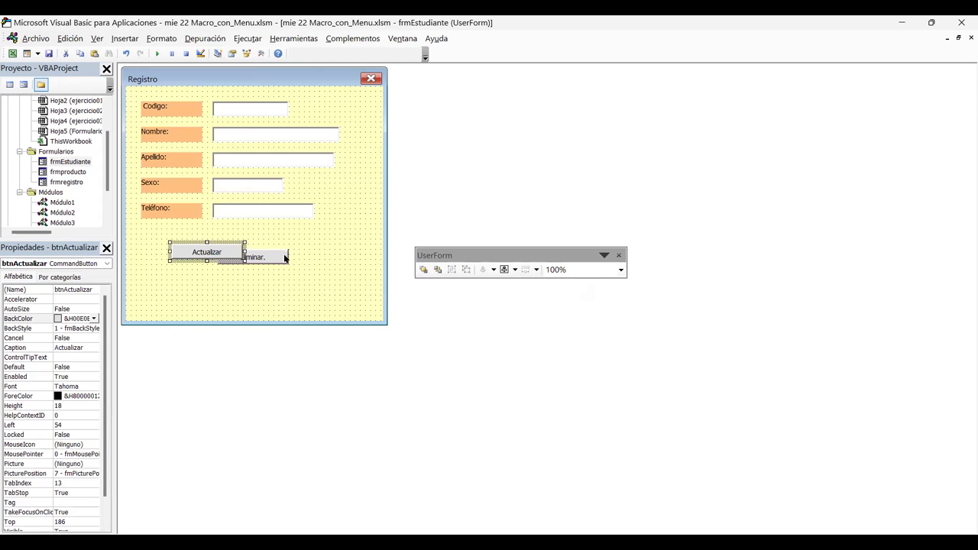
drag(289, 258, 305, 284)
drag(275, 255, 334, 255)
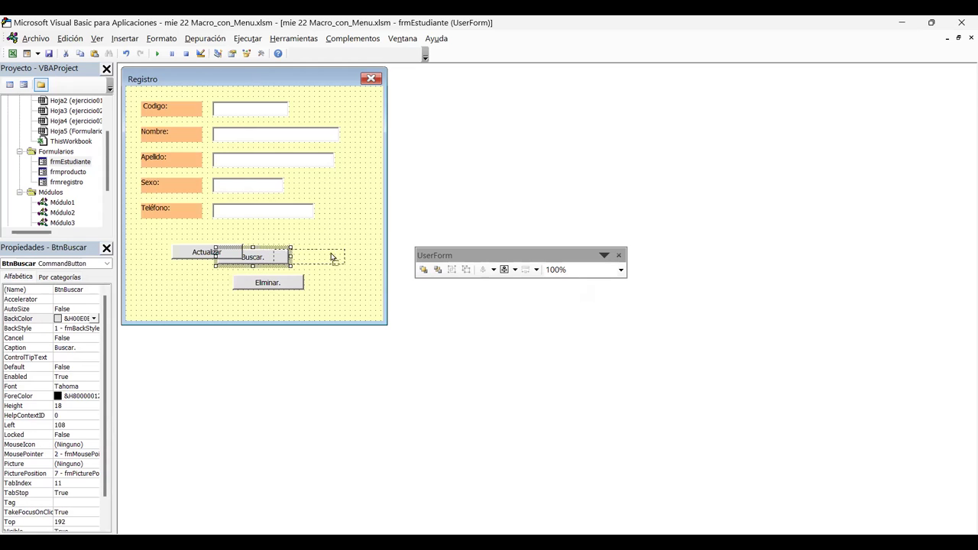
mouse_move(262, 257)
mouse_down()
mouse_move(283, 241)
mouse_move(275, 238)
mouse_up()
drag(206, 253, 196, 278)
mouse_move(272, 244)
mouse_down()
mouse_move(194, 257)
mouse_move(187, 276)
mouse_up()
click(192, 293)
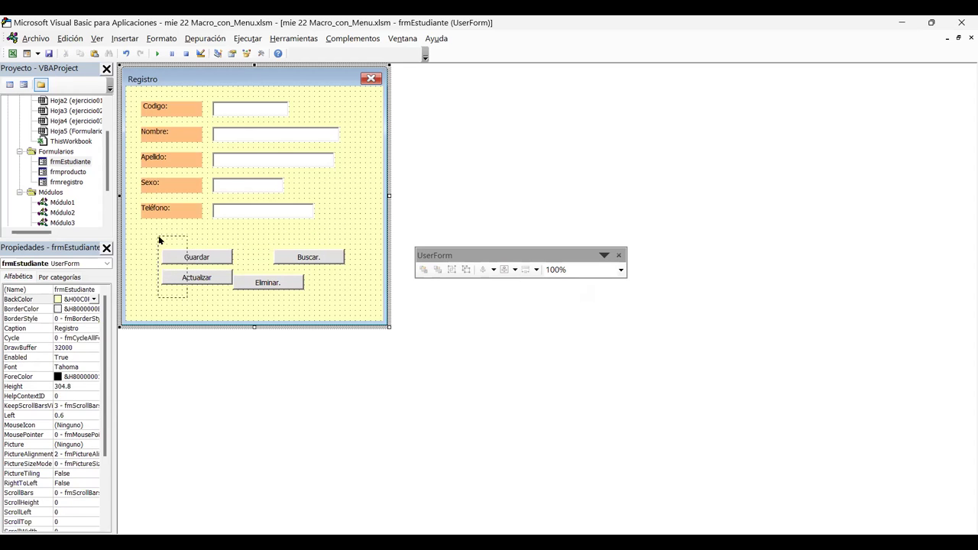
Left-align Guardar and Actualizar, move Eliminar under Buscar, and right-align Buscar and Eliminar.
click(493, 270)
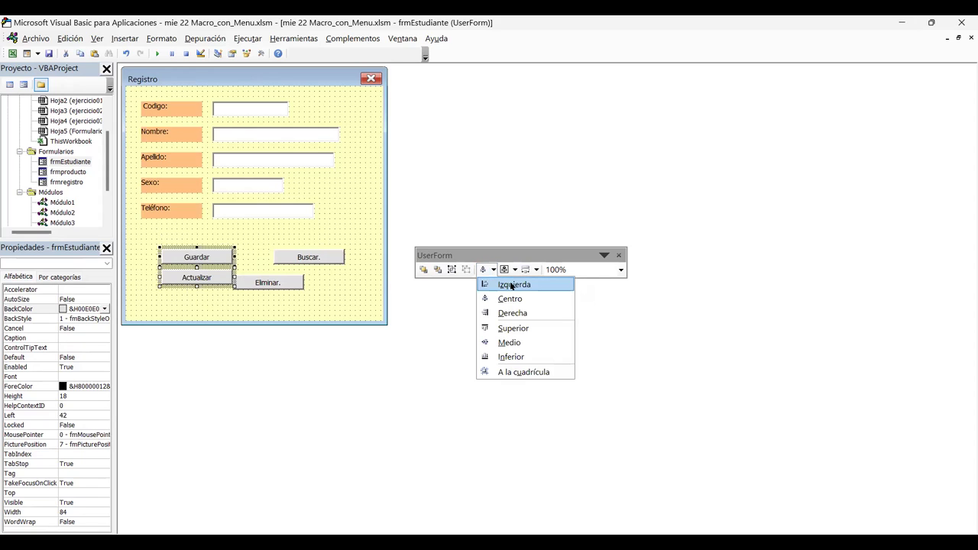
click(511, 286)
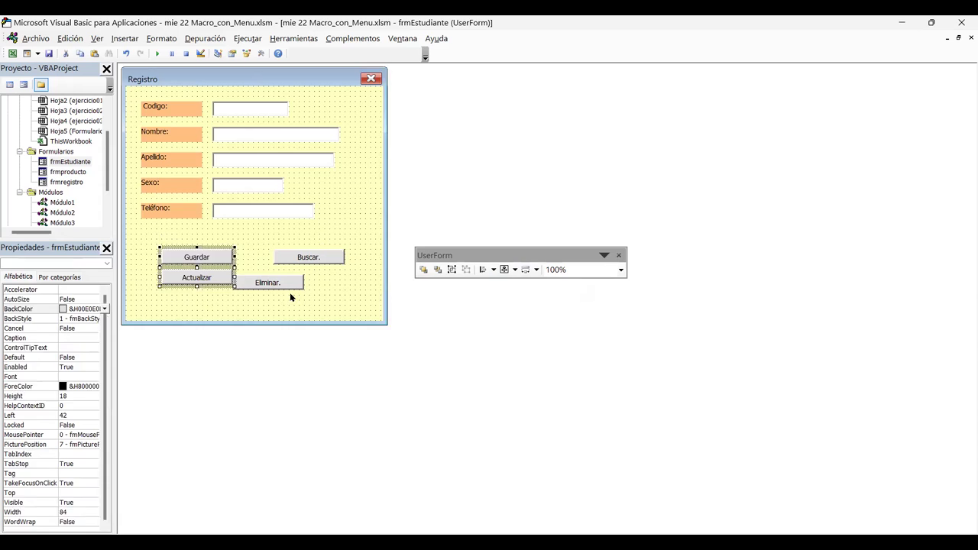
click(290, 295)
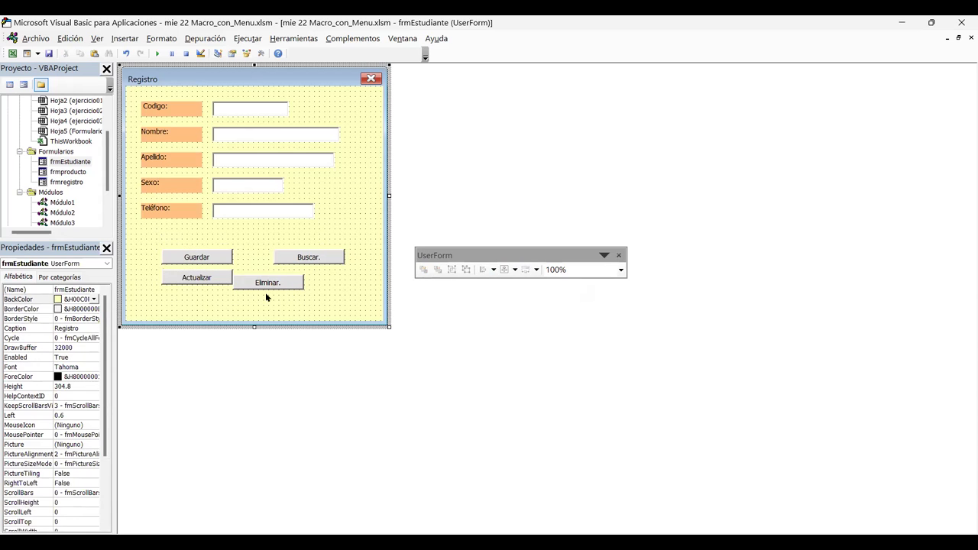
mouse_move(290, 286)
mouse_down()
mouse_move(326, 284)
mouse_move(275, 232)
mouse_up()
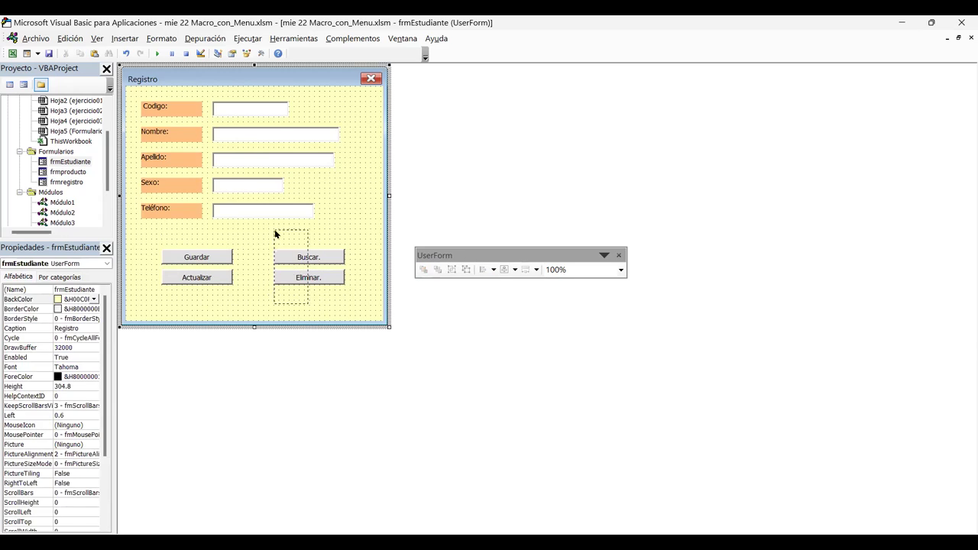
click(494, 270)
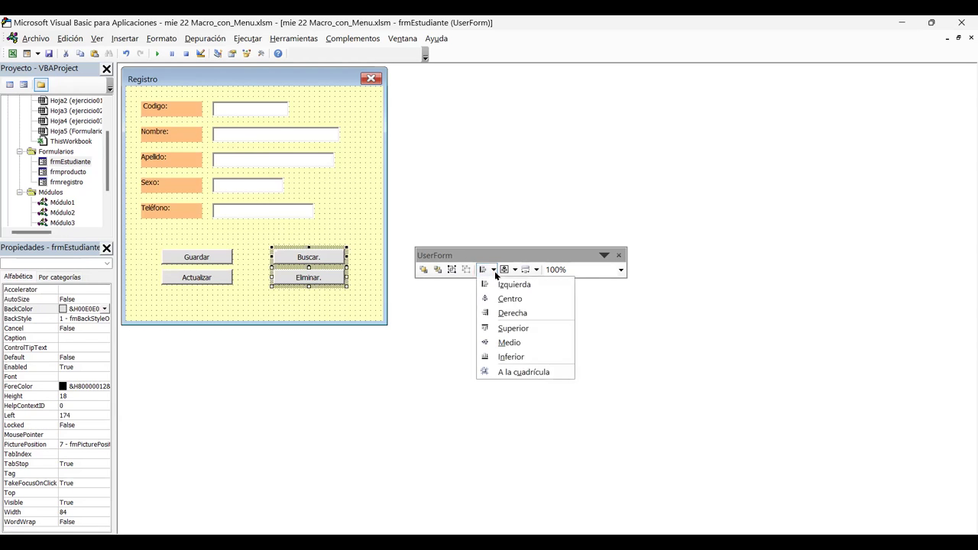
click(515, 312)
Align Actualizar and Eliminar on one row, then centre-align Guardar and Buscar.
drag(298, 299, 215, 269)
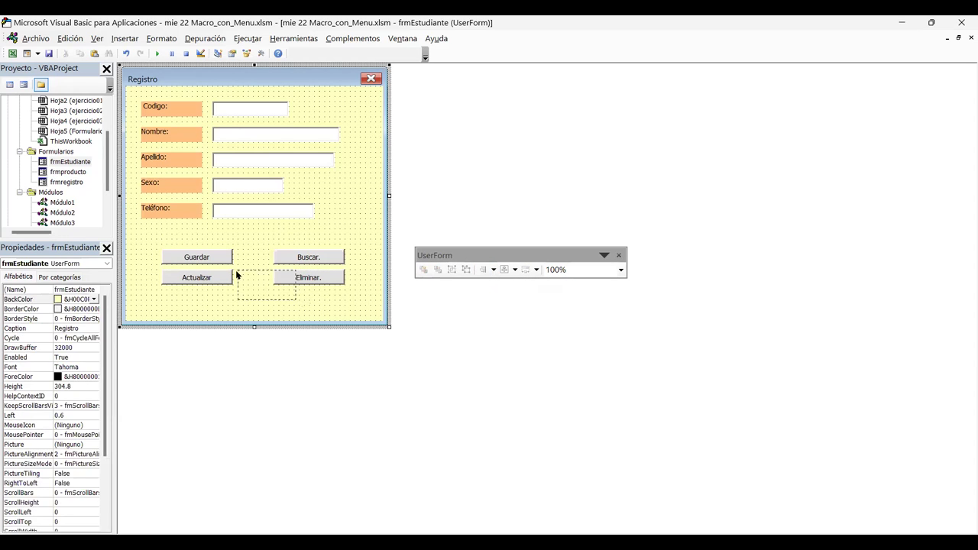
click(494, 270)
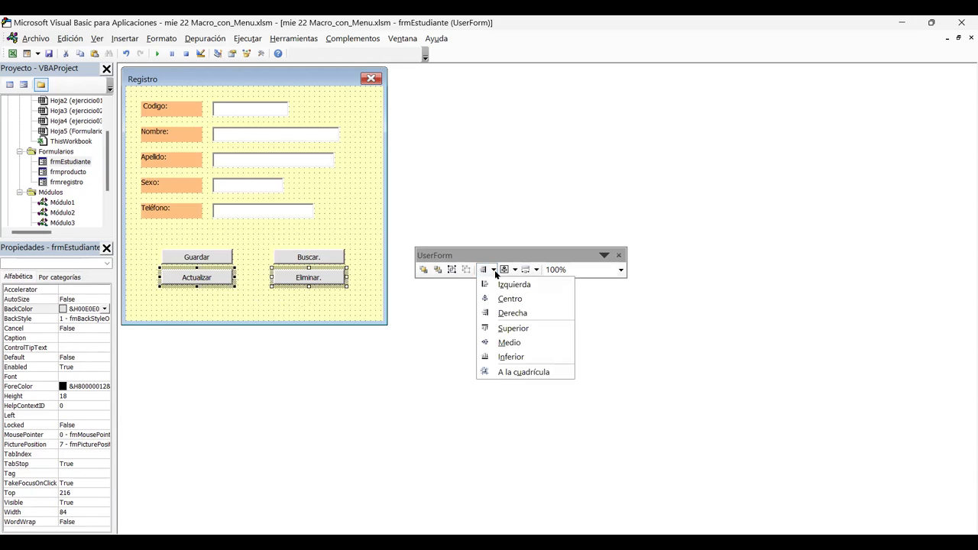
click(527, 342)
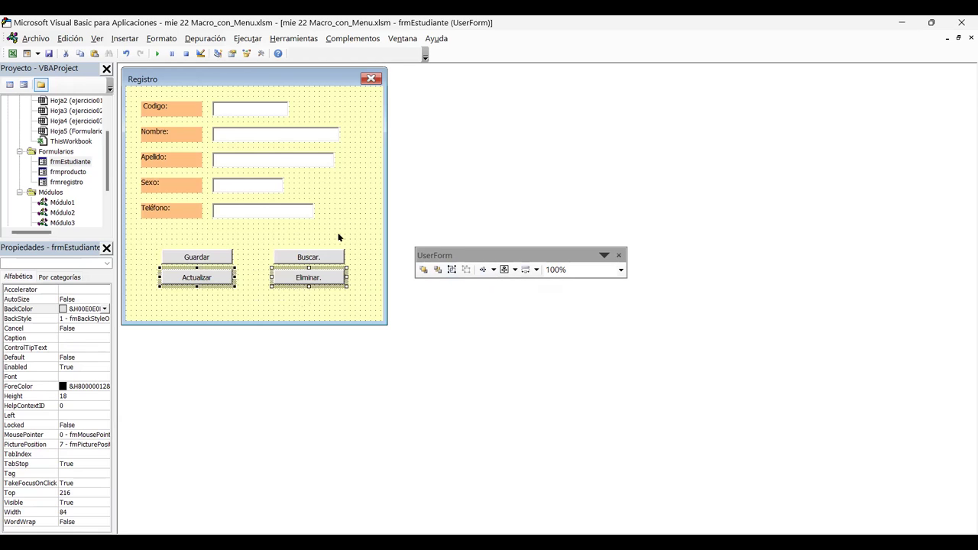
drag(302, 228, 203, 263)
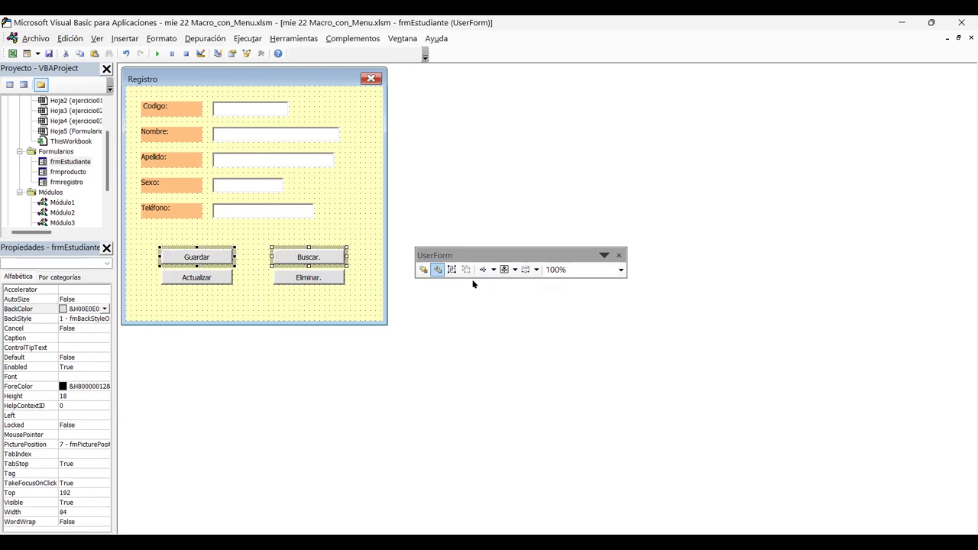
click(494, 270)
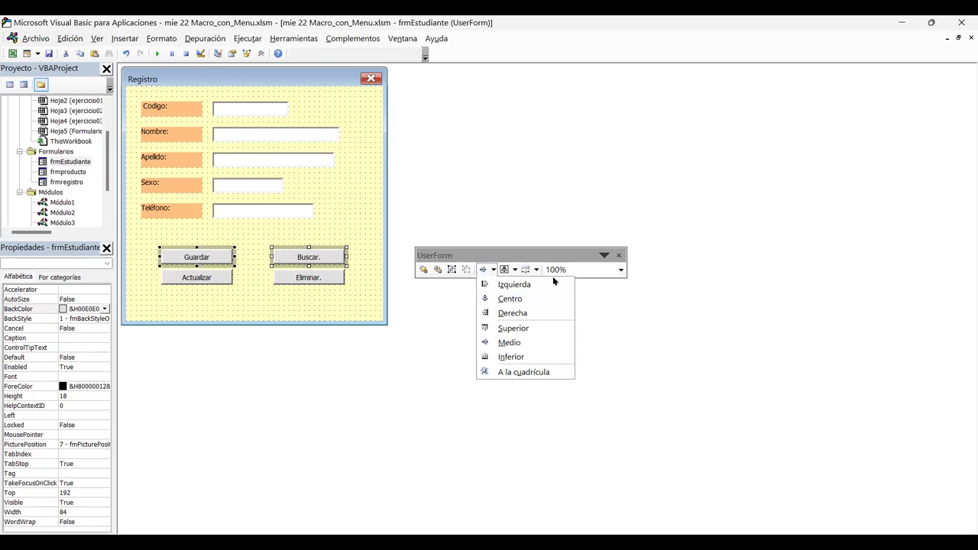
click(533, 303)
click(494, 270)
Move Guardar back to the left column and Buscar back to the right column.
click(517, 343)
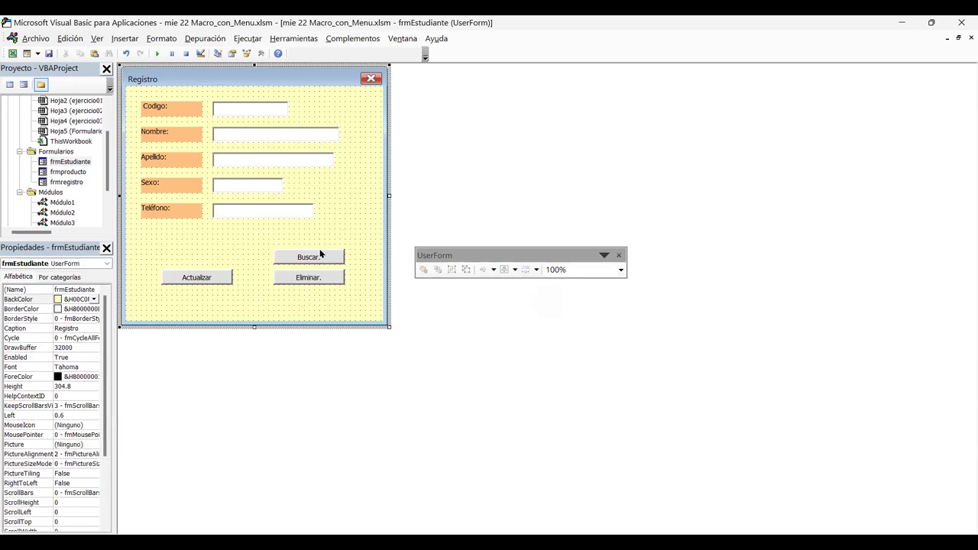
click(323, 255)
mouse_move(315, 257)
mouse_down()
mouse_move(304, 241)
mouse_move(240, 262)
mouse_move(193, 262)
mouse_up()
drag(307, 244, 314, 259)
click(334, 301)
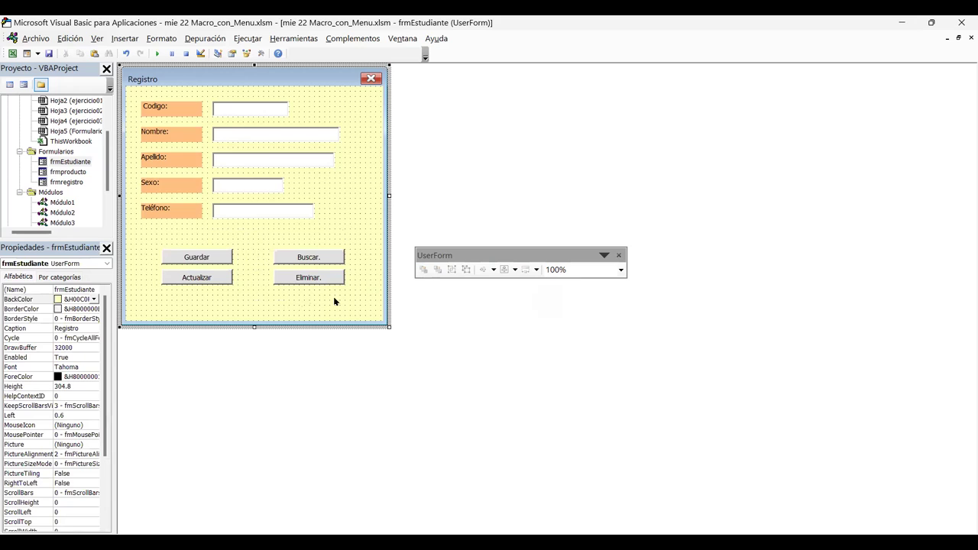
Paste a copy of Eliminar below it and set the new button's caption to Salir.
click(334, 281)
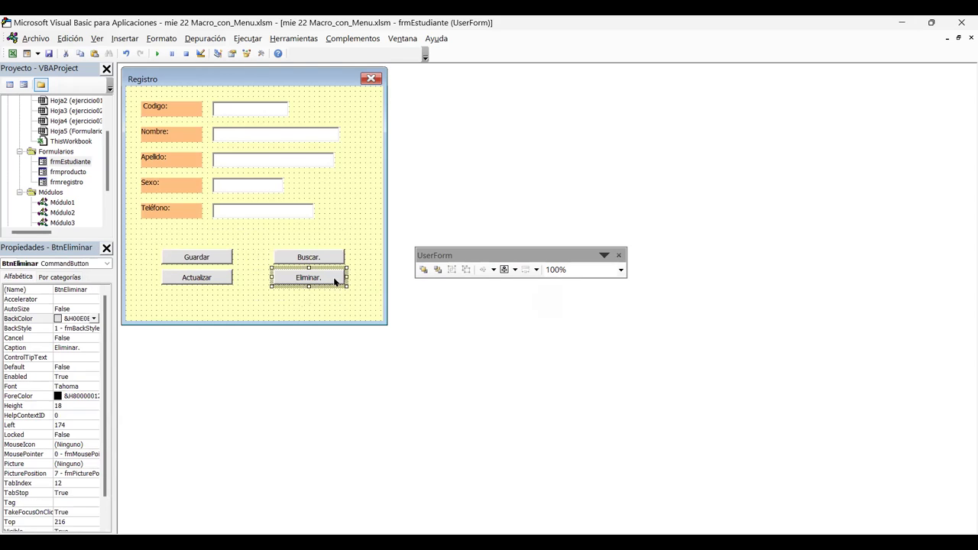
key(ctrl+v)
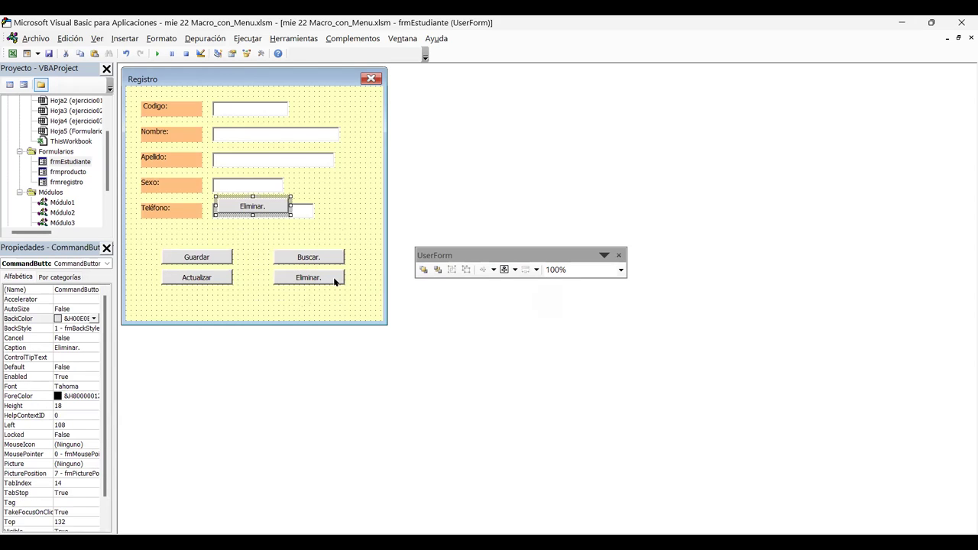
drag(267, 207, 324, 298)
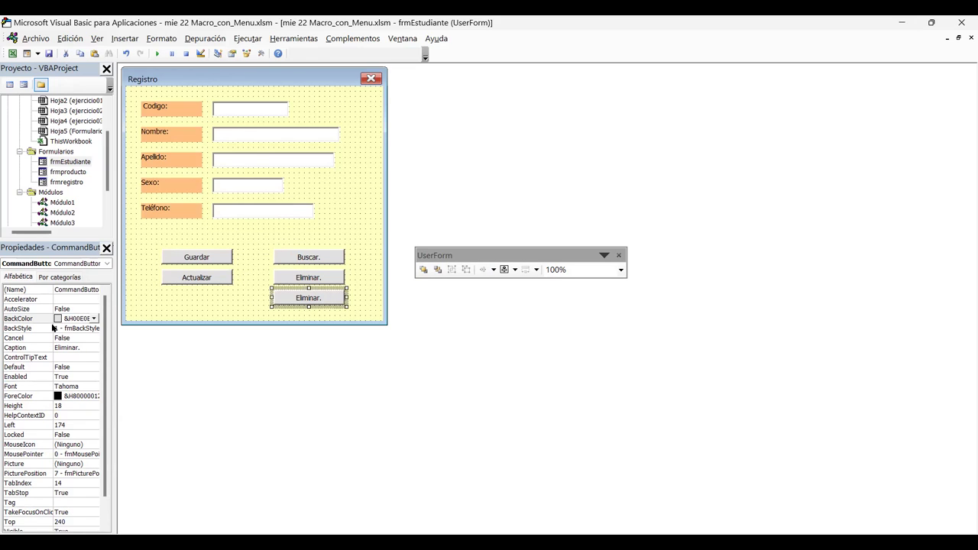
click(85, 348)
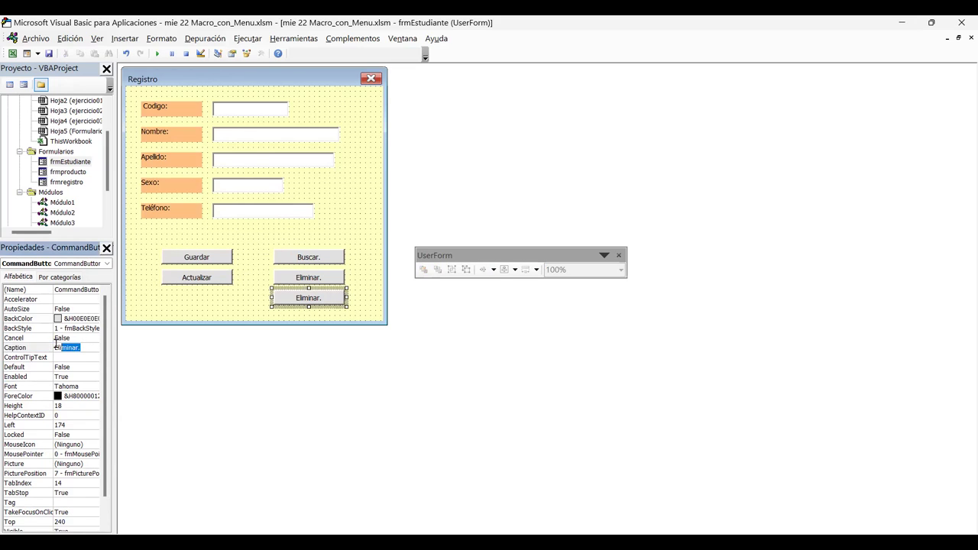
text(S)
text(alir)
key(Return)
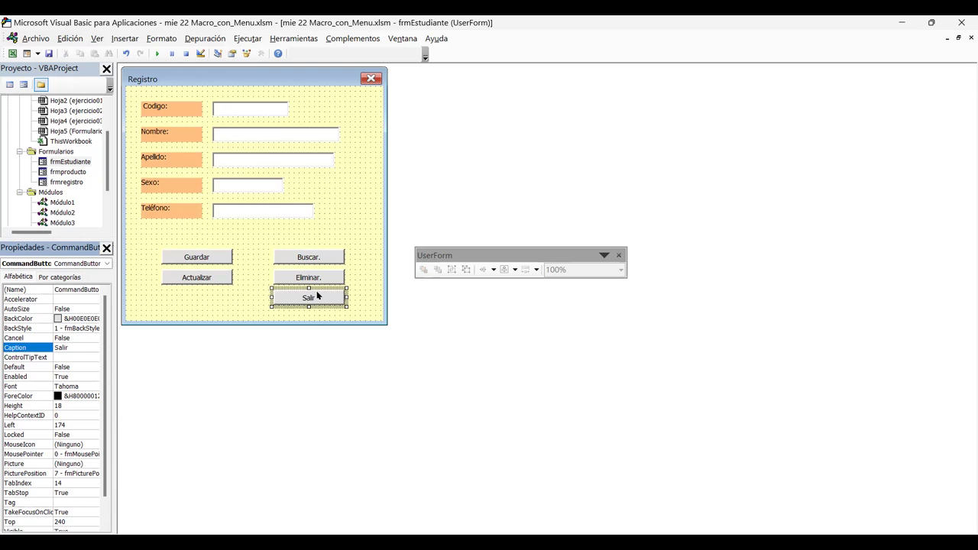
click(318, 296)
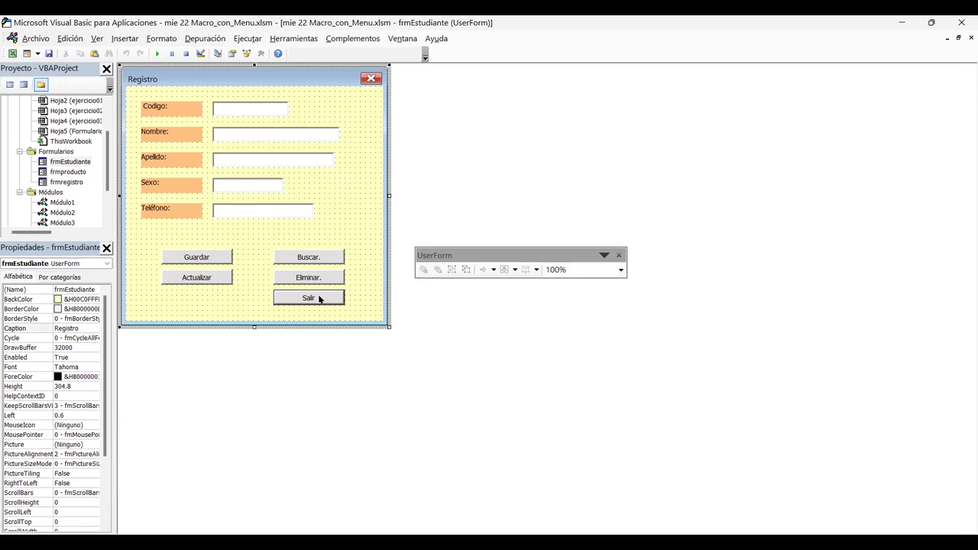
double_click(318, 297)
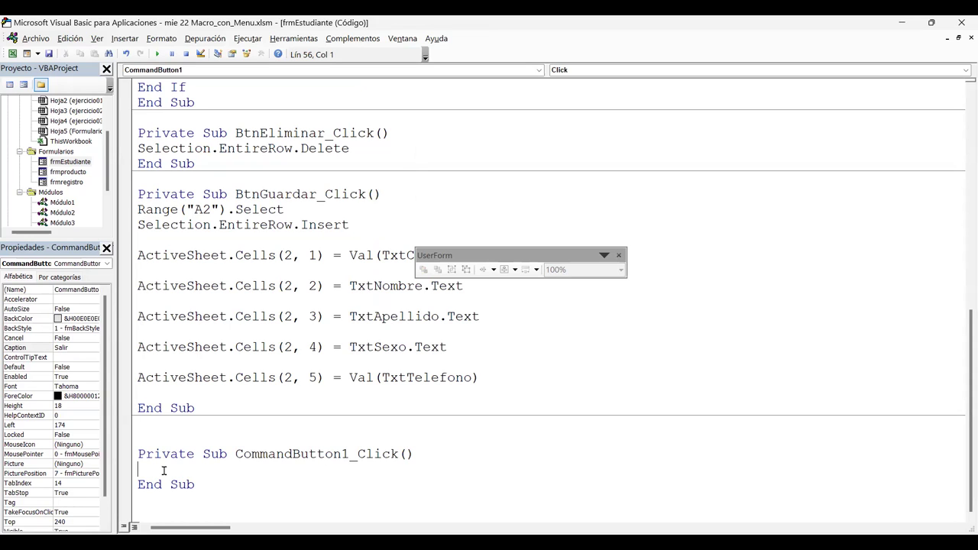
Type End into Salir's CommandButton1_Click and open the Registro form from ejercicio03 to test it.
text(End)
click(14, 54)
click(476, 275)
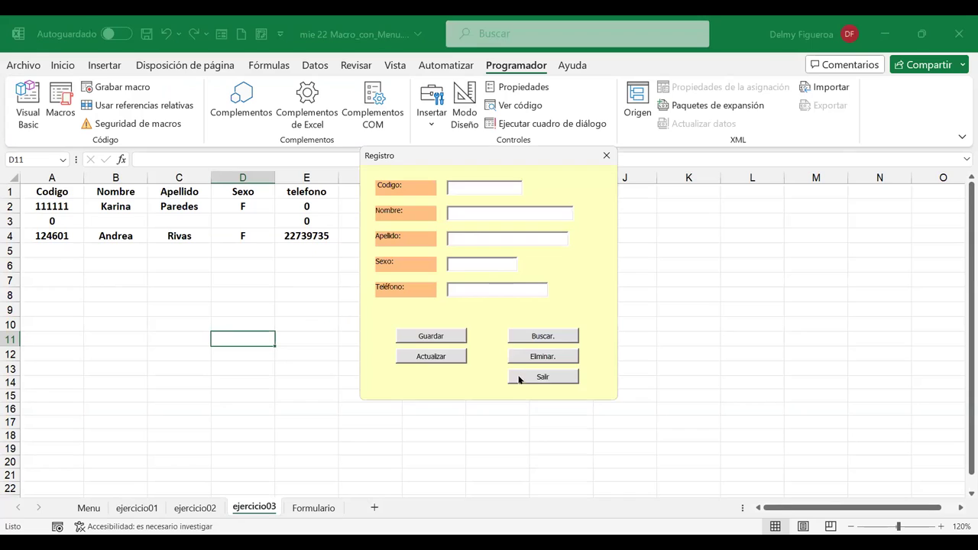
Close the Registro form with Salir, reopen it via Datos del Estudiante, and close it again.
click(503, 380)
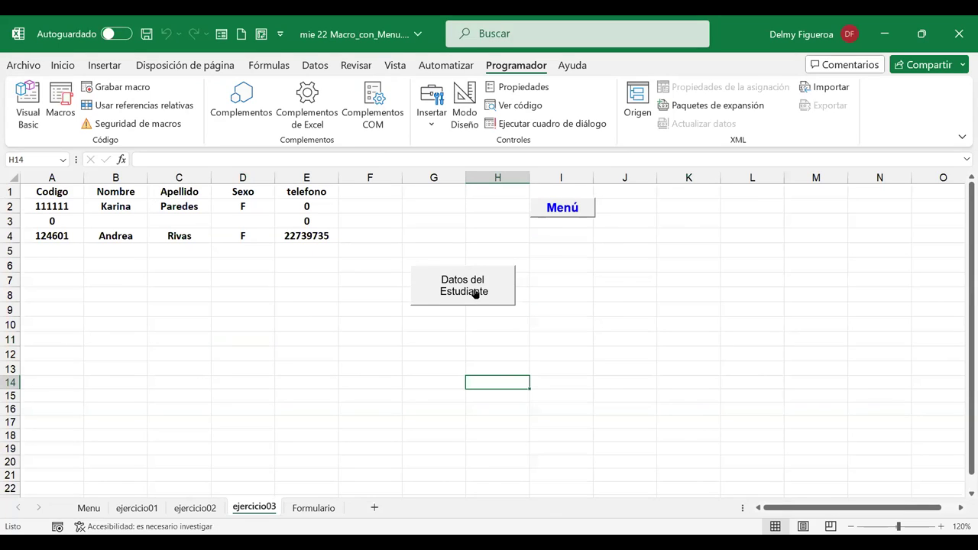
click(476, 293)
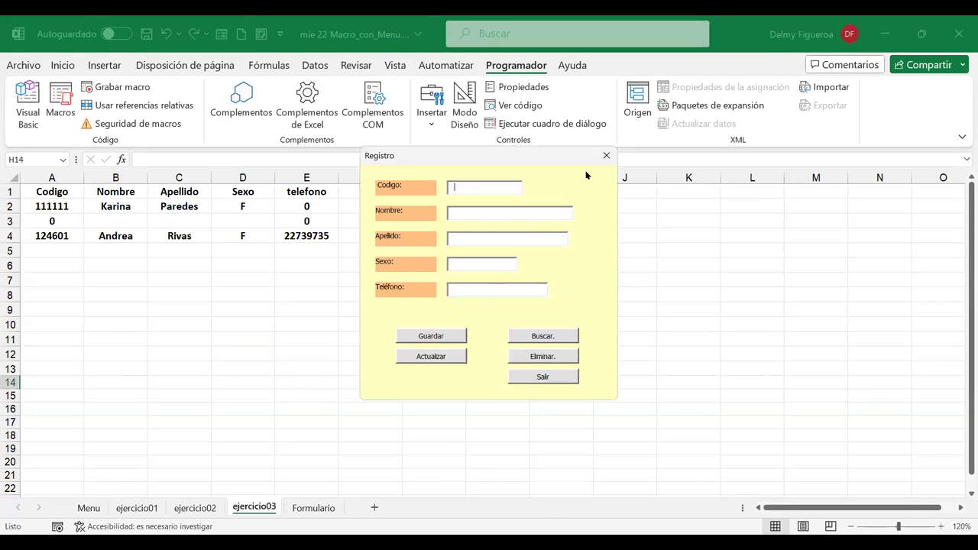
click(606, 155)
click(271, 337)
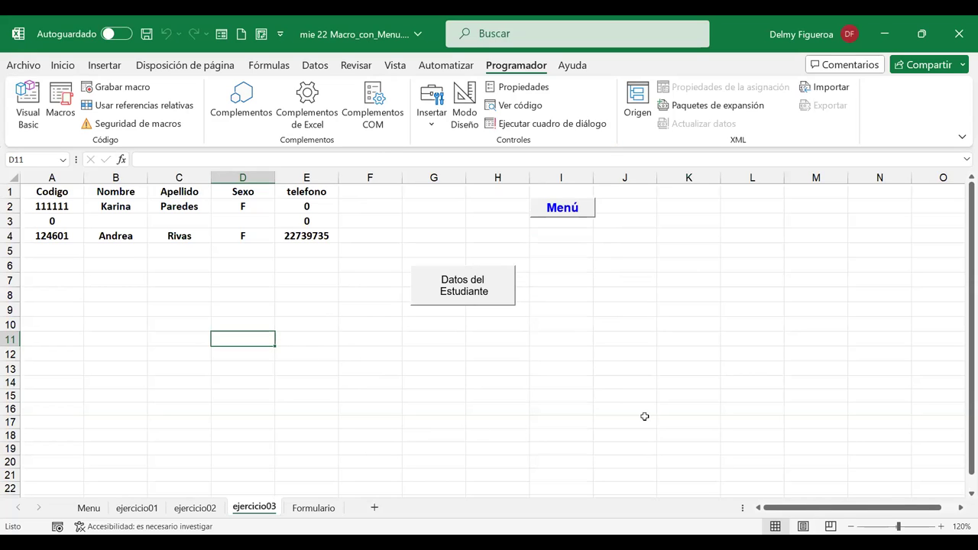
click(491, 357)
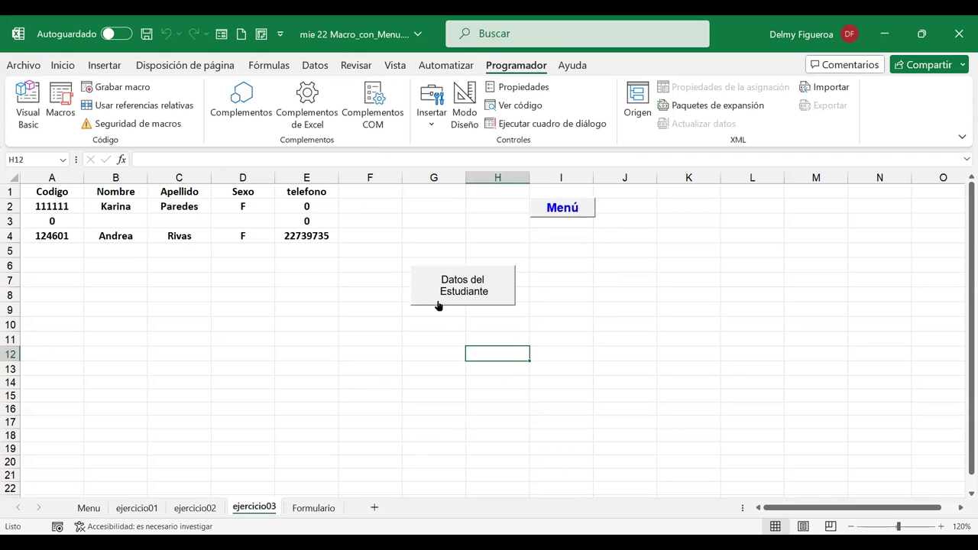
click(381, 248)
Cycle through the Menu, ejercicio01–03 and Formulario sheets, ending on Menu.
click(81, 509)
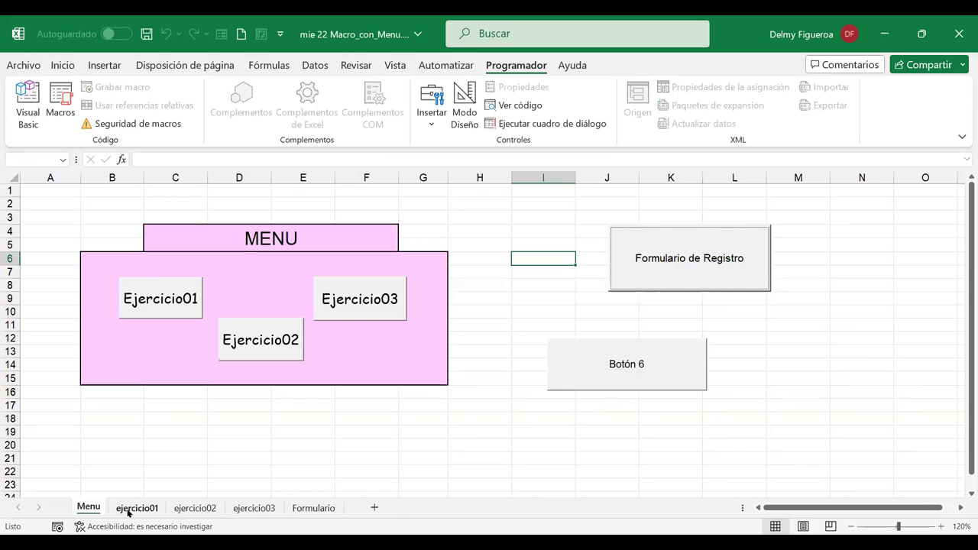
click(129, 508)
click(208, 509)
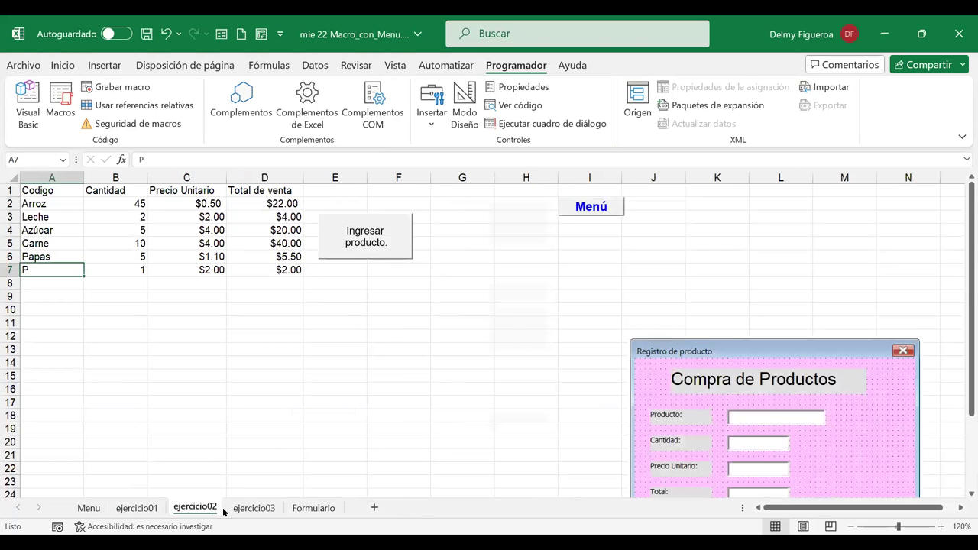
click(254, 509)
click(311, 509)
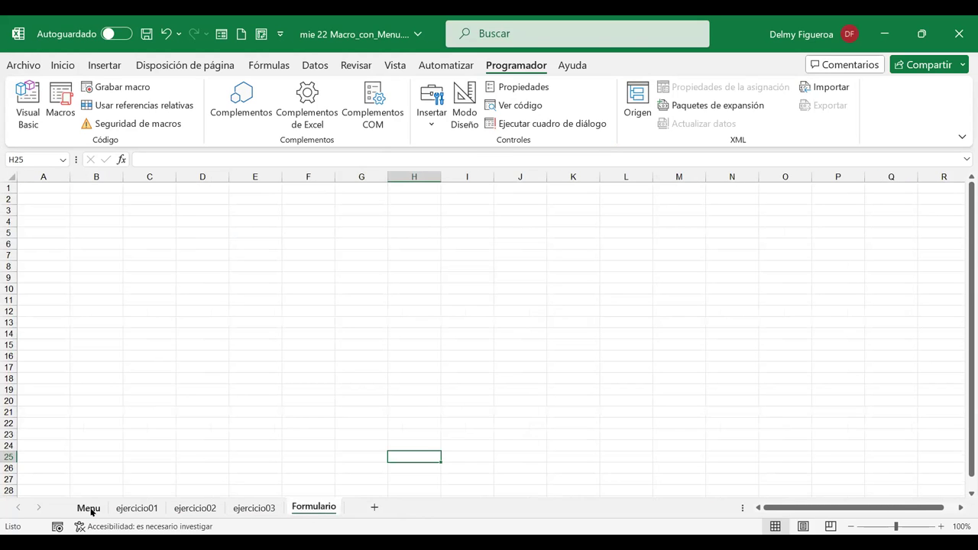
click(88, 508)
click(151, 508)
click(203, 509)
click(321, 508)
click(86, 509)
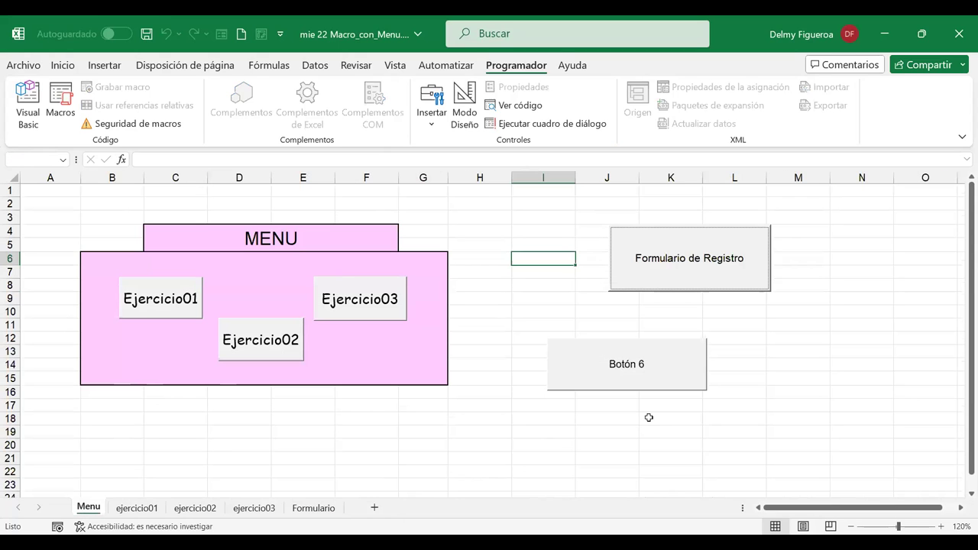